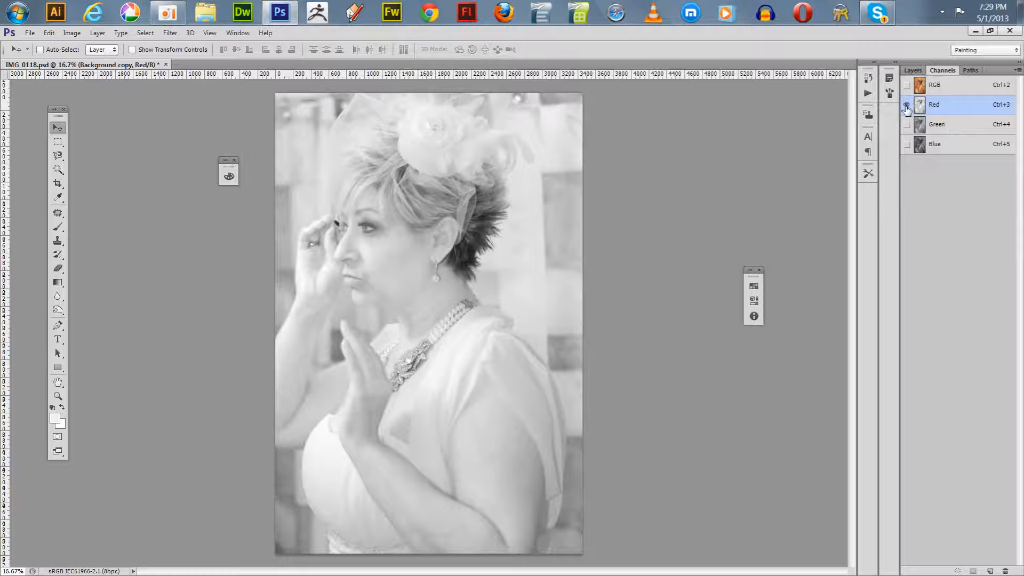
Step: Restore the full-colour RGB view, return to the layer list and move the small floating panel group beside the photo higher
{"action": "left_click", "coordinate": [907, 85]}
{"action": "left_click", "coordinate": [912, 70]}
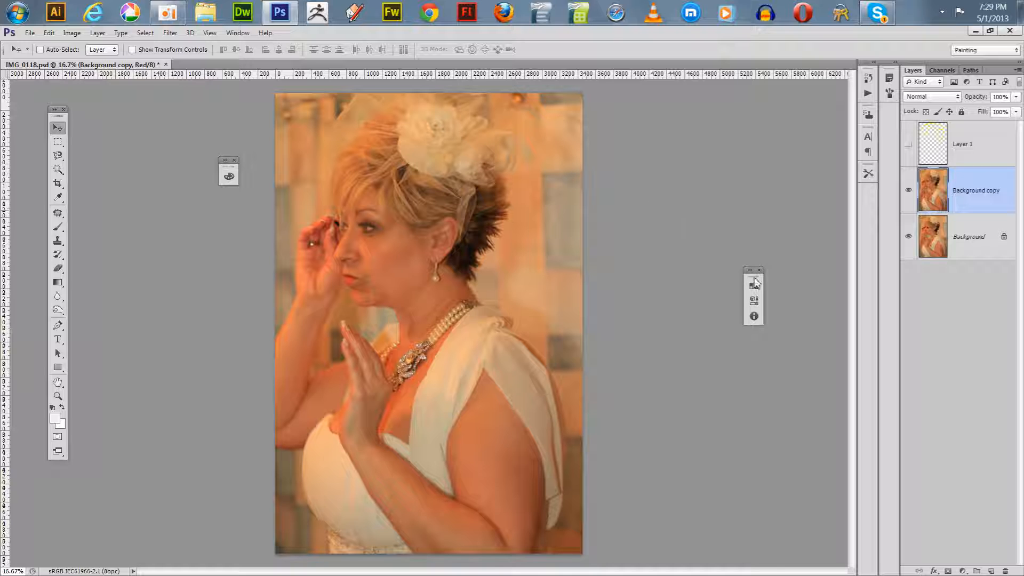
{"action": "left_click_drag", "start_coordinate": [753, 270], "coordinate": [735, 128]}
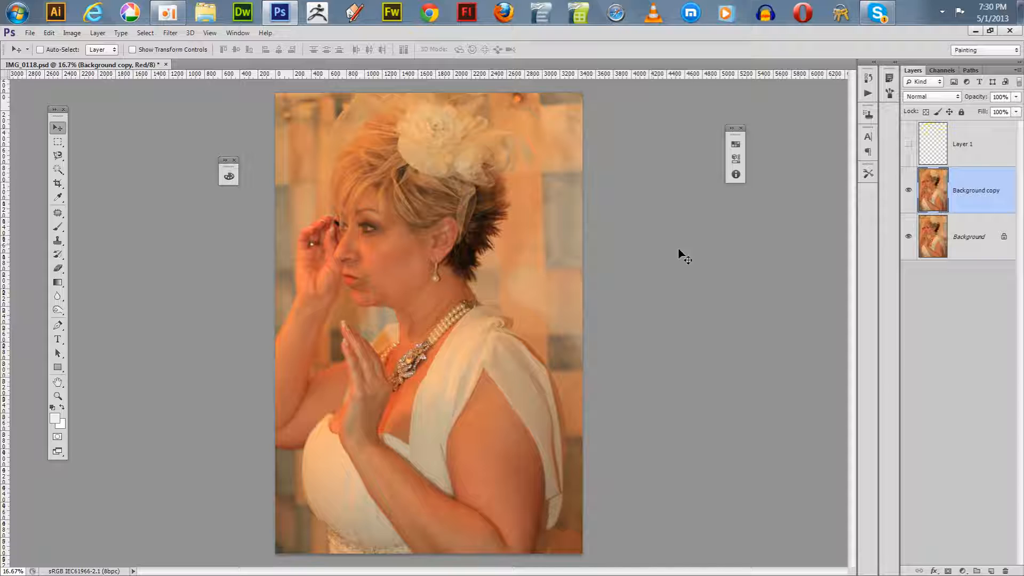
Step: Show Layer 1 to review the yellow markings around the hair and flower, and hide it again
{"action": "left_click", "coordinate": [908, 143]}
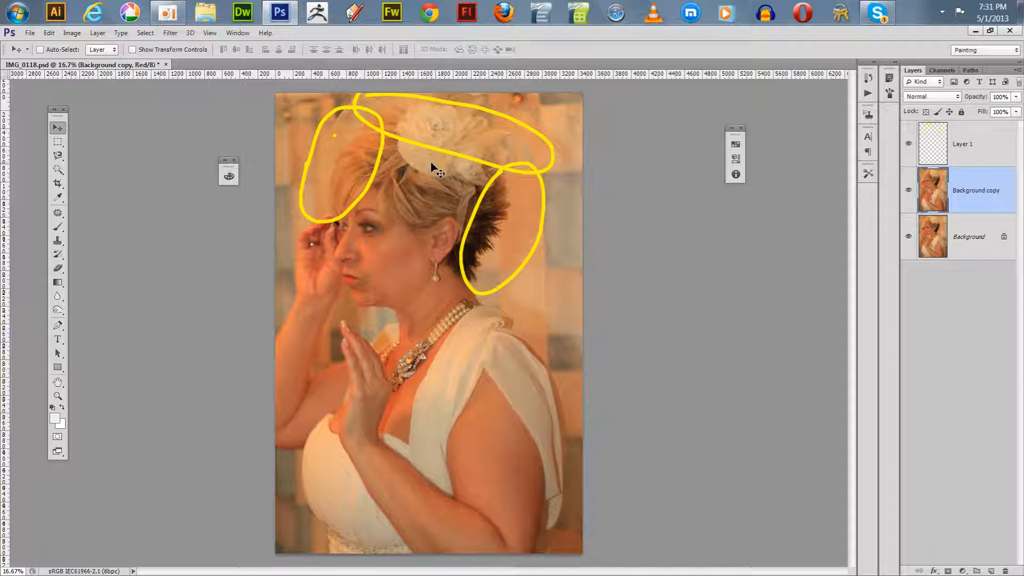
{"action": "left_click", "coordinate": [908, 144]}
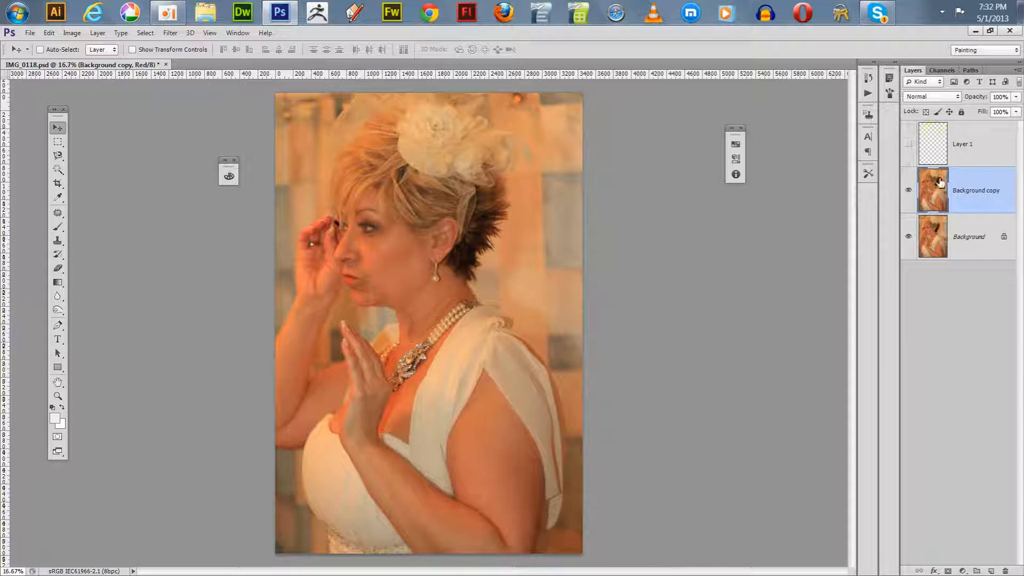
Step: View the Red channel of the Background copy on its own to examine the subject's contrast with the background
{"action": "left_click", "coordinate": [941, 75]}
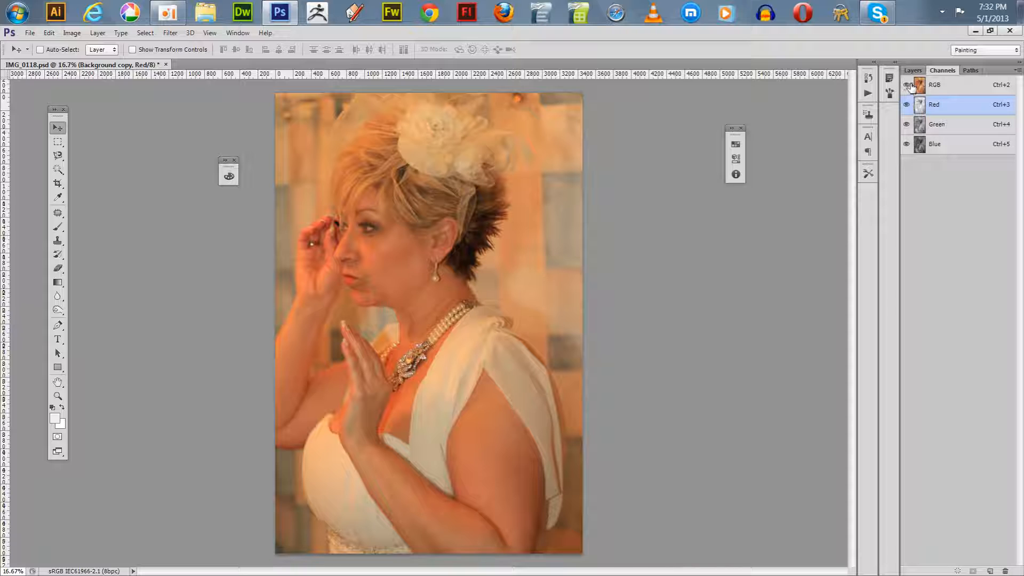
{"action": "left_click", "coordinate": [933, 87]}
{"action": "left_click", "coordinate": [907, 105]}
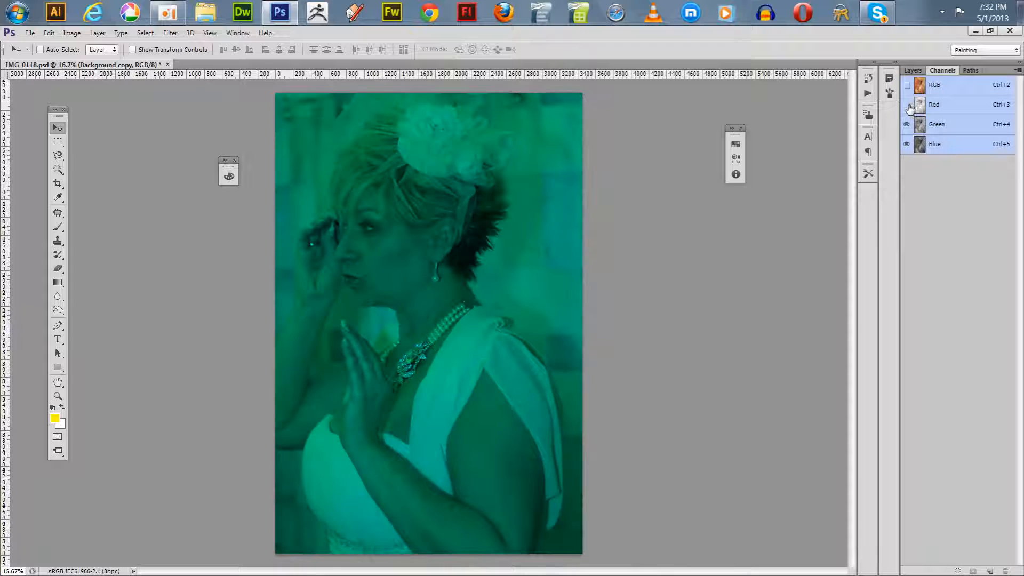
{"action": "left_click", "coordinate": [907, 105]}
{"action": "left_click", "coordinate": [907, 125]}
{"action": "left_click", "coordinate": [907, 144]}
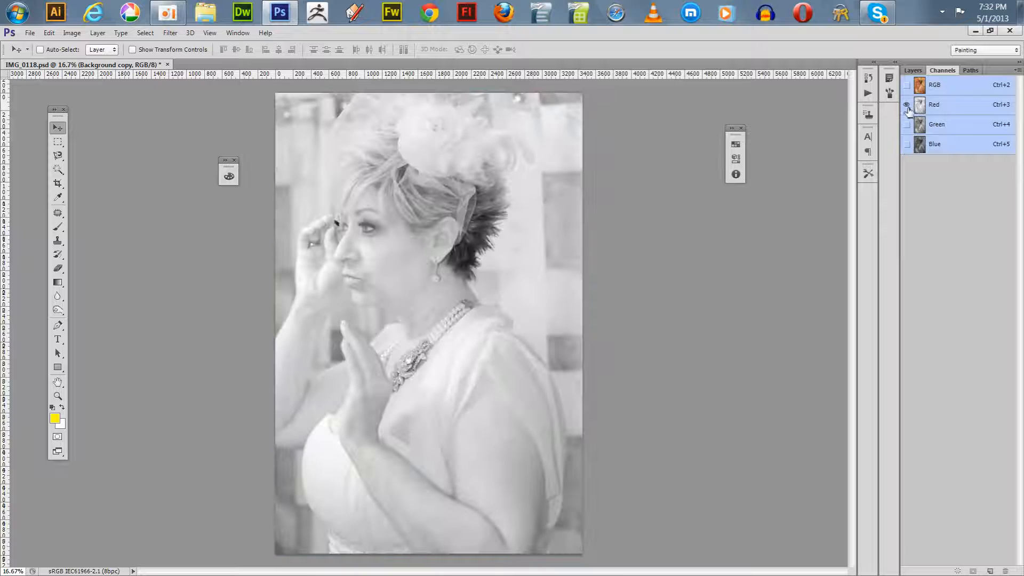
{"action": "left_click", "coordinate": [941, 109]}
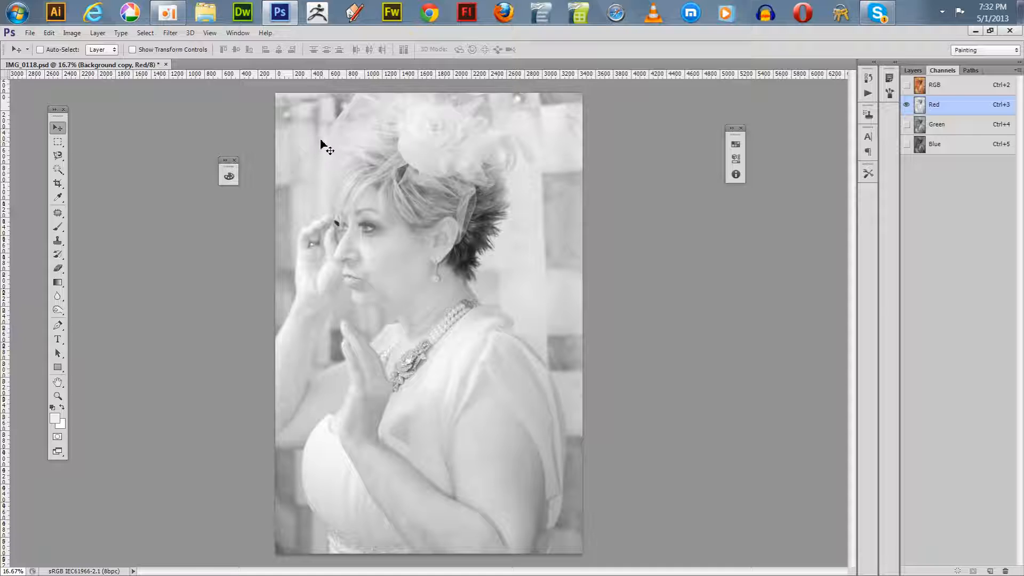
Step: View the Green channel and the Blue channel individually to compare the hair's contrast with the background
{"action": "left_click", "coordinate": [907, 125]}
{"action": "left_click", "coordinate": [907, 105]}
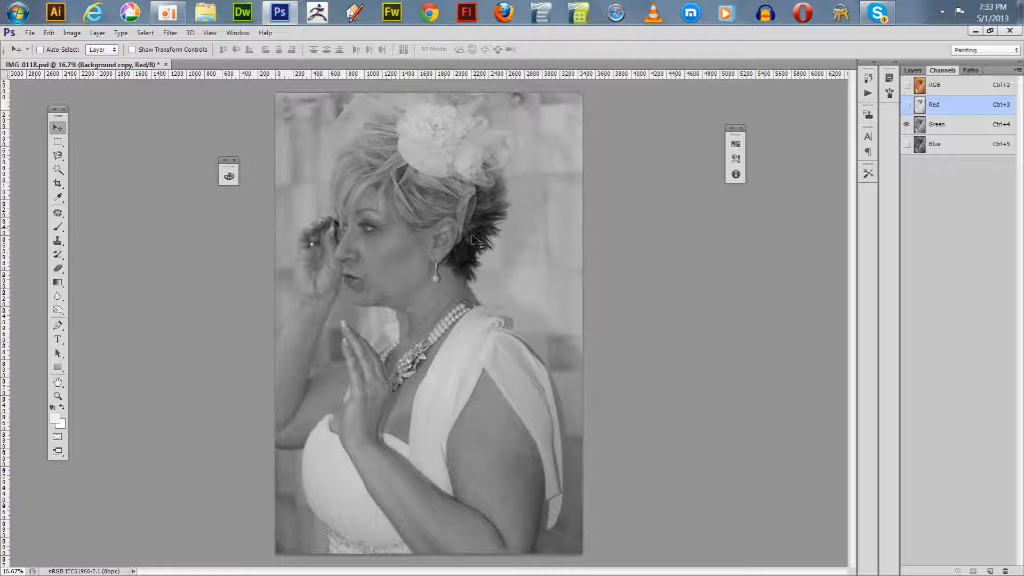
{"action": "left_click", "coordinate": [907, 144]}
{"action": "left_click", "coordinate": [916, 145]}
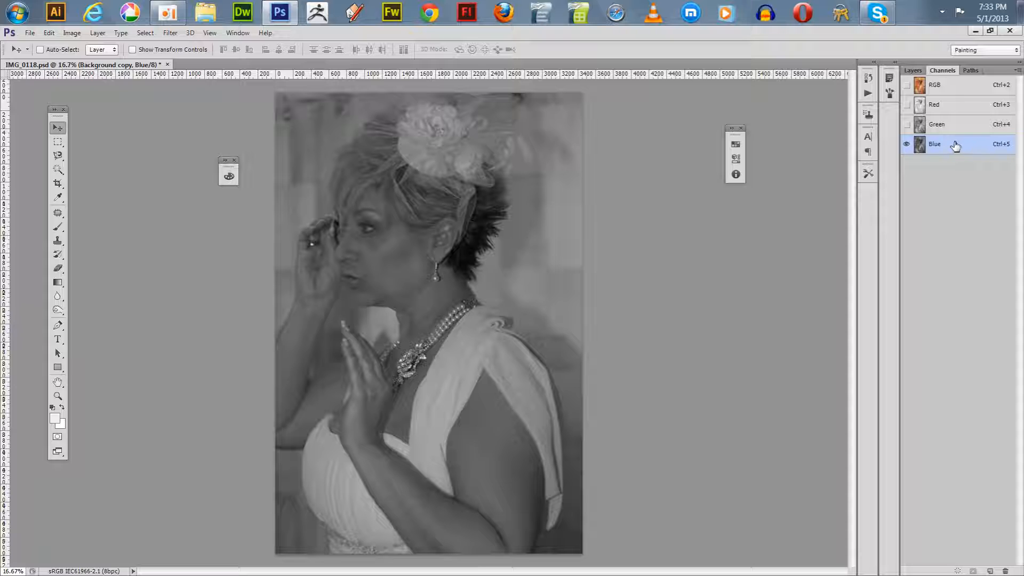
Step: Compare the full-colour image with the Blue channel alone and reselect the RGB composite with all channels visible
{"action": "left_click", "coordinate": [907, 84]}
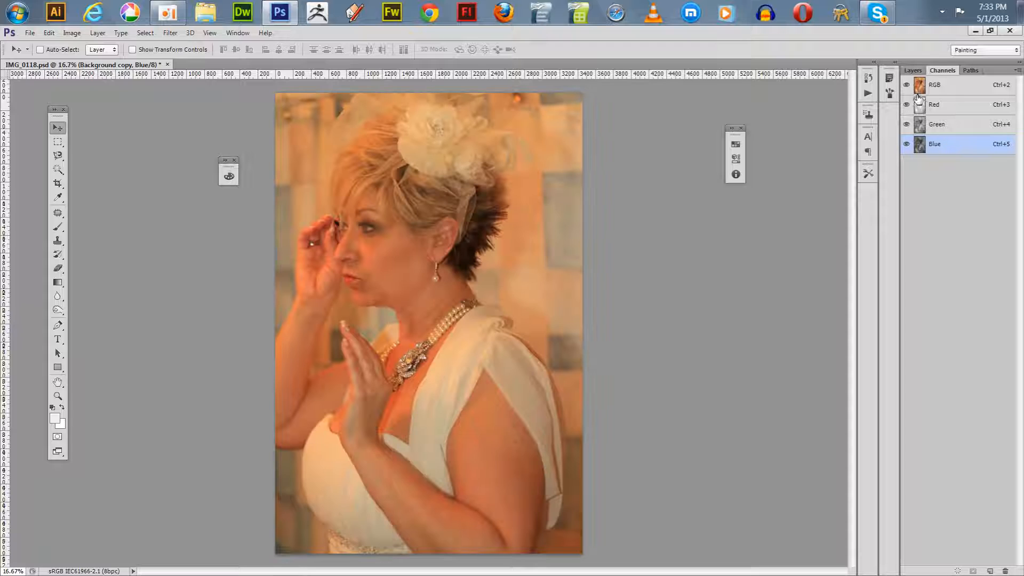
{"action": "left_click", "coordinate": [907, 105]}
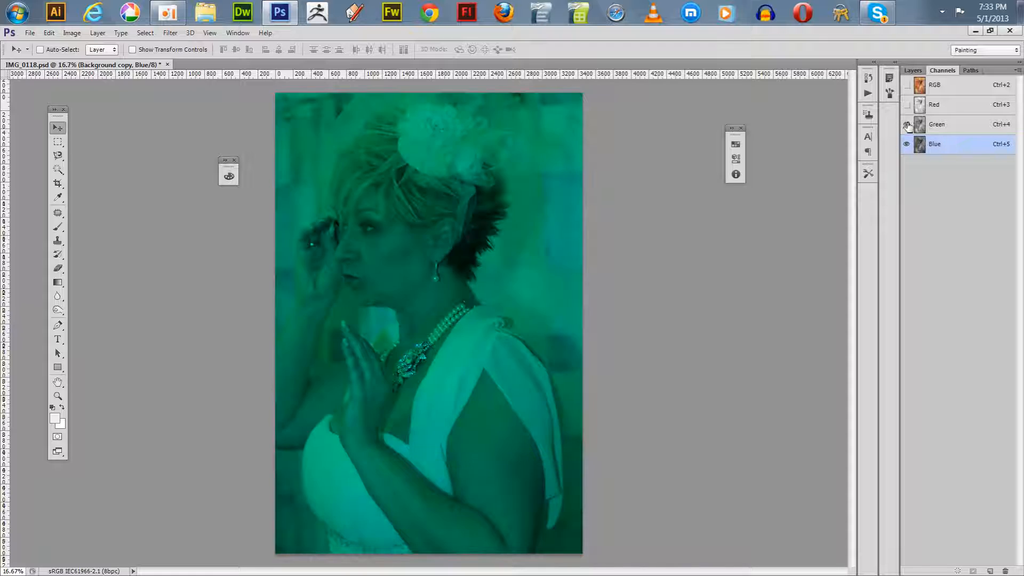
{"action": "left_click", "coordinate": [907, 124]}
{"action": "left_click", "coordinate": [908, 85]}
{"action": "left_click", "coordinate": [937, 89]}
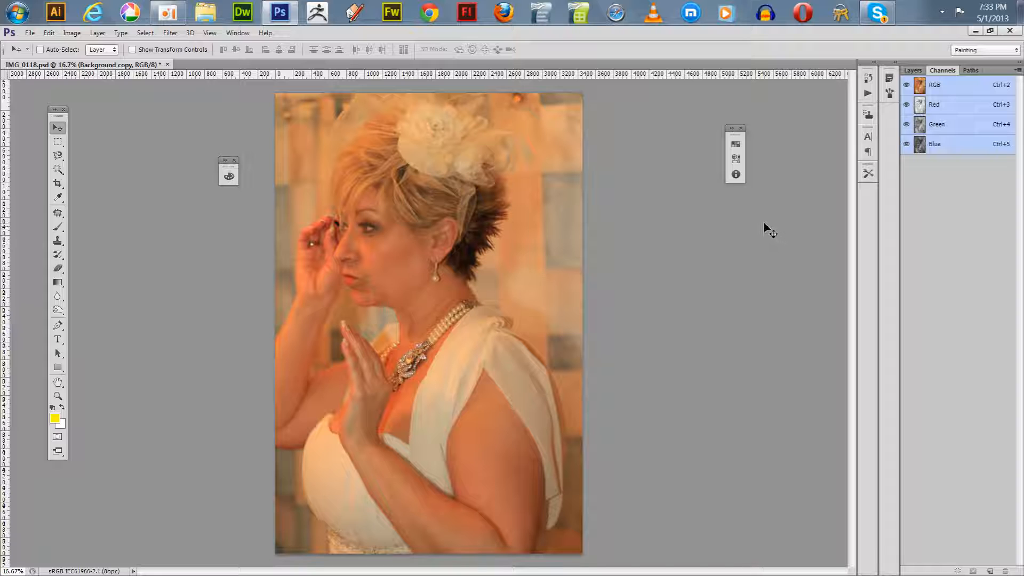
Step: Make Red the only active and visible channel of the Background copy layer
{"action": "left_click", "coordinate": [935, 105]}
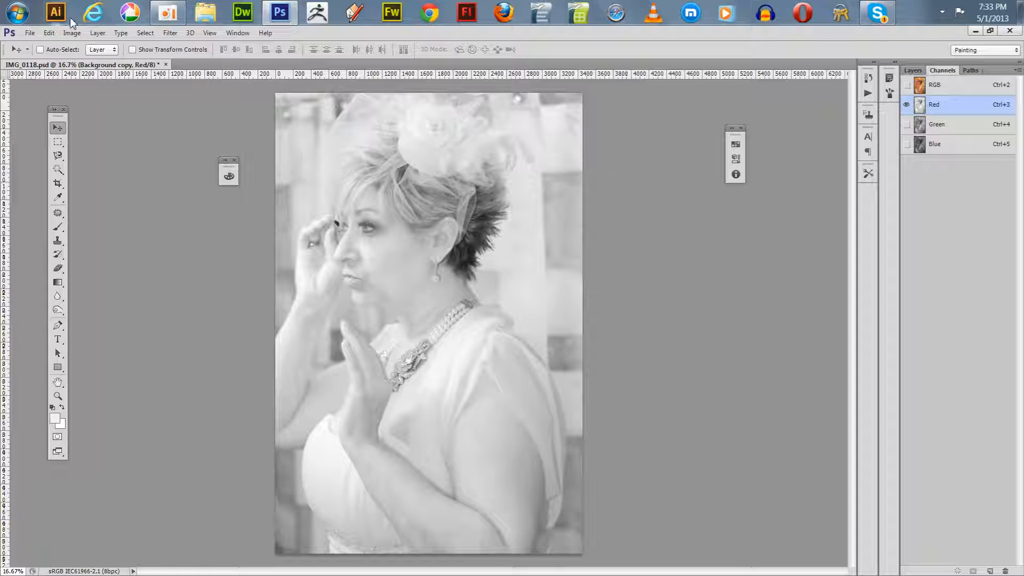
{"action": "left_click", "coordinate": [72, 33]}
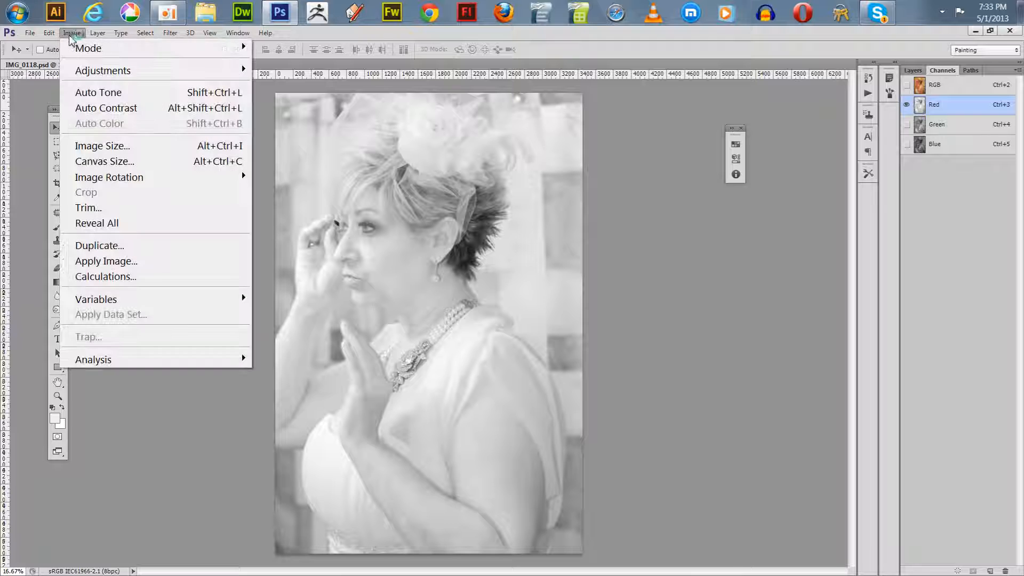
{"action": "mouse_move", "coordinate": [99, 74]}
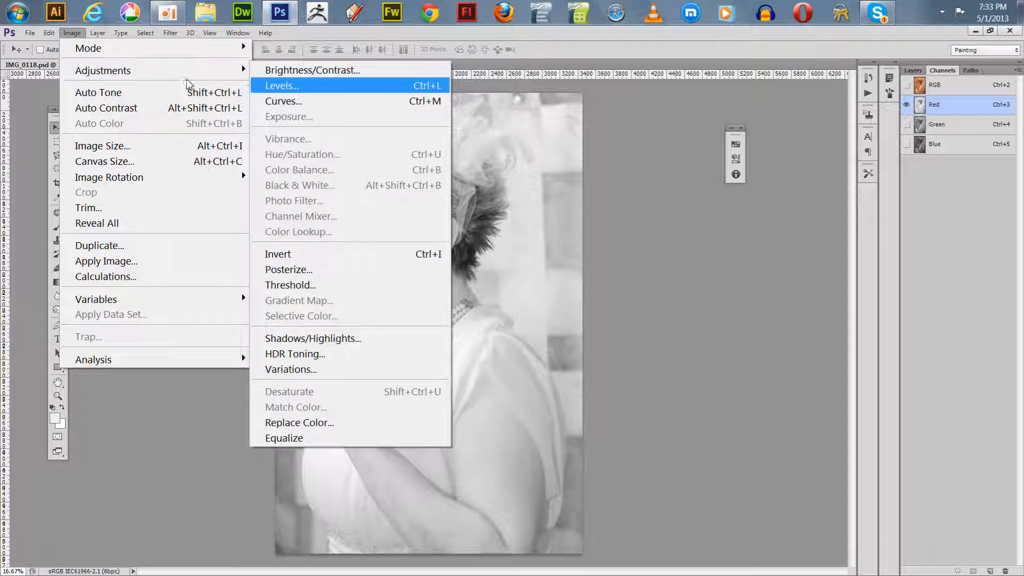
{"action": "mouse_move", "coordinate": [208, 79]}
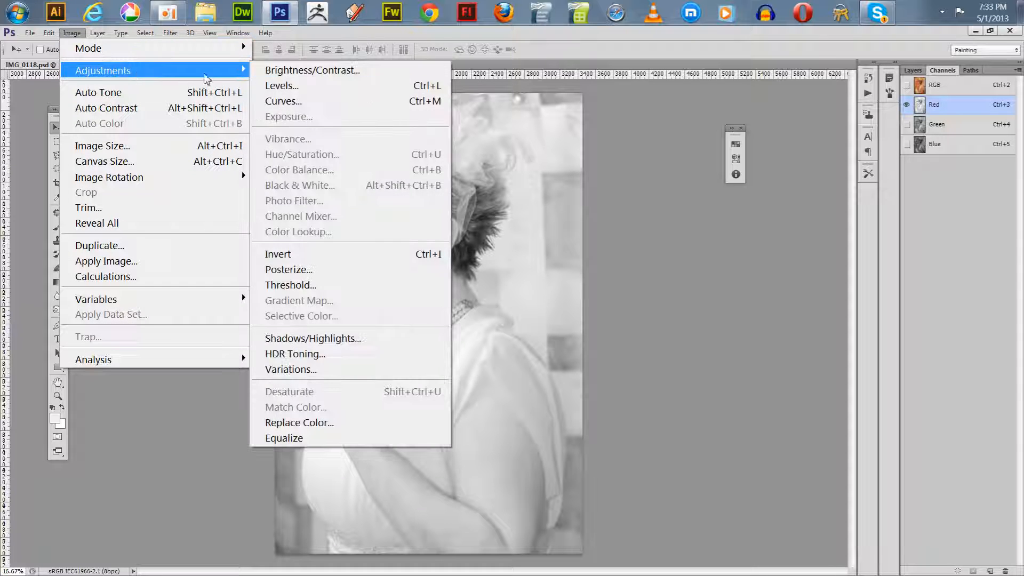
{"action": "left_click", "coordinate": [677, 129]}
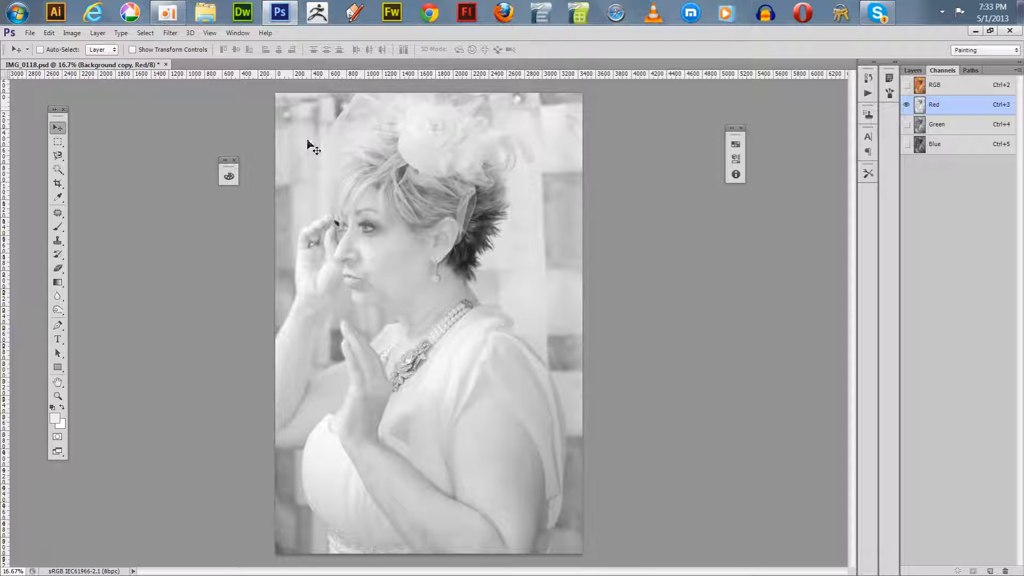
Step: Examine the fine hair strands and veil edge around the forehead at close range in the Red channel
{"action": "key", "text": "z"}
{"action": "left_click", "coordinate": [332, 134]}
{"action": "left_click", "coordinate": [341, 174]}
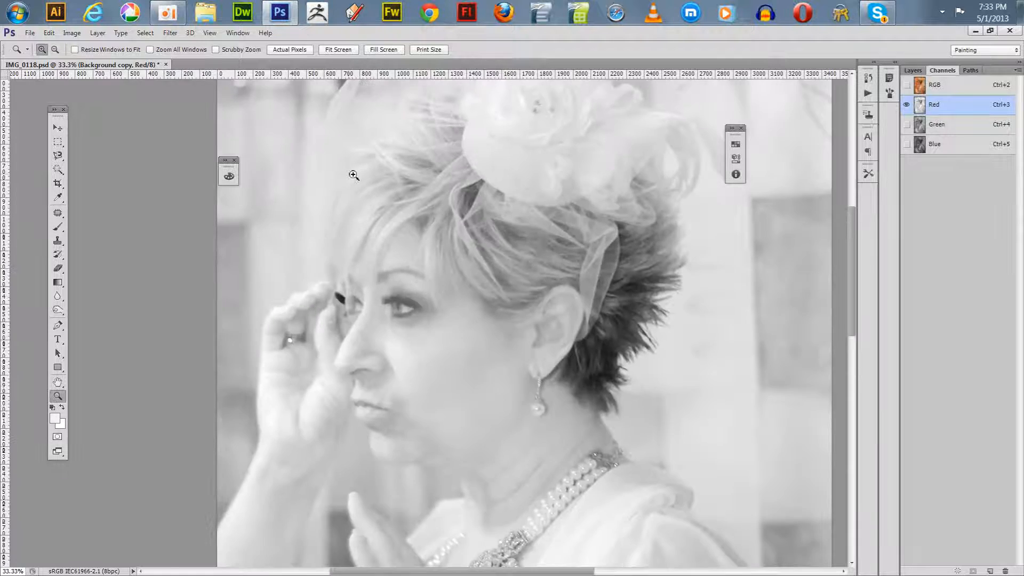
{"action": "left_click", "coordinate": [327, 155]}
{"action": "left_click", "coordinate": [324, 158]}
{"action": "left_click_drag", "start_coordinate": [324, 158], "coordinate": [345, 293]}
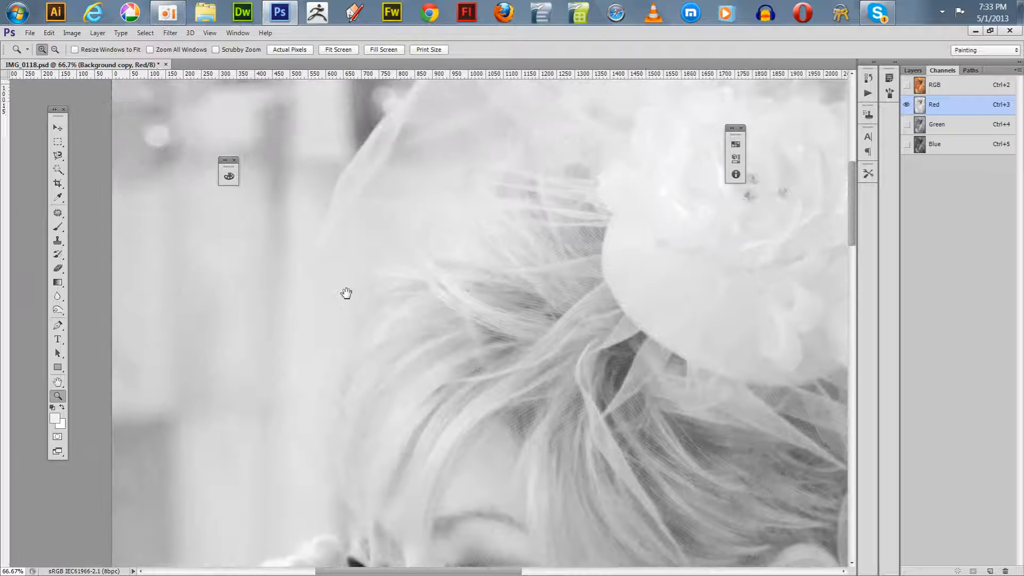
{"action": "left_click_drag", "start_coordinate": [303, 360], "coordinate": [288, 298]}
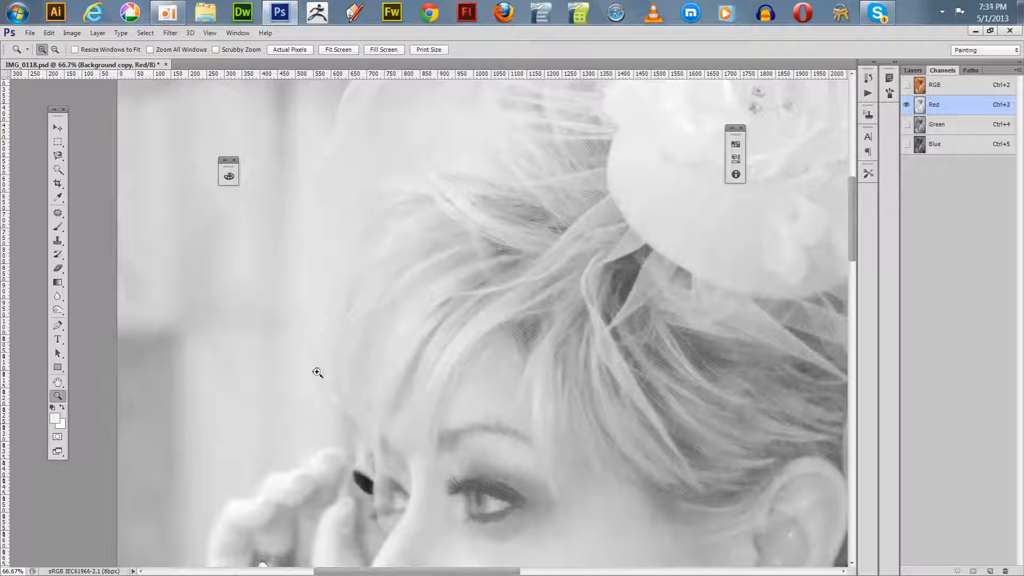
{"action": "left_click_drag", "start_coordinate": [316, 407], "coordinate": [320, 309]}
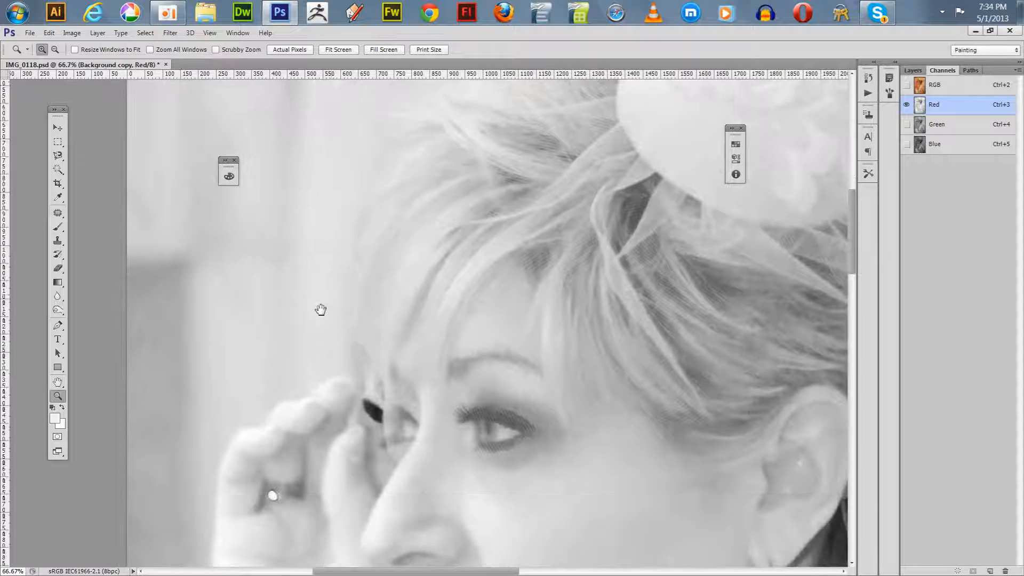
Step: Examine the flower, veil and back-of-head hair edges in the Red channel, ending with the whole image in view
{"action": "left_click_drag", "start_coordinate": [459, 216], "coordinate": [327, 357]}
{"action": "left_click_drag", "start_coordinate": [456, 242], "coordinate": [254, 295]}
{"action": "left_click_drag", "start_coordinate": [425, 270], "coordinate": [304, 237]}
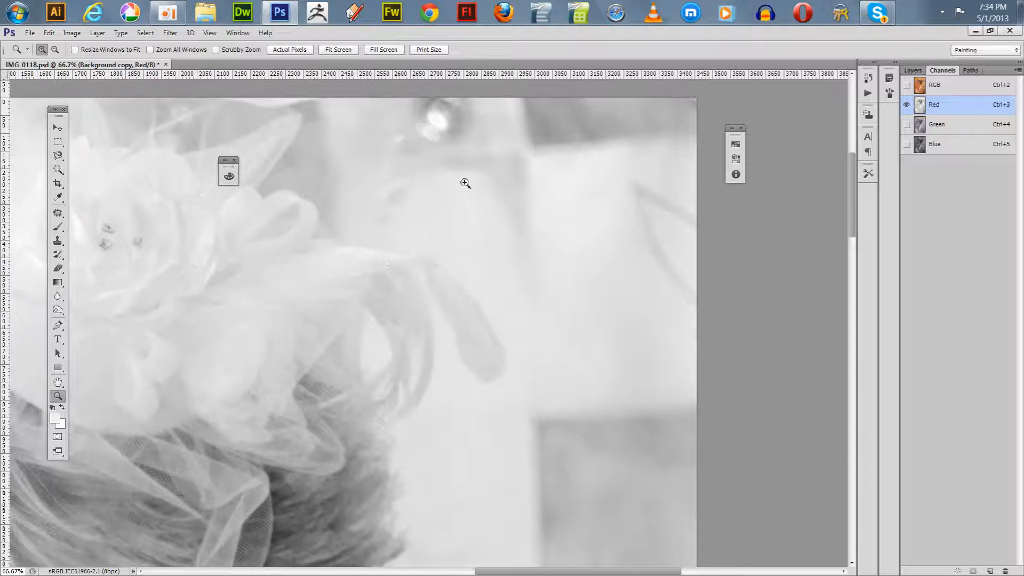
{"action": "left_click_drag", "start_coordinate": [404, 379], "coordinate": [478, 192]}
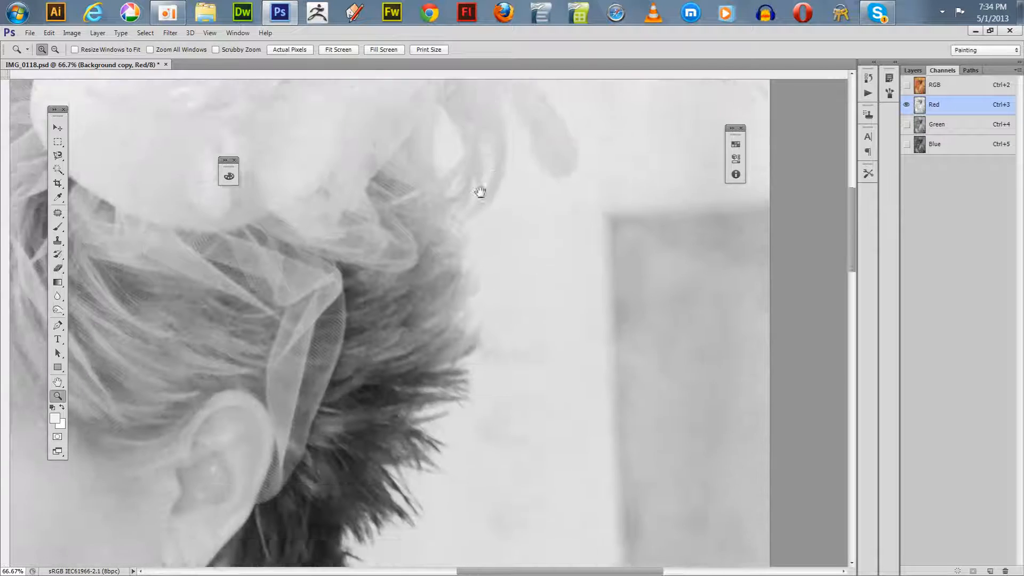
{"action": "left_click_drag", "start_coordinate": [438, 305], "coordinate": [485, 242]}
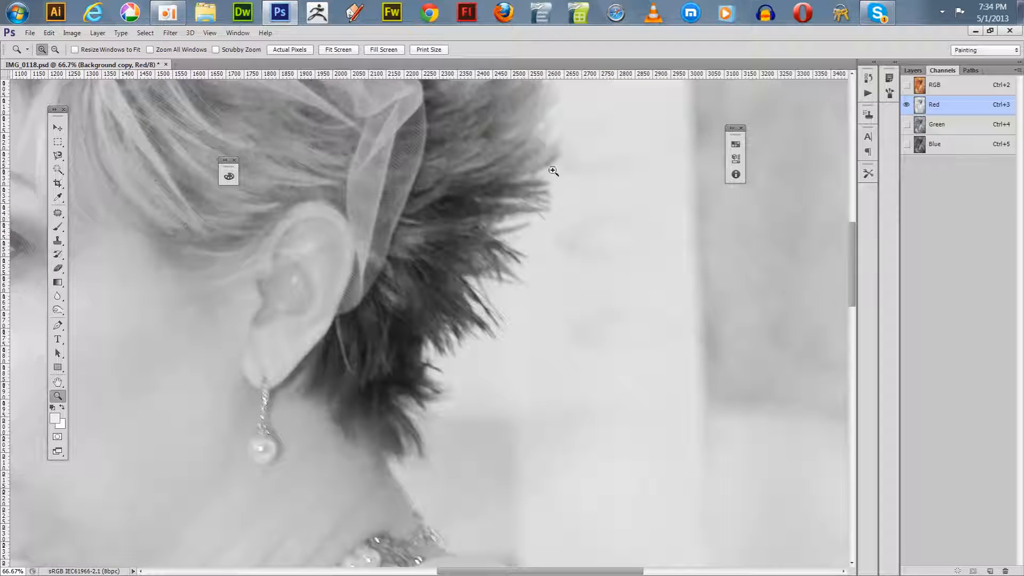
{"action": "left_click_drag", "start_coordinate": [320, 293], "coordinate": [520, 453]}
{"action": "left_click_drag", "start_coordinate": [451, 306], "coordinate": [311, 350]}
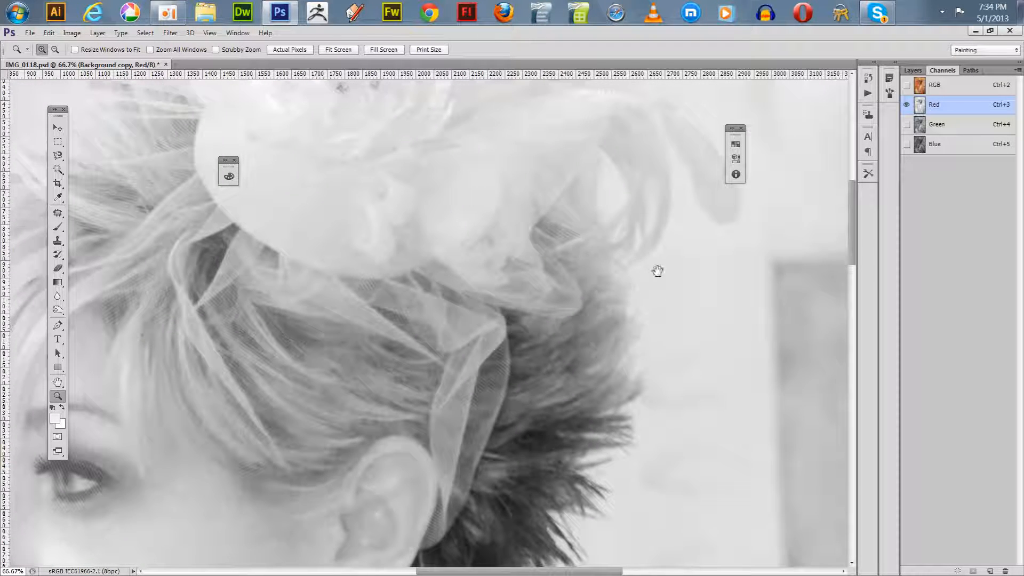
{"action": "left_click_drag", "start_coordinate": [629, 322], "coordinate": [602, 226]}
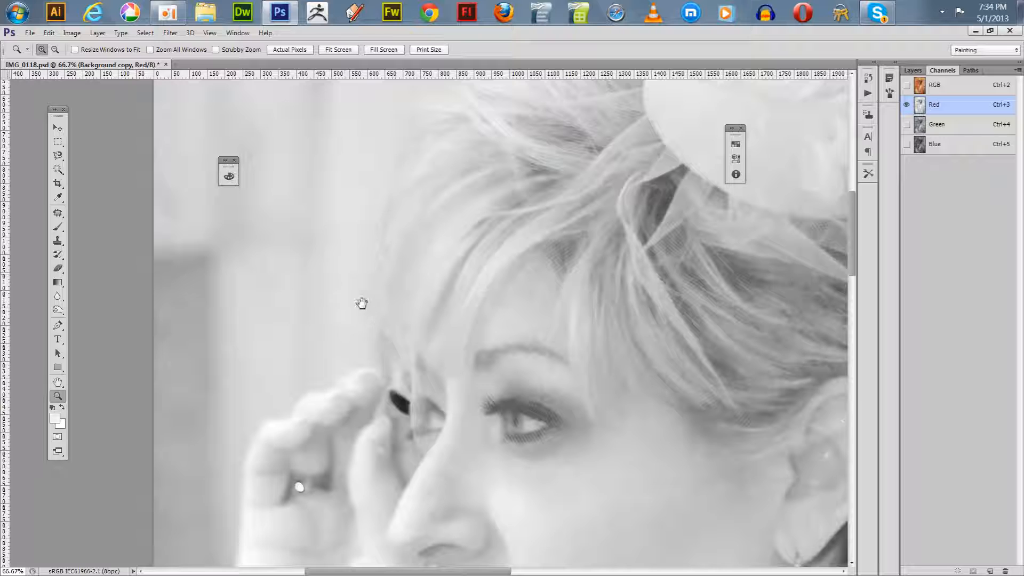
{"action": "key", "text": "ctrl+0"}
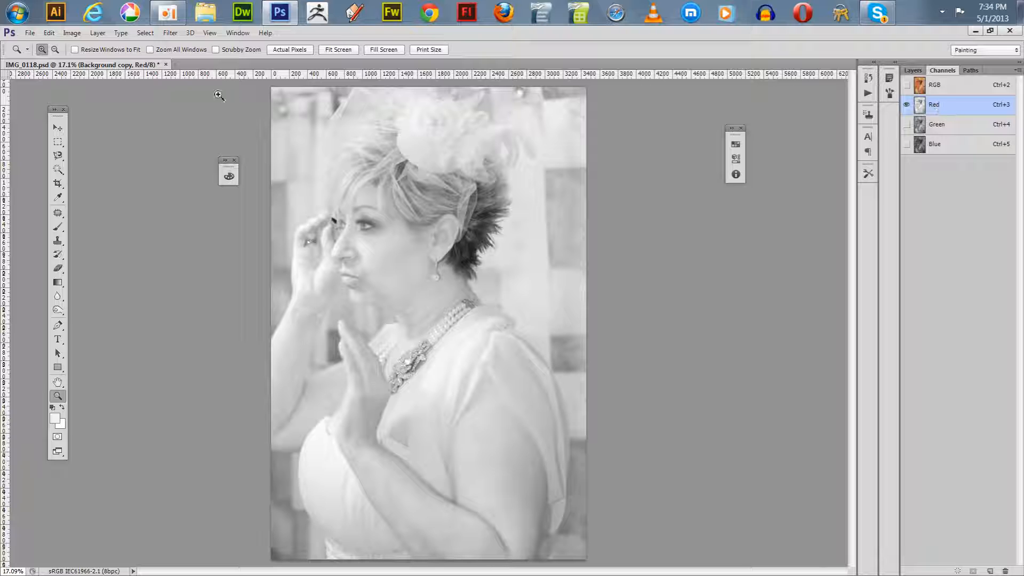
Step: Invert the tones of the Background copy's Red channel
{"action": "left_click", "coordinate": [72, 33]}
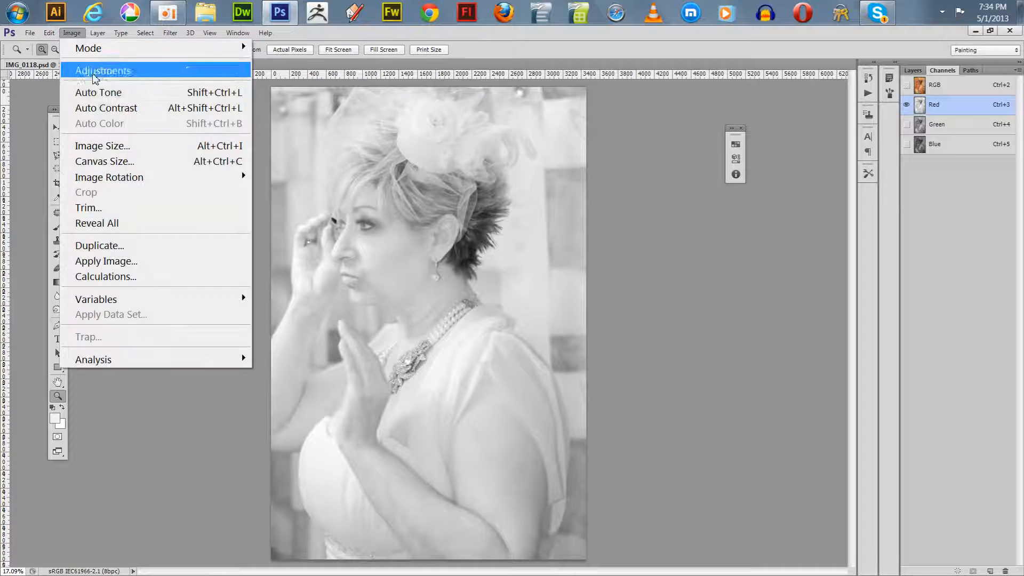
{"action": "mouse_move", "coordinate": [95, 78]}
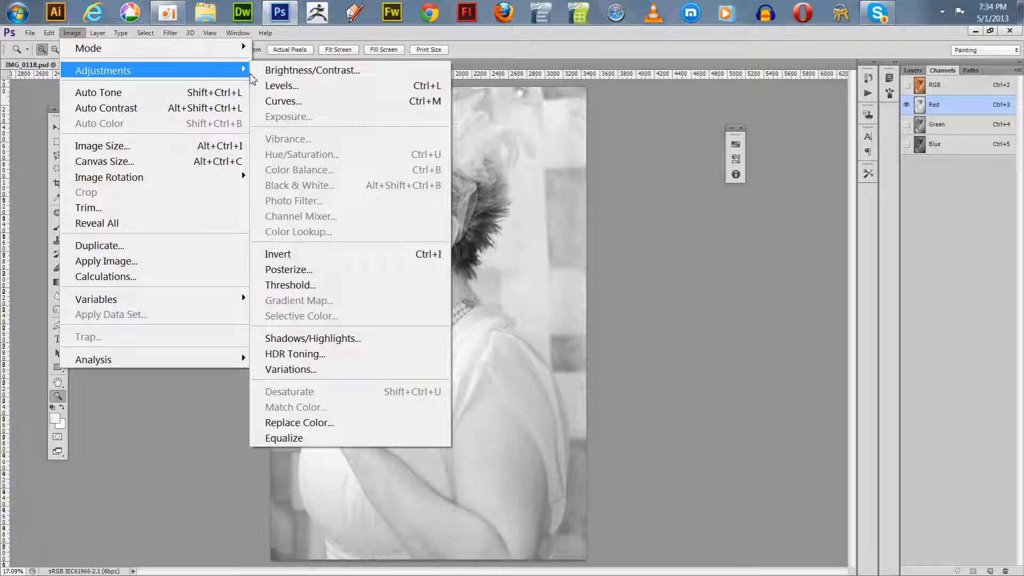
{"action": "left_click", "coordinate": [292, 260]}
Step: Examine the inverted Red channel at close range around the front hair, the veil edge and the adjacent background
{"action": "left_click", "coordinate": [325, 161]}
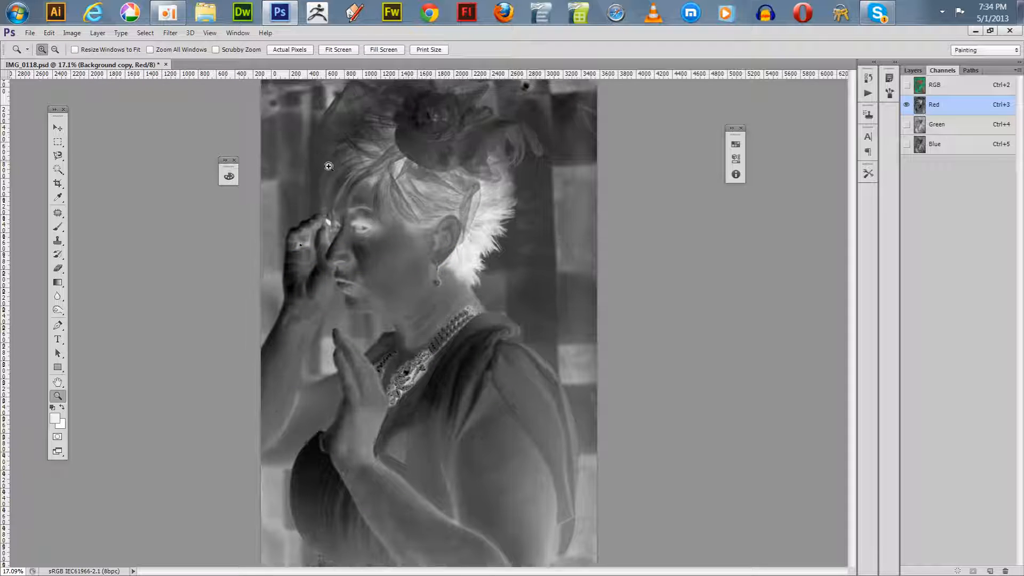
{"action": "left_click", "coordinate": [325, 184]}
{"action": "left_click", "coordinate": [324, 185]}
{"action": "left_click_drag", "start_coordinate": [330, 155], "coordinate": [337, 338]}
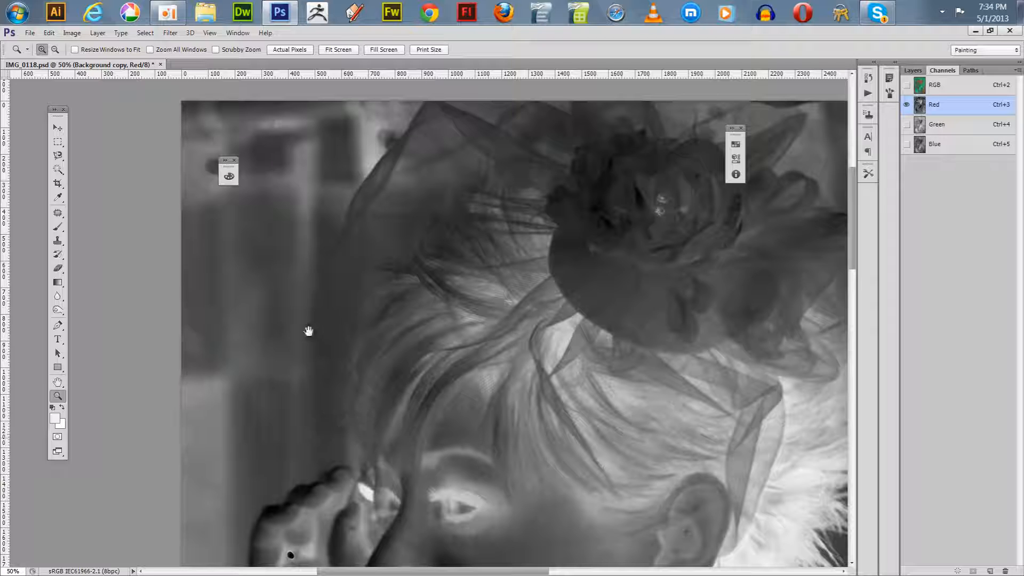
{"action": "left_click_drag", "start_coordinate": [311, 331], "coordinate": [315, 279]}
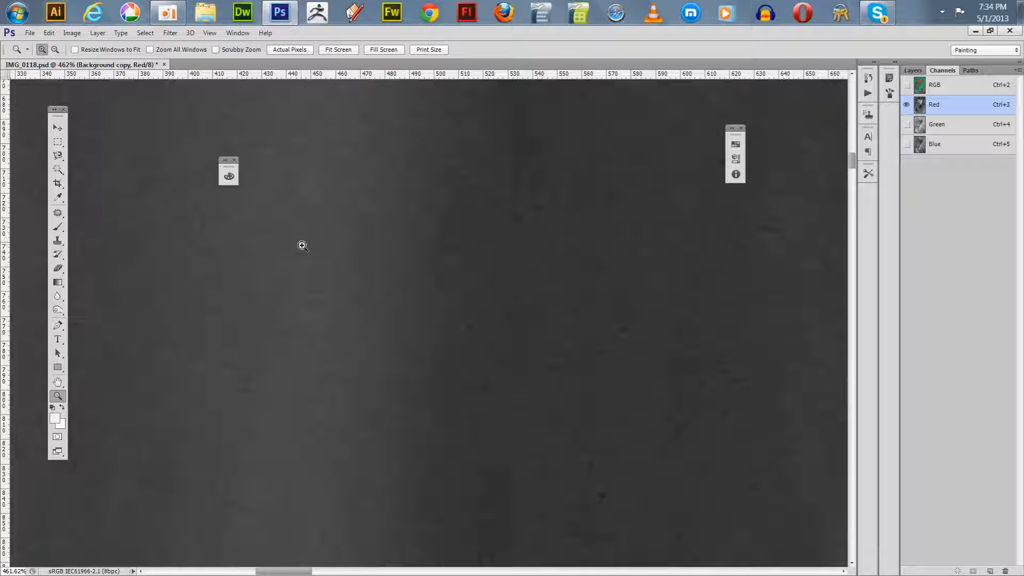
{"action": "key", "text": "ctrl+minus"}
{"action": "key", "text": "ctrl+minus"}
{"action": "key", "text": "ctrl+minus"}
{"action": "key", "text": "ctrl+minus"}
{"action": "key", "text": "ctrl+minus"}
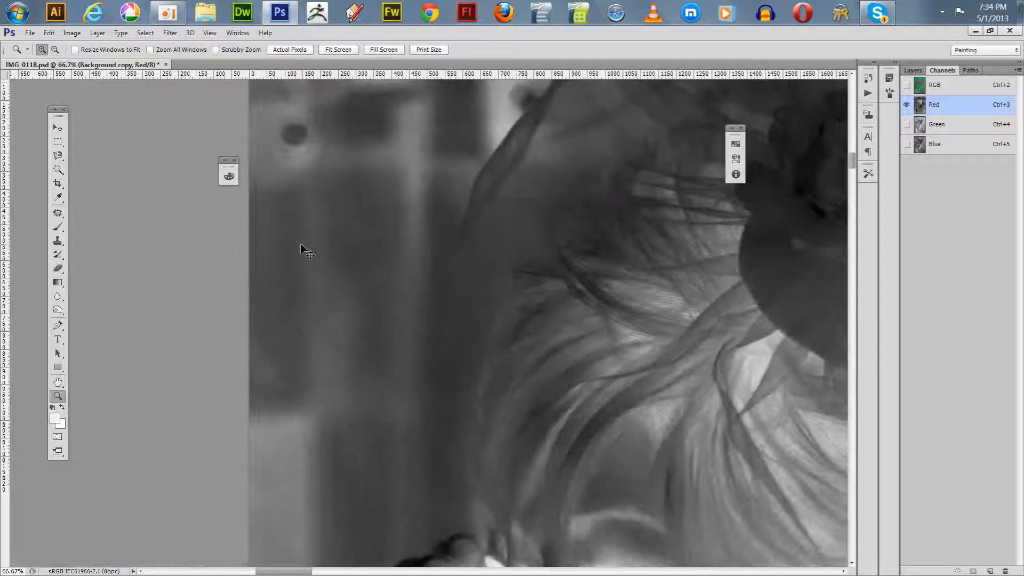
{"action": "key", "text": "ctrl+minus"}
{"action": "key", "text": "ctrl+minus"}
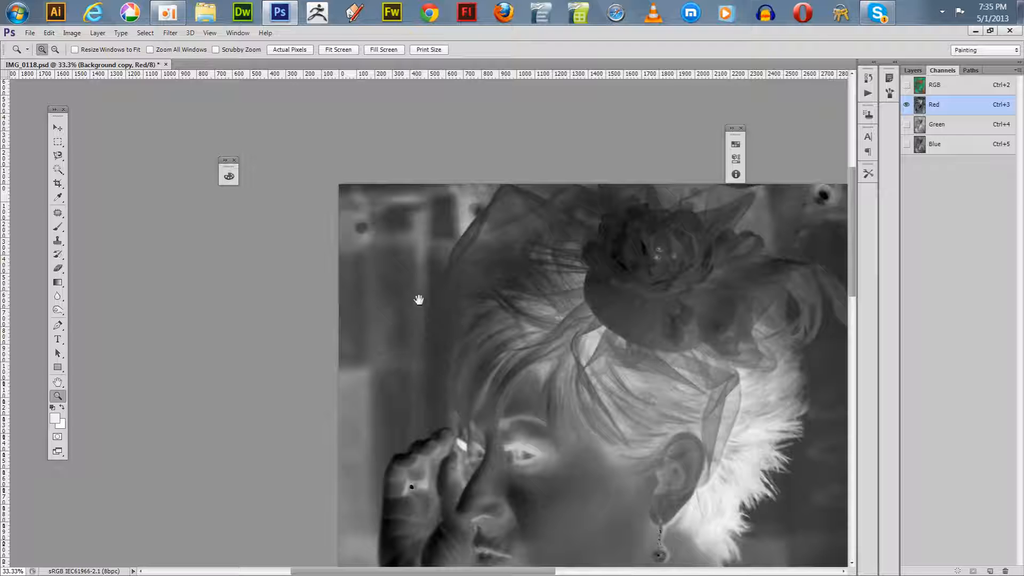
Step: Invert the Background copy's Red channel back to positive tones
{"action": "left_click_drag", "start_coordinate": [419, 299], "coordinate": [263, 251]}
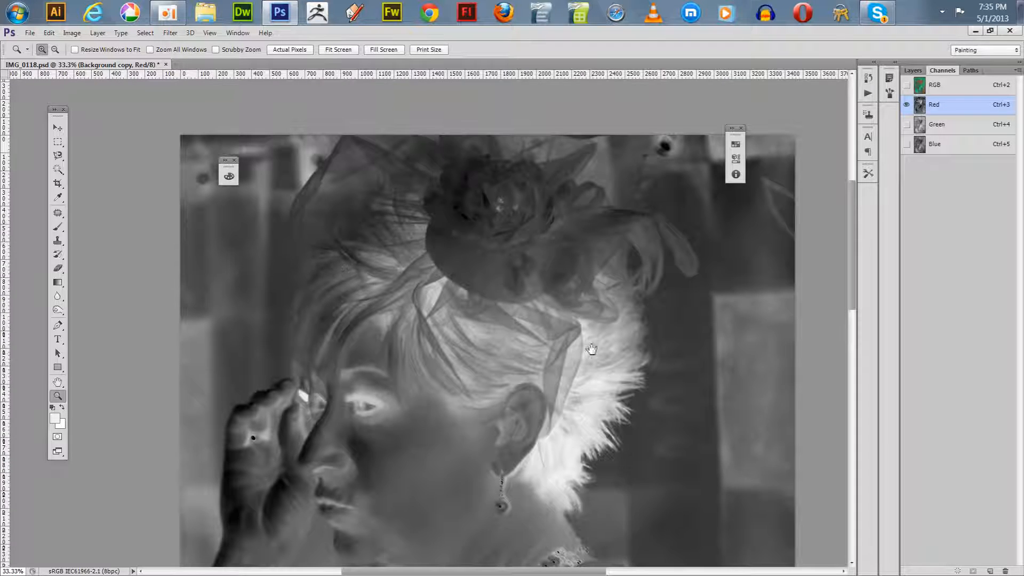
{"action": "left_click_drag", "start_coordinate": [591, 349], "coordinate": [608, 321]}
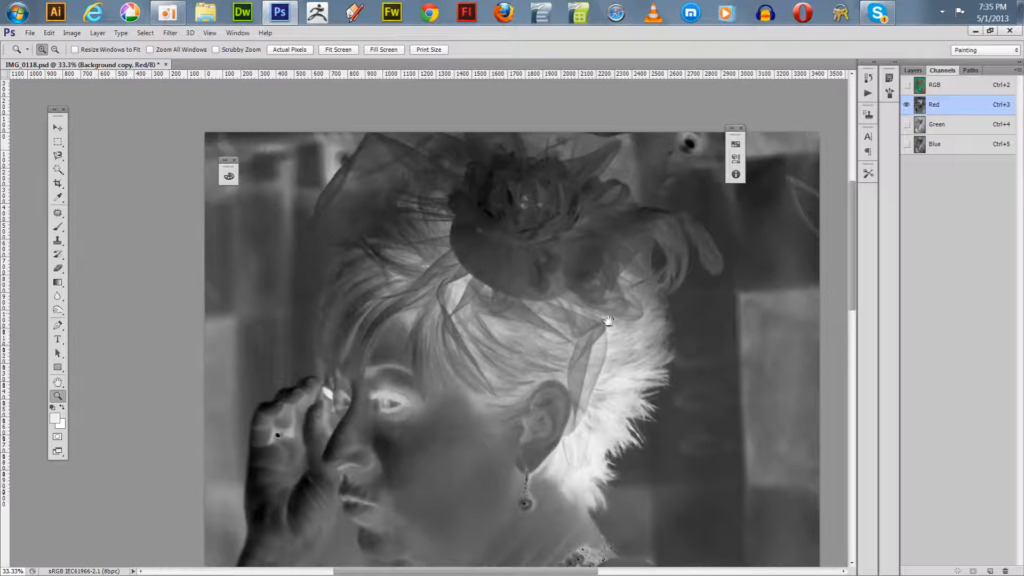
{"action": "key", "text": "ctrl+minus"}
{"action": "key", "text": "ctrl+minus"}
{"action": "key", "text": "ctrl+minus"}
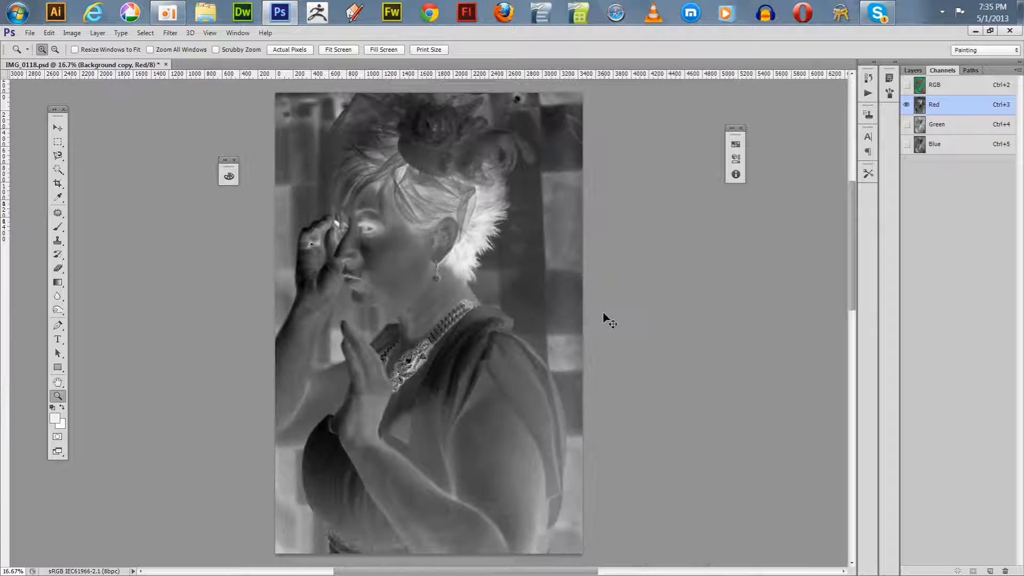
{"action": "key", "text": "ctrl+i"}
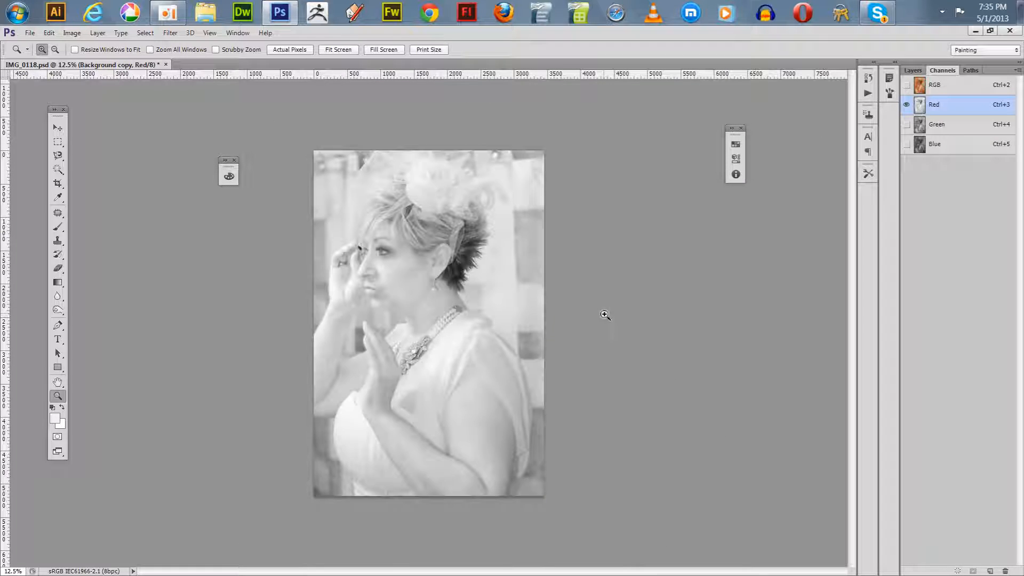
Step: Equalize the tones of the Red channel and inspect the front hair and veil at close range
{"action": "left_click", "coordinate": [71, 33]}
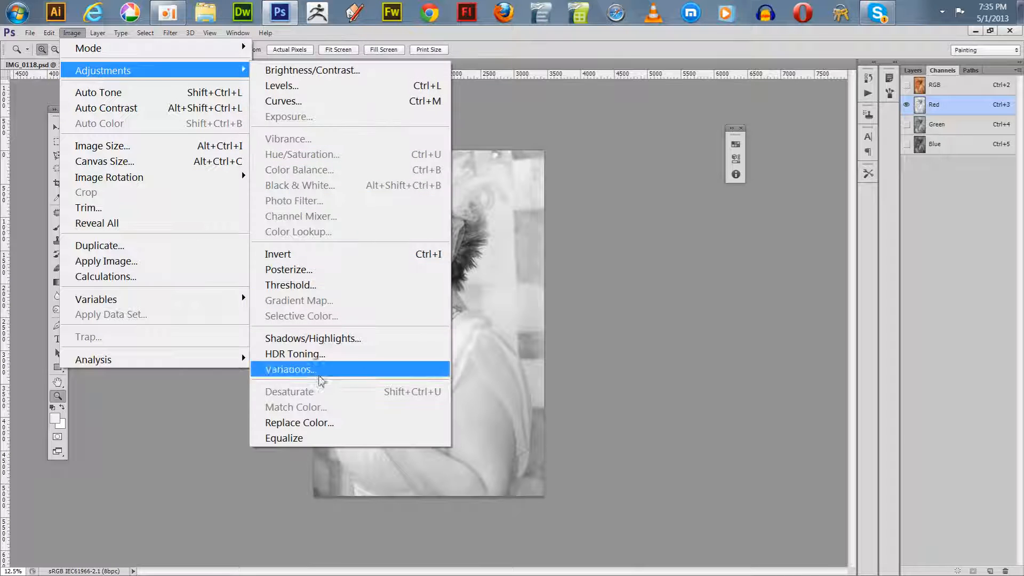
{"action": "left_click", "coordinate": [313, 438]}
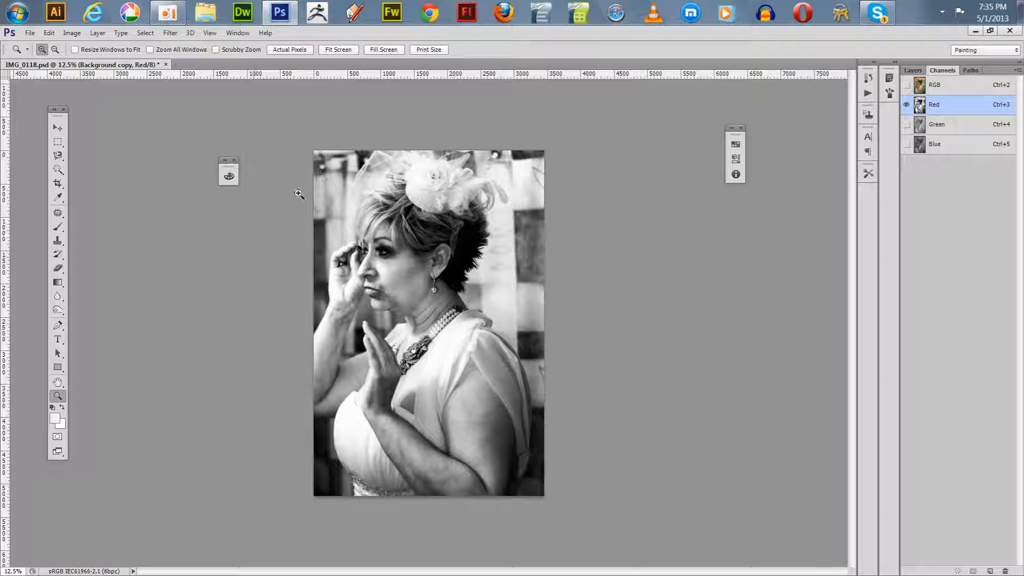
{"action": "left_click", "coordinate": [360, 210]}
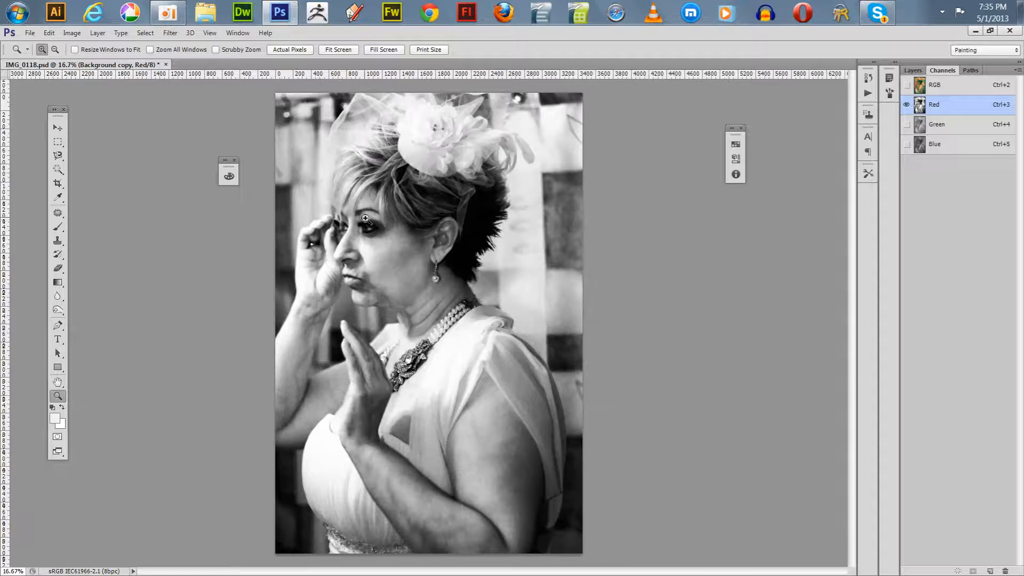
{"action": "left_click", "coordinate": [360, 210]}
{"action": "left_click", "coordinate": [360, 210]}
{"action": "left_click", "coordinate": [349, 209]}
{"action": "left_click_drag", "start_coordinate": [315, 162], "coordinate": [422, 367]}
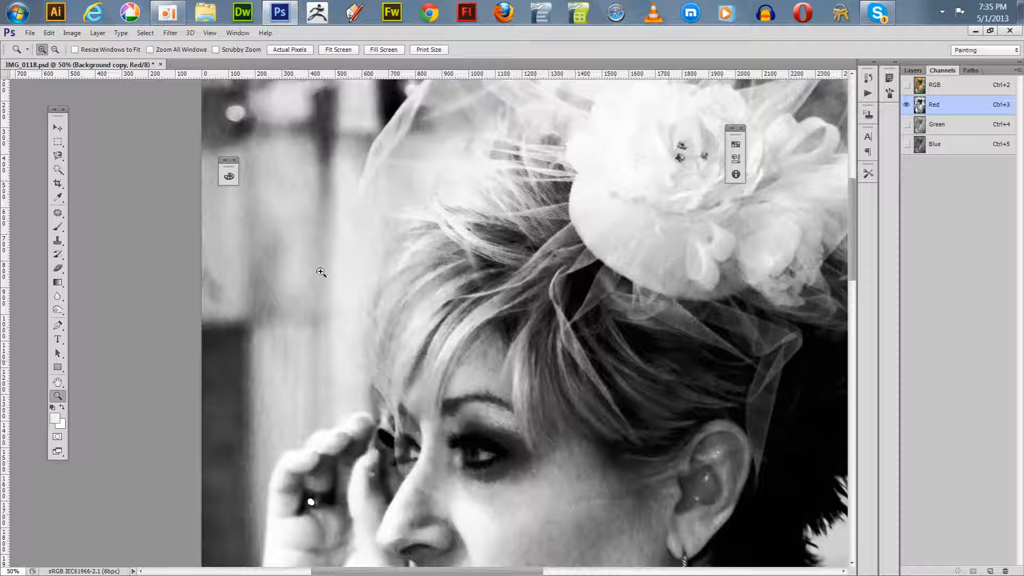
Step: Invert the equalized Red channel and inspect the hair edges against the background
{"action": "left_click", "coordinate": [71, 33]}
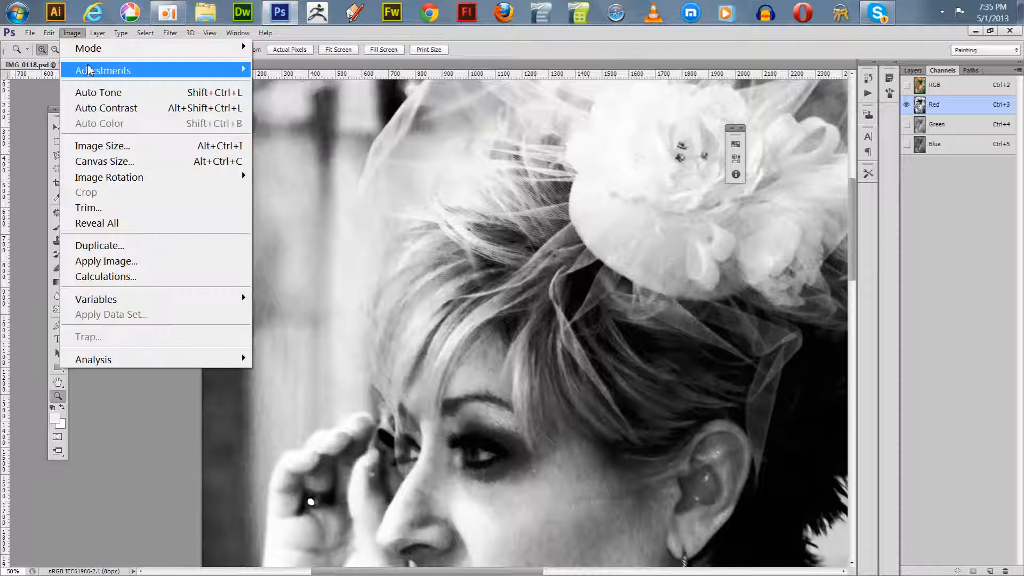
{"action": "mouse_move", "coordinate": [178, 70]}
{"action": "left_click", "coordinate": [298, 254]}
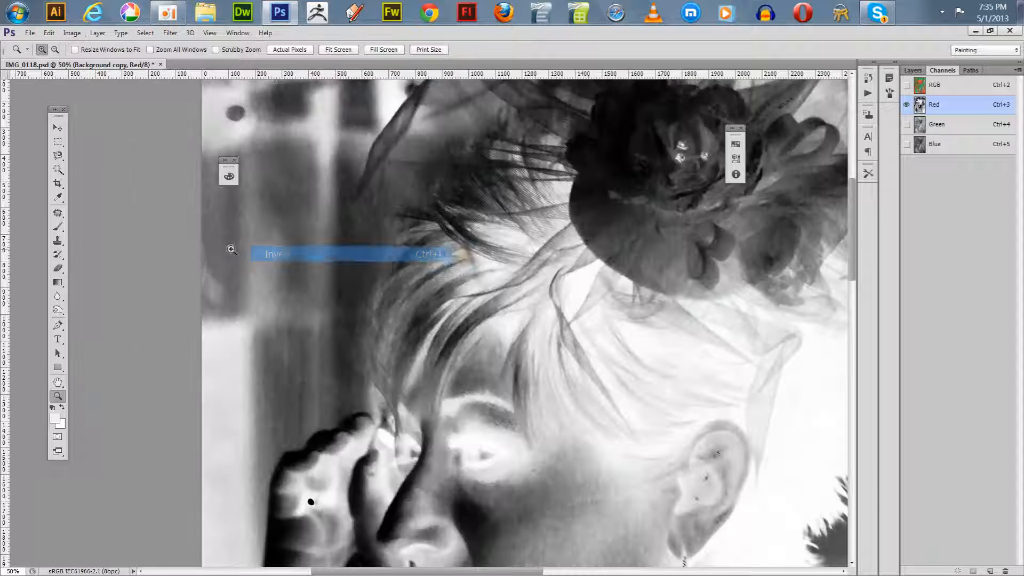
{"action": "left_click_drag", "start_coordinate": [295, 314], "coordinate": [321, 336]}
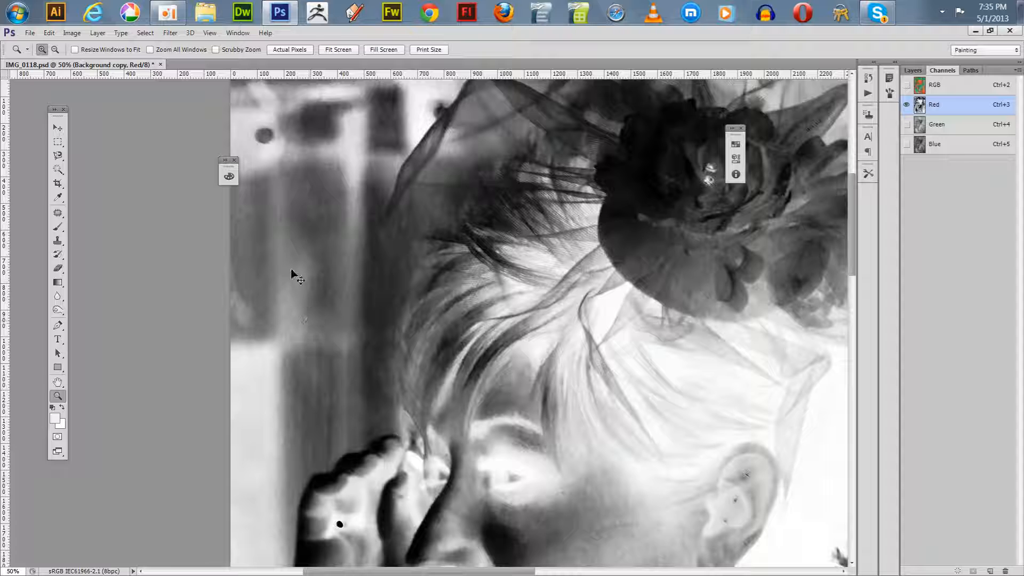
{"action": "key", "text": "ctrl+plus"}
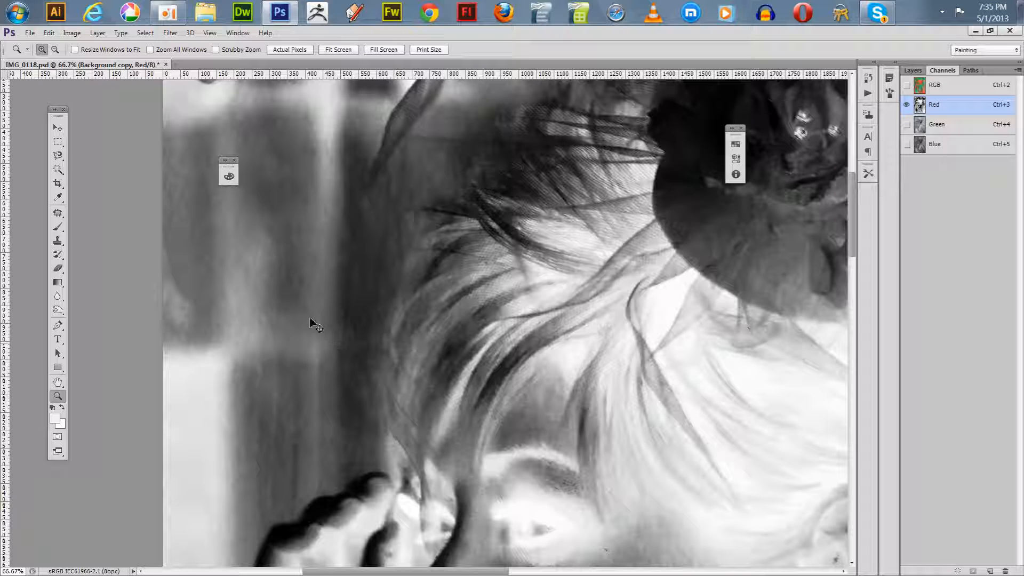
{"action": "key", "text": "ctrl+minus"}
{"action": "key", "text": "ctrl+minus"}
{"action": "key", "text": "ctrl+minus"}
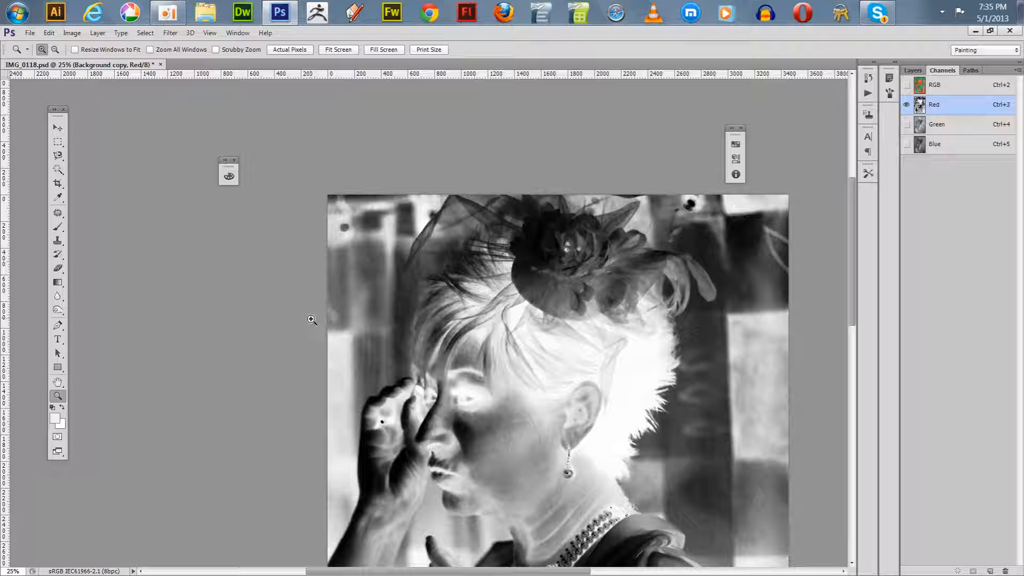
{"action": "left_click_drag", "start_coordinate": [567, 338], "coordinate": [500, 253]}
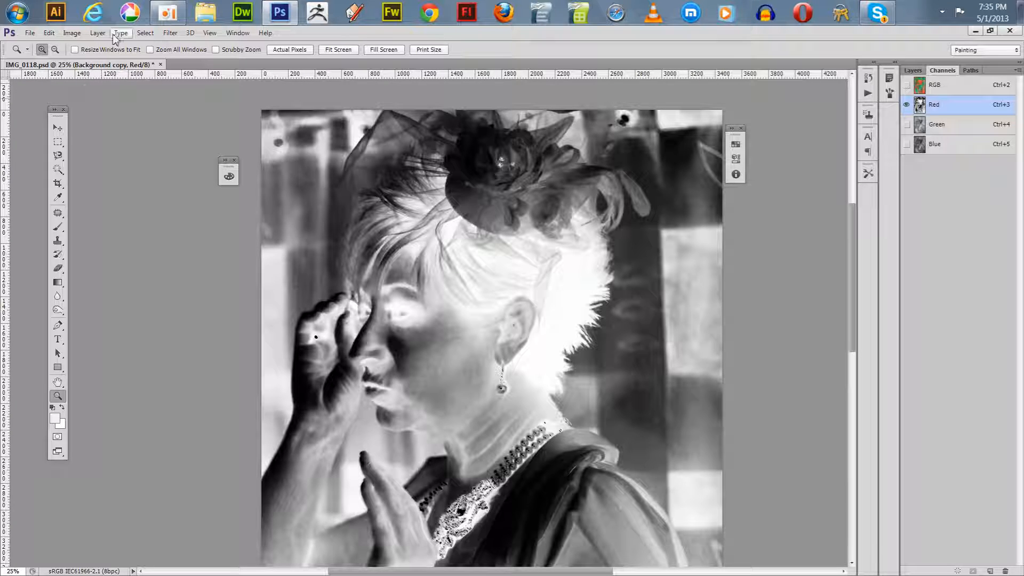
Step: Create a Color Range selection of the bright areas using Sampled Colors with Fuzziness 200
{"action": "left_click", "coordinate": [145, 34]}
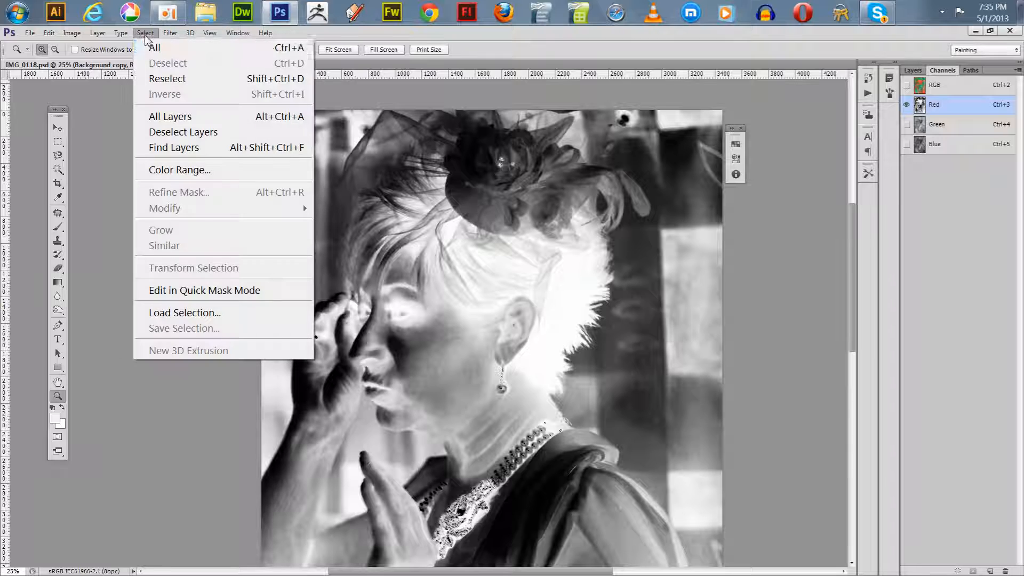
{"action": "left_click", "coordinate": [186, 172]}
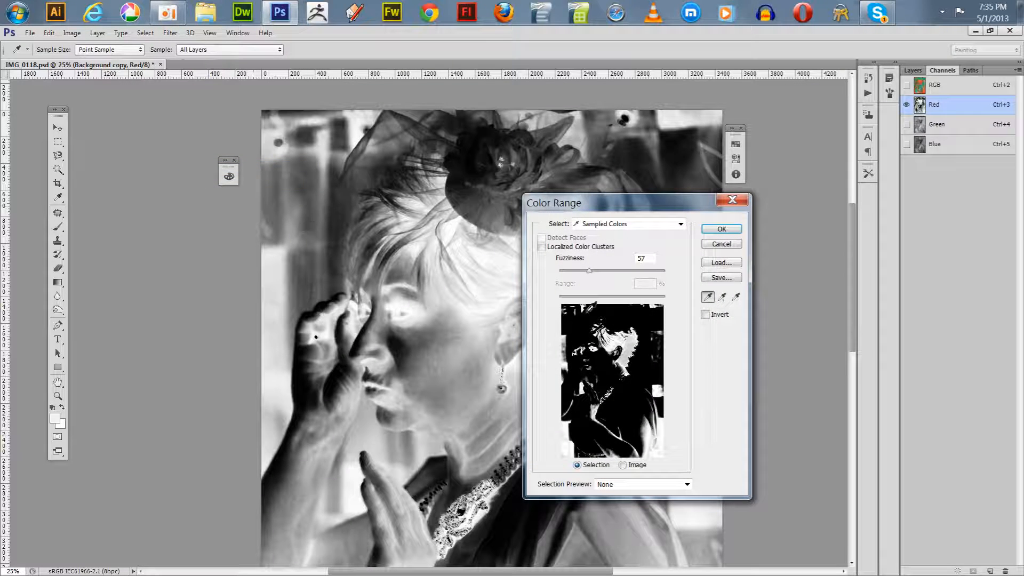
{"action": "left_click_drag", "start_coordinate": [588, 271], "coordinate": [683, 279]}
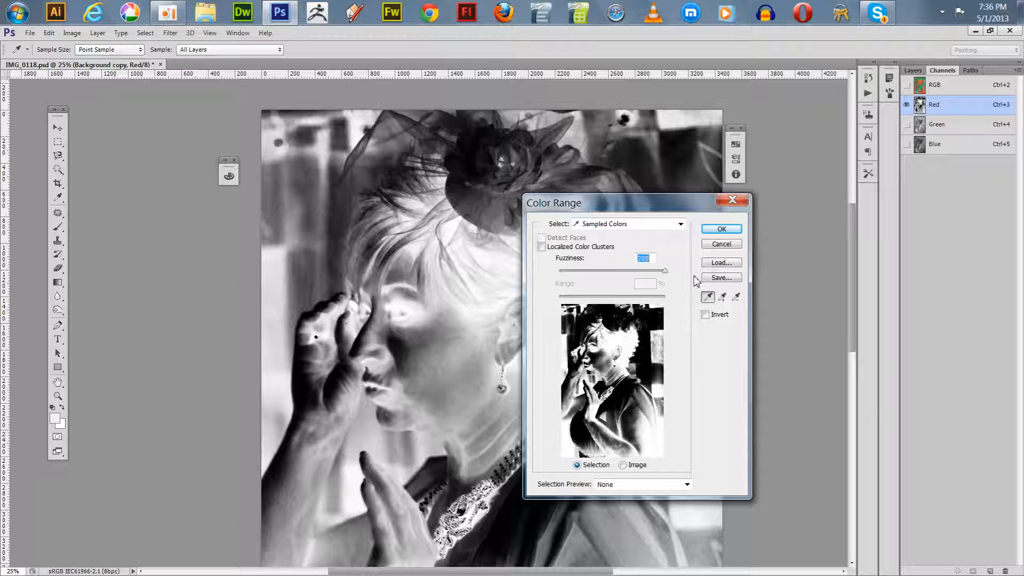
{"action": "left_click", "coordinate": [713, 229]}
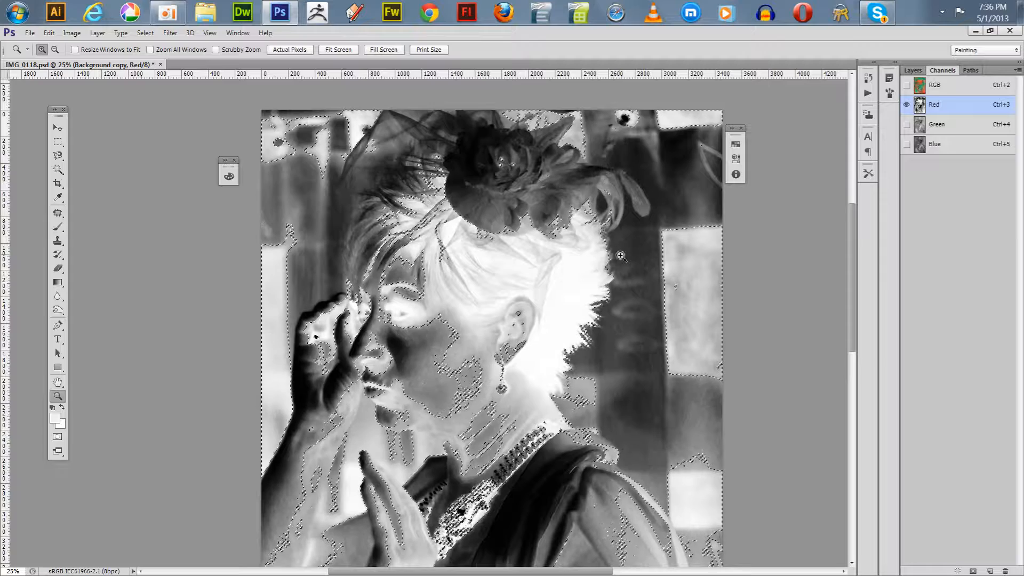
Step: Preview the Color Range selection as a Quick Mask overlay and deselect it
{"action": "key", "text": "q"}
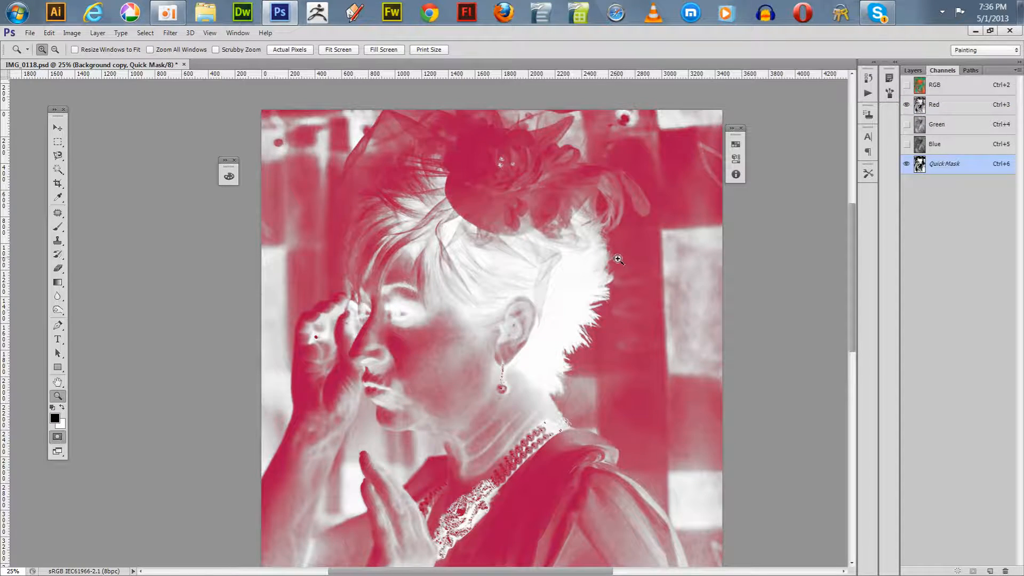
{"action": "key", "text": "q"}
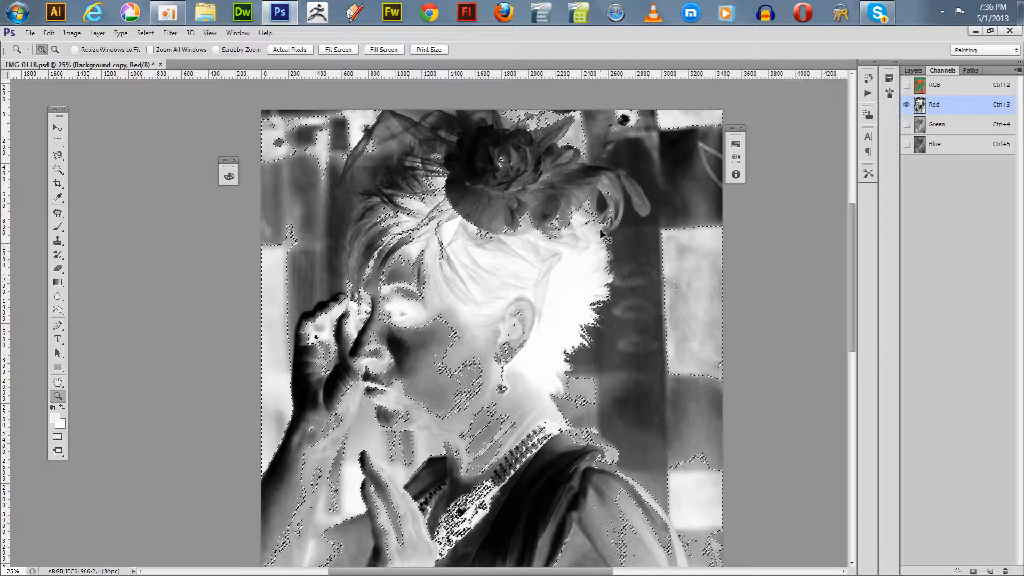
{"action": "key", "text": "ctrl+d"}
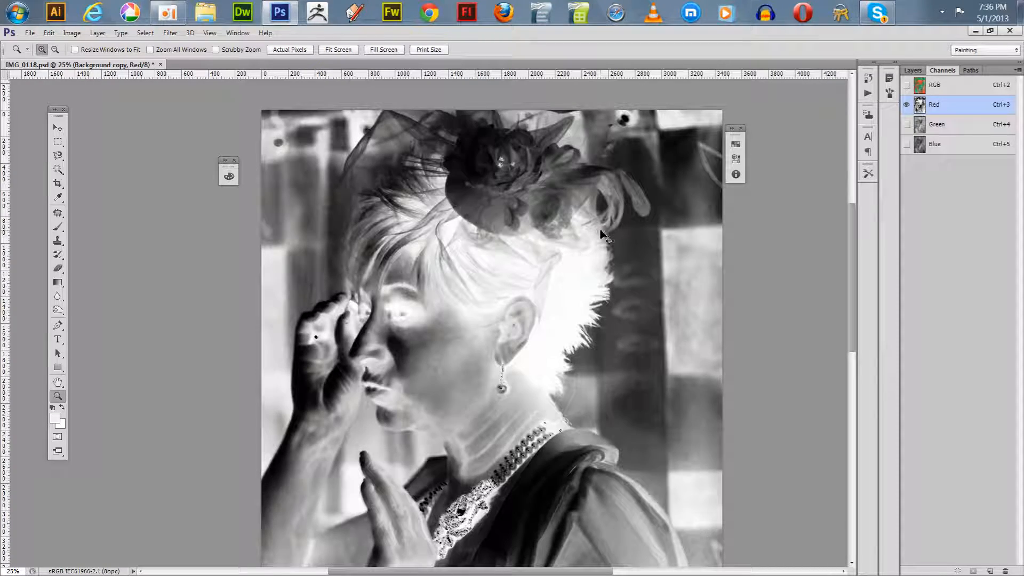
Step: Step back through the history to undo the selection, inversion and equalization of the Red channel
{"action": "key", "text": "ctrl+z"}
{"action": "key", "text": "ctrl+z"}
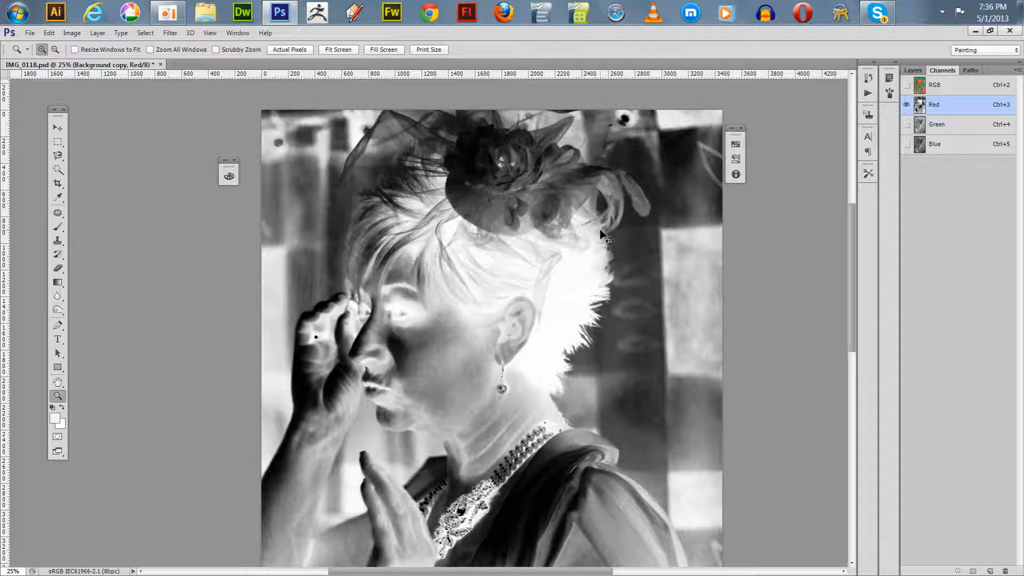
{"action": "key", "text": "ctrl+alt+z"}
{"action": "key", "text": "ctrl+alt+z"}
{"action": "key", "text": "ctrl+alt+z"}
{"action": "key", "text": "ctrl+alt+z"}
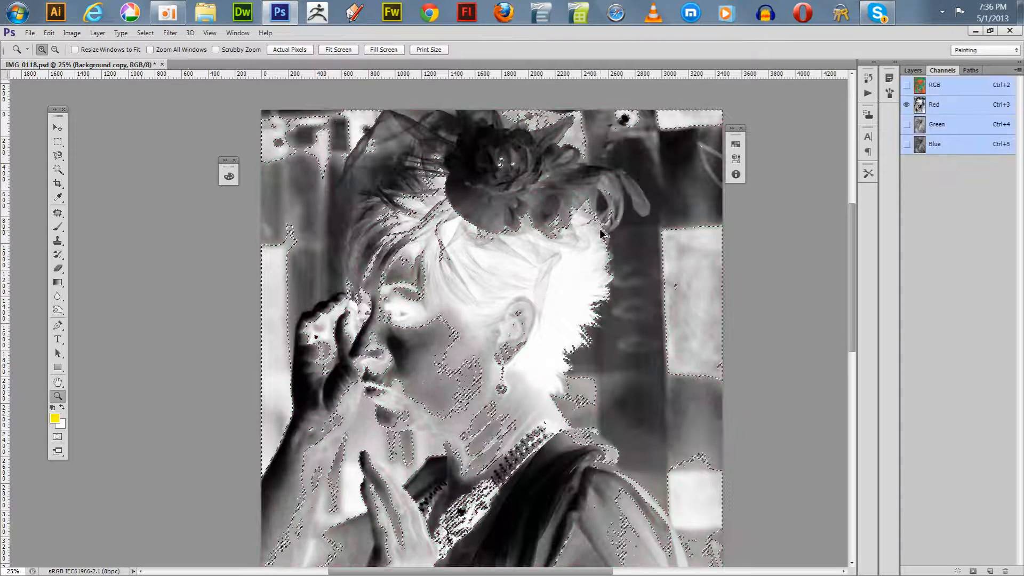
{"action": "key", "text": "ctrl+alt+z"}
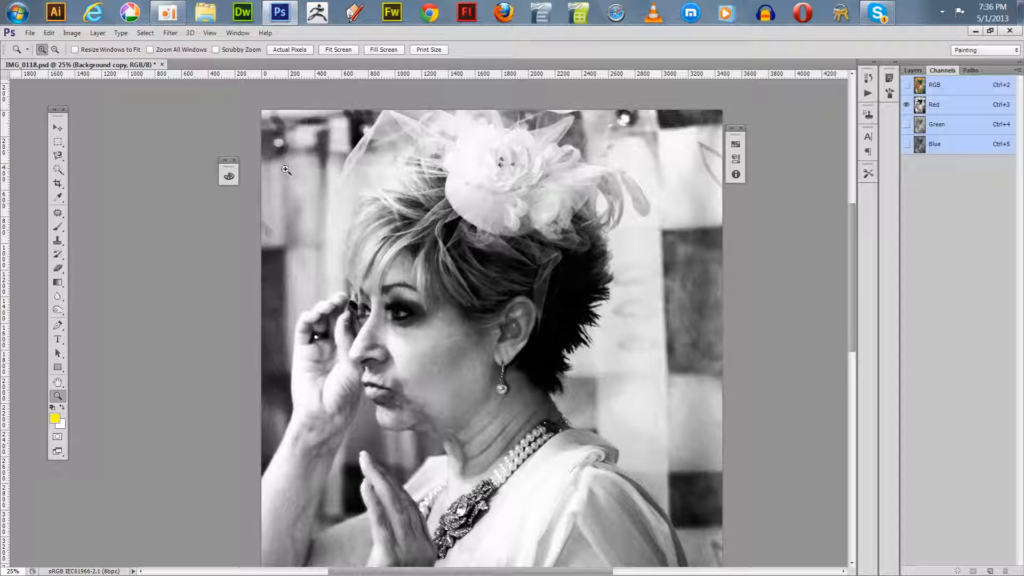
{"action": "left_click", "coordinate": [71, 33]}
{"action": "mouse_move", "coordinate": [49, 33]}
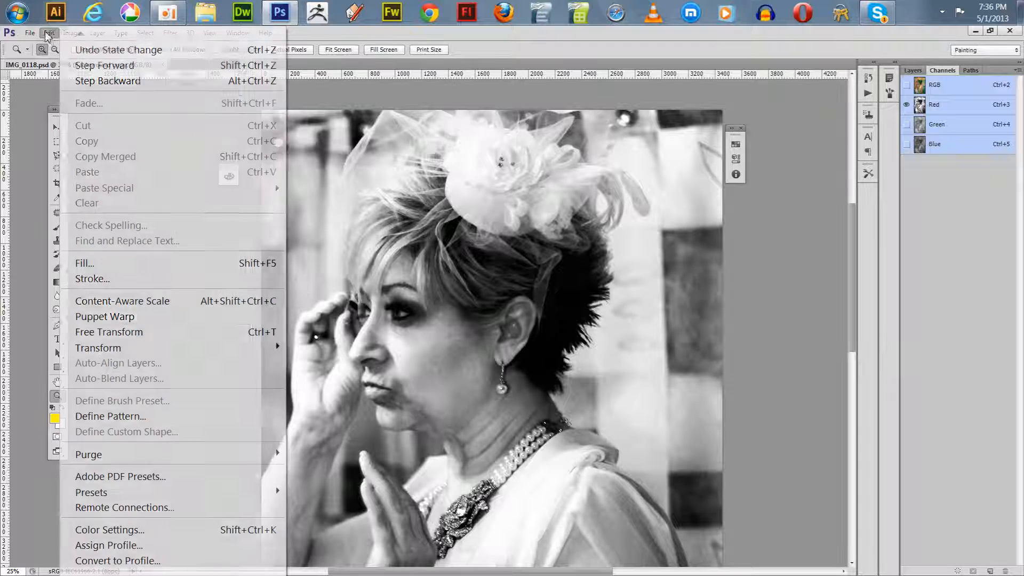
{"action": "left_click", "coordinate": [99, 82]}
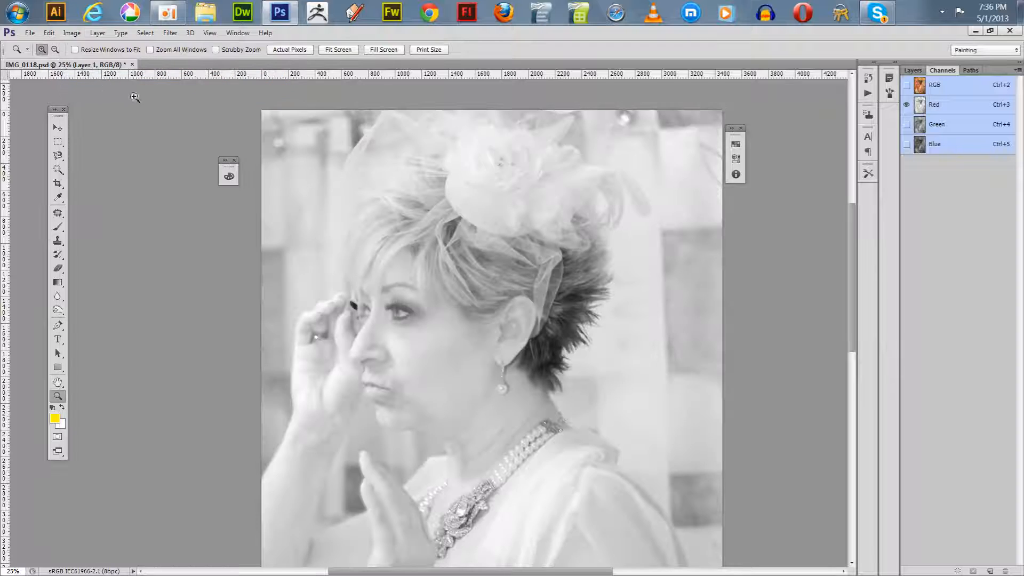
{"action": "left_click", "coordinate": [72, 33]}
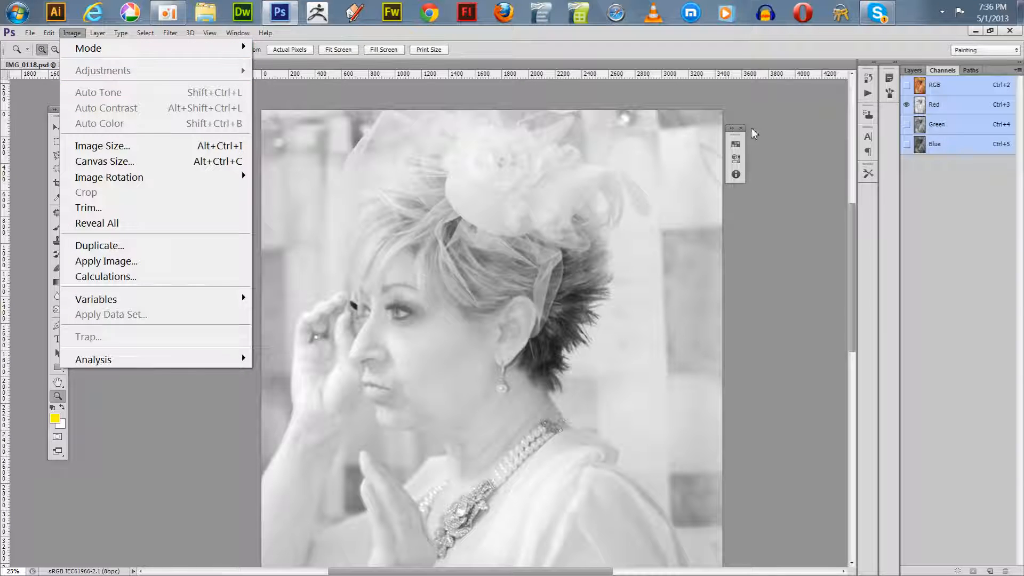
{"action": "left_click", "coordinate": [934, 106]}
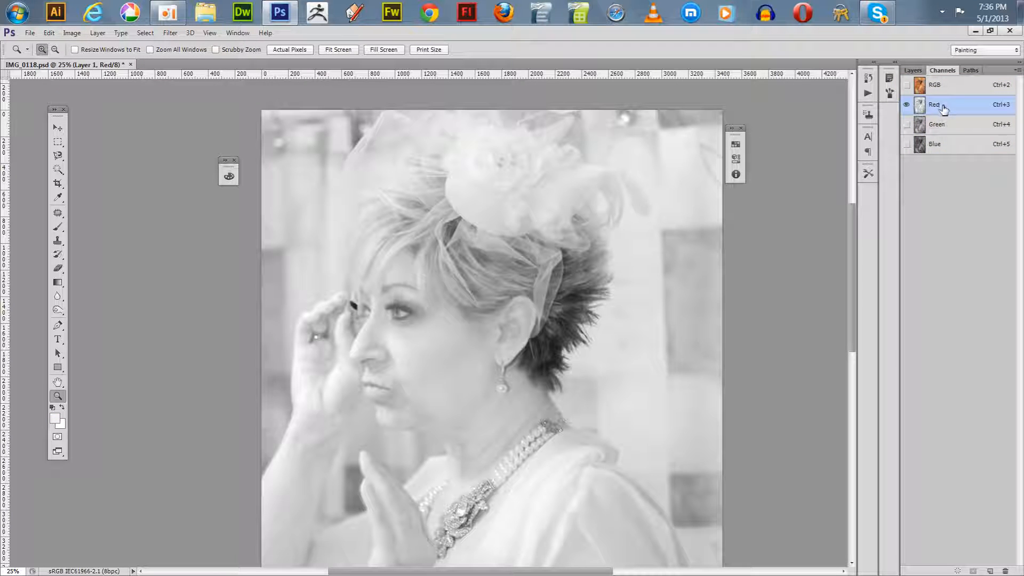
{"action": "left_click", "coordinate": [71, 32]}
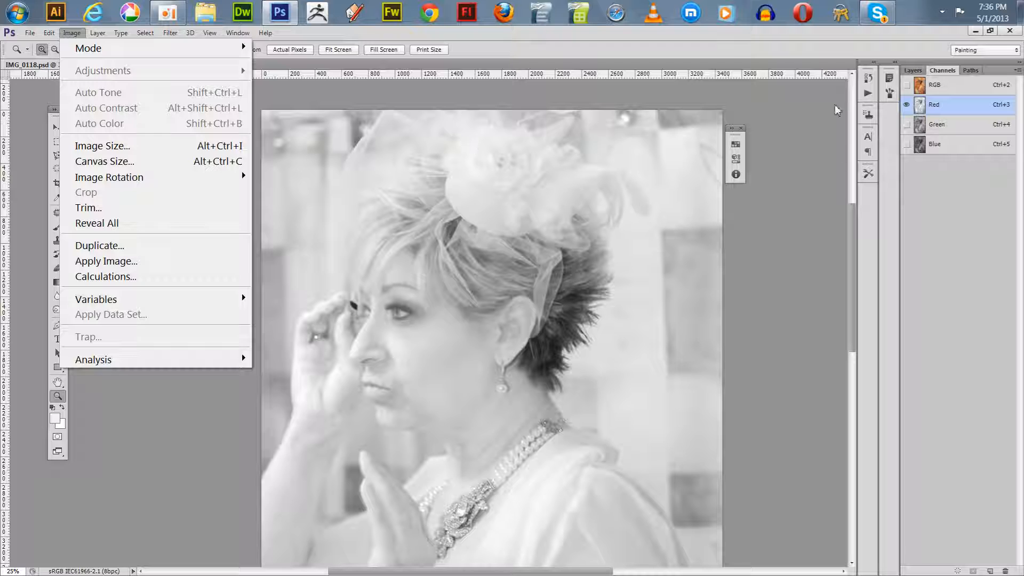
Step: Make the Background copy the active layer, isolate its Red channel and equalize the channel's tones
{"action": "left_click", "coordinate": [914, 70]}
{"action": "left_click", "coordinate": [983, 184]}
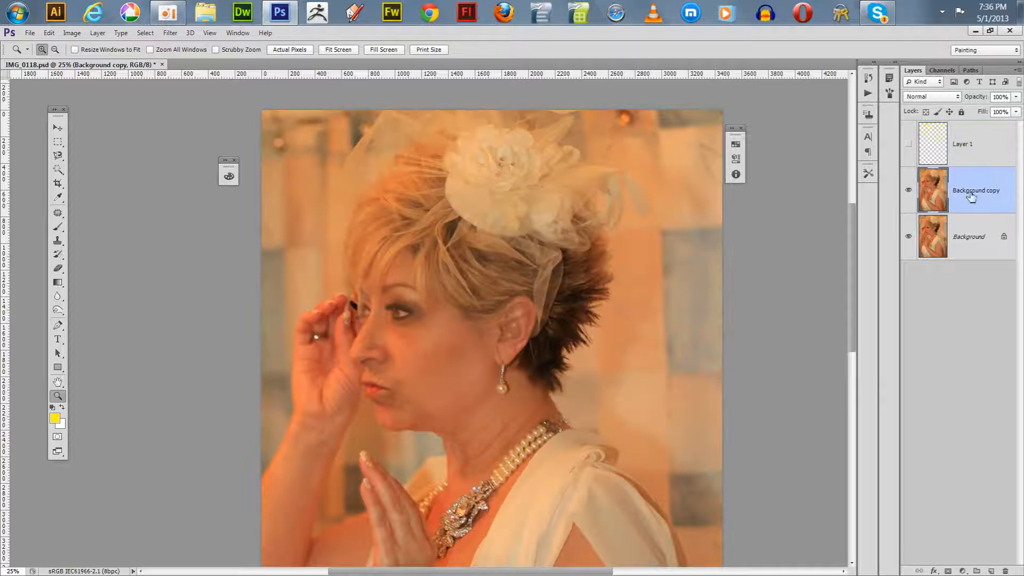
{"action": "left_click", "coordinate": [942, 71]}
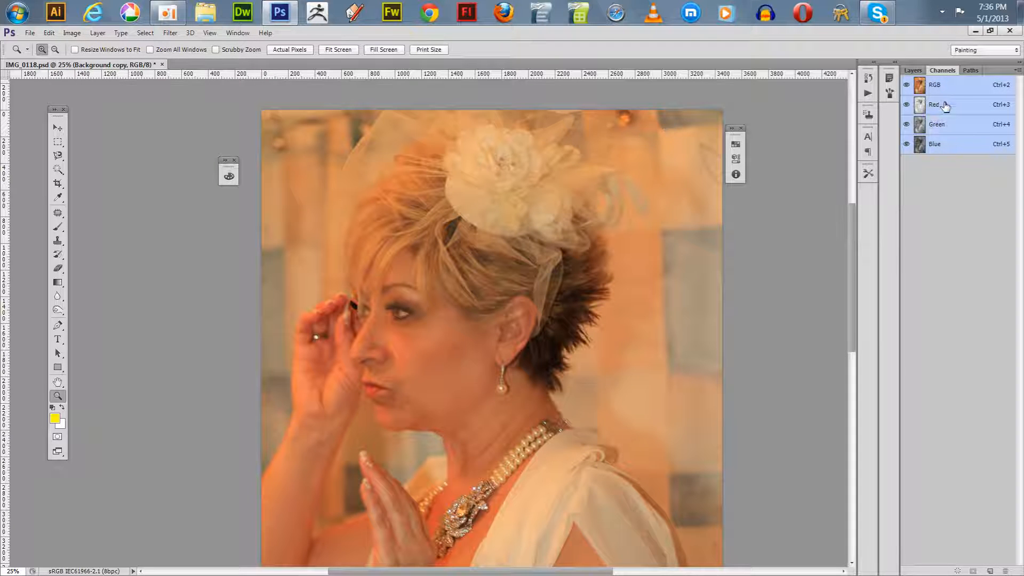
{"action": "left_click", "coordinate": [943, 105]}
{"action": "left_click", "coordinate": [72, 32]}
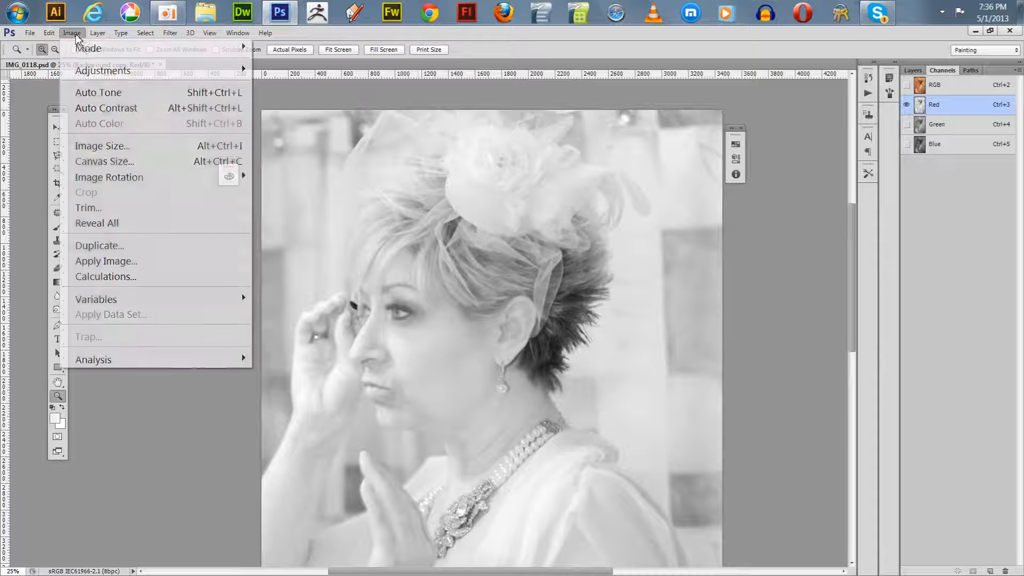
{"action": "mouse_move", "coordinate": [104, 76]}
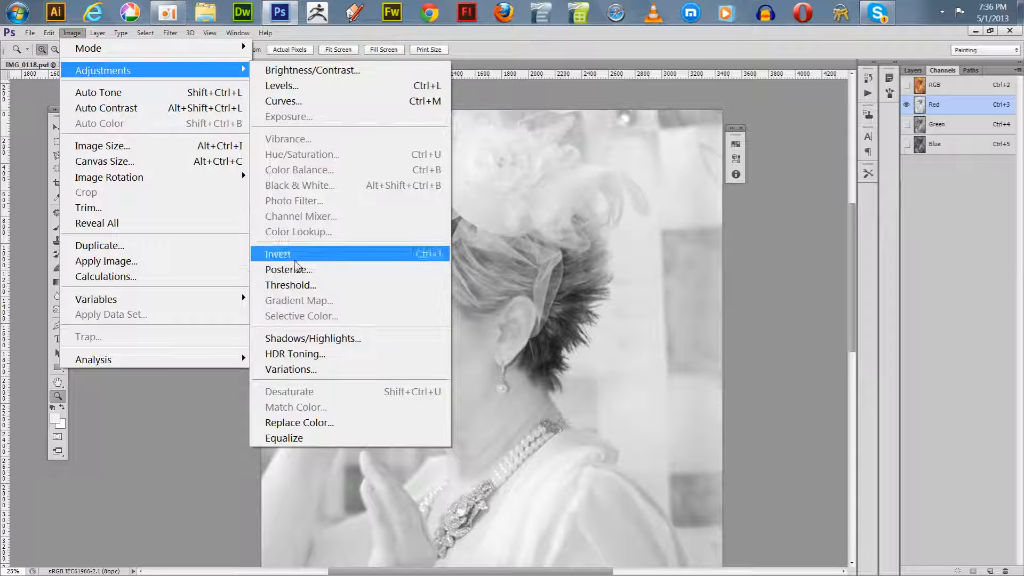
{"action": "left_click", "coordinate": [316, 439]}
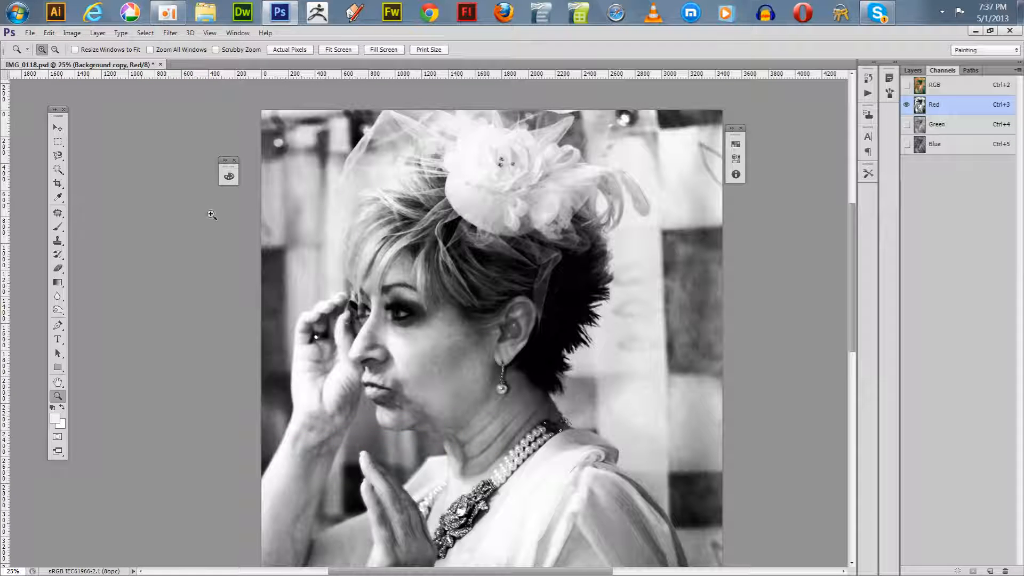
Step: Invert the equalized Red channel of the Background copy layer
{"action": "left_click", "coordinate": [72, 33]}
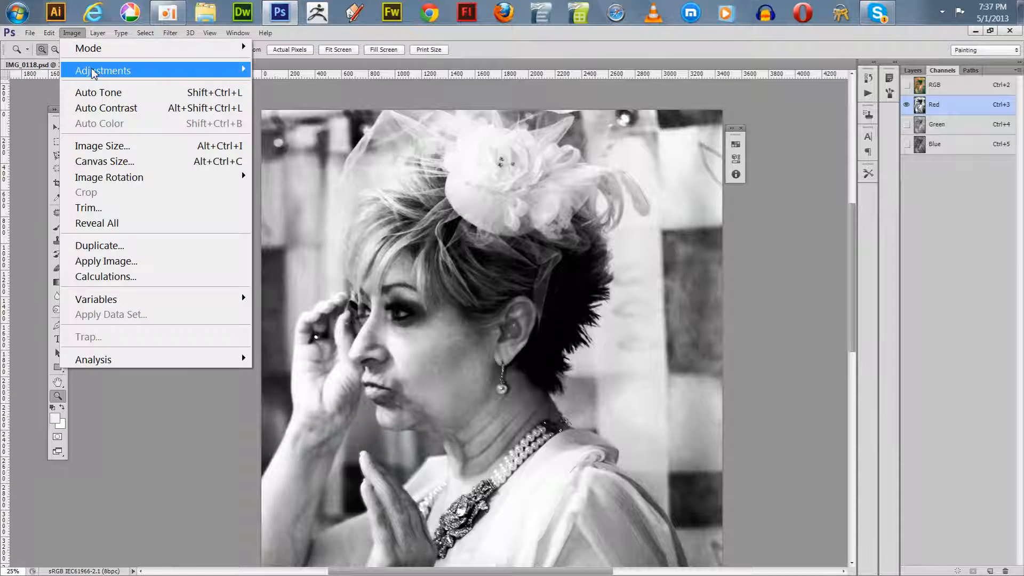
{"action": "mouse_move", "coordinate": [98, 73]}
{"action": "left_click", "coordinate": [288, 254]}
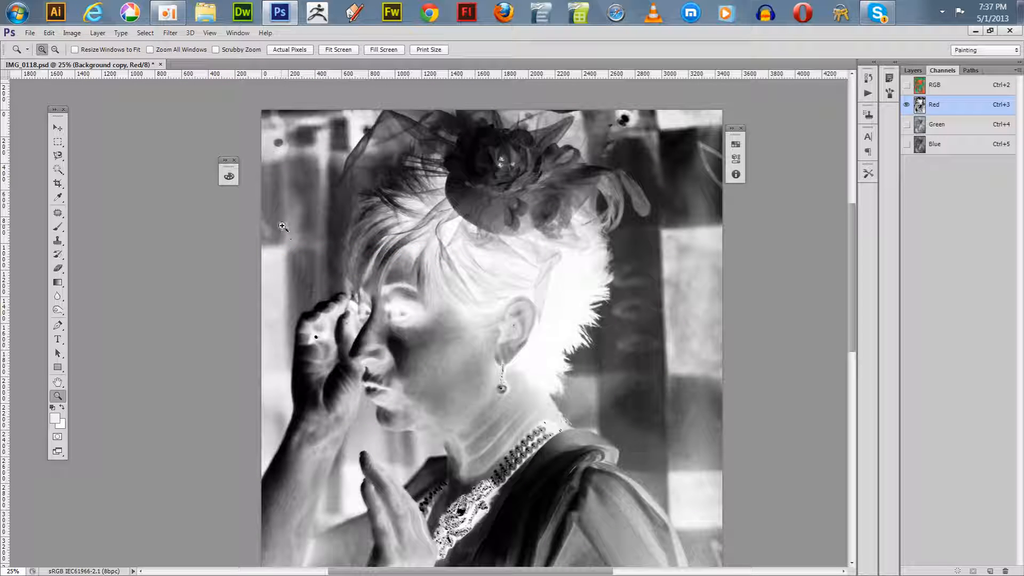
Step: Try a Magic Wand selection of the dark background around the woman at tolerance 80 and deselect it
{"action": "left_click", "coordinate": [57, 170]}
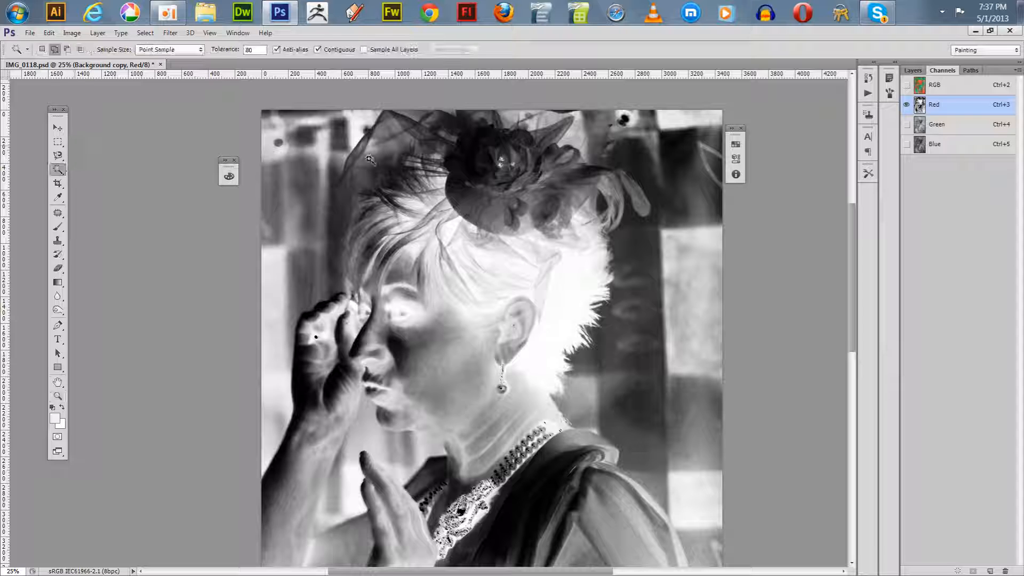
{"action": "left_click", "coordinate": [638, 247]}
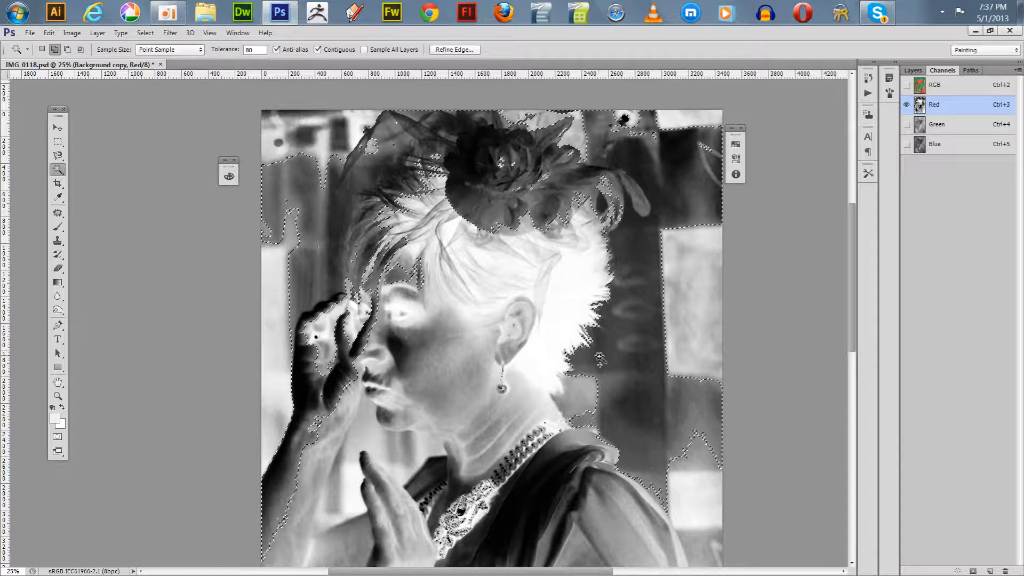
{"action": "key", "text": "ctrl+d"}
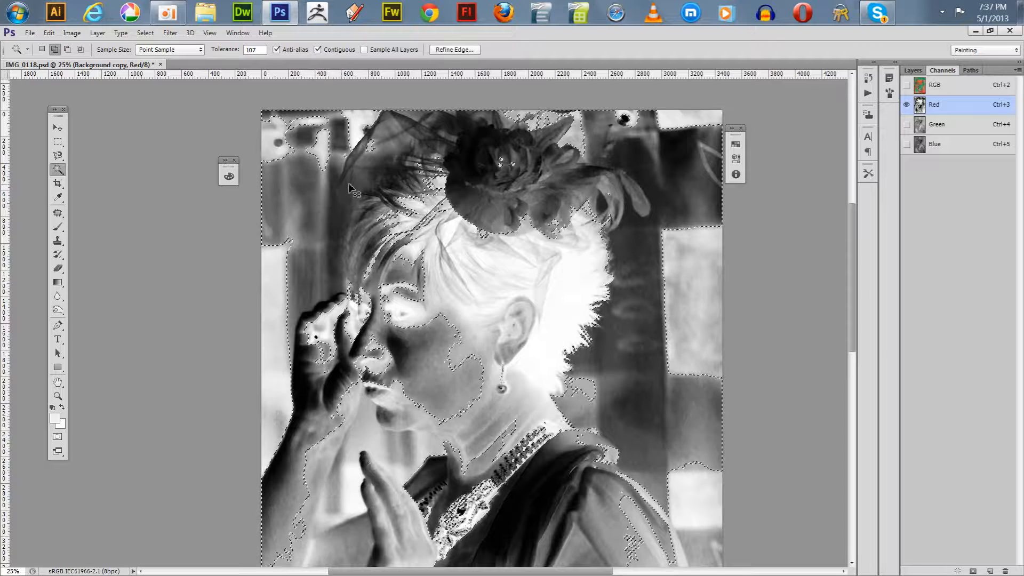
Step: Try selecting the background on both sides of the woman with the Magic Wand at tolerance 38, and deselect it
{"action": "left_click_drag", "start_coordinate": [228, 56], "coordinate": [212, 52]}
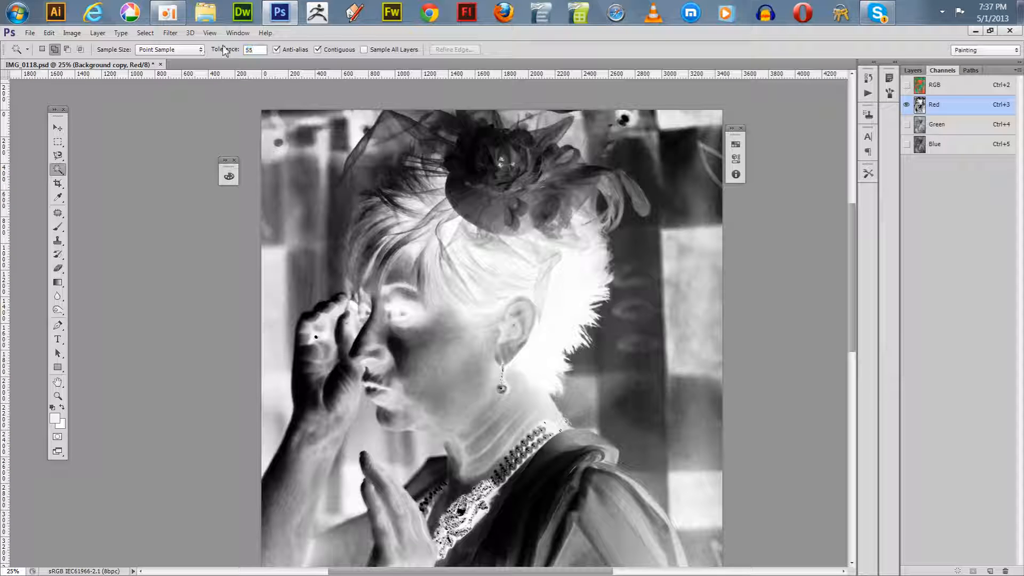
{"action": "left_click", "coordinate": [324, 185]}
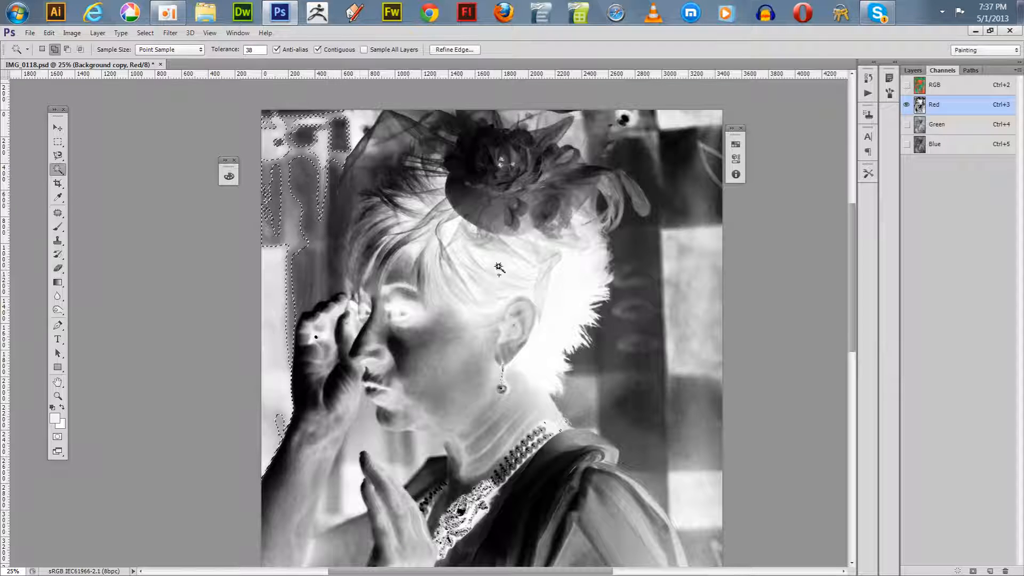
{"action": "left_click", "coordinate": [601, 377]}
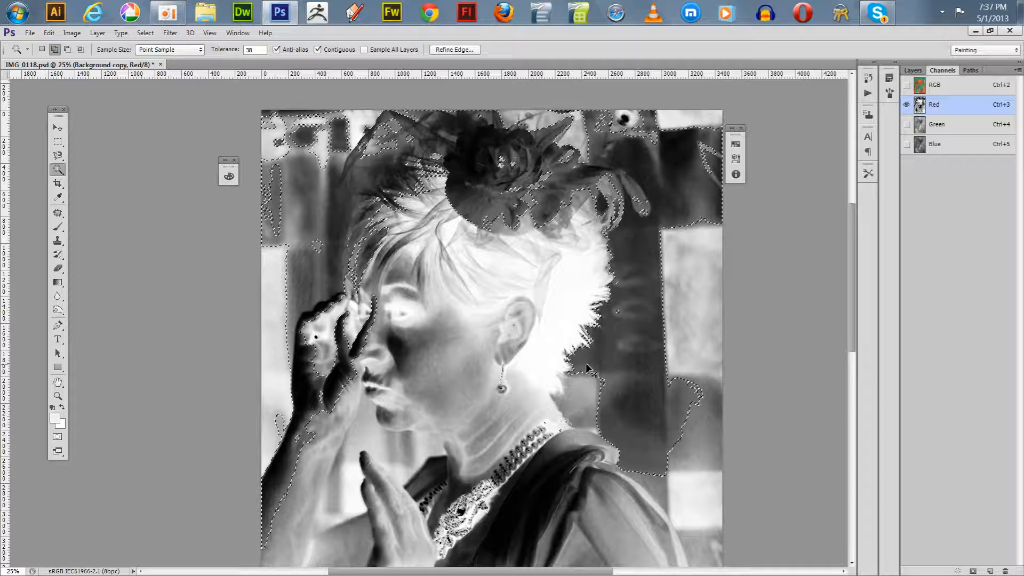
{"action": "key", "text": "ctrl+d"}
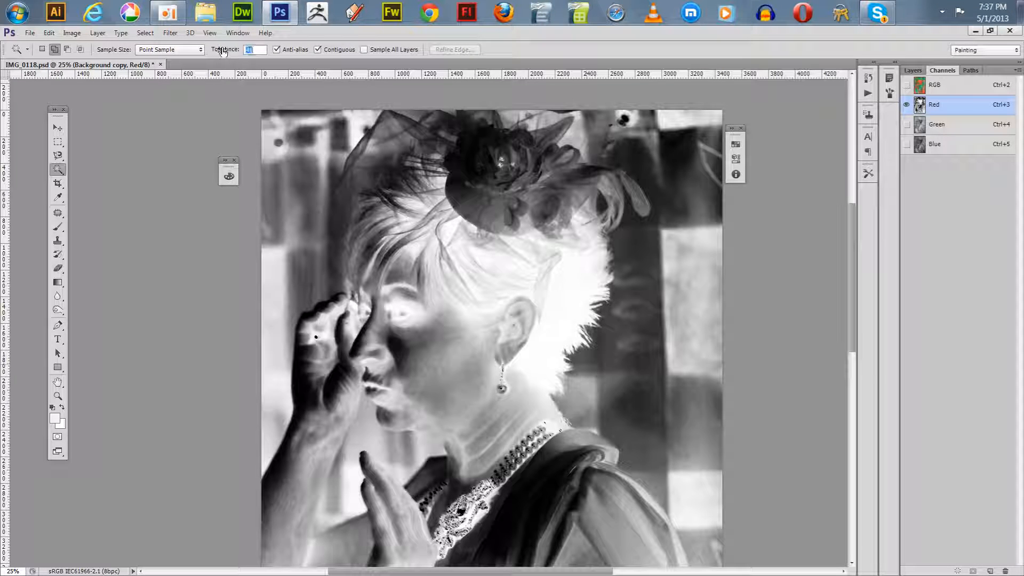
Step: Set the Magic Wand tolerance to 101 and preview a background selection as a Quick Mask before discarding it
{"action": "left_click_drag", "start_coordinate": [223, 51], "coordinate": [247, 59]}
{"action": "left_click", "coordinate": [592, 363]}
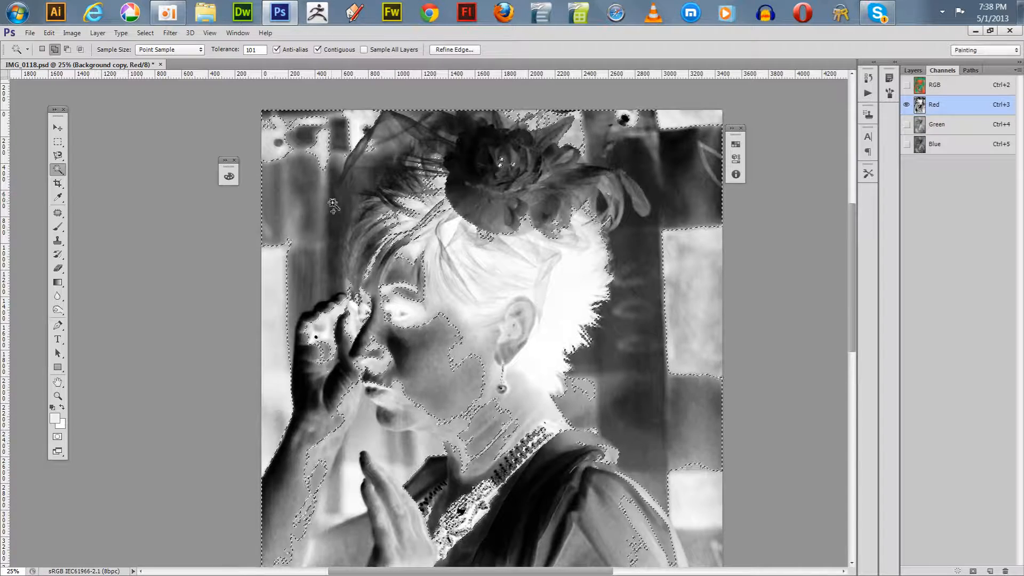
{"action": "key", "text": "q"}
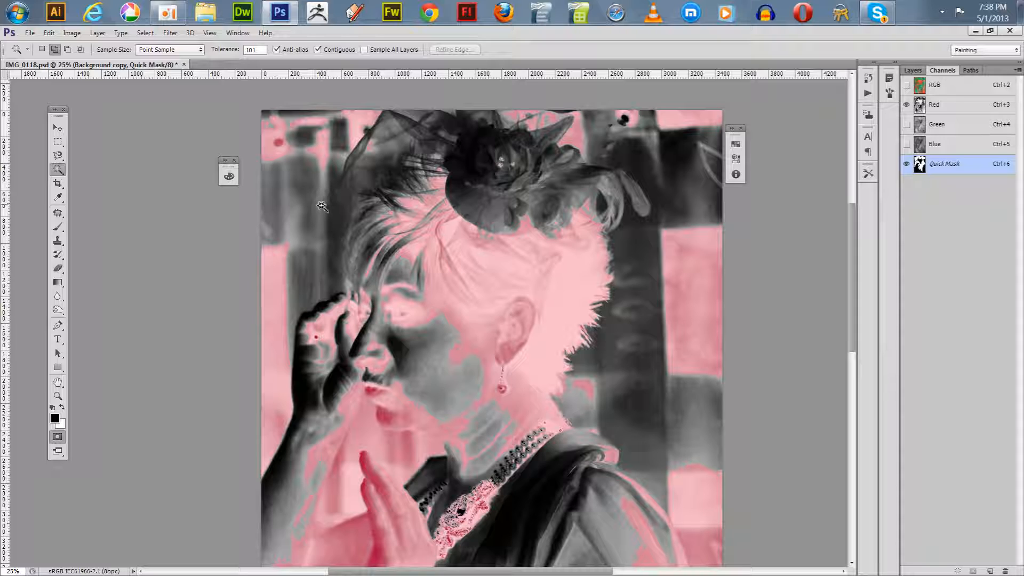
{"action": "key", "text": "q"}
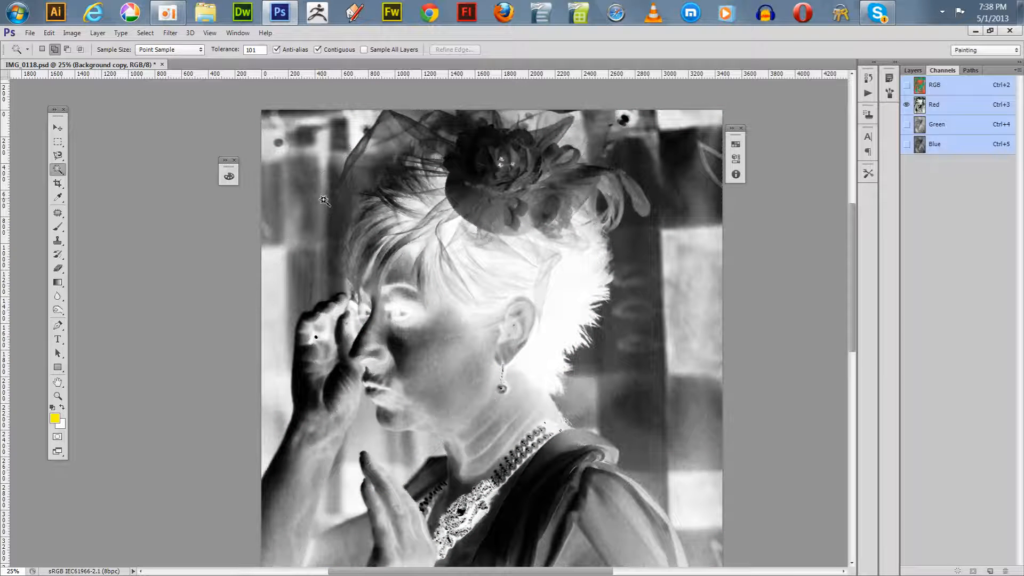
Step: Try a background selection with the Magic Wand sample size at 3 by 3 Average, deselect it and restore Point Sample
{"action": "left_click", "coordinate": [156, 49]}
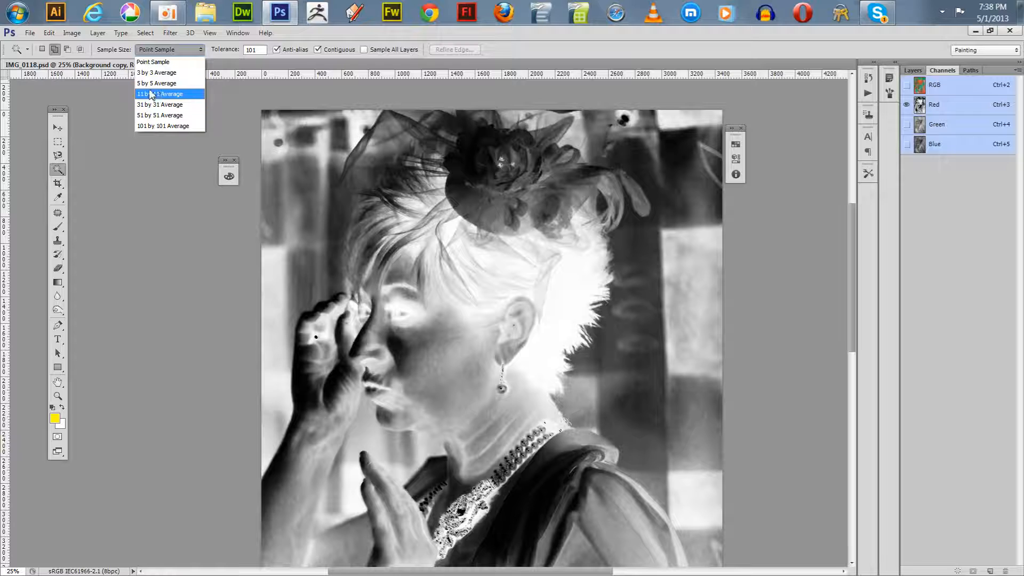
{"action": "left_click", "coordinate": [150, 72]}
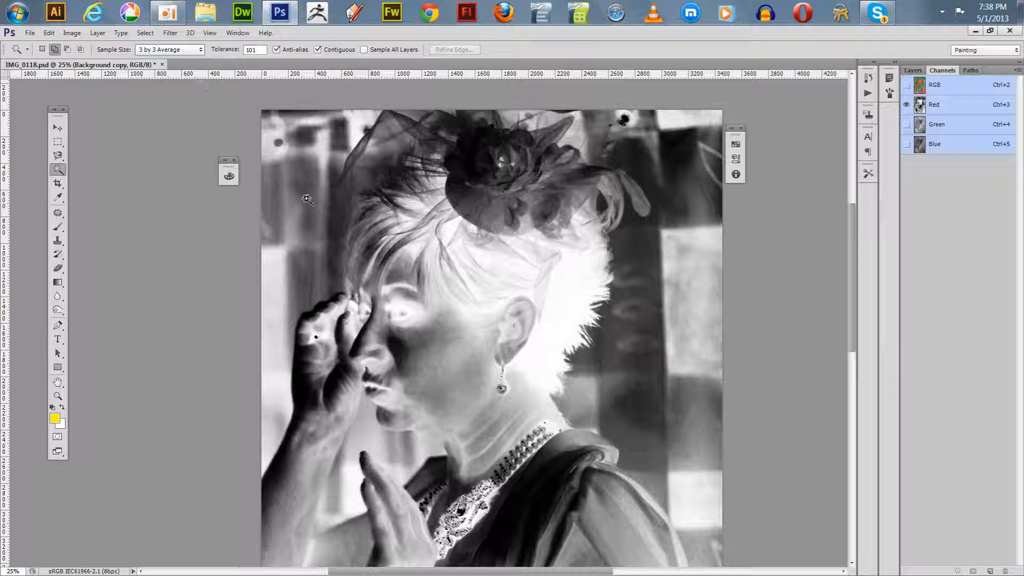
{"action": "left_click", "coordinate": [325, 220]}
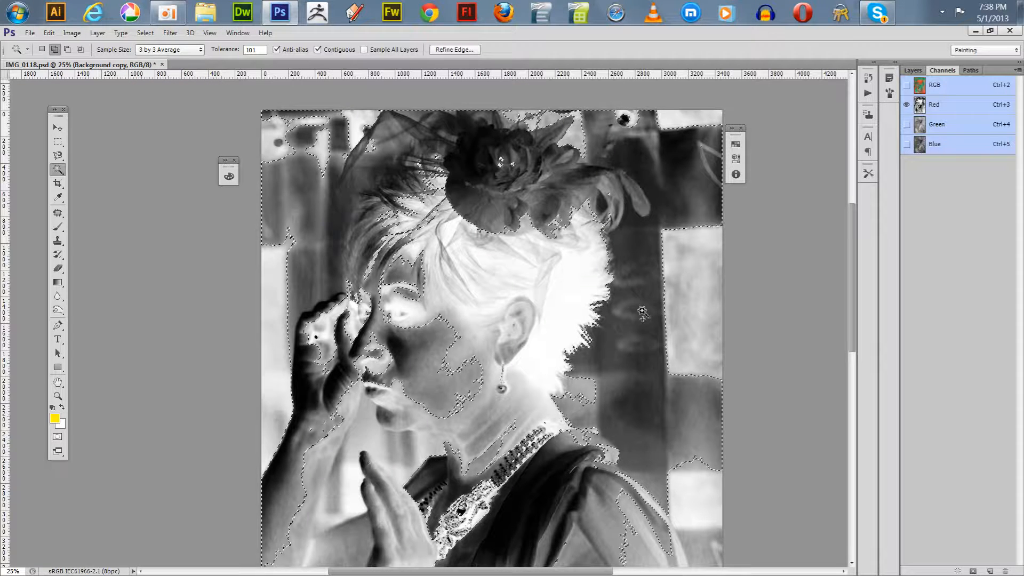
{"action": "key", "text": "ctrl+d"}
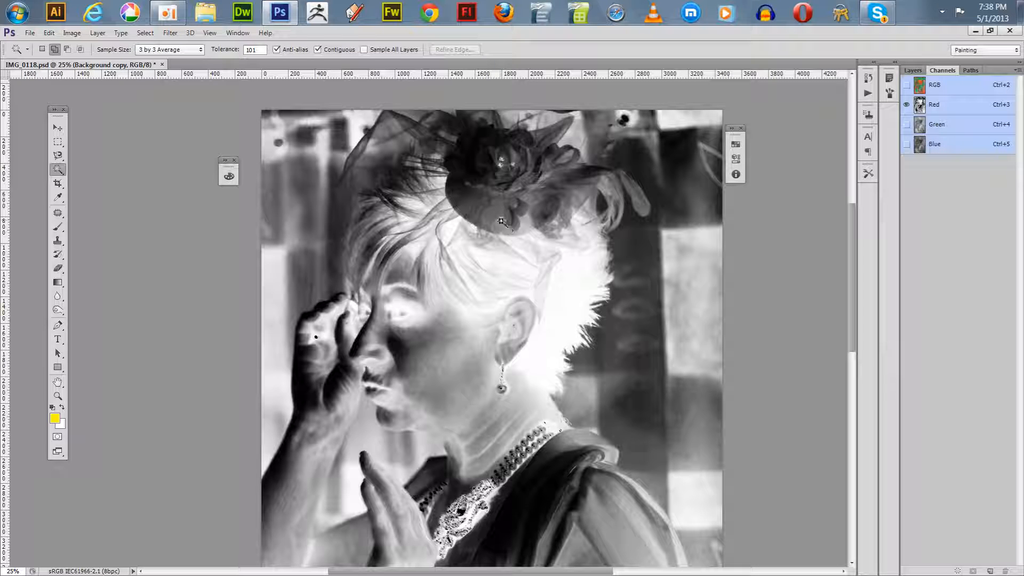
{"action": "left_click", "coordinate": [168, 50]}
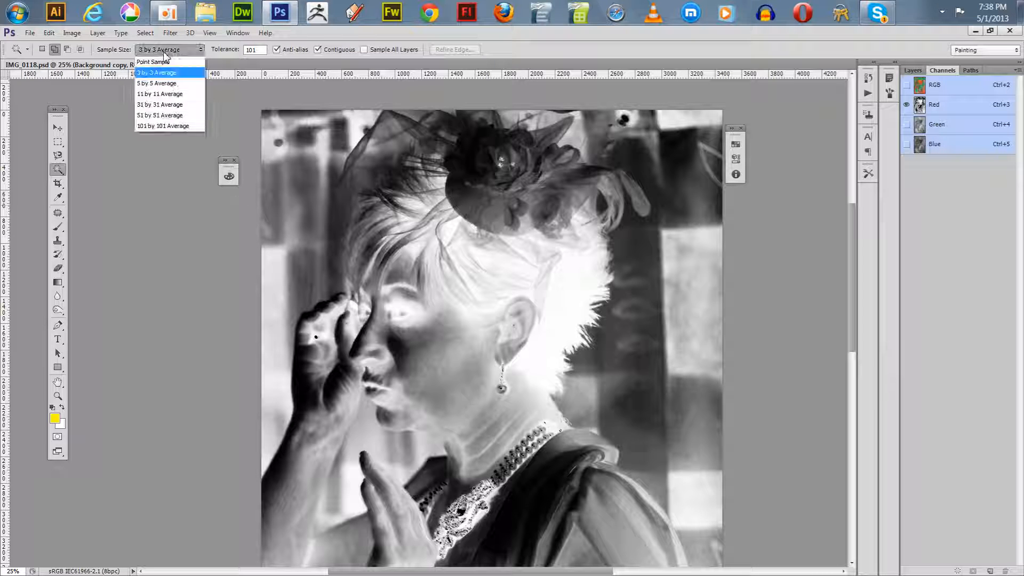
{"action": "left_click", "coordinate": [160, 60]}
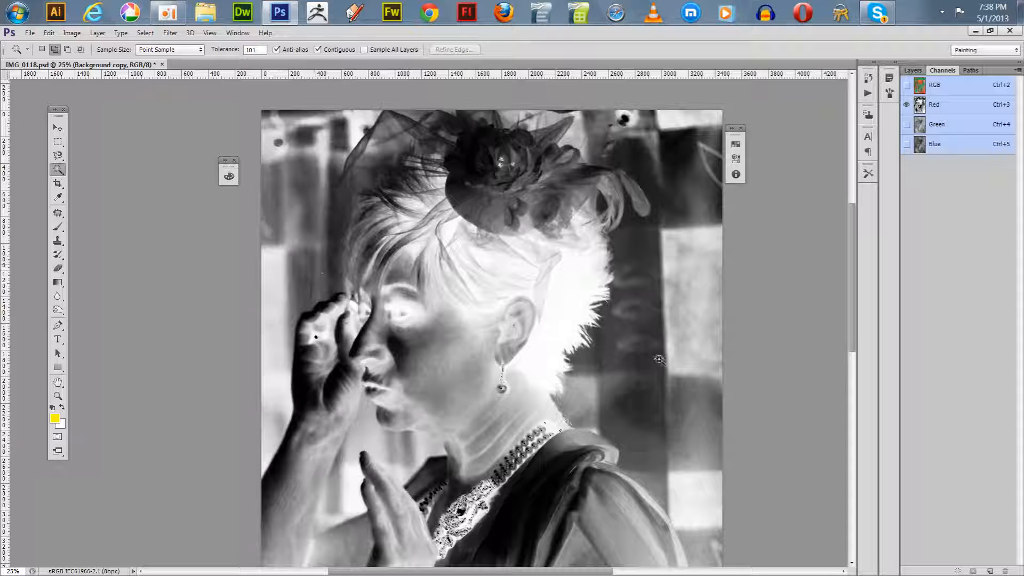
Step: Select the background around the hair with the Magic Wand at tolerance 101 and turn it into a Quick Mask for brush painting
{"action": "left_click", "coordinate": [588, 367]}
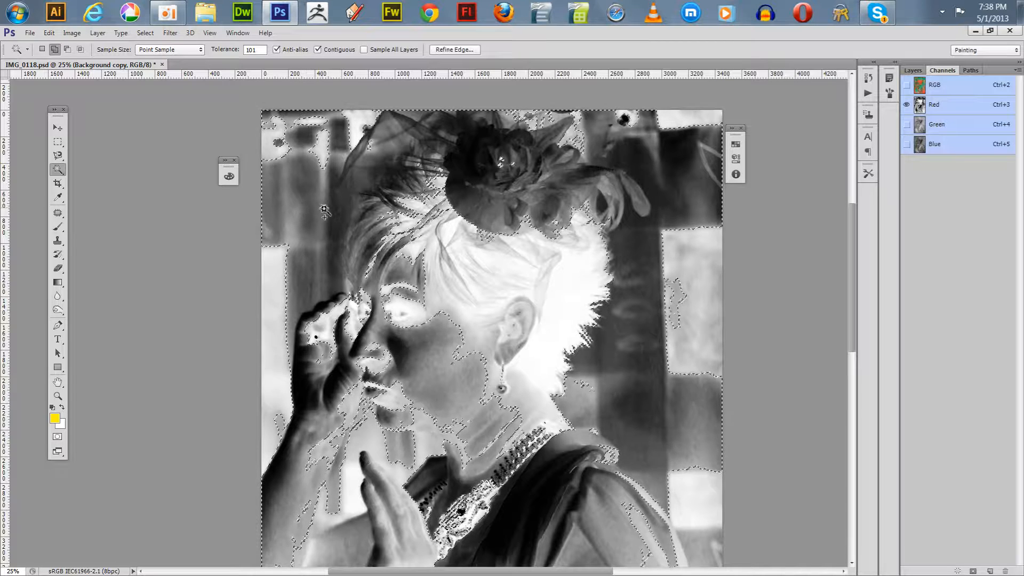
{"action": "key", "text": "q"}
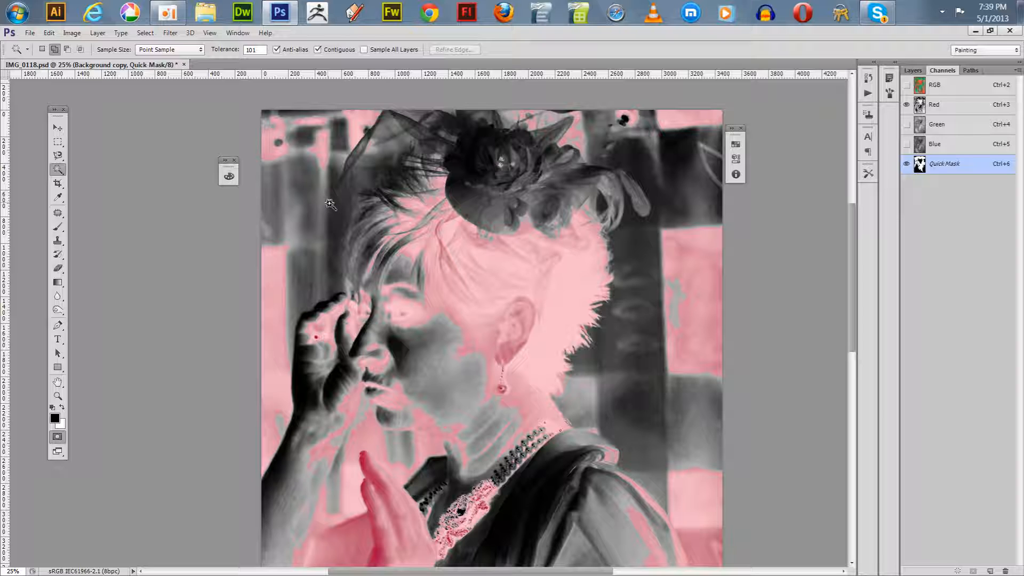
{"action": "key", "text": "b"}
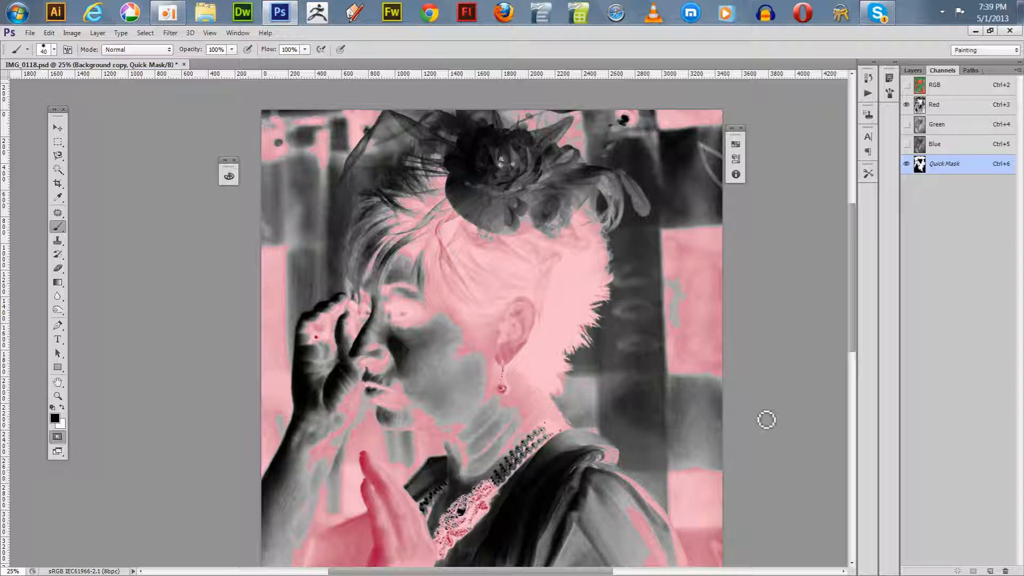
Step: Change the Quick Mask overlay color to bright green a1f122 and display the selection as a mask again
{"action": "double_click", "coordinate": [58, 438]}
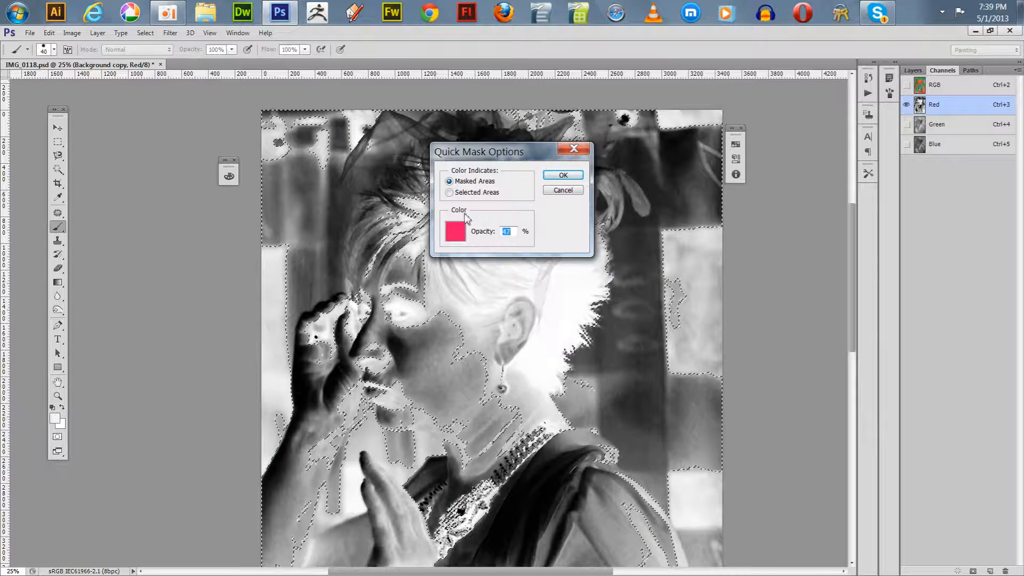
{"action": "left_click", "coordinate": [456, 233]}
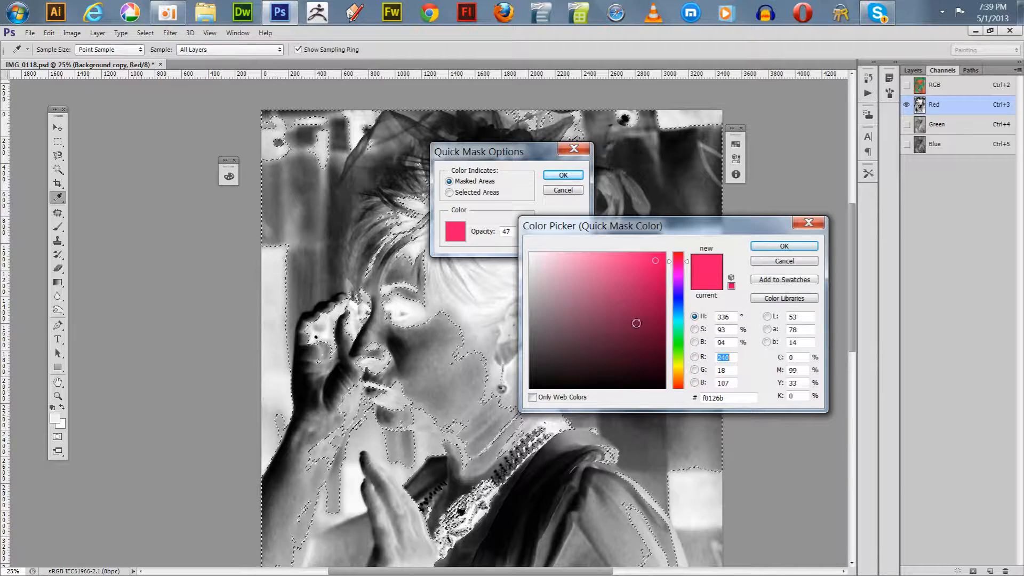
{"action": "left_click", "coordinate": [678, 357]}
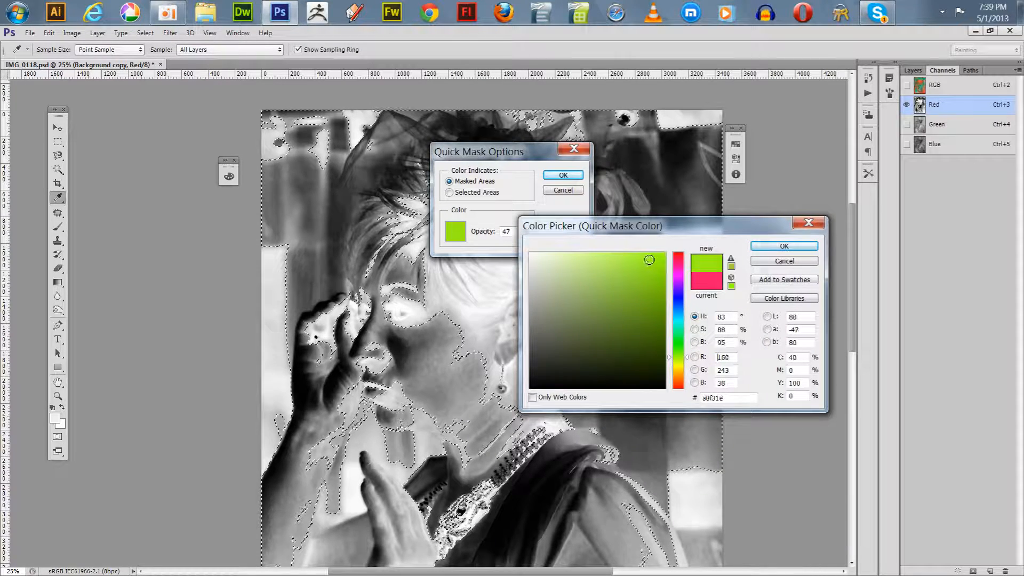
{"action": "left_click_drag", "start_coordinate": [649, 259], "coordinate": [646, 260]}
{"action": "left_click", "coordinate": [774, 247]}
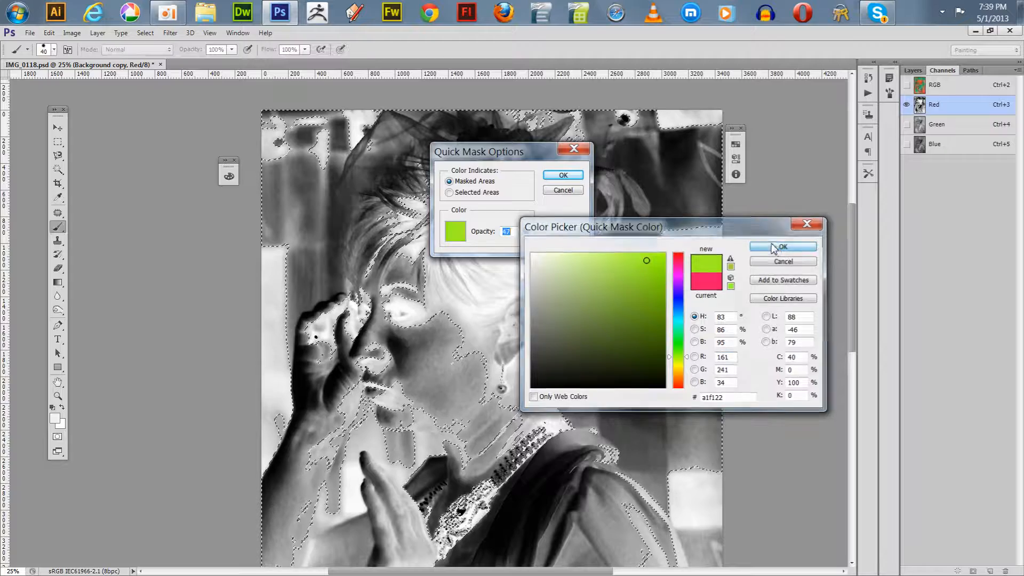
{"action": "left_click", "coordinate": [563, 174]}
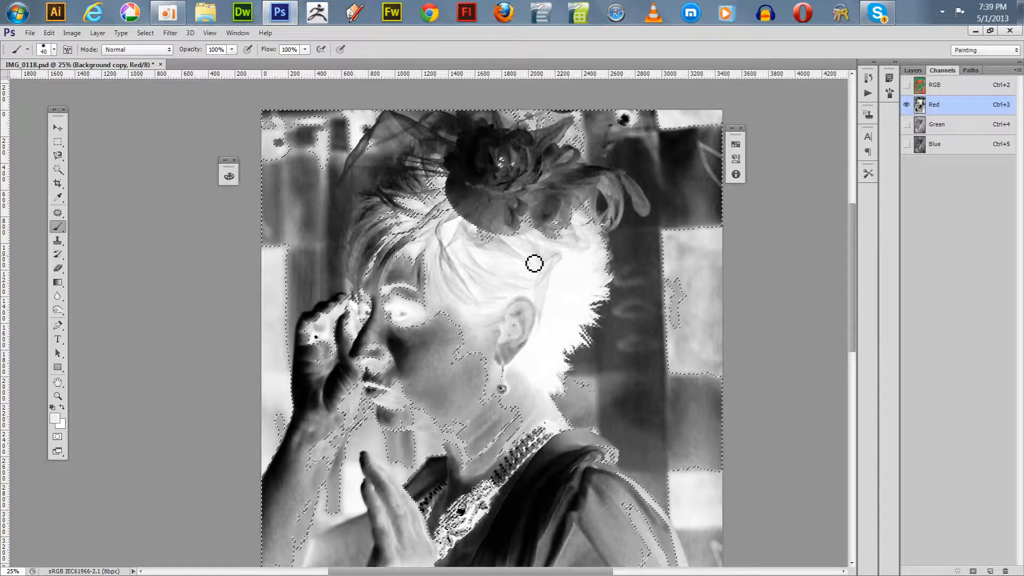
{"action": "key", "text": "q"}
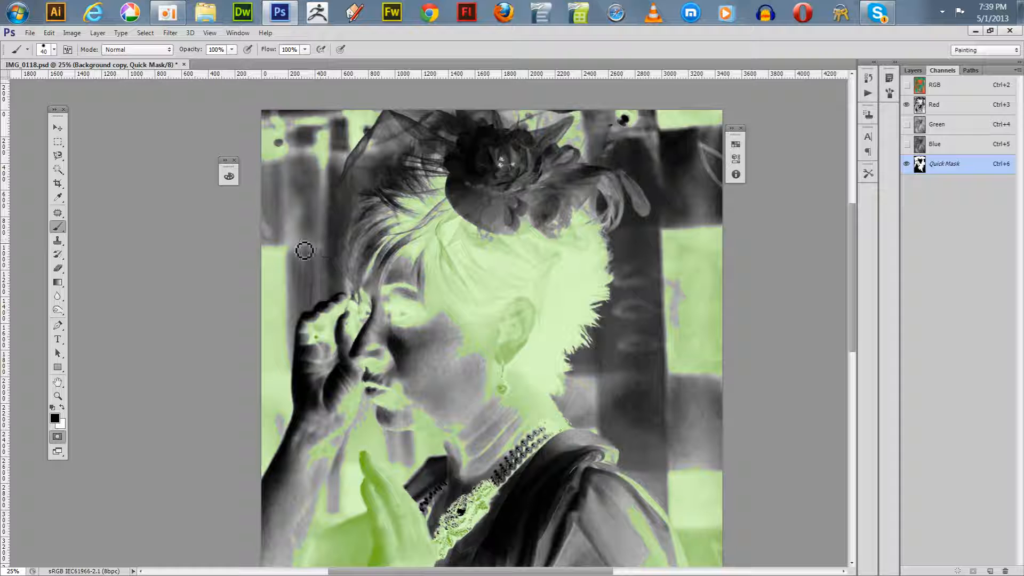
Step: Set up a 40 px hard round brush with Shape Dynamics enabled for painting the mask around the forehead hair
{"action": "key", "text": "z"}
{"action": "left_click", "coordinate": [333, 234]}
{"action": "left_click", "coordinate": [333, 233]}
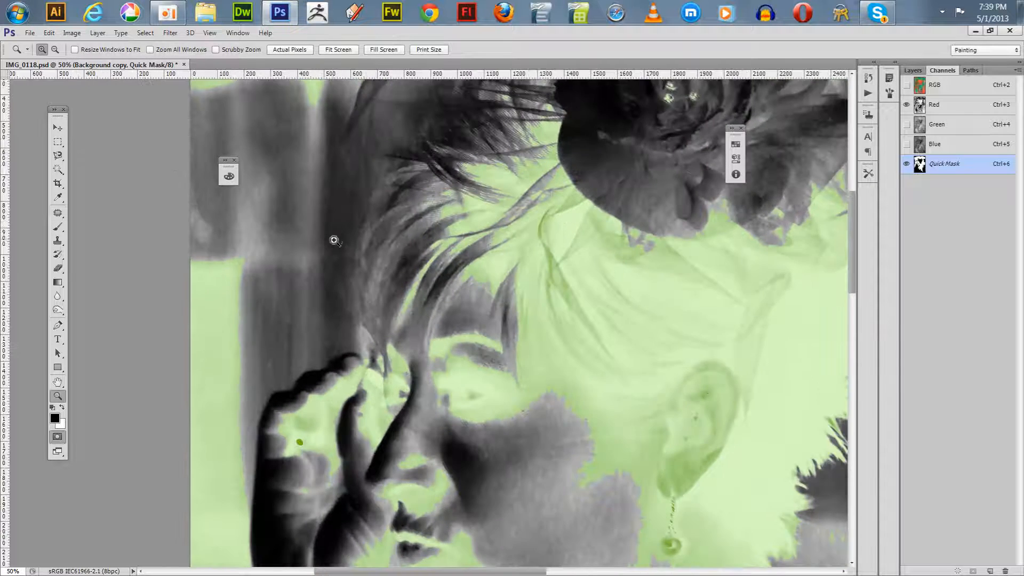
{"action": "left_click", "coordinate": [328, 235]}
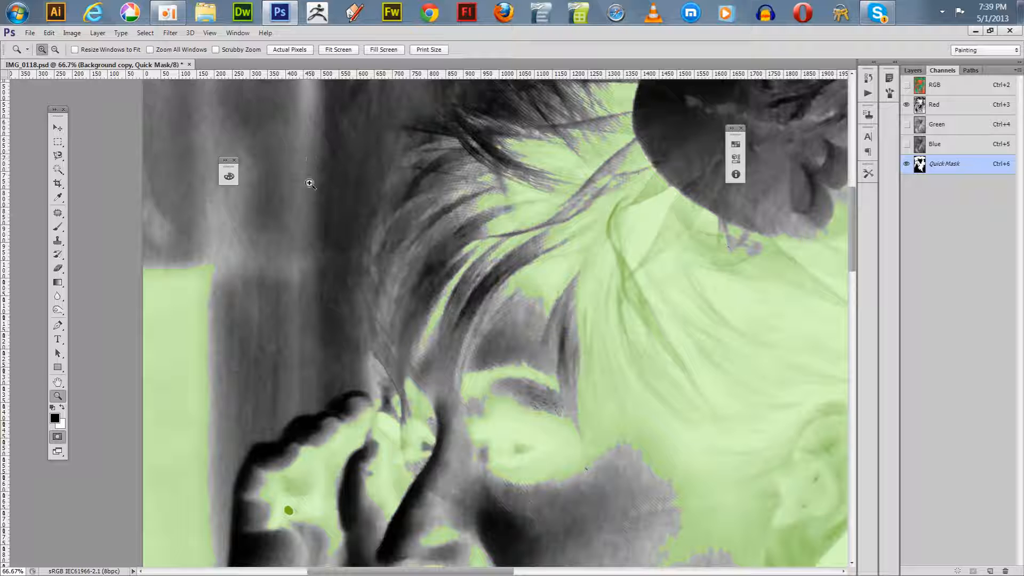
{"action": "left_click_drag", "start_coordinate": [311, 206], "coordinate": [330, 289]}
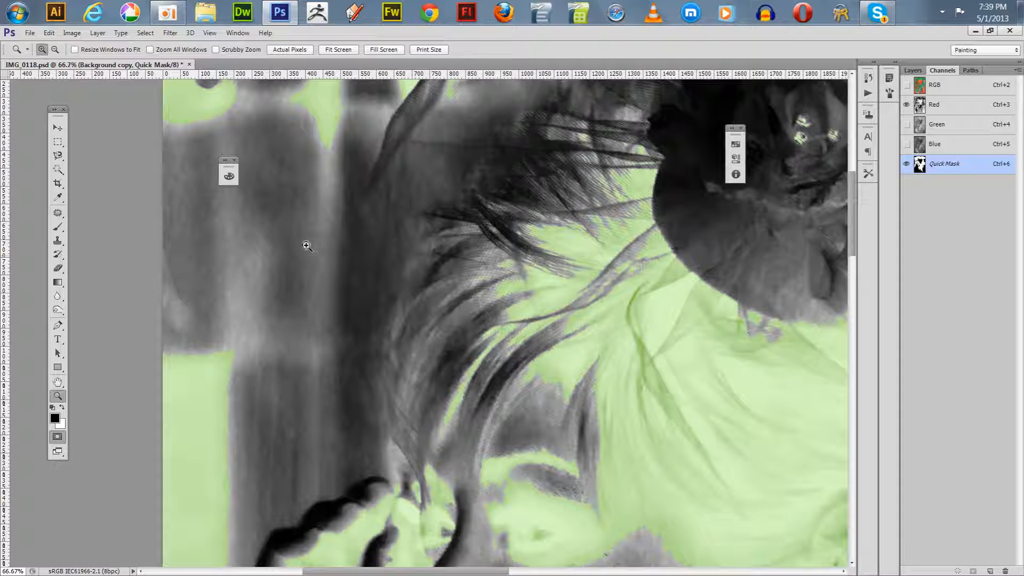
{"action": "key", "text": "b"}
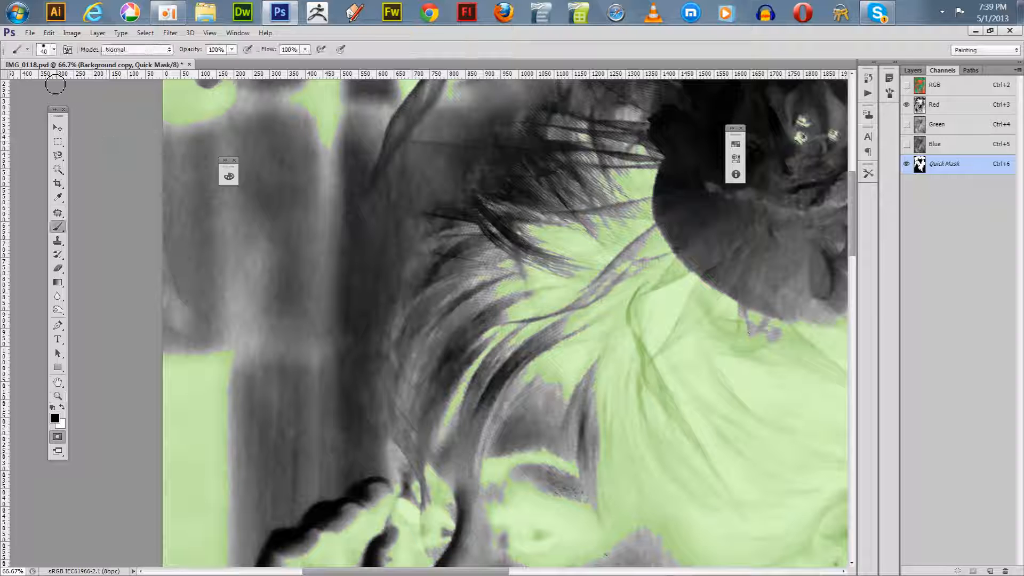
{"action": "left_click", "coordinate": [53, 50]}
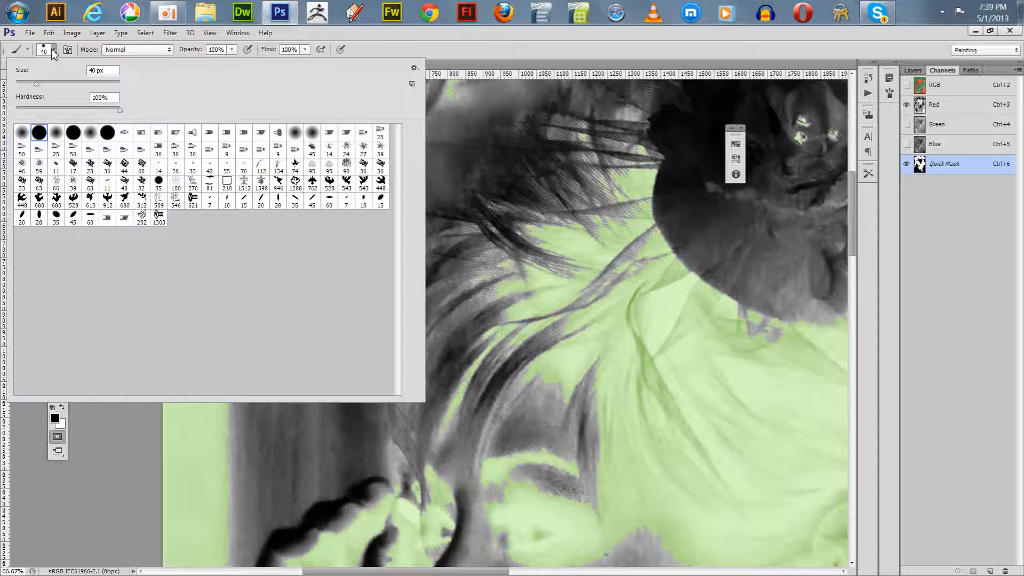
{"action": "double_click", "coordinate": [39, 133]}
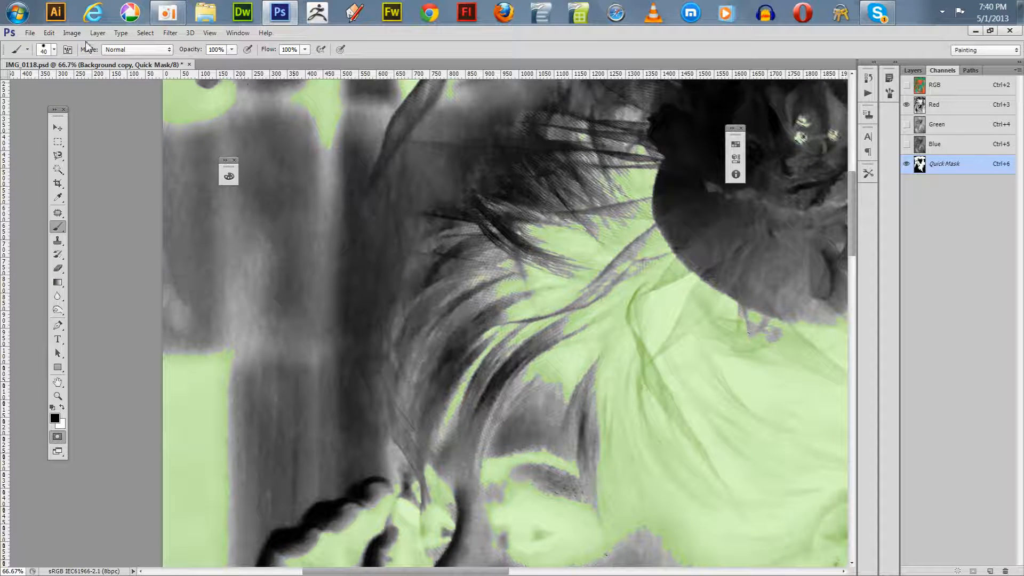
{"action": "left_click", "coordinate": [889, 94]}
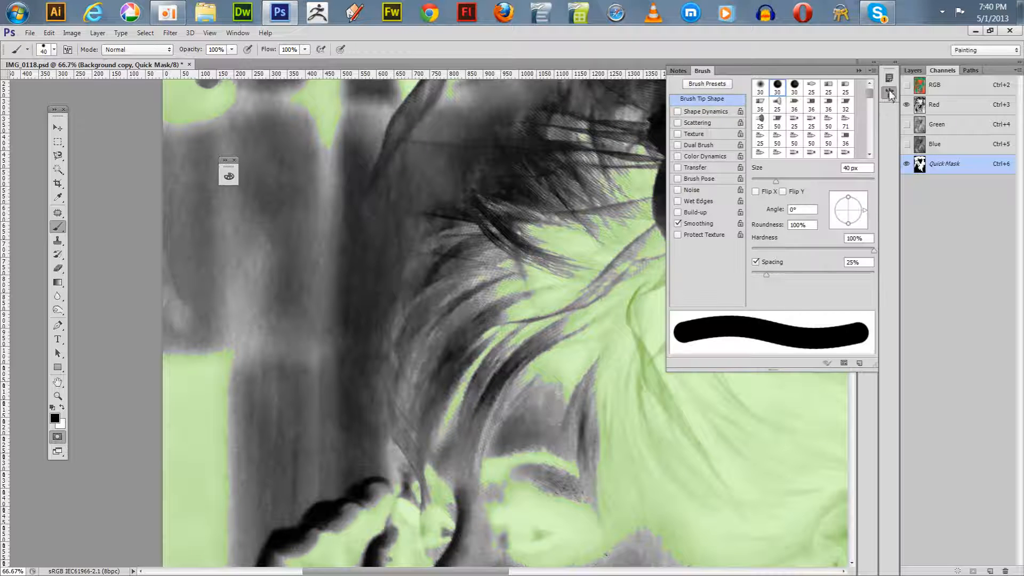
{"action": "left_click", "coordinate": [678, 112]}
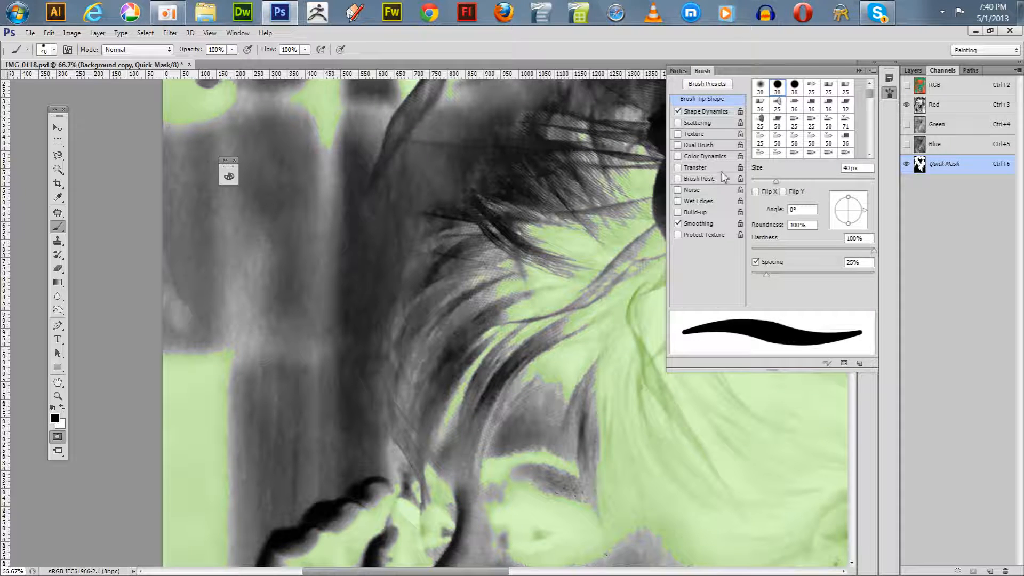
Step: Review the brush's Shape Dynamics settings, close the brush settings, and paint the mask along the outer edge of the forehead hair
{"action": "left_click", "coordinate": [704, 112]}
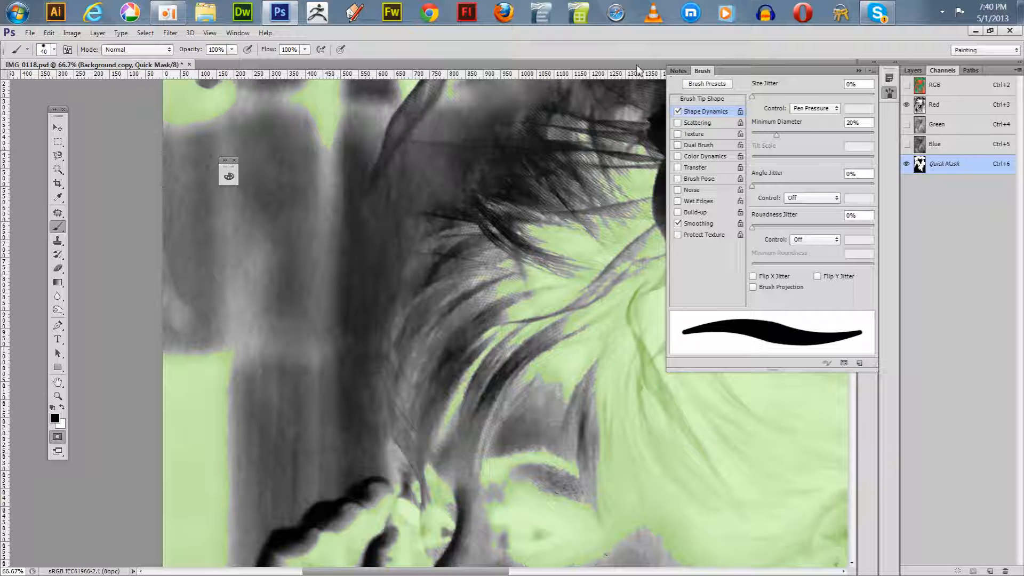
{"action": "left_click", "coordinate": [56, 129]}
{"action": "left_click", "coordinate": [58, 226]}
{"action": "left_click", "coordinate": [859, 70]}
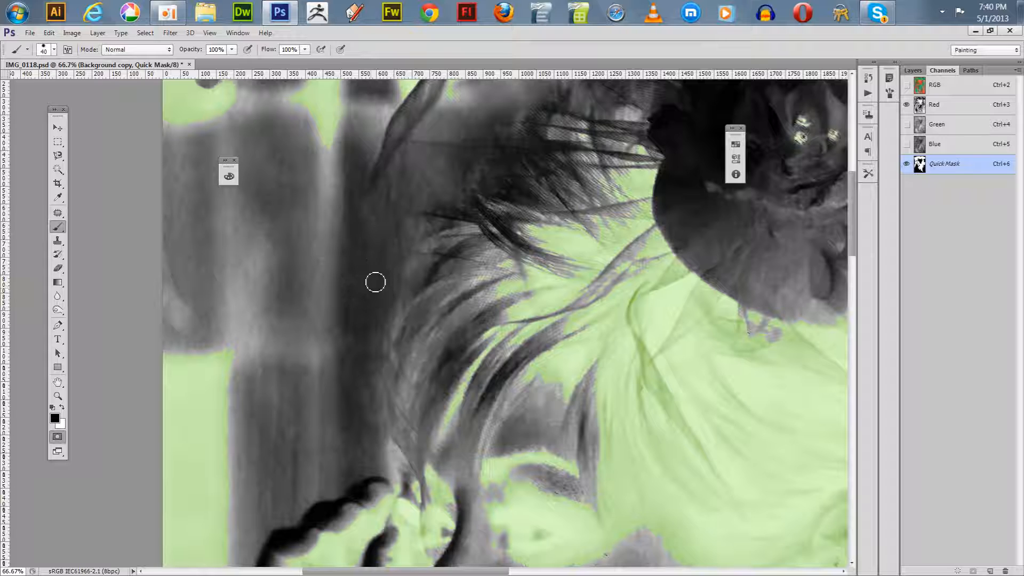
{"action": "mouse_move", "coordinate": [383, 253]}
{"action": "left_mouse_down"}
{"action": "mouse_move", "coordinate": [353, 381]}
{"action": "mouse_move", "coordinate": [410, 442]}
{"action": "mouse_move", "coordinate": [432, 502]}
{"action": "mouse_move", "coordinate": [413, 437]}
{"action": "mouse_move", "coordinate": [409, 449]}
{"action": "mouse_move", "coordinate": [369, 383]}
{"action": "mouse_move", "coordinate": [376, 398]}
{"action": "mouse_move", "coordinate": [360, 301]}
{"action": "mouse_move", "coordinate": [374, 281]}
{"action": "mouse_move", "coordinate": [373, 366]}
{"action": "left_mouse_up"}
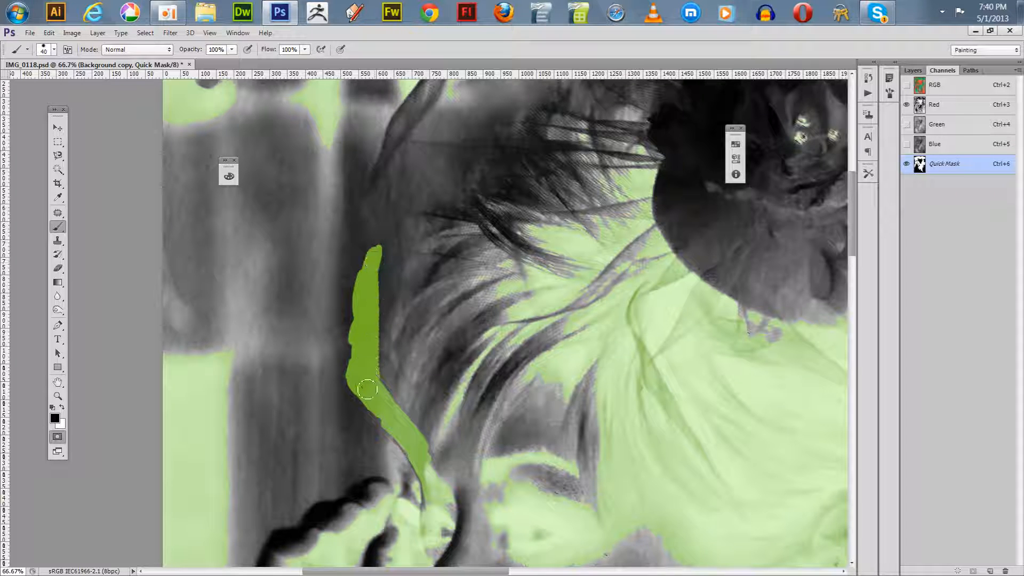
{"action": "mouse_move", "coordinate": [366, 259]}
{"action": "left_mouse_down"}
{"action": "mouse_move", "coordinate": [373, 205]}
{"action": "mouse_move", "coordinate": [374, 220]}
{"action": "left_mouse_up"}
{"action": "mouse_move", "coordinate": [363, 268]}
{"action": "left_mouse_down"}
{"action": "mouse_move", "coordinate": [359, 373]}
{"action": "mouse_move", "coordinate": [369, 227]}
{"action": "left_mouse_up"}
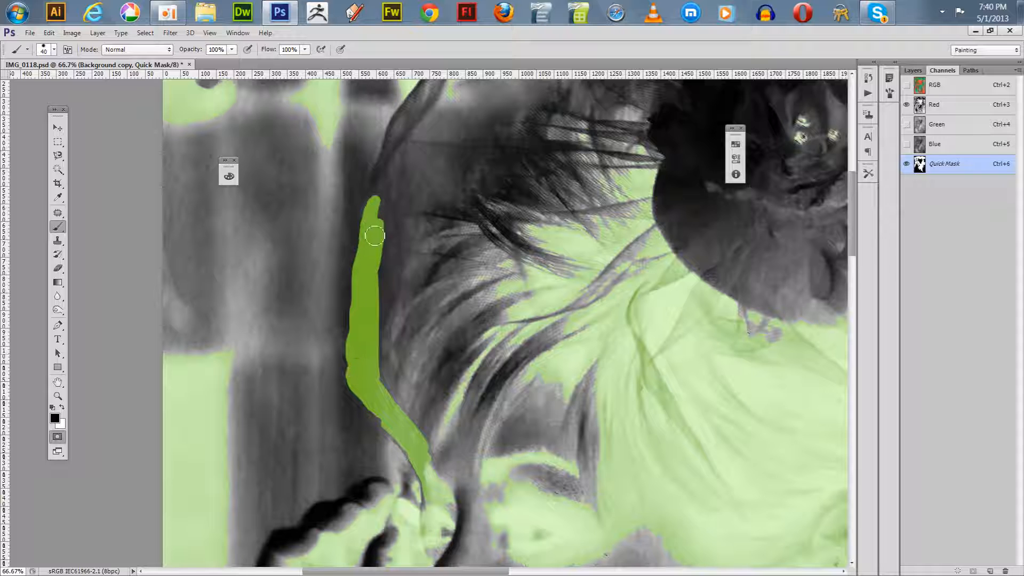
Step: Rotate the canvas view to 84°, paint the mask along the veil's outer edge up to the picture border, and reset the rotation
{"action": "mouse_move", "coordinate": [322, 208]}
{"action": "left_mouse_down"}
{"action": "mouse_move", "coordinate": [320, 251]}
{"action": "mouse_move", "coordinate": [284, 340]}
{"action": "left_mouse_up"}
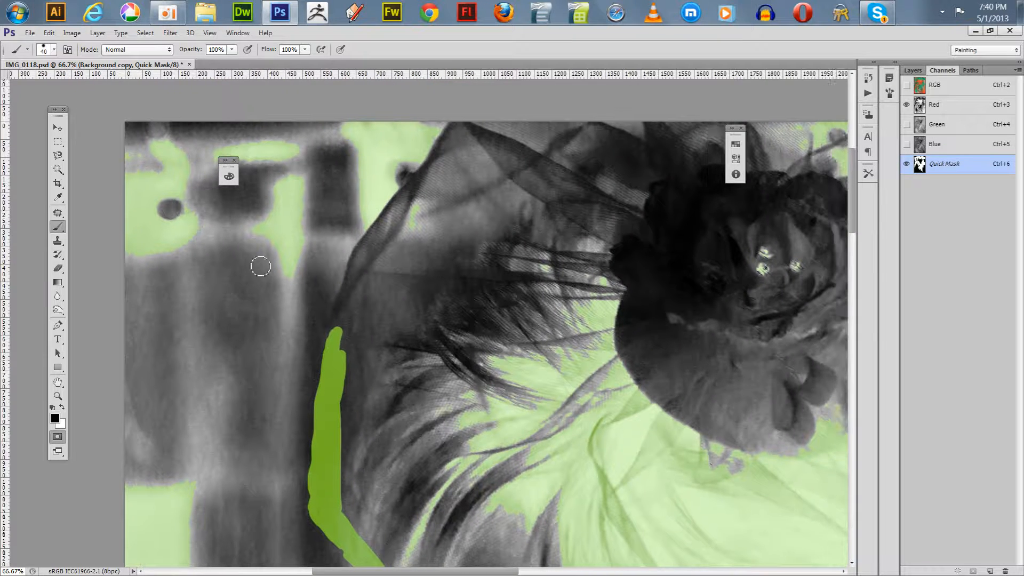
{"action": "key", "text": "r"}
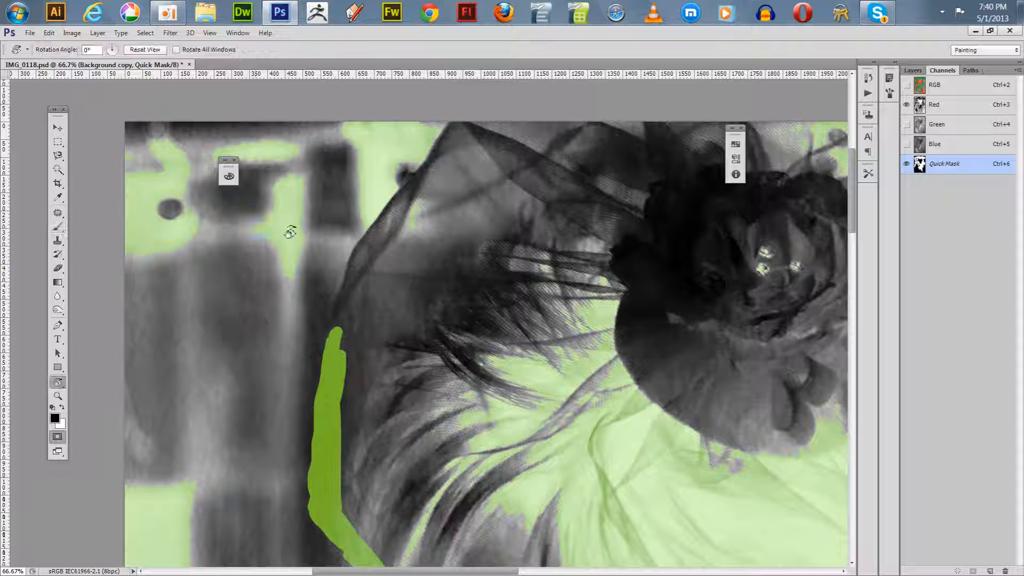
{"action": "mouse_move", "coordinate": [288, 229]}
{"action": "left_mouse_down"}
{"action": "mouse_move", "coordinate": [345, 201]}
{"action": "mouse_move", "coordinate": [485, 242]}
{"action": "left_mouse_up"}
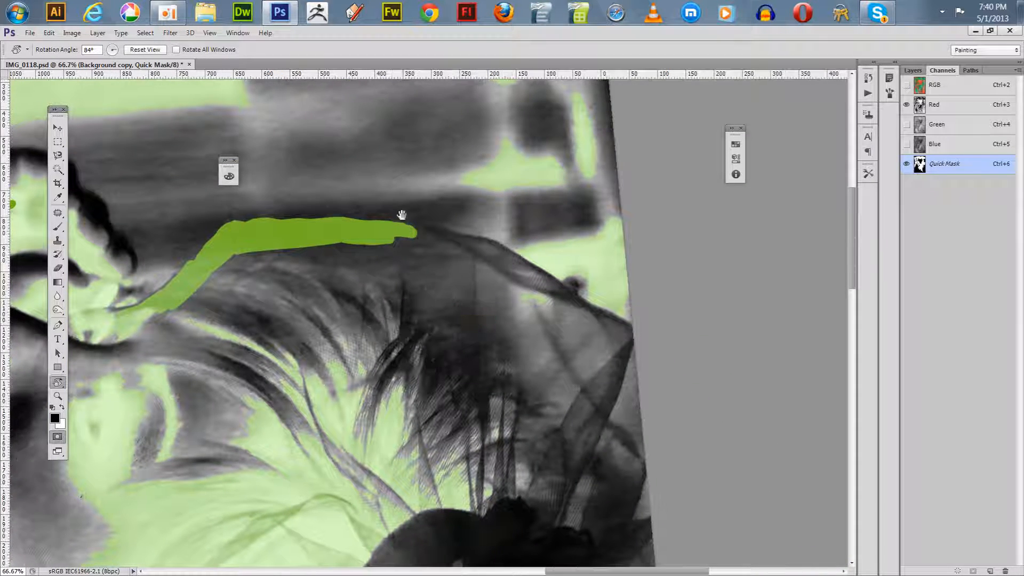
{"action": "left_click_drag", "start_coordinate": [416, 192], "coordinate": [435, 283]}
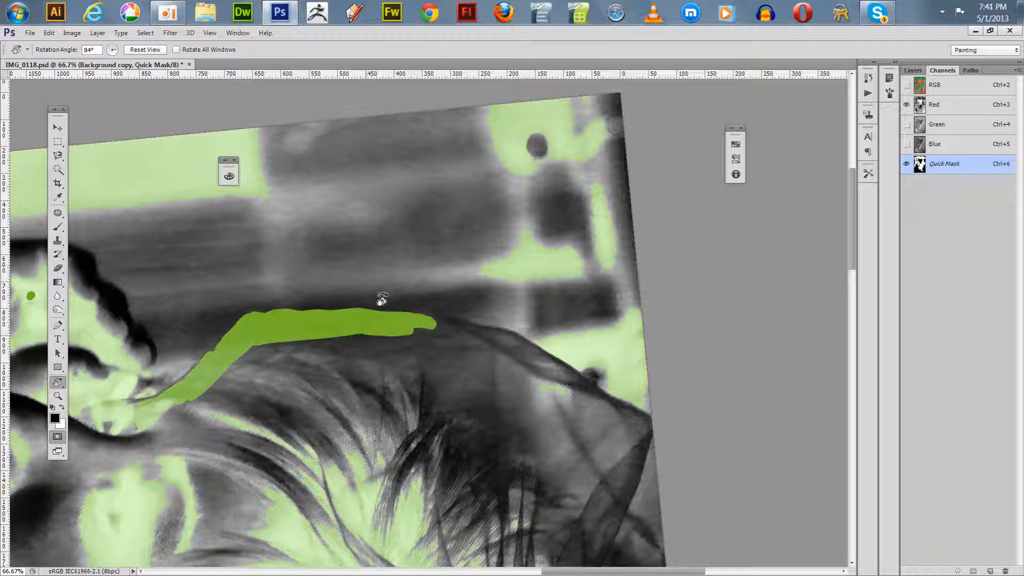
{"action": "key", "text": "b"}
{"action": "mouse_move", "coordinate": [437, 327]}
{"action": "left_mouse_down"}
{"action": "mouse_move", "coordinate": [430, 322]}
{"action": "mouse_move", "coordinate": [528, 346]}
{"action": "mouse_move", "coordinate": [649, 426]}
{"action": "mouse_move", "coordinate": [637, 416]}
{"action": "left_mouse_up"}
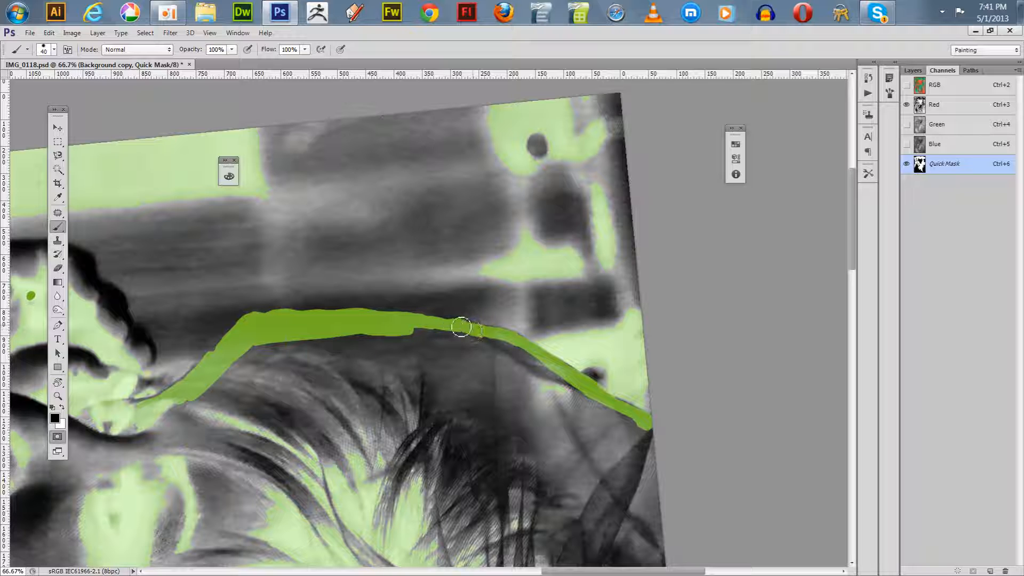
{"action": "left_click_drag", "start_coordinate": [462, 327], "coordinate": [483, 336]}
{"action": "mouse_move", "coordinate": [203, 416]}
{"action": "left_mouse_down"}
{"action": "mouse_move", "coordinate": [348, 361]}
{"action": "mouse_move", "coordinate": [370, 389]}
{"action": "left_mouse_up"}
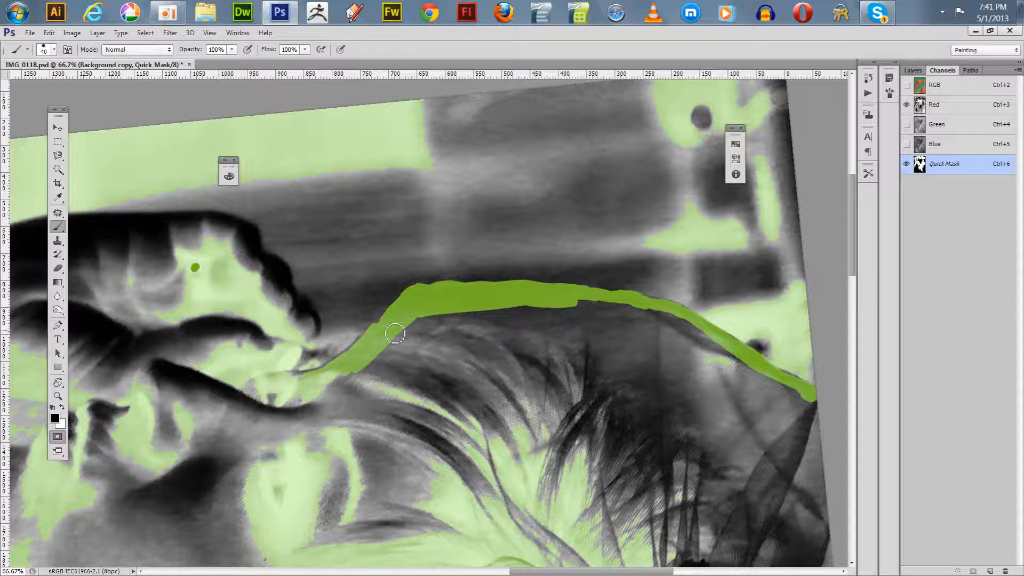
{"action": "key", "text": "r"}
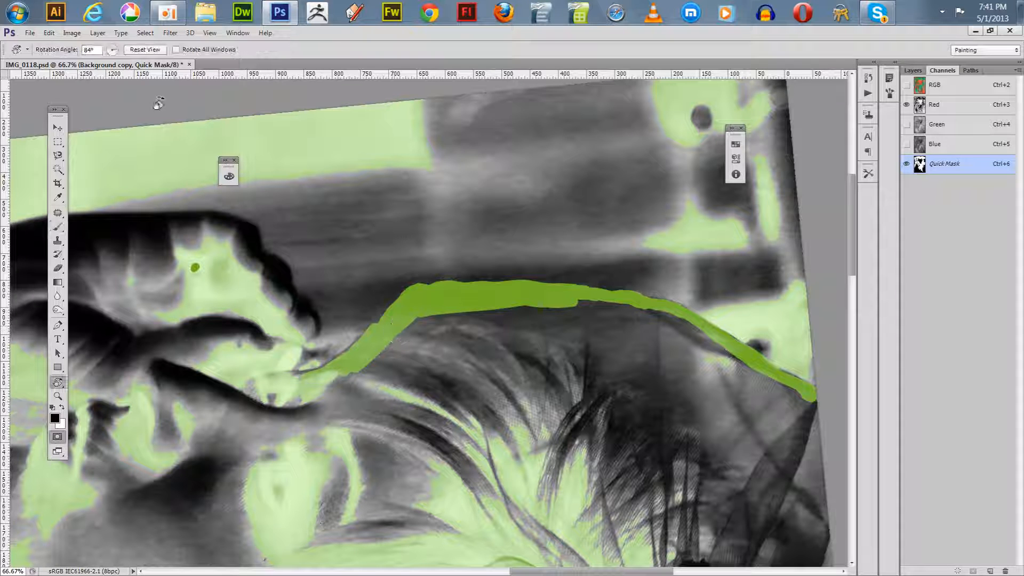
{"action": "left_click", "coordinate": [145, 49]}
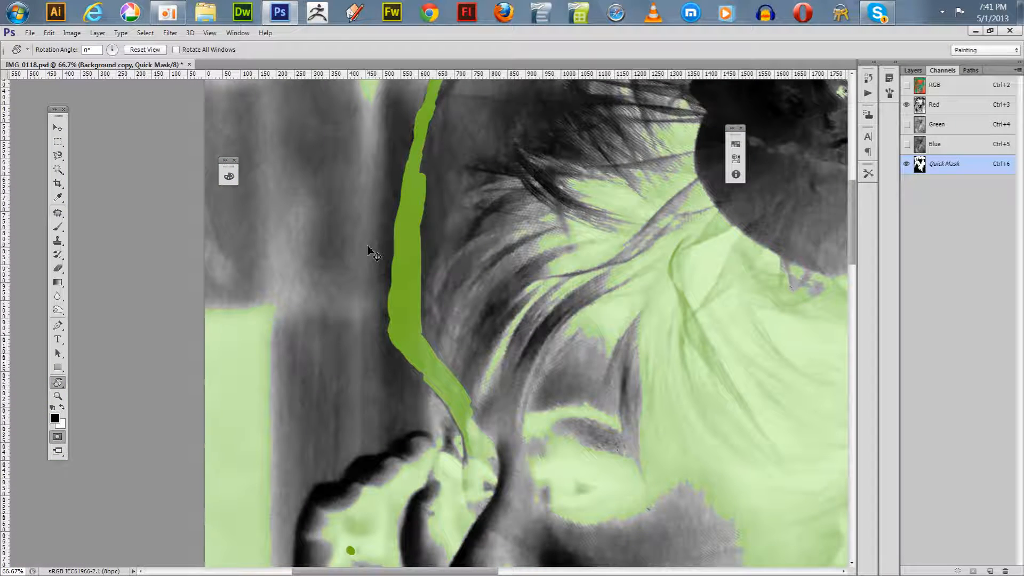
Step: Try painting the mask along the picture's upper border above the veil and flower in one stroke, and undo it
{"action": "key", "text": "ctrl+minus"}
{"action": "key", "text": "ctrl+minus"}
{"action": "key", "text": "ctrl+minus"}
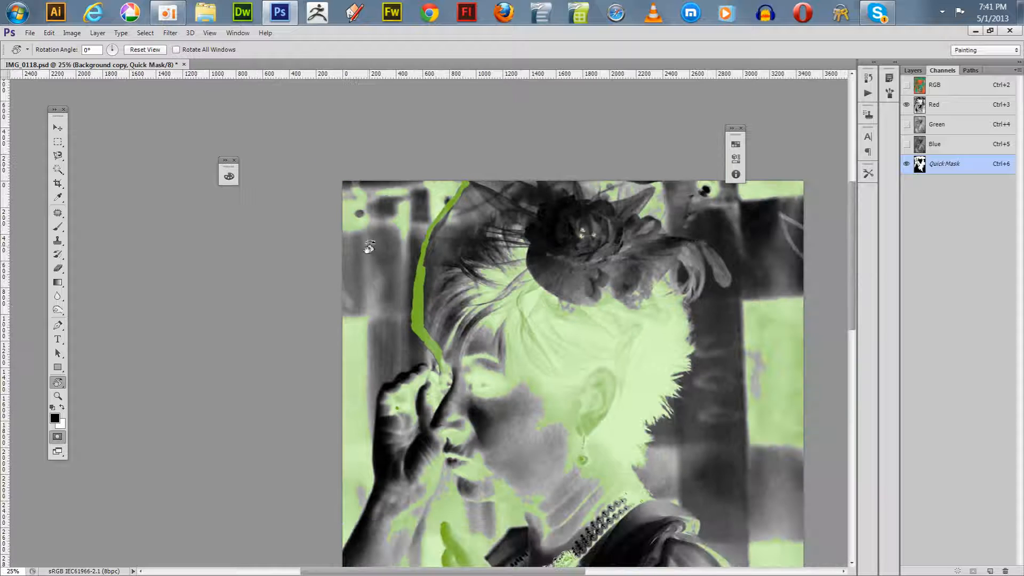
{"action": "left_click_drag", "start_coordinate": [518, 490], "coordinate": [499, 355]}
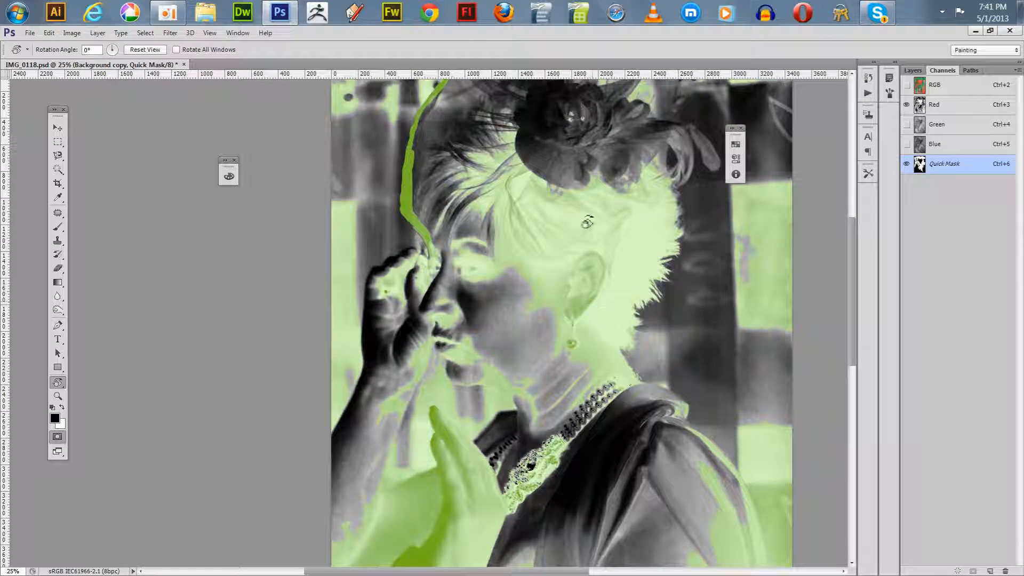
{"action": "left_click_drag", "start_coordinate": [605, 231], "coordinate": [603, 264]}
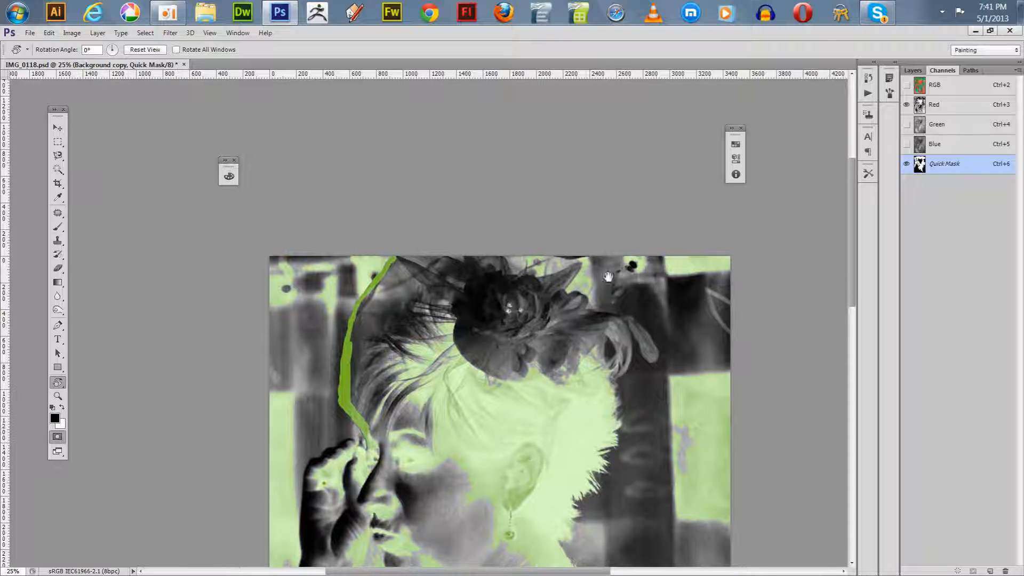
{"action": "key", "text": "z"}
{"action": "left_click", "coordinate": [596, 304]}
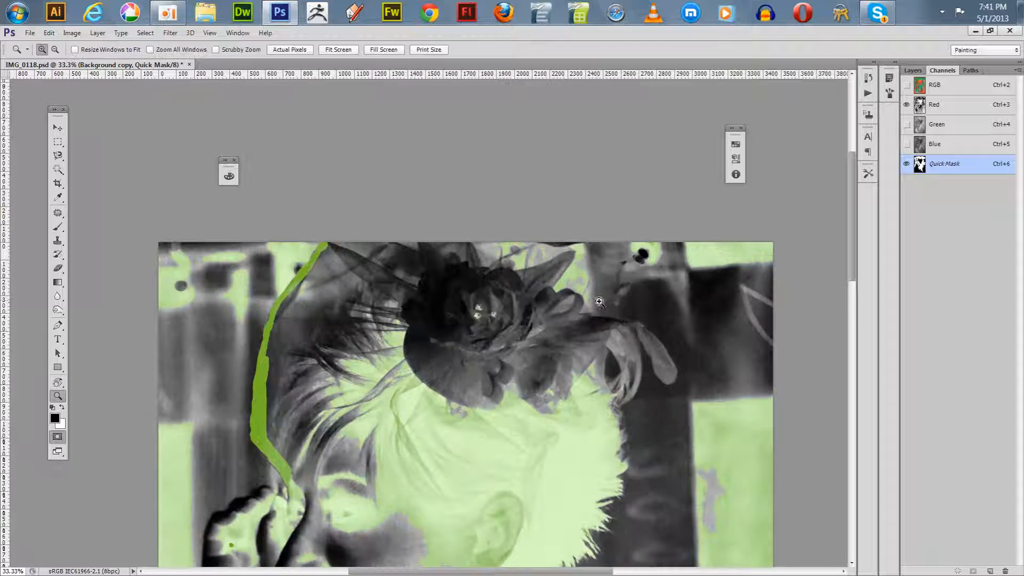
{"action": "left_click", "coordinate": [596, 304]}
{"action": "left_click", "coordinate": [596, 304]}
{"action": "left_click_drag", "start_coordinate": [414, 222], "coordinate": [479, 278]}
{"action": "key", "text": "b"}
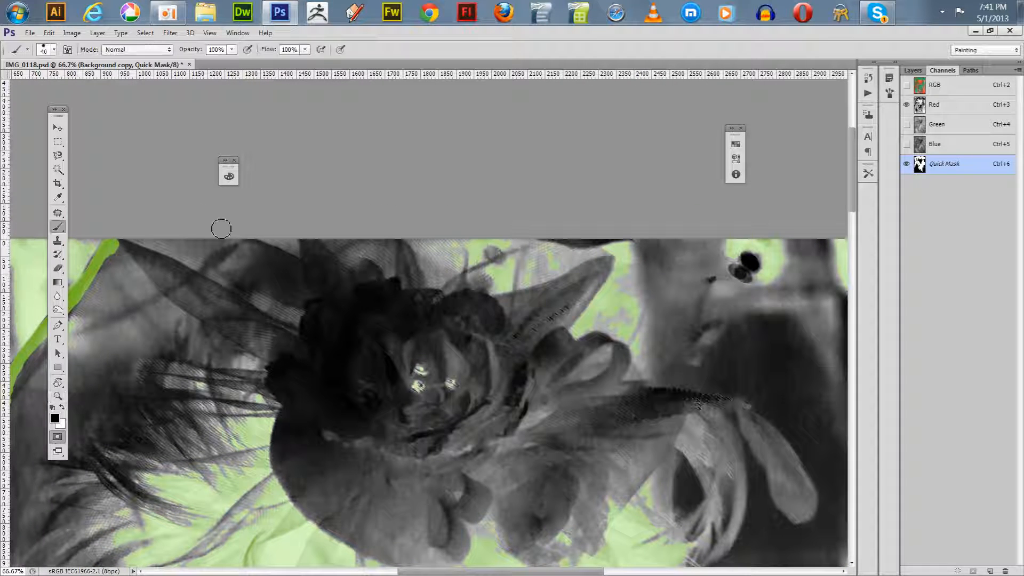
{"action": "mouse_move", "coordinate": [119, 243]}
{"action": "left_mouse_down"}
{"action": "mouse_move", "coordinate": [542, 247]}
{"action": "mouse_move", "coordinate": [534, 253]}
{"action": "mouse_move", "coordinate": [576, 269]}
{"action": "mouse_move", "coordinate": [607, 264]}
{"action": "left_mouse_up"}
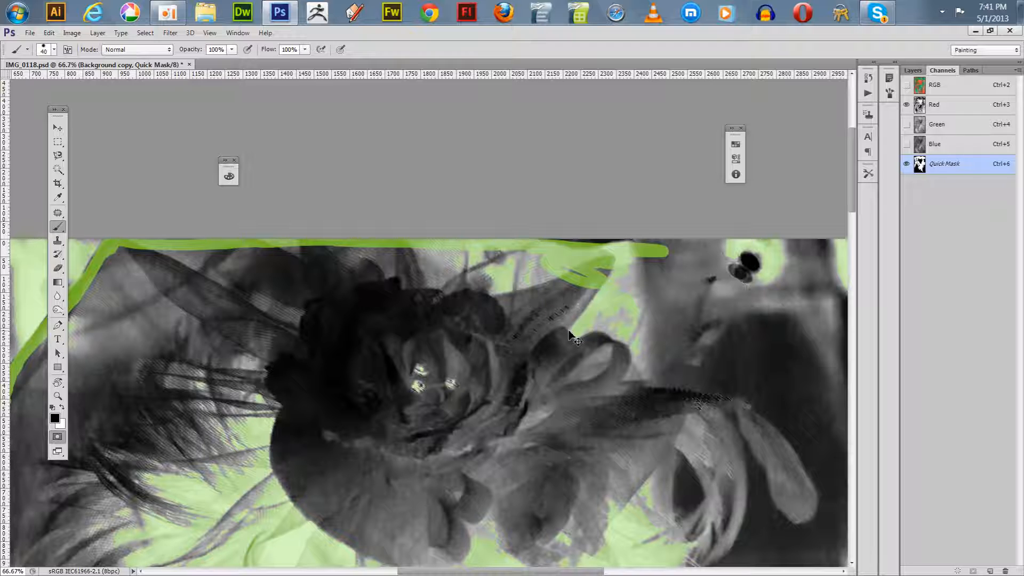
{"action": "key", "text": "ctrl+minus"}
{"action": "key", "text": "ctrl+minus"}
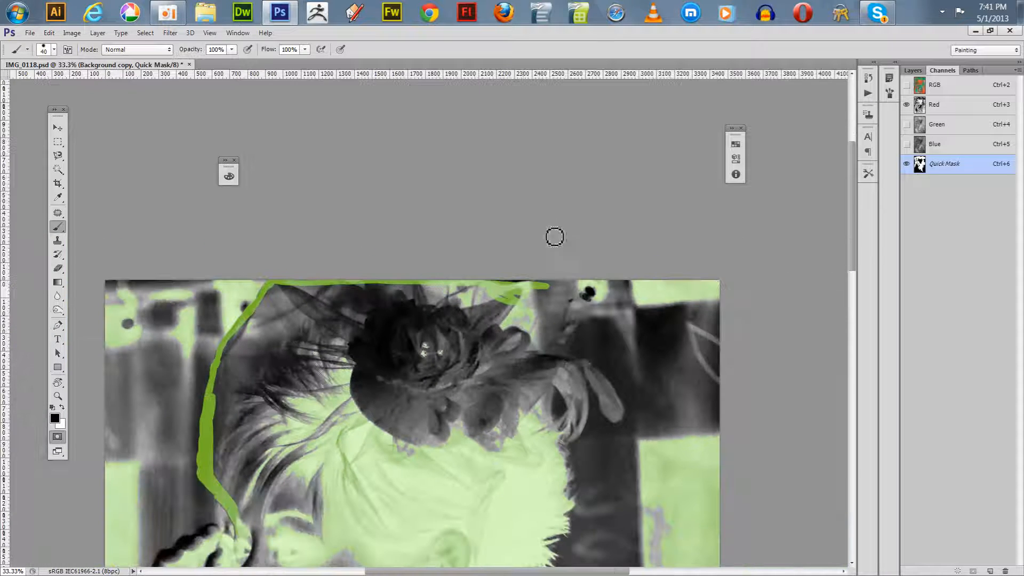
{"action": "key", "text": "ctrl+z"}
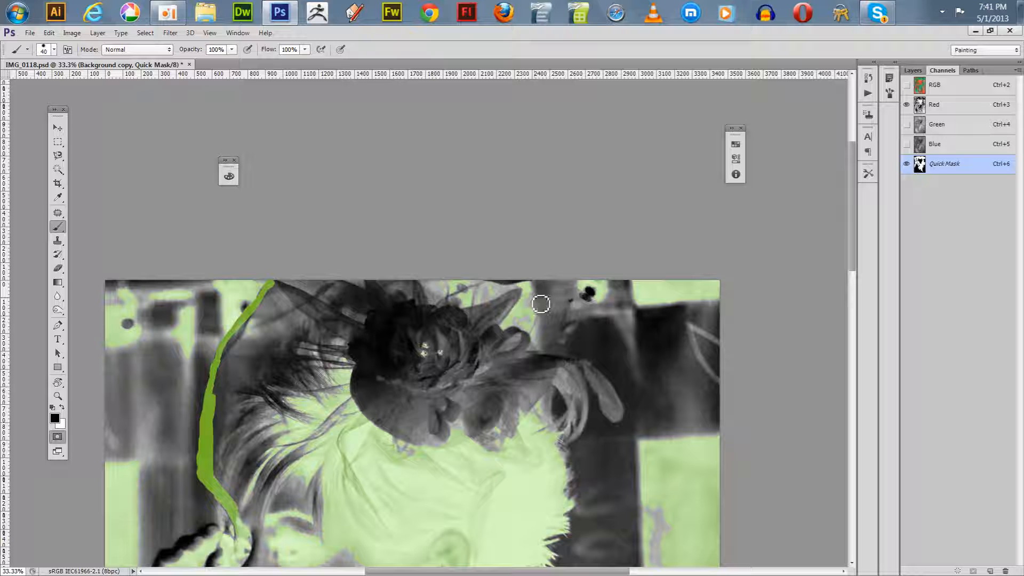
Step: Paint the mask along the upper picture border from the veil's corner, past the flower and around its pointed petal
{"action": "key", "text": "z"}
{"action": "left_click", "coordinate": [541, 318]}
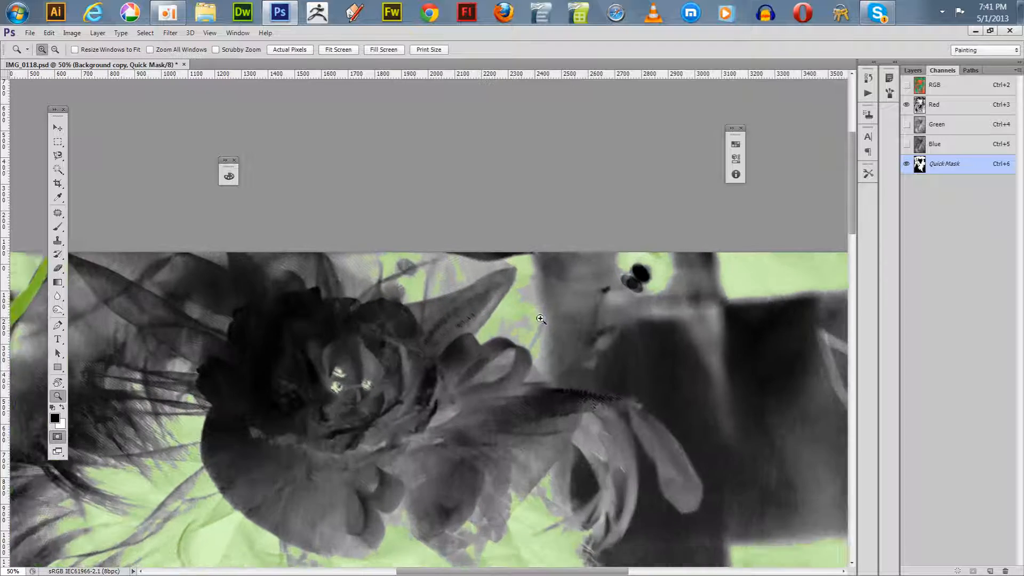
{"action": "left_click", "coordinate": [541, 319]}
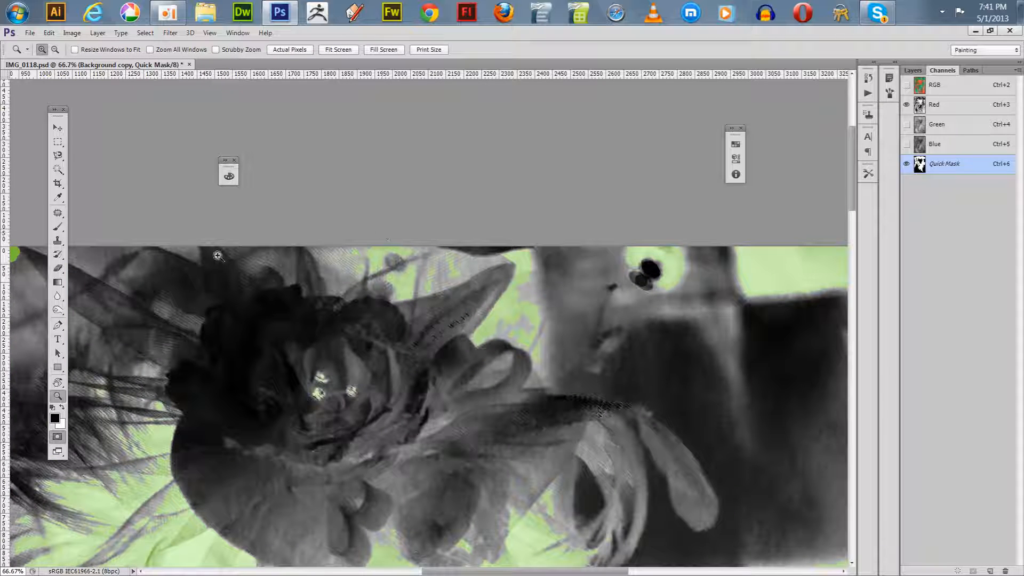
{"action": "left_click_drag", "start_coordinate": [221, 265], "coordinate": [315, 289]}
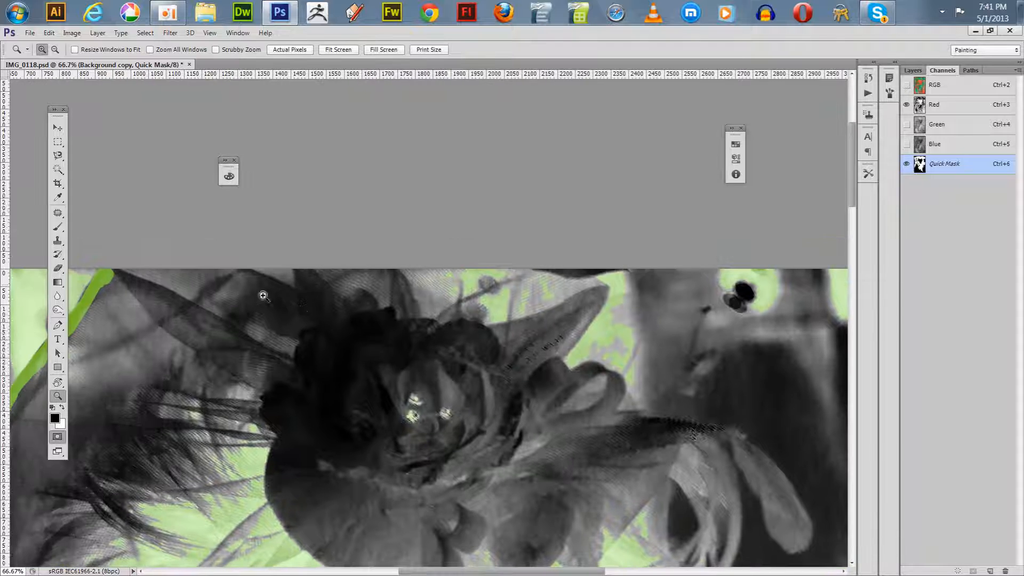
{"action": "key", "text": "b"}
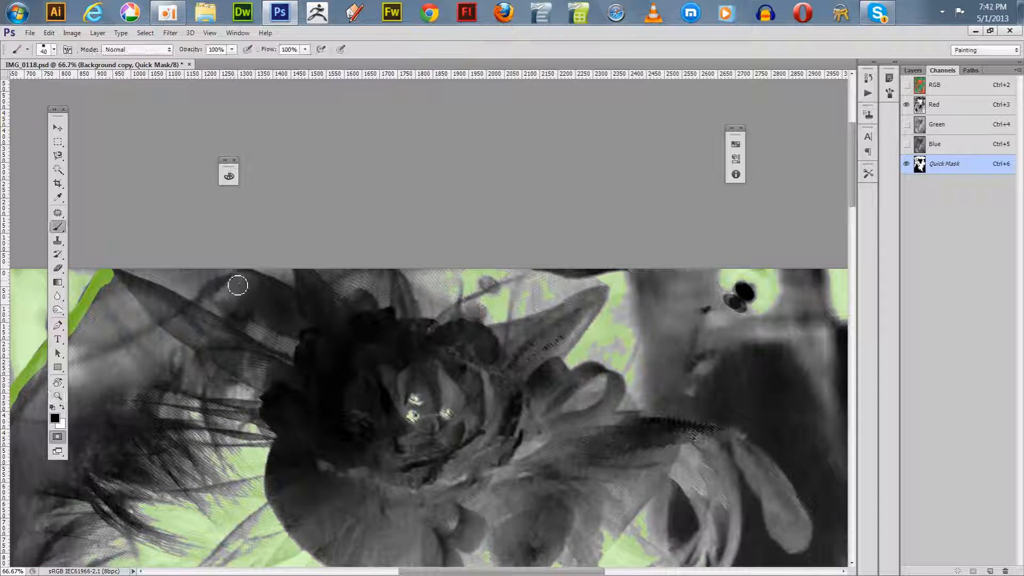
{"action": "left_click_drag", "start_coordinate": [121, 274], "coordinate": [179, 274]}
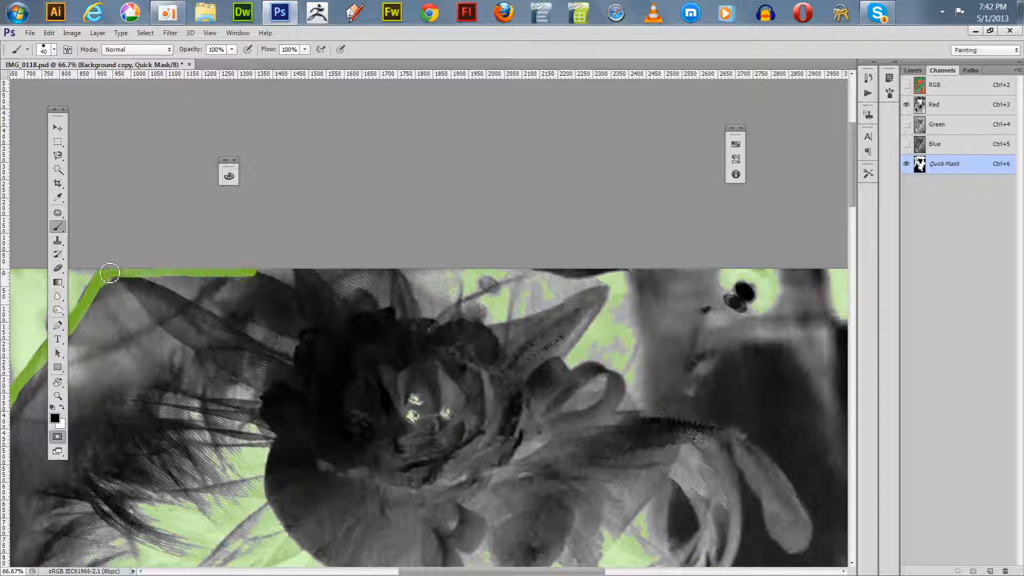
{"action": "mouse_move", "coordinate": [259, 273]}
{"action": "left_mouse_down"}
{"action": "mouse_move", "coordinate": [523, 276]}
{"action": "mouse_move", "coordinate": [533, 284]}
{"action": "mouse_move", "coordinate": [477, 278]}
{"action": "mouse_move", "coordinate": [585, 292]}
{"action": "mouse_move", "coordinate": [630, 281]}
{"action": "mouse_move", "coordinate": [640, 307]}
{"action": "mouse_move", "coordinate": [634, 351]}
{"action": "mouse_move", "coordinate": [637, 298]}
{"action": "mouse_move", "coordinate": [655, 345]}
{"action": "mouse_move", "coordinate": [652, 411]}
{"action": "mouse_move", "coordinate": [660, 355]}
{"action": "mouse_move", "coordinate": [655, 388]}
{"action": "mouse_move", "coordinate": [641, 338]}
{"action": "mouse_move", "coordinate": [618, 307]}
{"action": "mouse_move", "coordinate": [637, 307]}
{"action": "mouse_move", "coordinate": [612, 315]}
{"action": "mouse_move", "coordinate": [615, 338]}
{"action": "mouse_move", "coordinate": [593, 349]}
{"action": "mouse_move", "coordinate": [630, 377]}
{"action": "mouse_move", "coordinate": [623, 323]}
{"action": "mouse_move", "coordinate": [563, 308]}
{"action": "mouse_move", "coordinate": [607, 298]}
{"action": "mouse_move", "coordinate": [586, 316]}
{"action": "mouse_move", "coordinate": [567, 309]}
{"action": "mouse_move", "coordinate": [581, 286]}
{"action": "mouse_move", "coordinate": [612, 287]}
{"action": "mouse_move", "coordinate": [595, 340]}
{"action": "mouse_move", "coordinate": [619, 292]}
{"action": "left_mouse_up"}
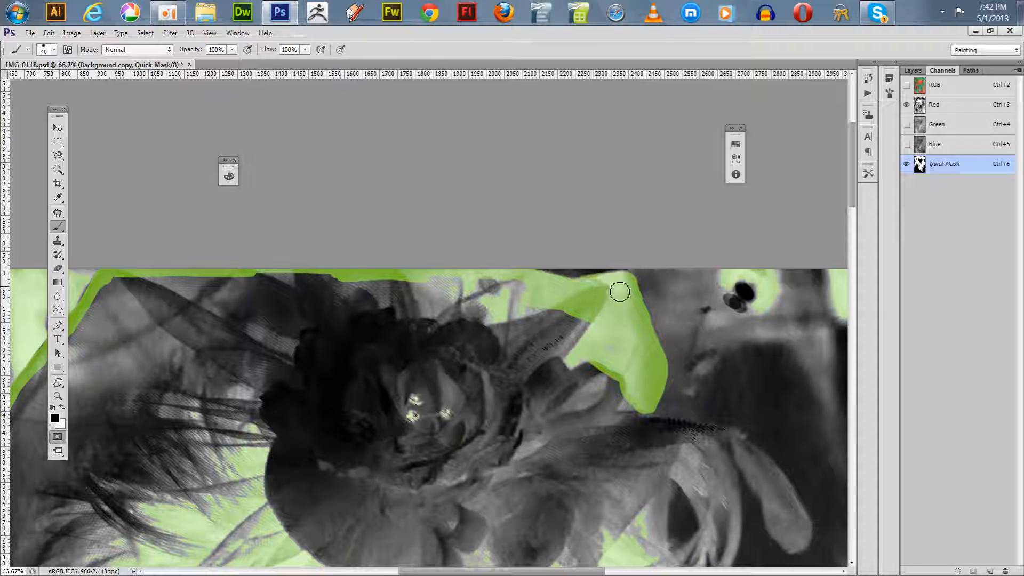
{"action": "mouse_move", "coordinate": [528, 303]}
{"action": "left_mouse_down"}
{"action": "mouse_move", "coordinate": [507, 299]}
{"action": "mouse_move", "coordinate": [531, 286]}
{"action": "mouse_move", "coordinate": [391, 290]}
{"action": "mouse_move", "coordinate": [474, 282]}
{"action": "mouse_move", "coordinate": [404, 292]}
{"action": "mouse_move", "coordinate": [258, 282]}
{"action": "mouse_move", "coordinate": [270, 275]}
{"action": "mouse_move", "coordinate": [397, 299]}
{"action": "left_mouse_up"}
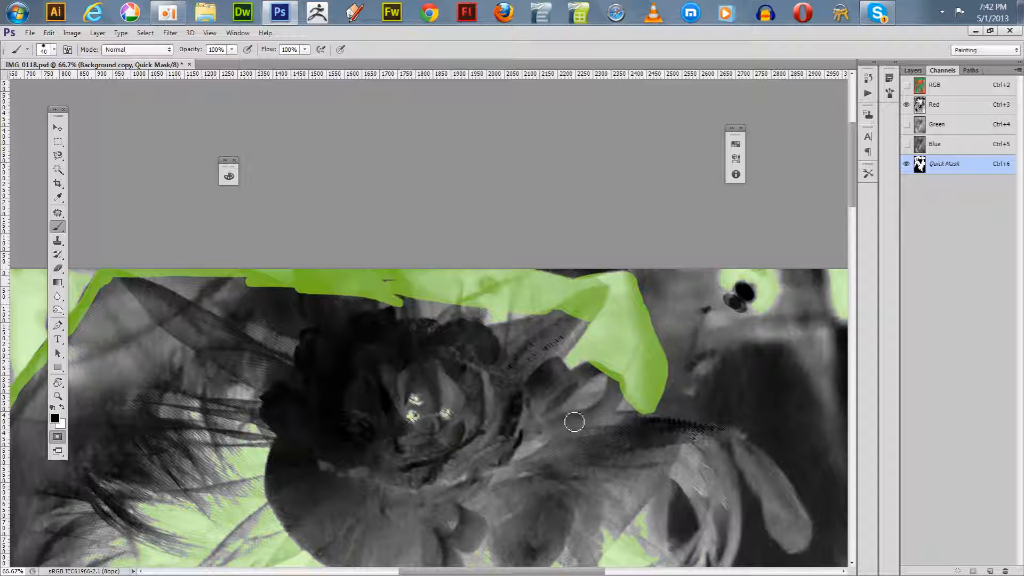
Step: Paint the mask over the long drooping petal and the curled petal beside it at the back of the flower
{"action": "left_click_drag", "start_coordinate": [597, 436], "coordinate": [434, 311]}
{"action": "mouse_move", "coordinate": [576, 328]}
{"action": "left_mouse_down"}
{"action": "mouse_move", "coordinate": [620, 352]}
{"action": "mouse_move", "coordinate": [581, 345]}
{"action": "mouse_move", "coordinate": [626, 368]}
{"action": "mouse_move", "coordinate": [613, 372]}
{"action": "mouse_move", "coordinate": [635, 368]}
{"action": "mouse_move", "coordinate": [668, 387]}
{"action": "mouse_move", "coordinate": [730, 472]}
{"action": "mouse_move", "coordinate": [717, 486]}
{"action": "mouse_move", "coordinate": [695, 465]}
{"action": "mouse_move", "coordinate": [661, 389]}
{"action": "mouse_move", "coordinate": [704, 425]}
{"action": "left_mouse_up"}
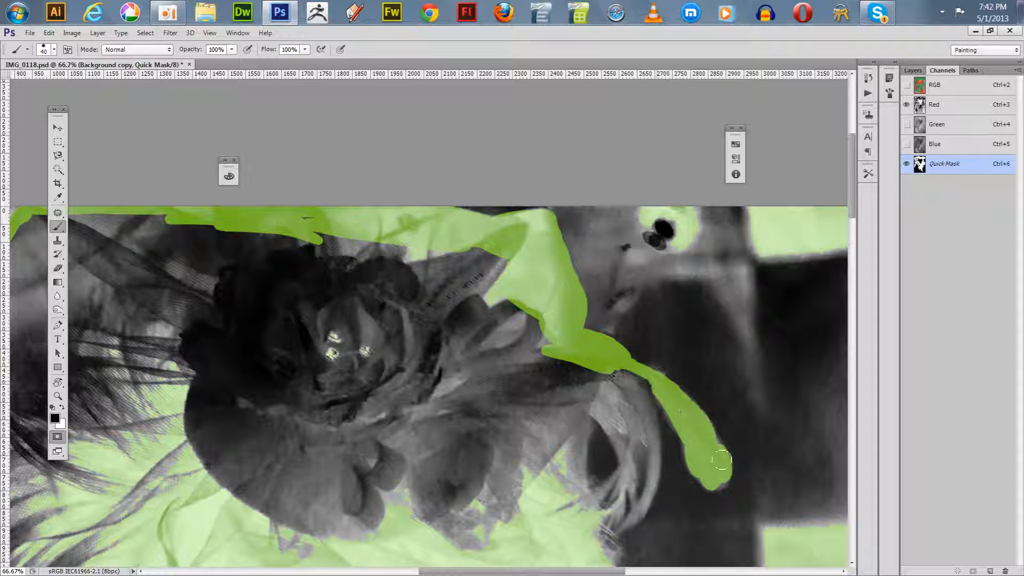
{"action": "left_click_drag", "start_coordinate": [722, 459], "coordinate": [726, 457]}
{"action": "mouse_move", "coordinate": [586, 364]}
{"action": "left_mouse_down"}
{"action": "mouse_move", "coordinate": [632, 389]}
{"action": "mouse_move", "coordinate": [655, 426]}
{"action": "mouse_move", "coordinate": [651, 501]}
{"action": "mouse_move", "coordinate": [629, 521]}
{"action": "left_mouse_up"}
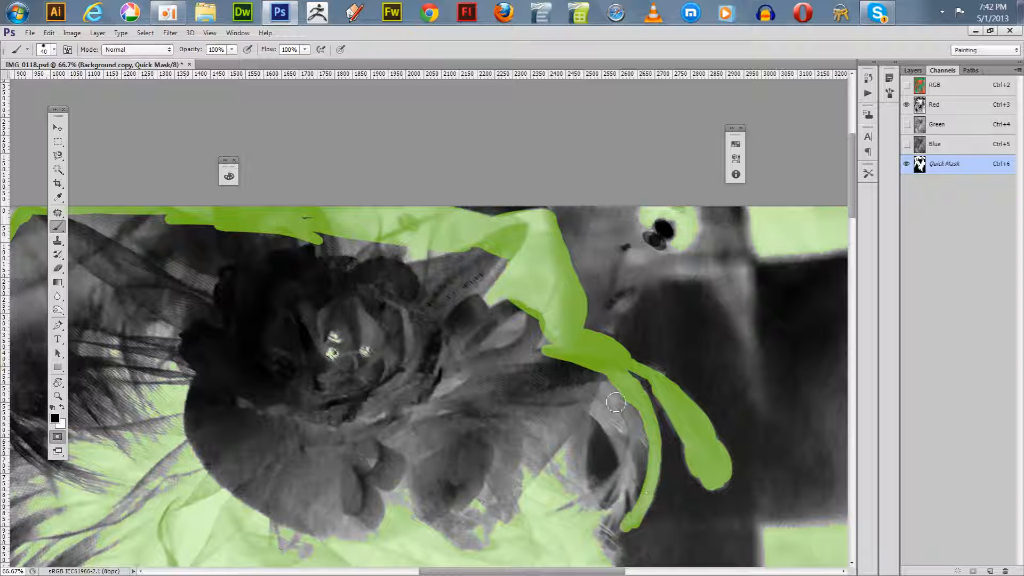
{"action": "mouse_move", "coordinate": [607, 384]}
{"action": "left_mouse_down"}
{"action": "mouse_move", "coordinate": [639, 435]}
{"action": "mouse_move", "coordinate": [640, 418]}
{"action": "mouse_move", "coordinate": [585, 383]}
{"action": "mouse_move", "coordinate": [609, 426]}
{"action": "left_mouse_up"}
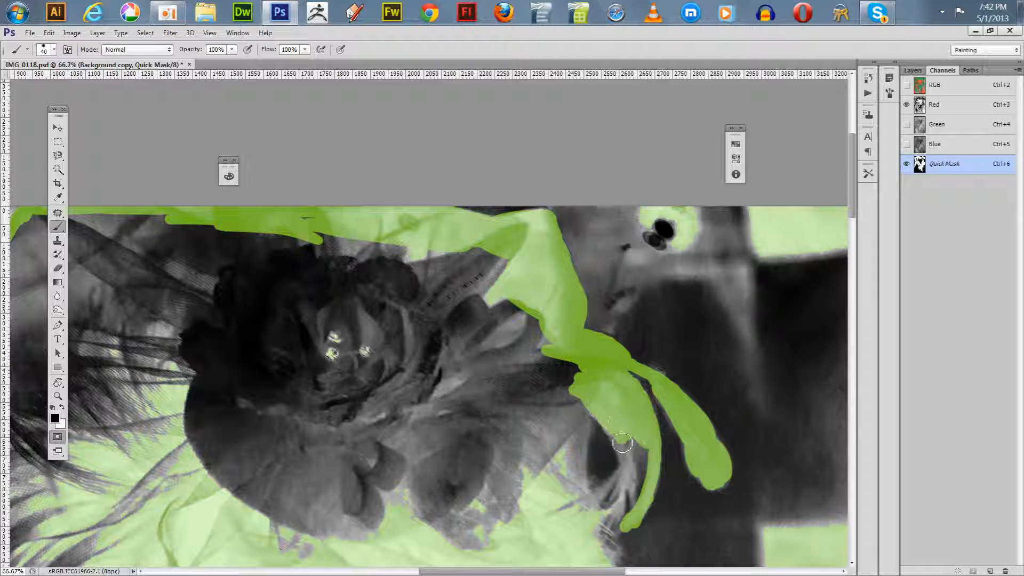
Step: Zoom in on the curled petal and fill its remaining thin strands down to the hair in the mask with a 25 px brush
{"action": "scroll", "coordinate": [560, 395], "scroll_direction": "down", "scroll_amount": 2}
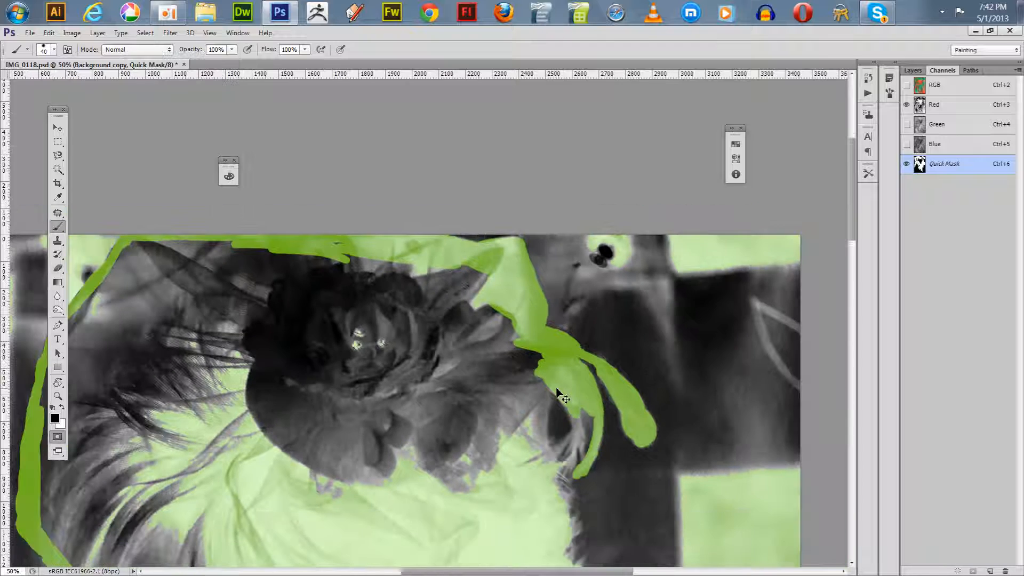
{"action": "key", "text": "z"}
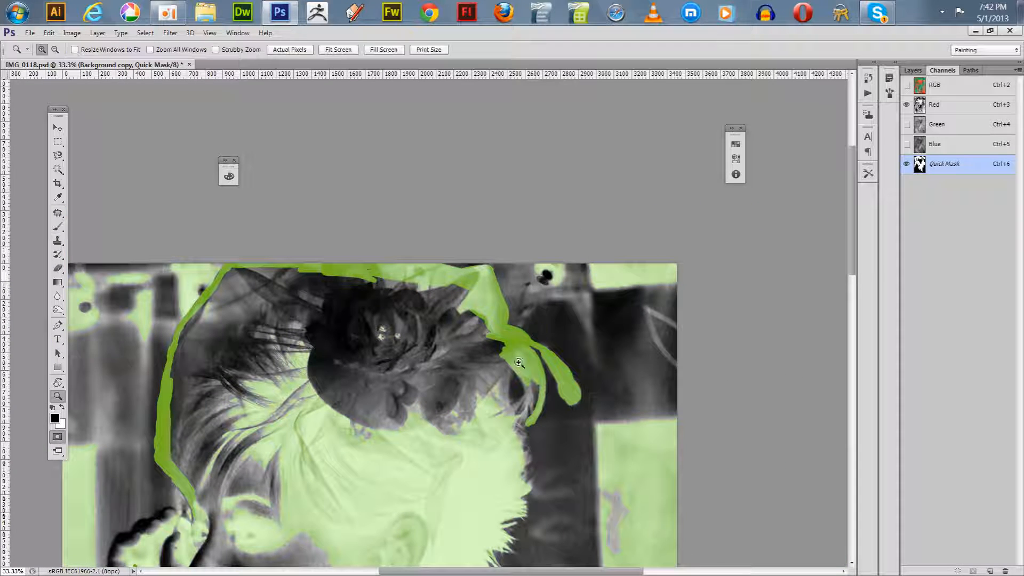
{"action": "left_click_drag", "start_coordinate": [471, 317], "coordinate": [596, 430]}
{"action": "left_click_drag", "start_coordinate": [555, 379], "coordinate": [659, 326]}
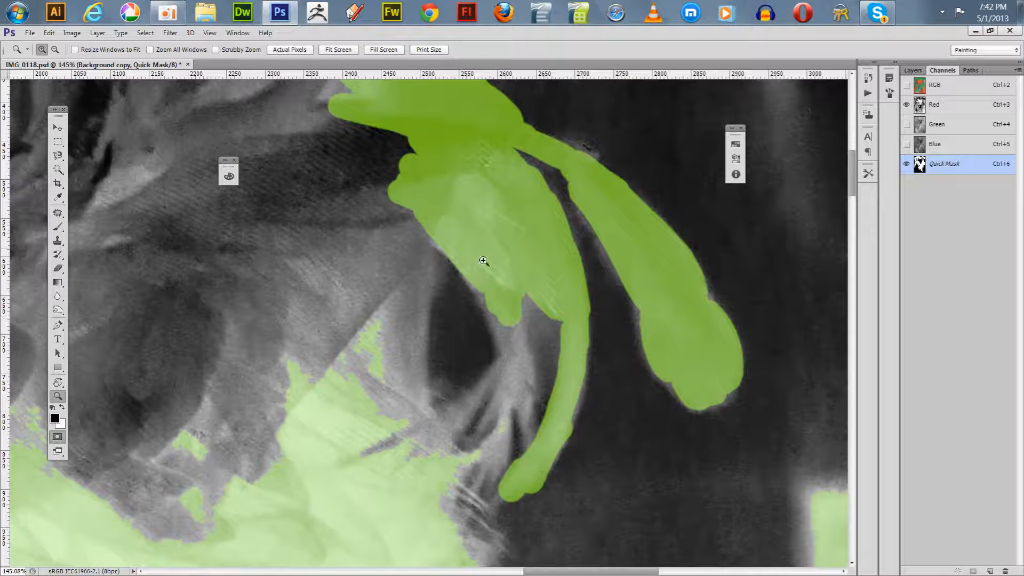
{"action": "key", "text": "b"}
{"action": "mouse_move", "coordinate": [504, 312]}
{"action": "left_mouse_down"}
{"action": "mouse_move", "coordinate": [475, 288]}
{"action": "mouse_move", "coordinate": [516, 281]}
{"action": "mouse_move", "coordinate": [536, 296]}
{"action": "left_mouse_up"}
{"action": "mouse_move", "coordinate": [555, 329]}
{"action": "left_mouse_down"}
{"action": "mouse_move", "coordinate": [533, 337]}
{"action": "mouse_move", "coordinate": [499, 394]}
{"action": "mouse_move", "coordinate": [488, 368]}
{"action": "mouse_move", "coordinate": [458, 422]}
{"action": "mouse_move", "coordinate": [433, 440]}
{"action": "left_mouse_up"}
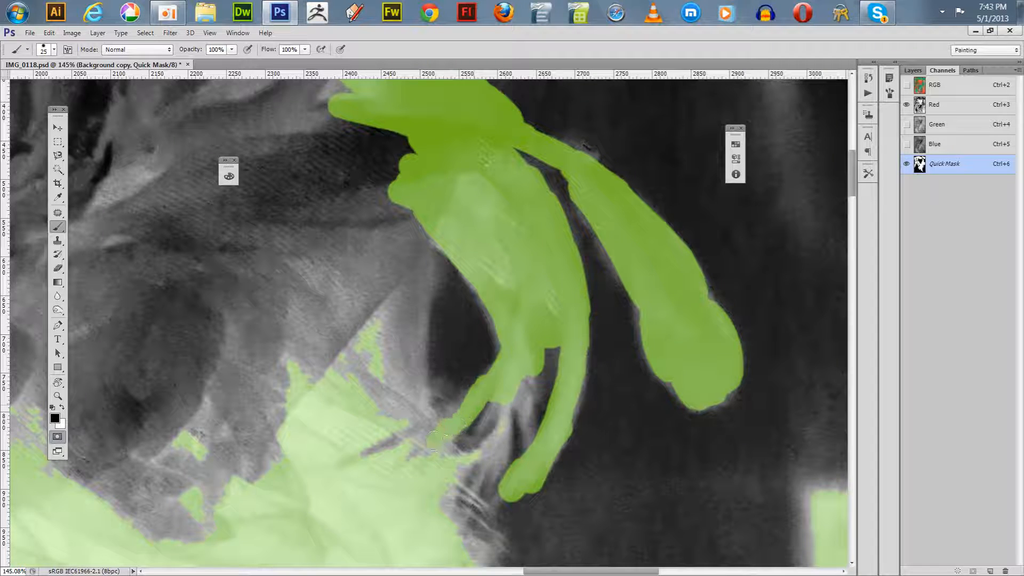
{"action": "mouse_move", "coordinate": [479, 406]}
{"action": "left_mouse_down"}
{"action": "mouse_move", "coordinate": [511, 403]}
{"action": "mouse_move", "coordinate": [524, 354]}
{"action": "mouse_move", "coordinate": [526, 451]}
{"action": "mouse_move", "coordinate": [532, 389]}
{"action": "mouse_move", "coordinate": [512, 389]}
{"action": "mouse_move", "coordinate": [496, 473]}
{"action": "mouse_move", "coordinate": [486, 445]}
{"action": "left_mouse_up"}
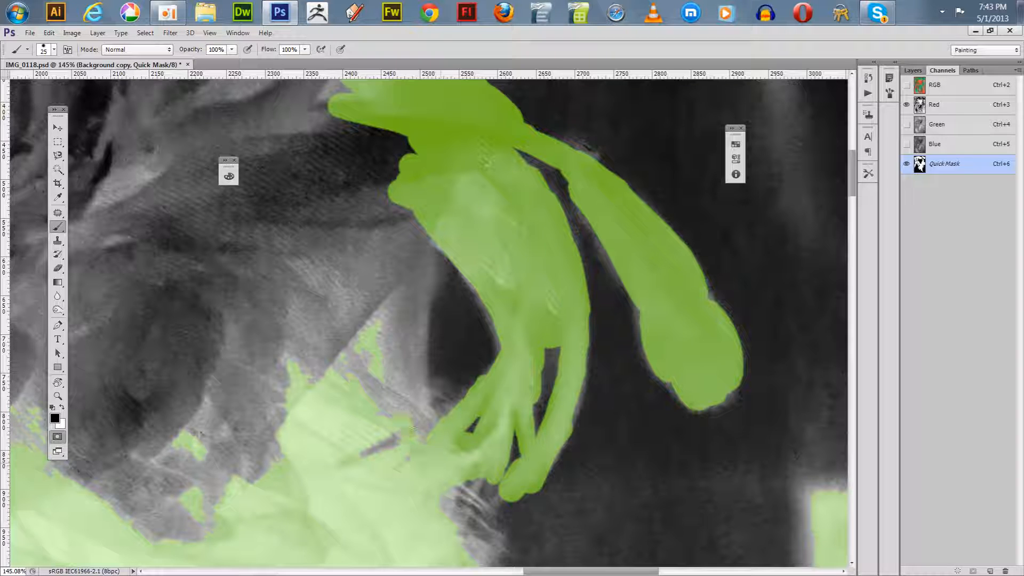
Step: Paint the mask over the thin strand between the petal and the hair, and fill the remaining gaps around its base
{"action": "mouse_move", "coordinate": [413, 429]}
{"action": "left_mouse_down"}
{"action": "mouse_move", "coordinate": [397, 395]}
{"action": "mouse_move", "coordinate": [424, 422]}
{"action": "mouse_move", "coordinate": [408, 382]}
{"action": "mouse_move", "coordinate": [421, 381]}
{"action": "mouse_move", "coordinate": [417, 328]}
{"action": "mouse_move", "coordinate": [429, 295]}
{"action": "left_mouse_up"}
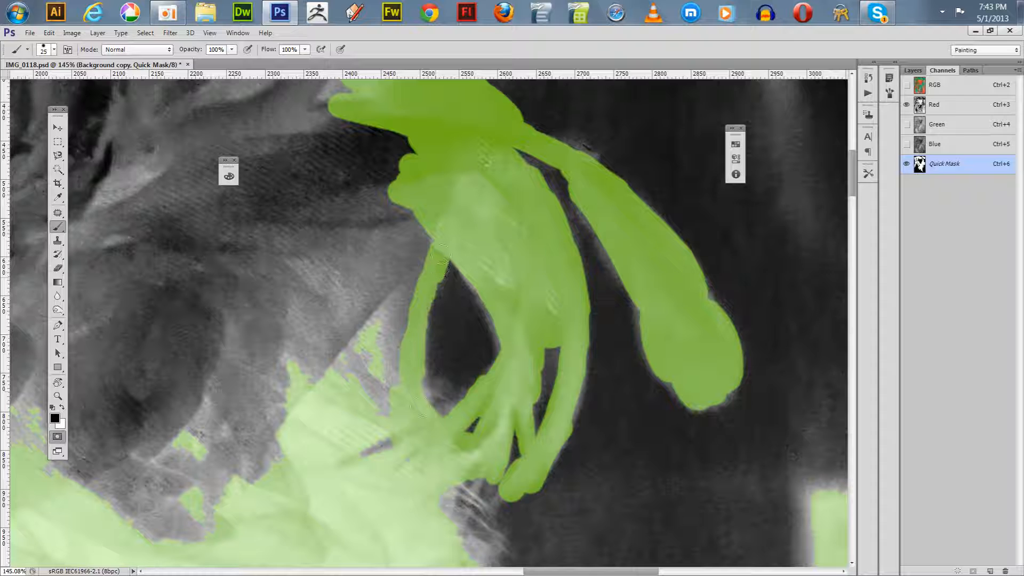
{"action": "mouse_move", "coordinate": [425, 374]}
{"action": "left_mouse_down"}
{"action": "mouse_move", "coordinate": [451, 410]}
{"action": "mouse_move", "coordinate": [462, 487]}
{"action": "mouse_move", "coordinate": [456, 509]}
{"action": "mouse_move", "coordinate": [445, 510]}
{"action": "left_mouse_up"}
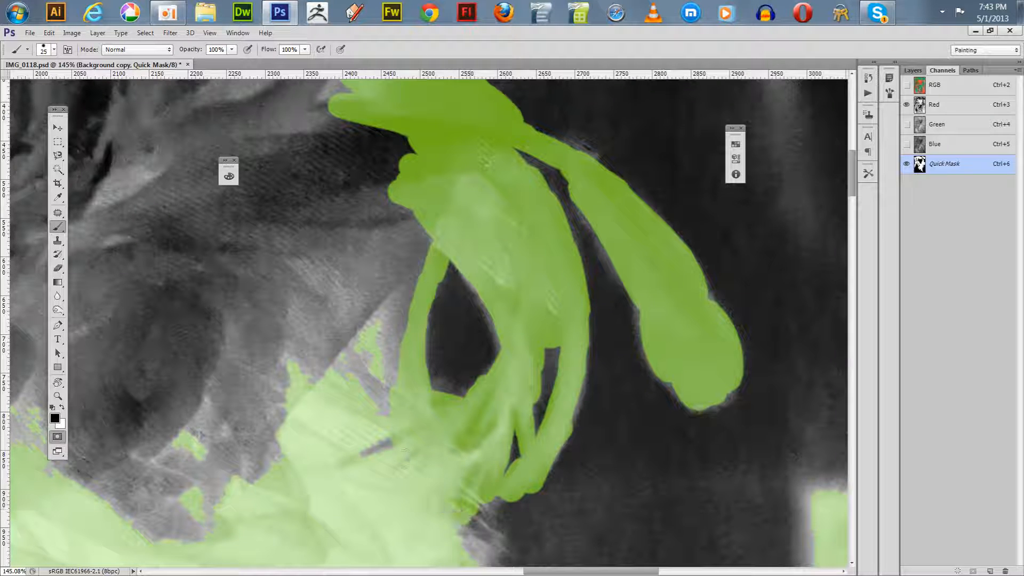
{"action": "mouse_move", "coordinate": [384, 410]}
{"action": "left_mouse_down"}
{"action": "mouse_move", "coordinate": [402, 422]}
{"action": "mouse_move", "coordinate": [360, 367]}
{"action": "mouse_move", "coordinate": [403, 394]}
{"action": "mouse_move", "coordinate": [378, 357]}
{"action": "mouse_move", "coordinate": [338, 334]}
{"action": "left_mouse_up"}
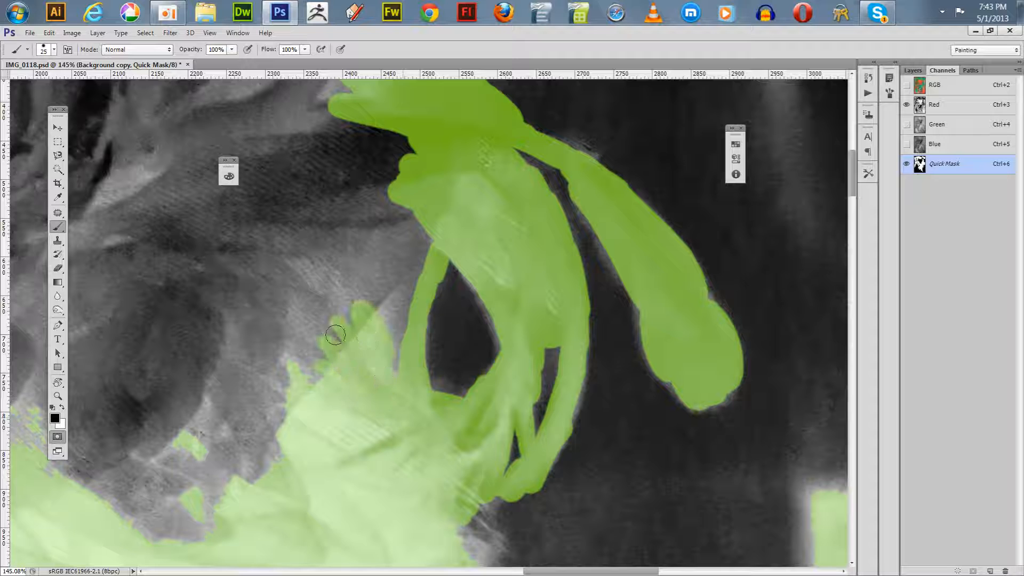
{"action": "left_click_drag", "start_coordinate": [260, 395], "coordinate": [436, 259]}
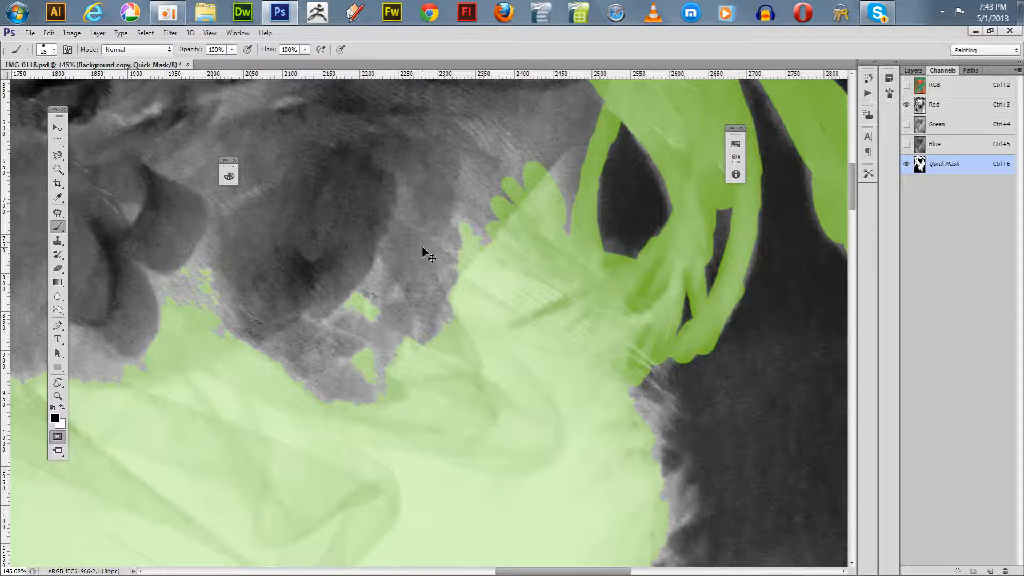
Step: Paint the mask over the unmasked grey hair tips at the back of the head below the flower with a 15 px brush
{"action": "key", "text": "ctrl+minus"}
{"action": "key", "text": "ctrl+minus"}
{"action": "key", "text": "ctrl+minus"}
{"action": "key", "text": "ctrl+minus"}
{"action": "key", "text": "ctrl+minus"}
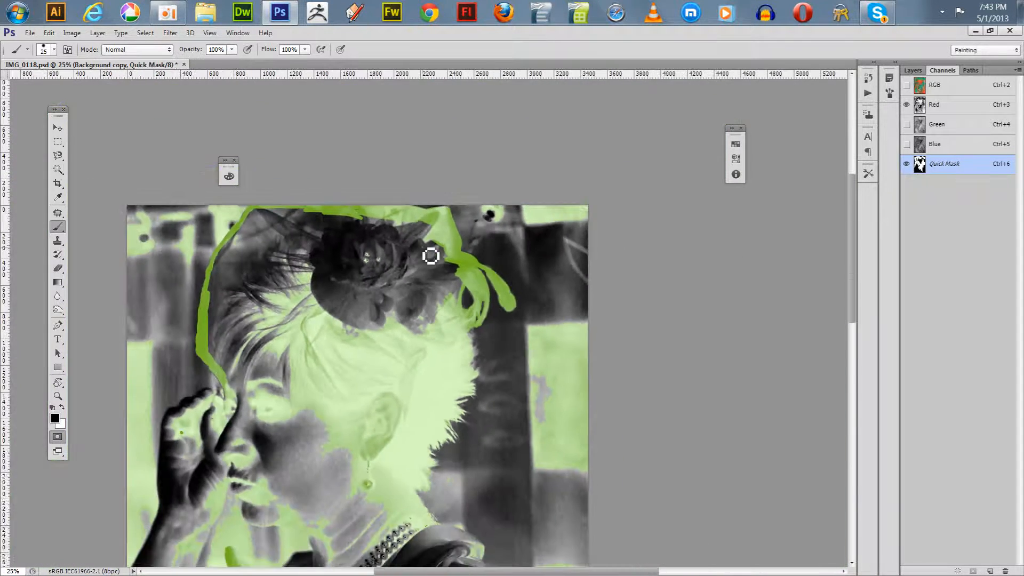
{"action": "mouse_move", "coordinate": [324, 381]}
{"action": "left_mouse_down"}
{"action": "mouse_move", "coordinate": [377, 352]}
{"action": "mouse_move", "coordinate": [379, 372]}
{"action": "left_mouse_up"}
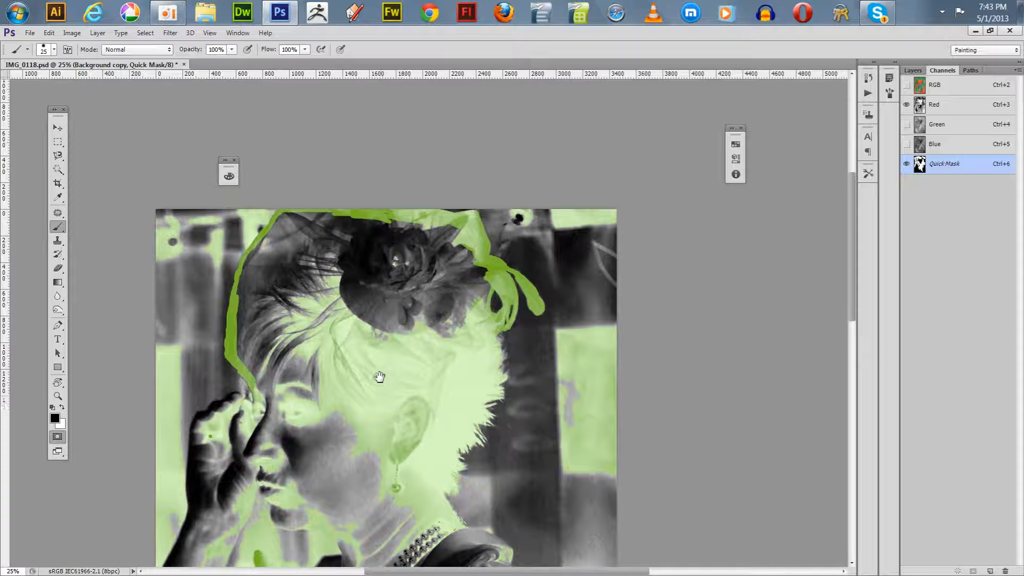
{"action": "key", "text": "z"}
{"action": "left_click_drag", "start_coordinate": [459, 301], "coordinate": [566, 414]}
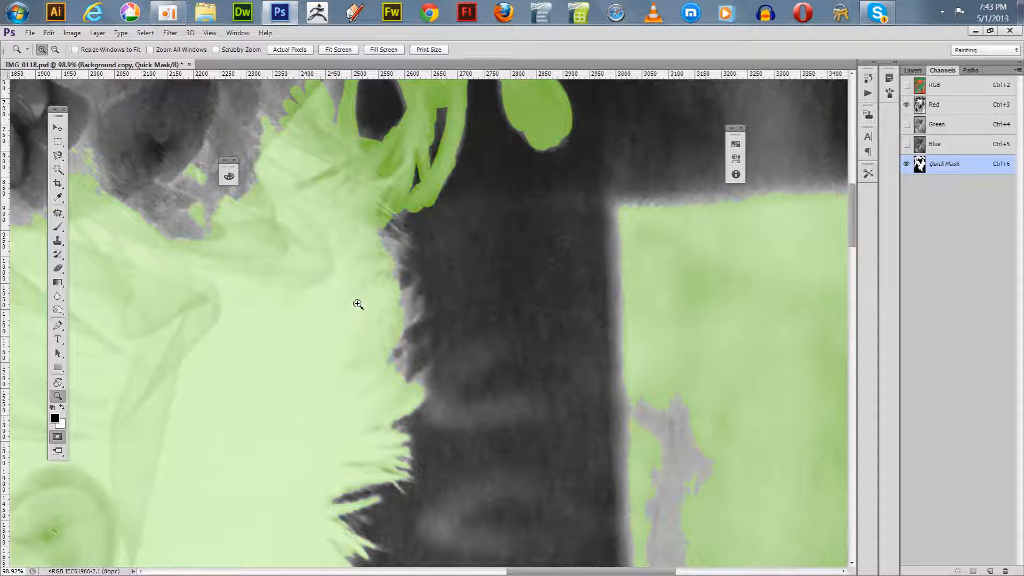
{"action": "key", "text": "b"}
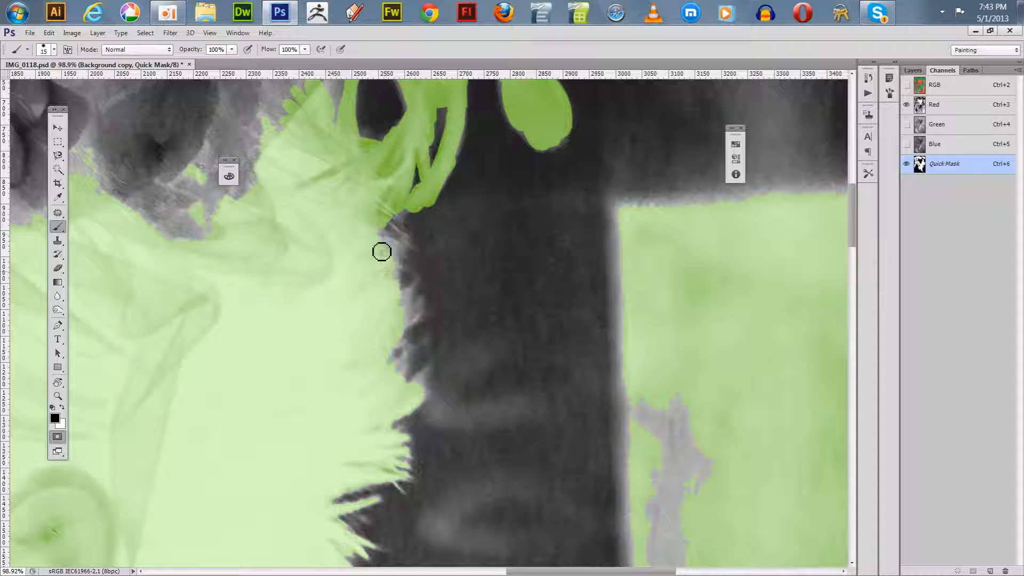
{"action": "mouse_move", "coordinate": [382, 251]}
{"action": "left_mouse_down"}
{"action": "mouse_move", "coordinate": [411, 246]}
{"action": "mouse_move", "coordinate": [402, 230]}
{"action": "mouse_move", "coordinate": [413, 253]}
{"action": "mouse_move", "coordinate": [397, 274]}
{"action": "mouse_move", "coordinate": [404, 299]}
{"action": "mouse_move", "coordinate": [421, 288]}
{"action": "mouse_move", "coordinate": [409, 309]}
{"action": "mouse_move", "coordinate": [426, 310]}
{"action": "mouse_move", "coordinate": [403, 340]}
{"action": "mouse_move", "coordinate": [401, 352]}
{"action": "mouse_move", "coordinate": [415, 356]}
{"action": "mouse_move", "coordinate": [408, 384]}
{"action": "mouse_move", "coordinate": [396, 360]}
{"action": "mouse_move", "coordinate": [406, 389]}
{"action": "mouse_move", "coordinate": [427, 382]}
{"action": "mouse_move", "coordinate": [426, 390]}
{"action": "mouse_move", "coordinate": [411, 328]}
{"action": "left_mouse_up"}
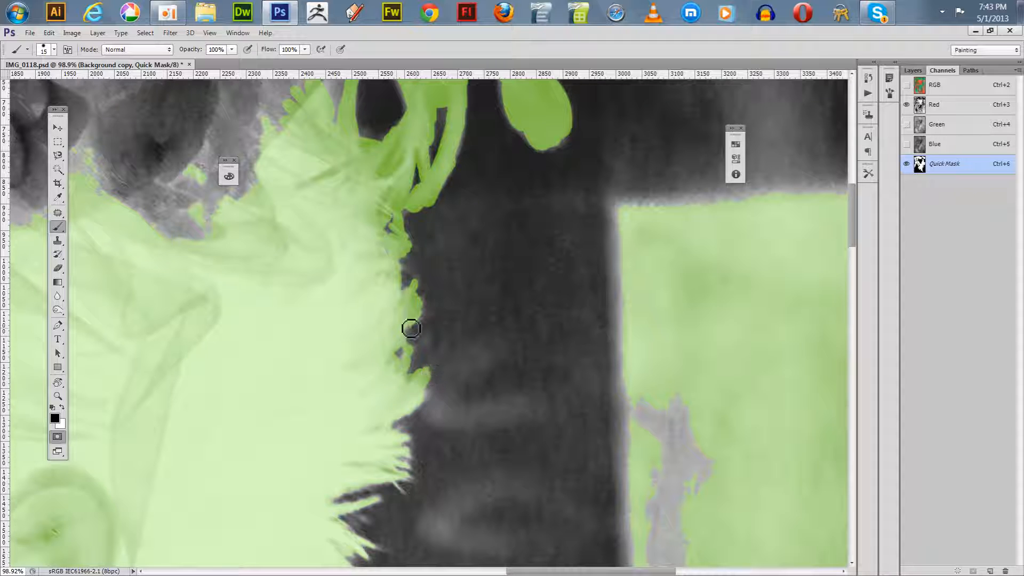
Step: Follow the hair edge down to the nape and erase the stray mask specks on the light background square with white paint
{"action": "left_click_drag", "start_coordinate": [313, 361], "coordinate": [396, 222]}
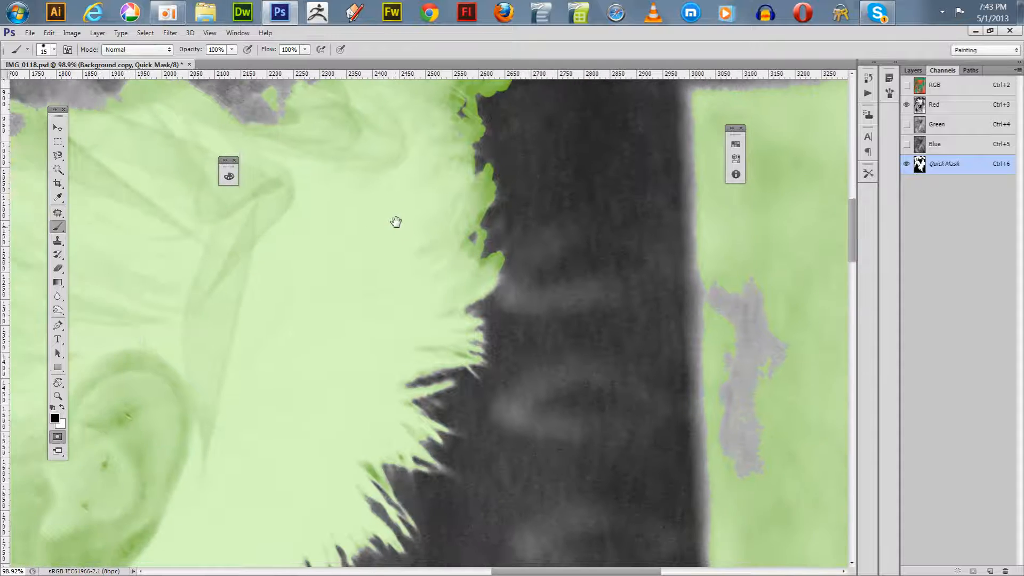
{"action": "left_click_drag", "start_coordinate": [309, 310], "coordinate": [362, 252]}
{"action": "left_click_drag", "start_coordinate": [296, 420], "coordinate": [387, 277]}
{"action": "left_click_drag", "start_coordinate": [311, 453], "coordinate": [362, 308]}
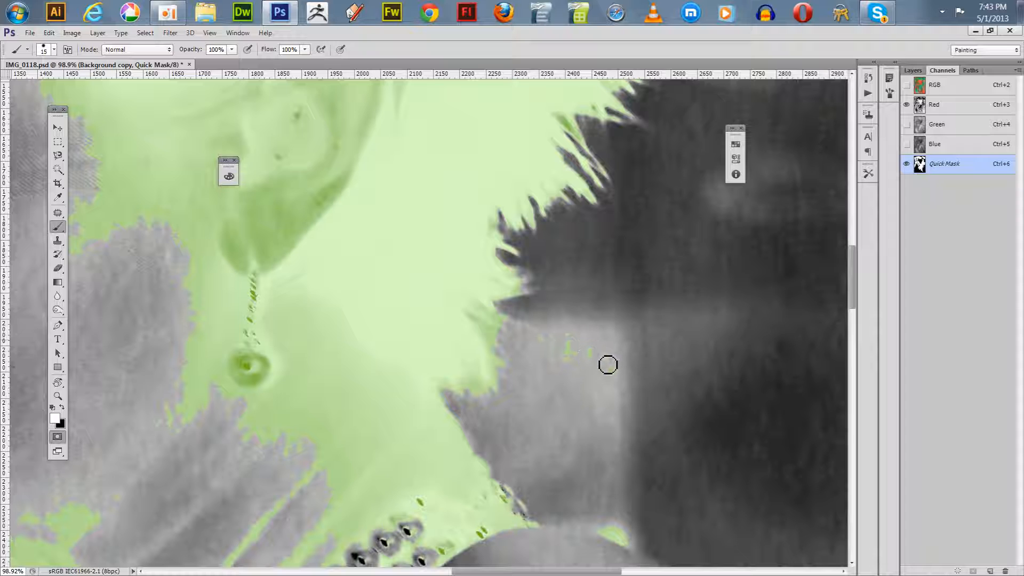
{"action": "key", "text": "bracketright"}
Step: Erase the small mask patch just above the shoulder's upper edge with a 45 px white brush
{"action": "key", "text": "ctrl+minus"}
{"action": "key", "text": "ctrl+minus"}
{"action": "key", "text": "ctrl+minus"}
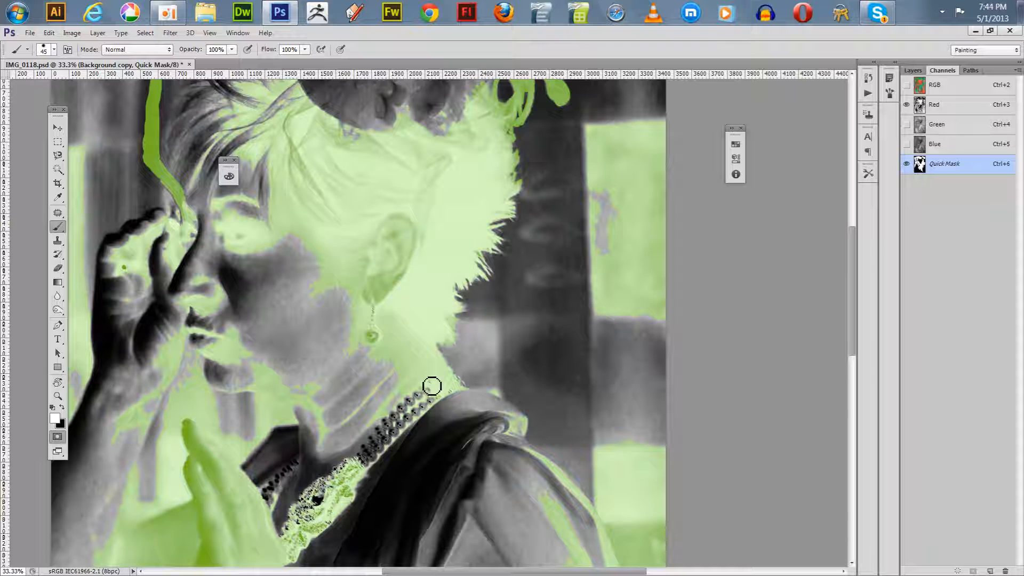
{"action": "key", "text": "z"}
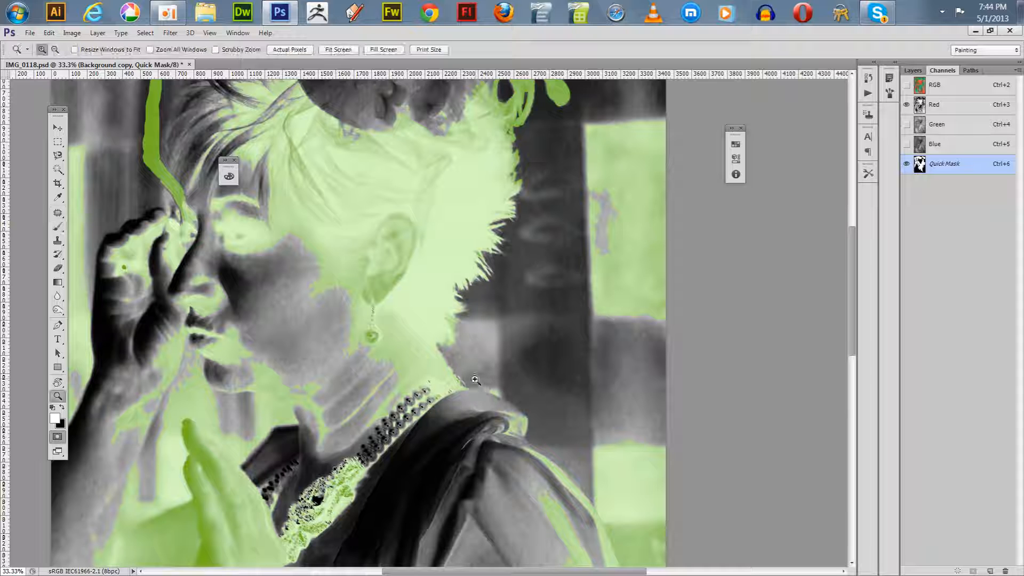
{"action": "left_click_drag", "start_coordinate": [468, 372], "coordinate": [568, 435]}
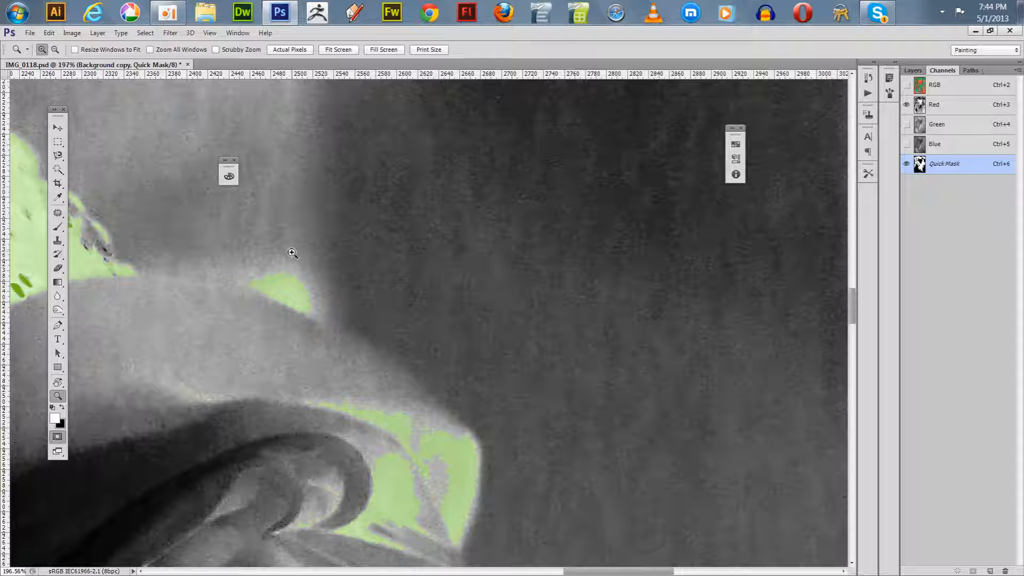
{"action": "key", "text": "b"}
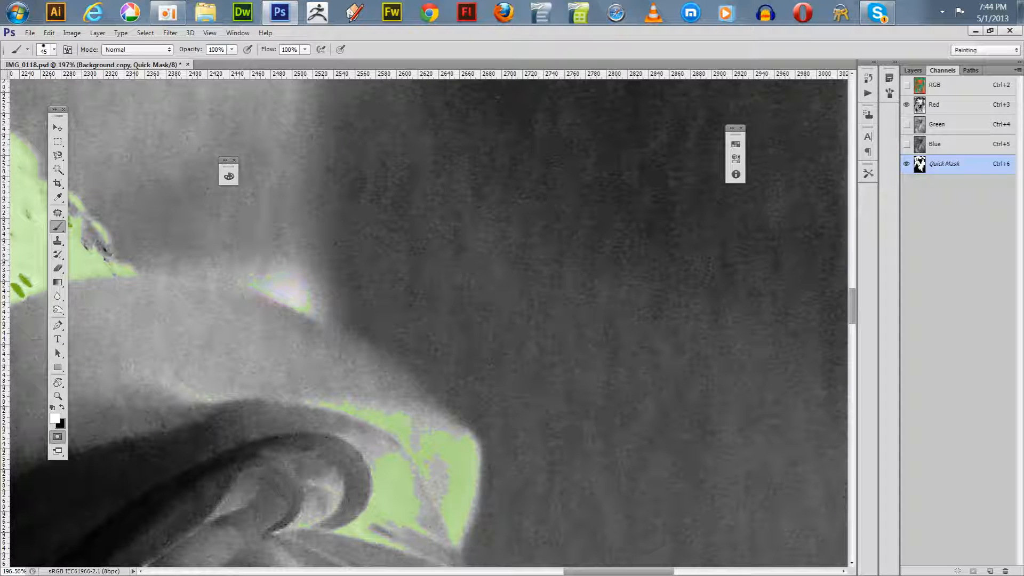
Step: Erase the mask from the light background squares behind the woman's head and shoulder with a 300 px brush
{"action": "key", "text": "ctrl+minus"}
{"action": "key", "text": "ctrl+minus"}
{"action": "key", "text": "ctrl+minus"}
{"action": "key", "text": "ctrl+minus"}
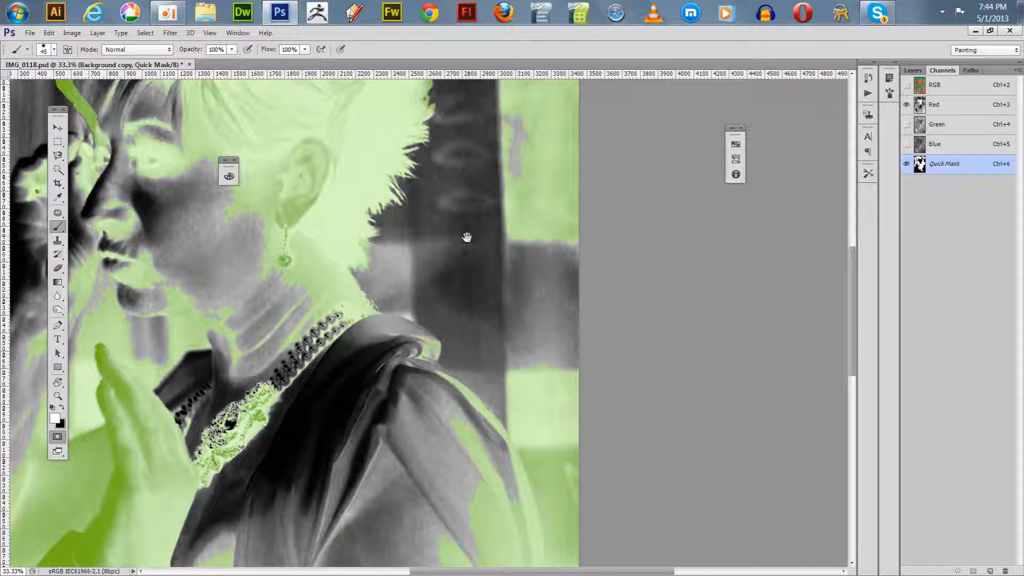
{"action": "left_click_drag", "start_coordinate": [467, 237], "coordinate": [486, 367]}
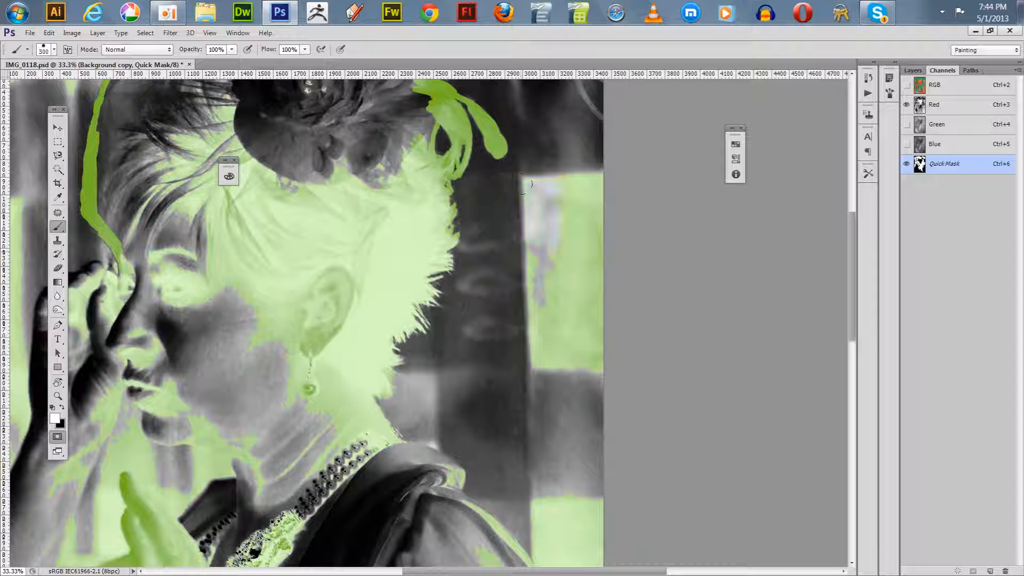
{"action": "mouse_move", "coordinate": [564, 215]}
{"action": "left_mouse_down"}
{"action": "mouse_move", "coordinate": [577, 245]}
{"action": "mouse_move", "coordinate": [571, 354]}
{"action": "mouse_move", "coordinate": [563, 304]}
{"action": "mouse_move", "coordinate": [526, 320]}
{"action": "left_mouse_up"}
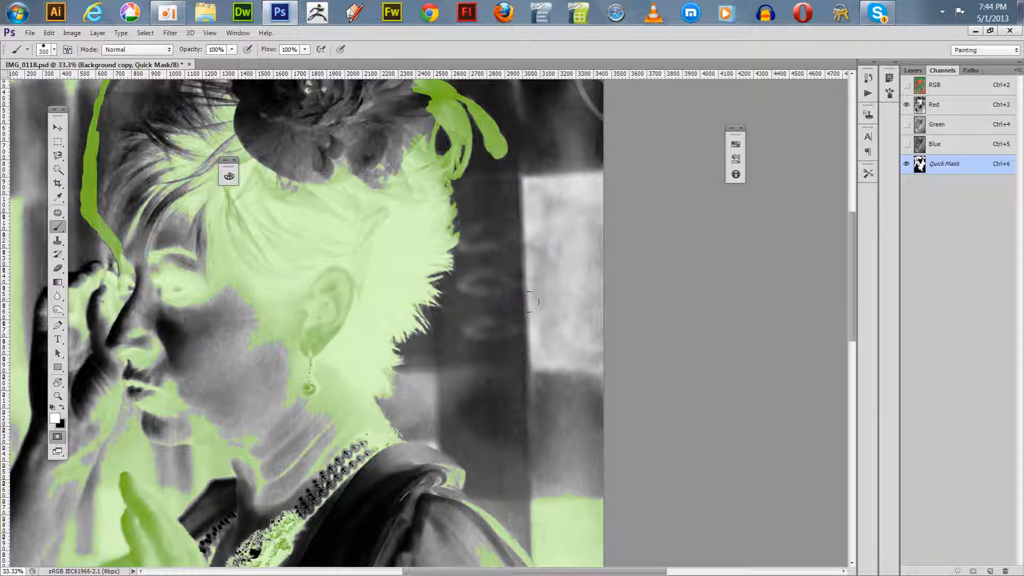
{"action": "left_click_drag", "start_coordinate": [547, 413], "coordinate": [555, 245]}
{"action": "left_click_drag", "start_coordinate": [579, 357], "coordinate": [541, 346]}
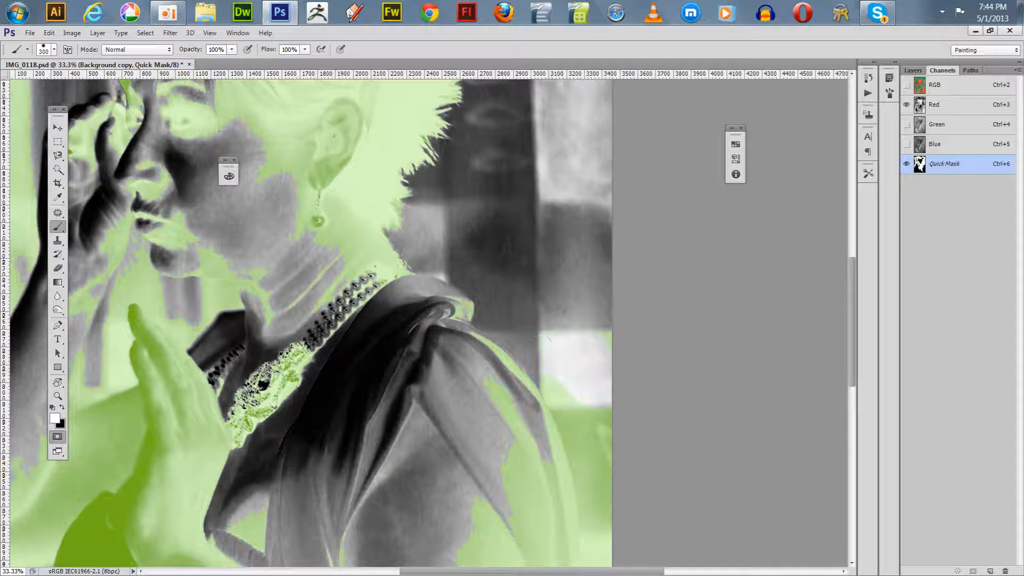
{"action": "mouse_move", "coordinate": [570, 416]}
{"action": "left_mouse_down"}
{"action": "mouse_move", "coordinate": [601, 427]}
{"action": "mouse_move", "coordinate": [606, 464]}
{"action": "mouse_move", "coordinate": [587, 418]}
{"action": "left_mouse_up"}
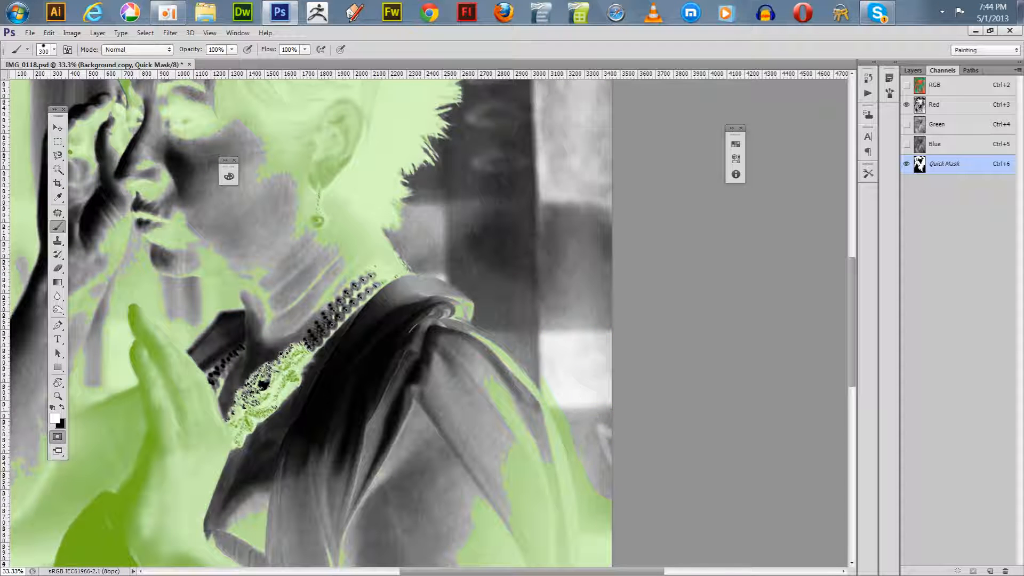
Step: Erase the mask from the background between the chin, the lower hand and the collar with a smaller brush, and check the selection outline
{"action": "left_click_drag", "start_coordinate": [613, 304], "coordinate": [686, 163]}
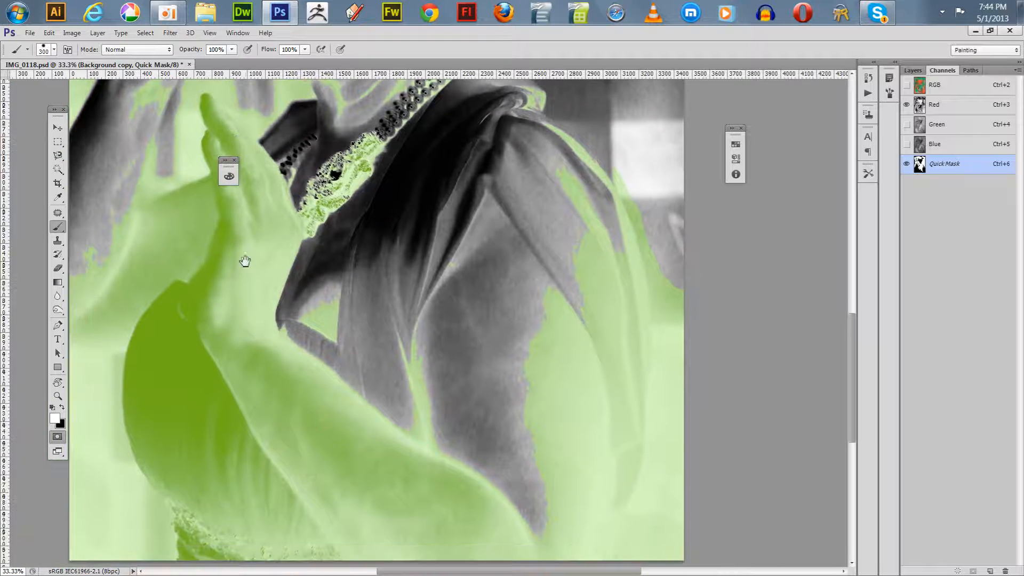
{"action": "mouse_move", "coordinate": [245, 261]}
{"action": "left_mouse_down"}
{"action": "mouse_move", "coordinate": [542, 299]}
{"action": "mouse_move", "coordinate": [523, 416]}
{"action": "mouse_move", "coordinate": [465, 403]}
{"action": "mouse_move", "coordinate": [453, 370]}
{"action": "mouse_move", "coordinate": [428, 423]}
{"action": "mouse_move", "coordinate": [453, 448]}
{"action": "mouse_move", "coordinate": [460, 481]}
{"action": "left_mouse_up"}
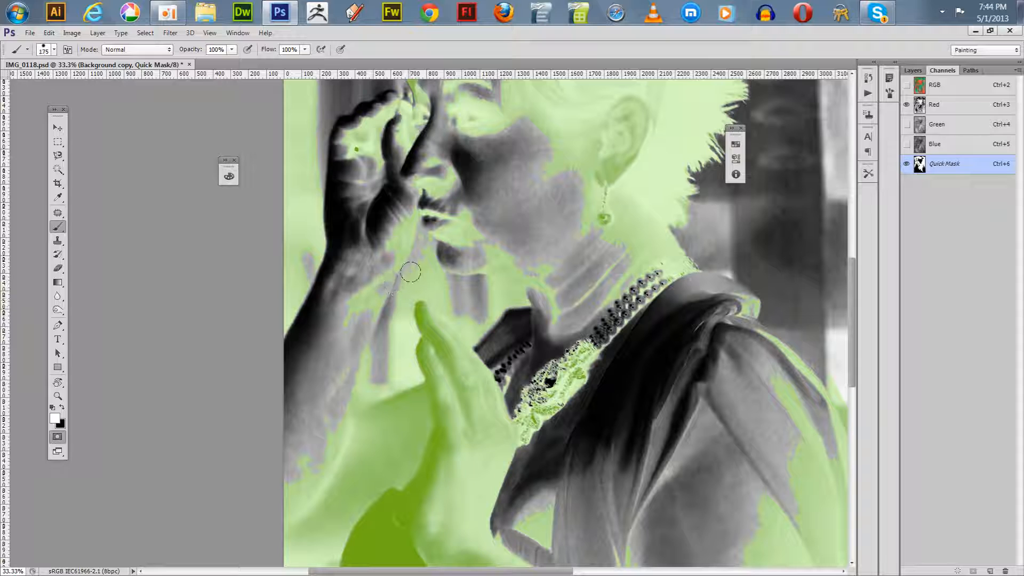
{"action": "key", "text": "bracketleft"}
{"action": "key", "text": "bracketleft"}
{"action": "key", "text": "bracketleft"}
{"action": "mouse_move", "coordinate": [424, 238]}
{"action": "left_mouse_down"}
{"action": "mouse_move", "coordinate": [431, 269]}
{"action": "mouse_move", "coordinate": [455, 286]}
{"action": "mouse_move", "coordinate": [521, 299]}
{"action": "mouse_move", "coordinate": [492, 300]}
{"action": "left_mouse_up"}
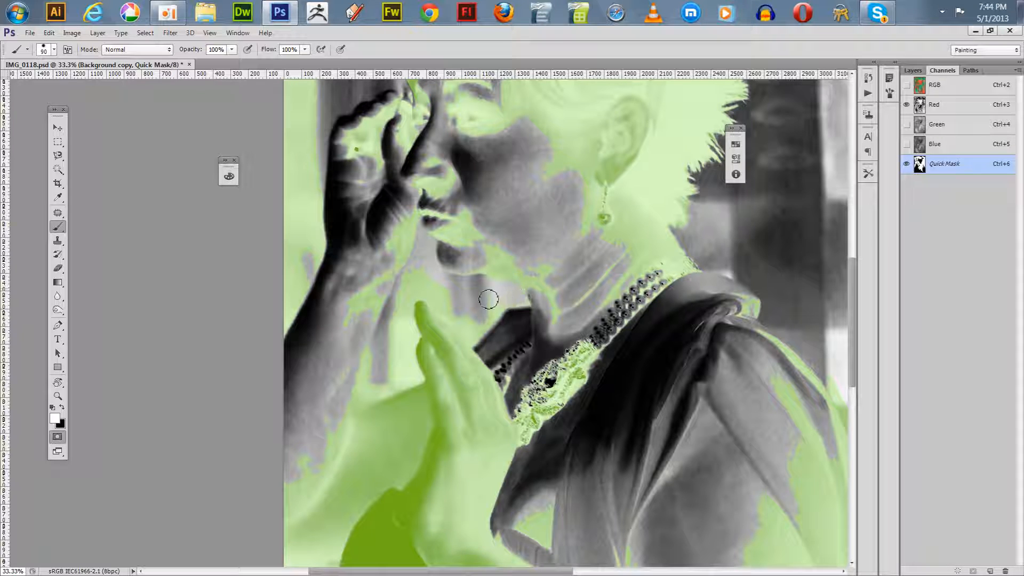
{"action": "key", "text": "q"}
{"action": "key", "text": "q"}
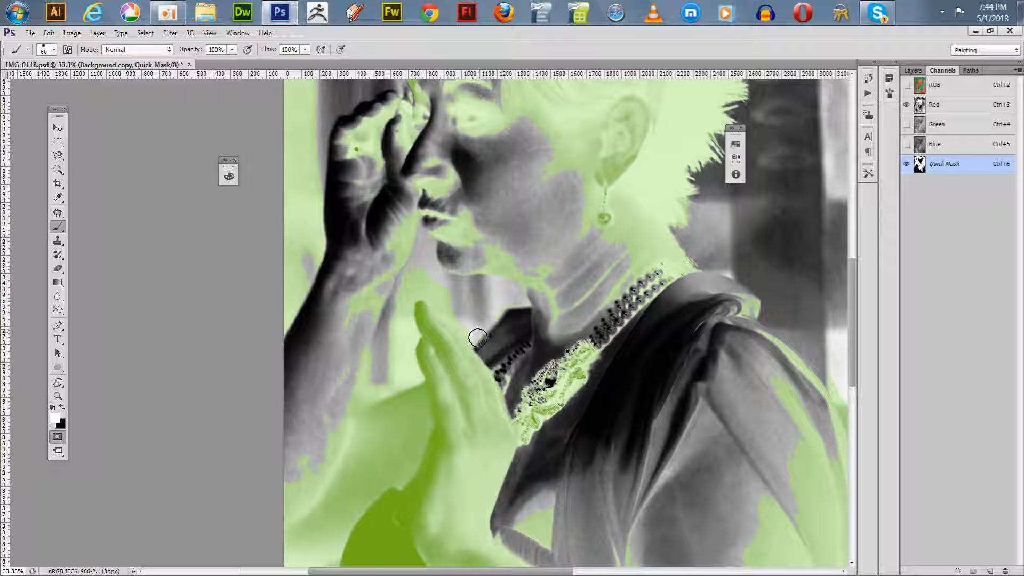
Step: Try a fainter Quick Mask overlay with the opacity at 22%
{"action": "double_click", "coordinate": [57, 436]}
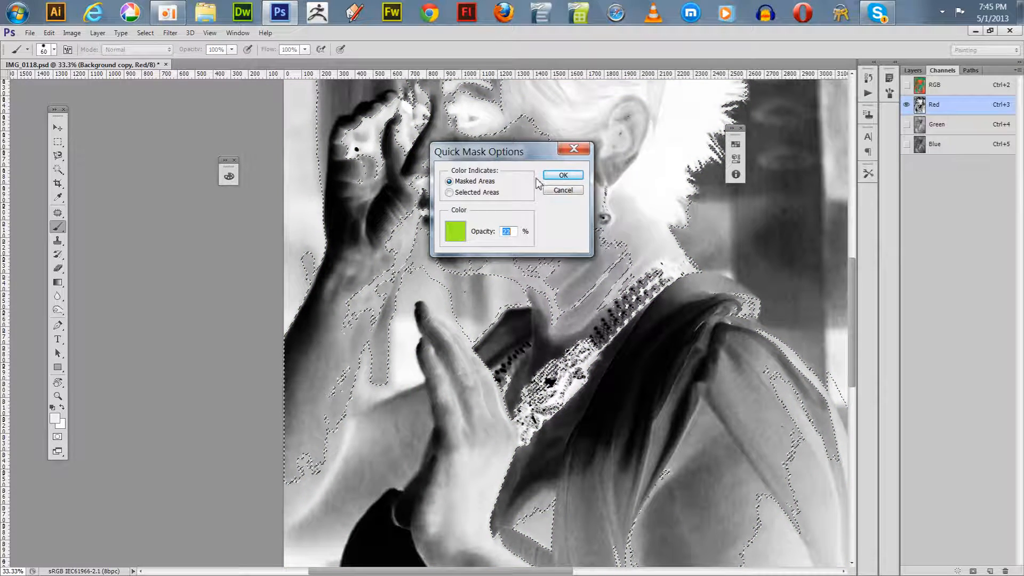
{"action": "left_click", "coordinate": [563, 176]}
{"action": "key", "text": "q"}
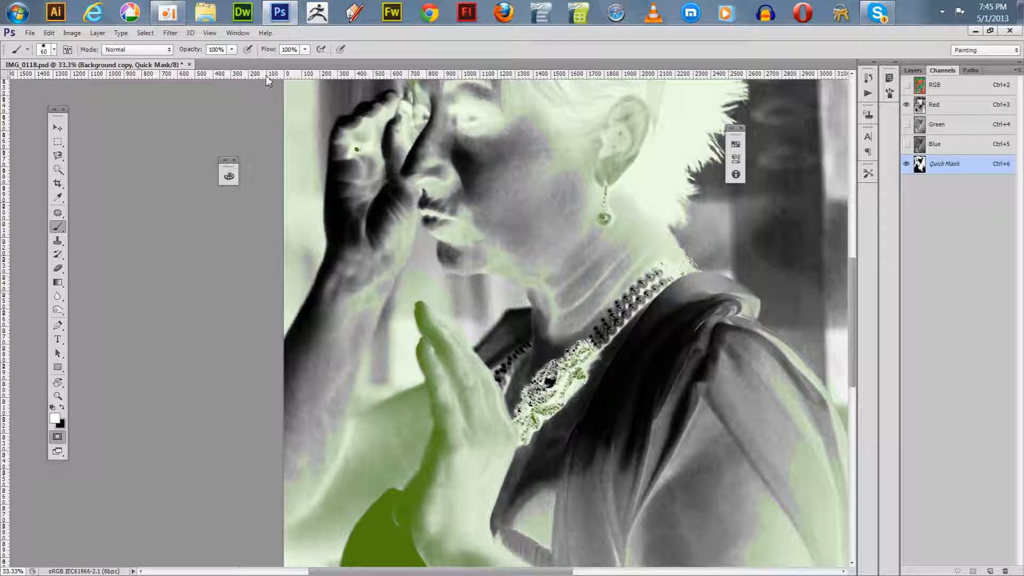
Step: Raise the Quick Mask overlay's opacity to about 50% and return to the mask view
{"action": "double_click", "coordinate": [57, 437]}
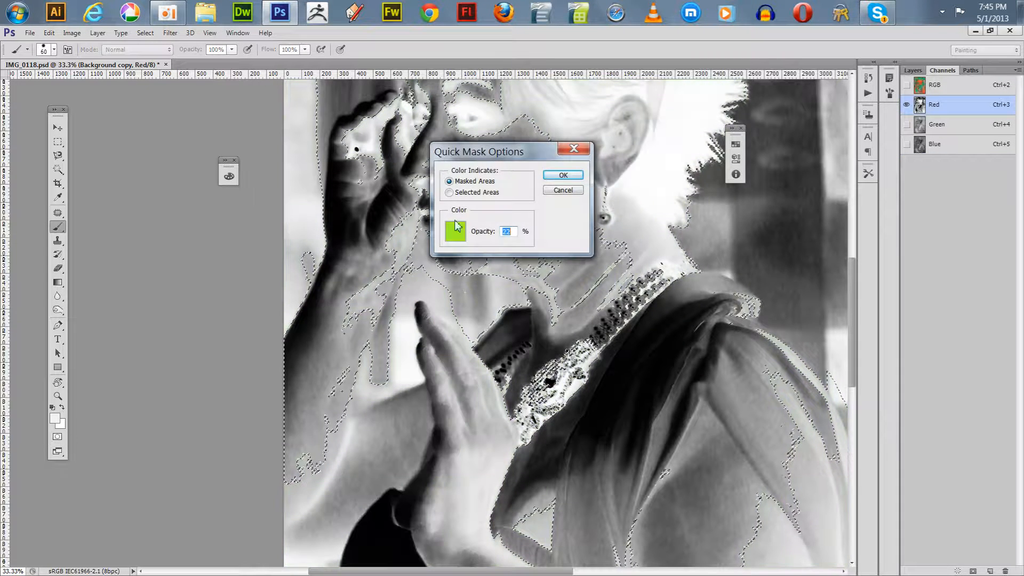
{"action": "left_click_drag", "start_coordinate": [485, 233], "coordinate": [496, 234]}
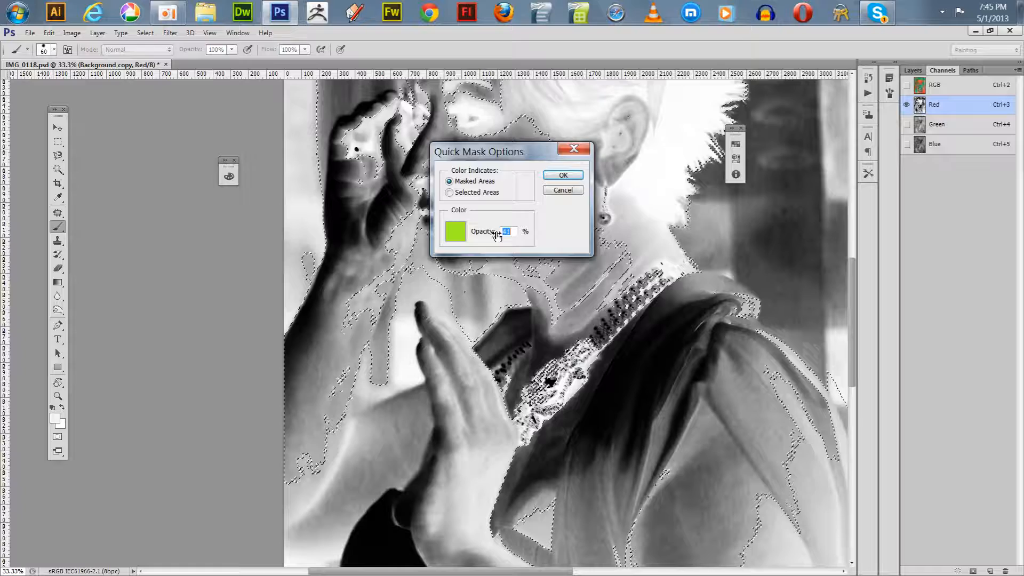
{"action": "left_click", "coordinate": [563, 175]}
{"action": "left_click", "coordinate": [52, 440]}
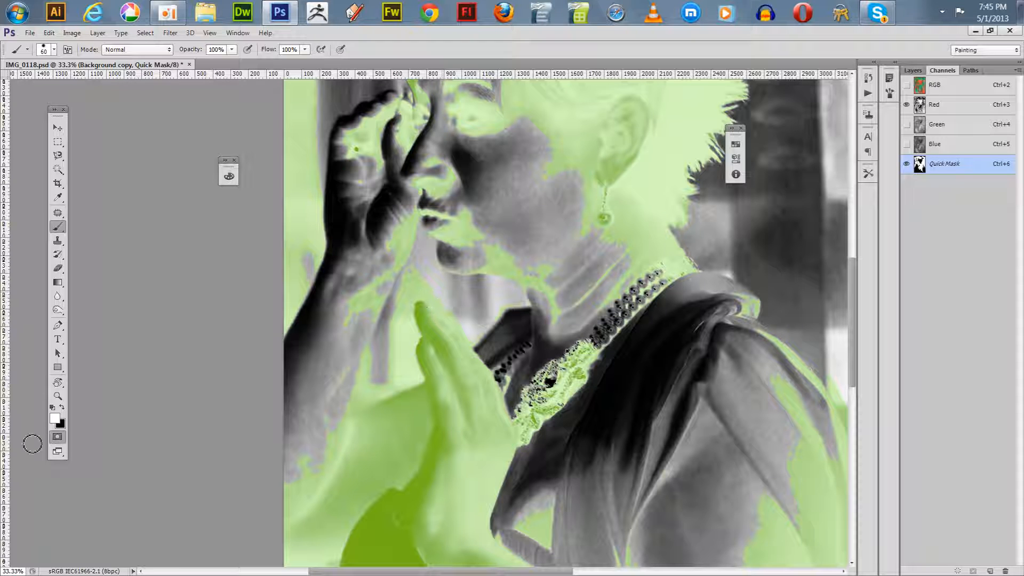
{"action": "double_click", "coordinate": [57, 438]}
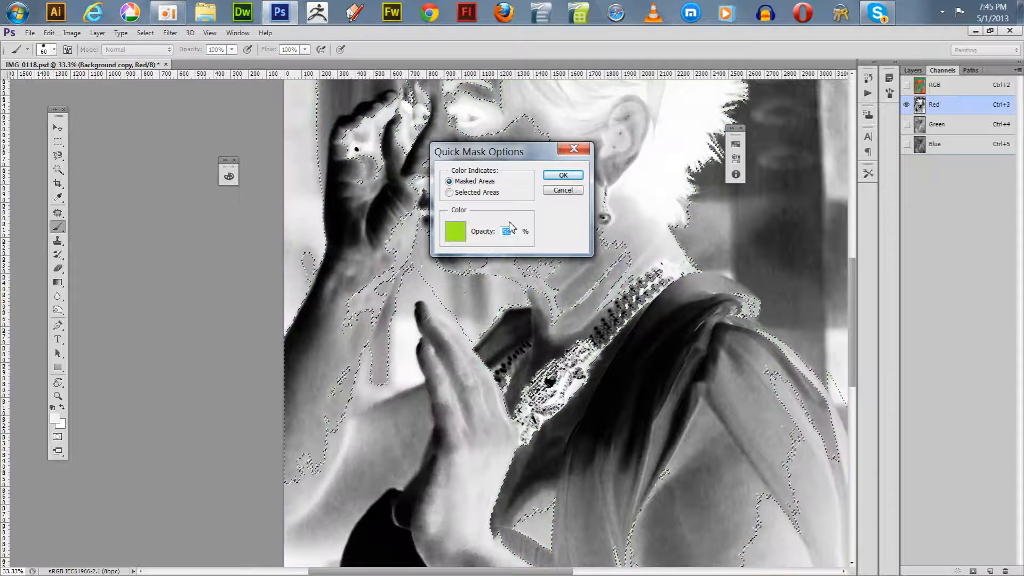
{"action": "left_click", "coordinate": [563, 175]}
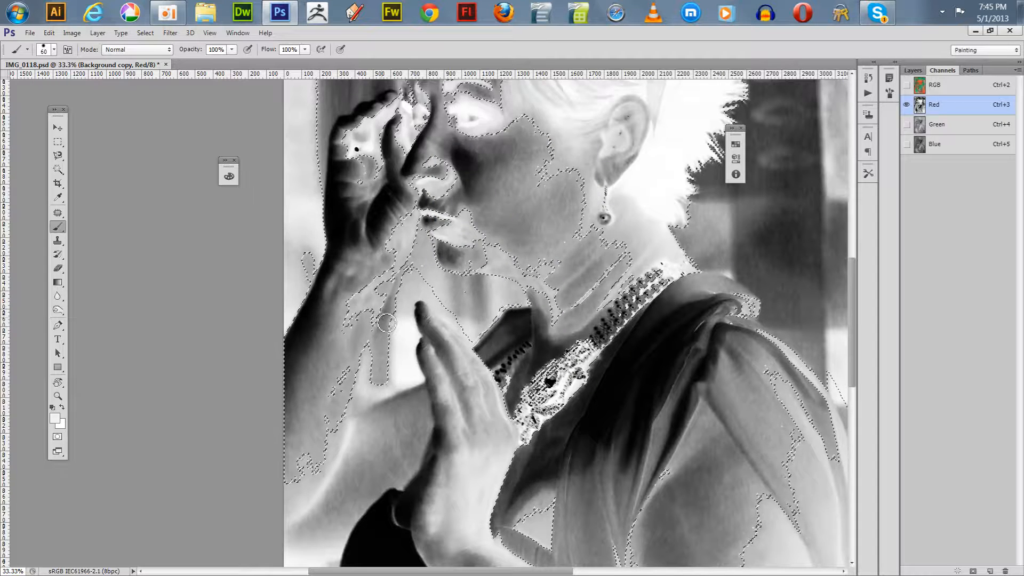
{"action": "key", "text": "q"}
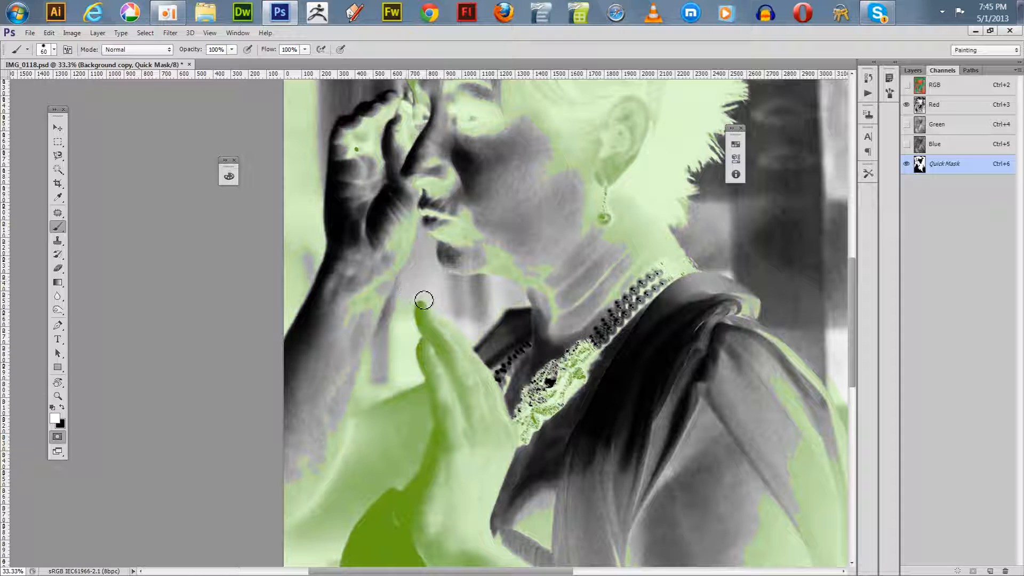
Step: Erase the mask from the background between the raised forearm and the lower hand's fingertips, and check the resulting selection outline
{"action": "mouse_move", "coordinate": [424, 300]}
{"action": "left_mouse_down"}
{"action": "mouse_move", "coordinate": [399, 316]}
{"action": "mouse_move", "coordinate": [412, 305]}
{"action": "mouse_move", "coordinate": [400, 349]}
{"action": "left_mouse_up"}
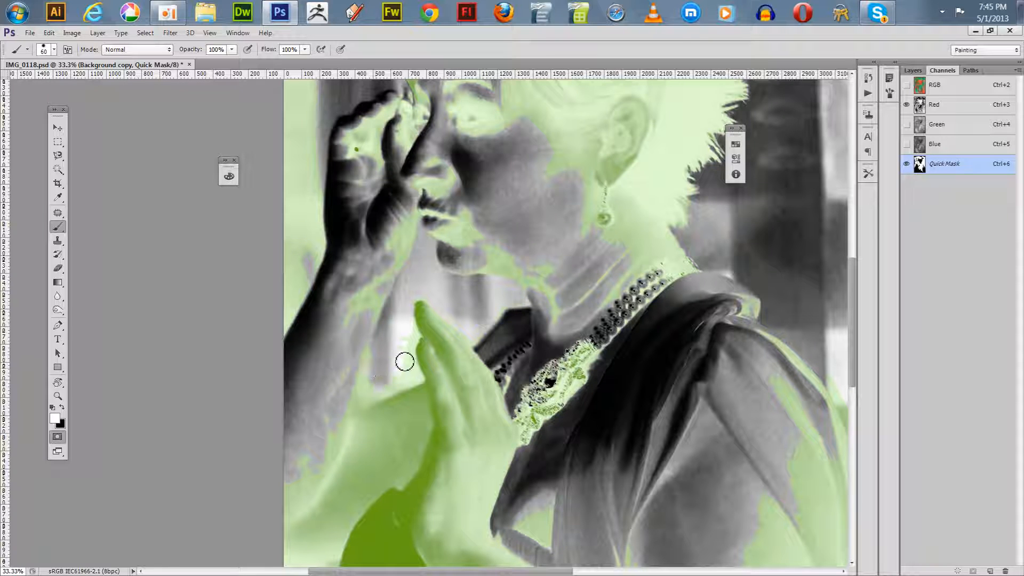
{"action": "key", "text": "q"}
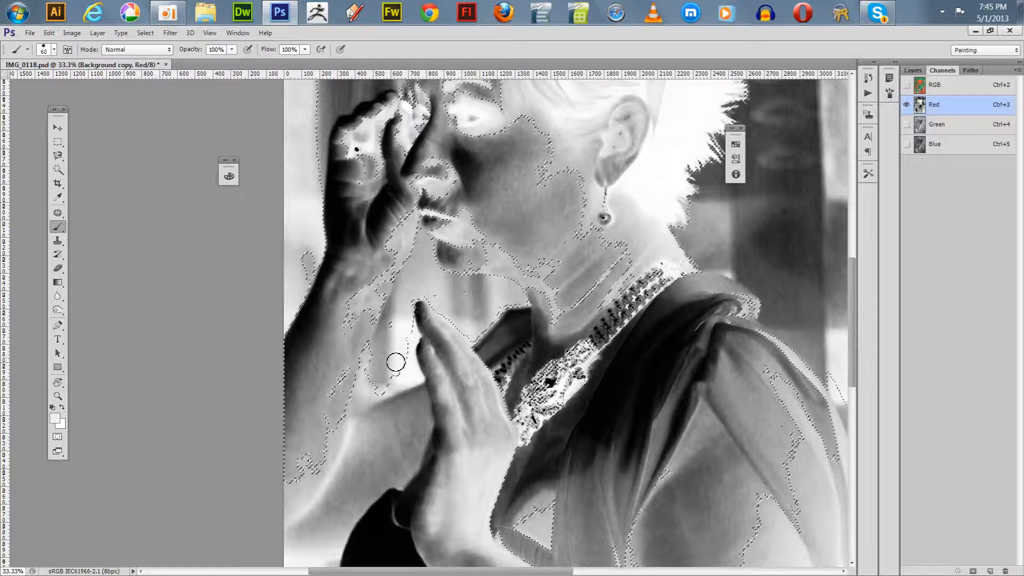
{"action": "key", "text": "q"}
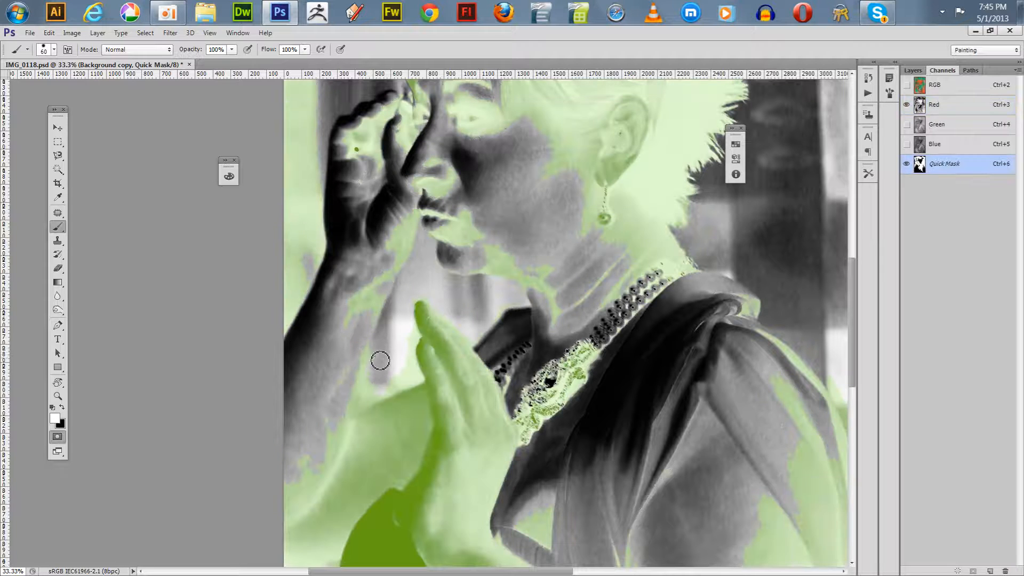
Step: Erase the leftover mask beside the raised forearm and, with a 15 px brush, paint mask over the gap on the lower hand's second fingertip
{"action": "mouse_move", "coordinate": [369, 380]}
{"action": "left_mouse_down"}
{"action": "mouse_move", "coordinate": [361, 400]}
{"action": "mouse_move", "coordinate": [411, 375]}
{"action": "mouse_move", "coordinate": [419, 382]}
{"action": "mouse_move", "coordinate": [364, 409]}
{"action": "left_mouse_up"}
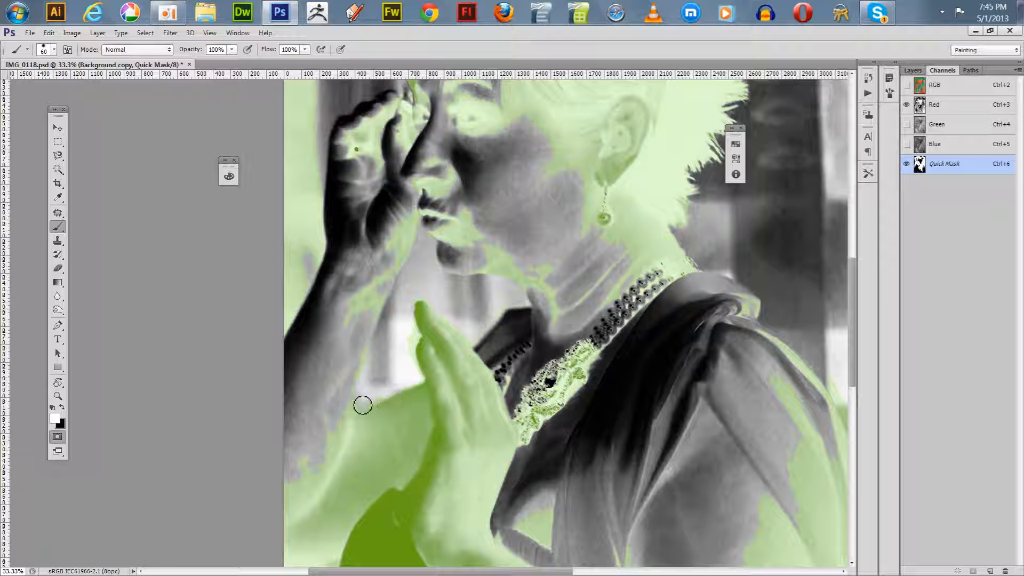
{"action": "mouse_move", "coordinate": [406, 350]}
{"action": "left_mouse_down"}
{"action": "mouse_move", "coordinate": [417, 336]}
{"action": "mouse_move", "coordinate": [416, 373]}
{"action": "left_mouse_up"}
{"action": "key", "text": "z"}
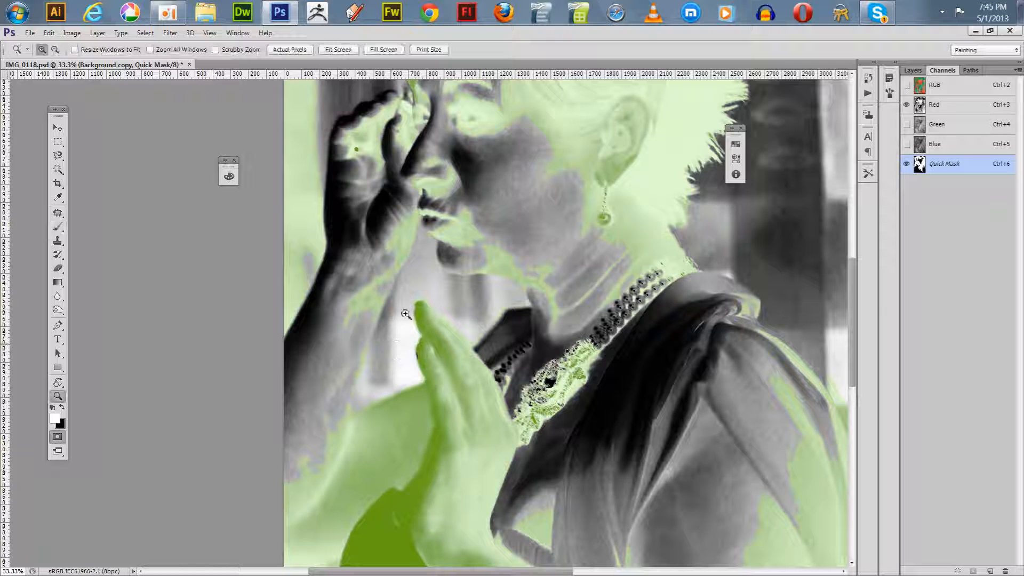
{"action": "left_click_drag", "start_coordinate": [406, 314], "coordinate": [533, 376]}
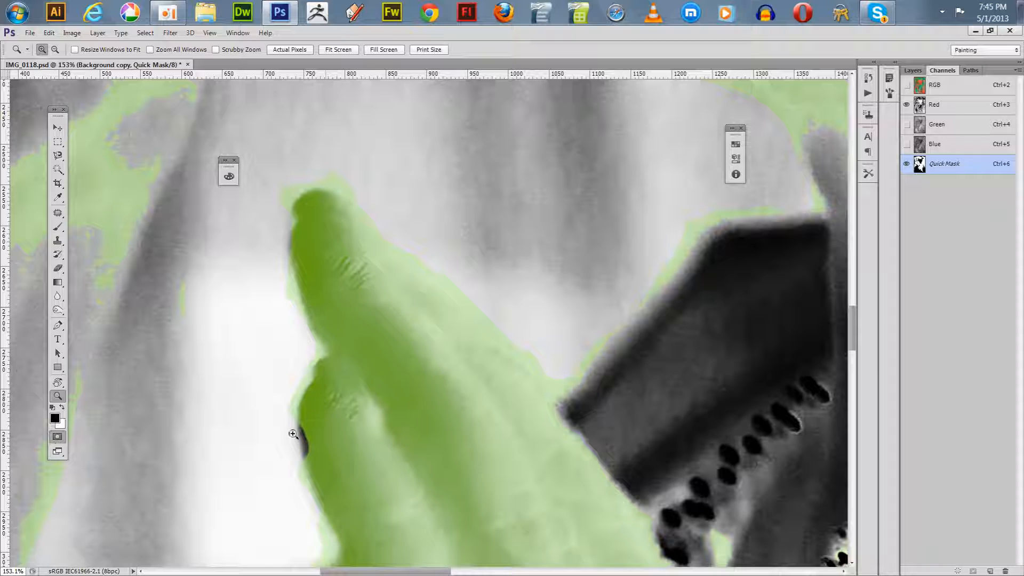
{"action": "key", "text": "b"}
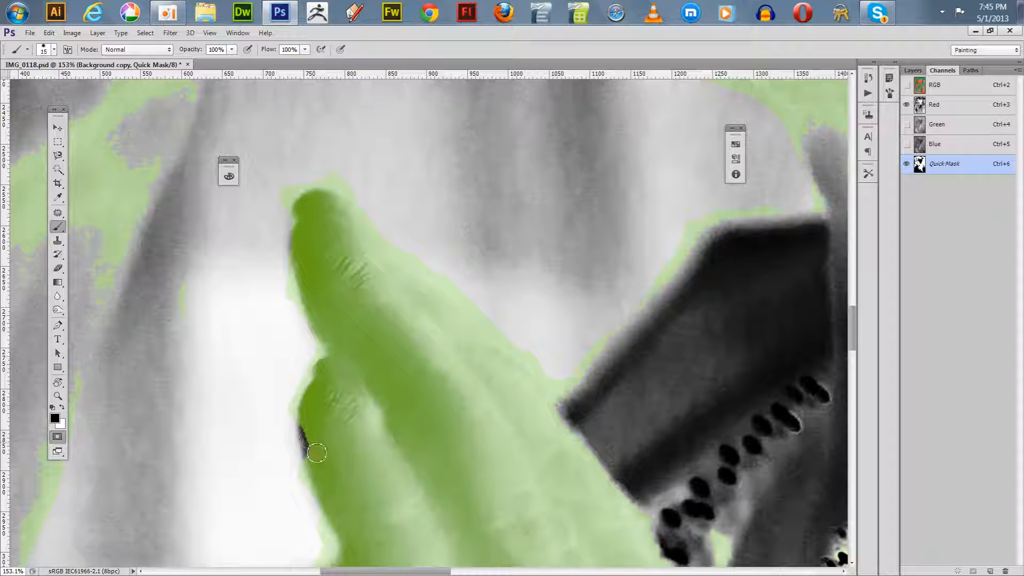
{"action": "left_click_drag", "start_coordinate": [316, 453], "coordinate": [309, 437]}
Step: Erase the mask spilling past the lower hand's outline, around both fingertips and along the upper edge toward the collar
{"action": "key", "text": "x"}
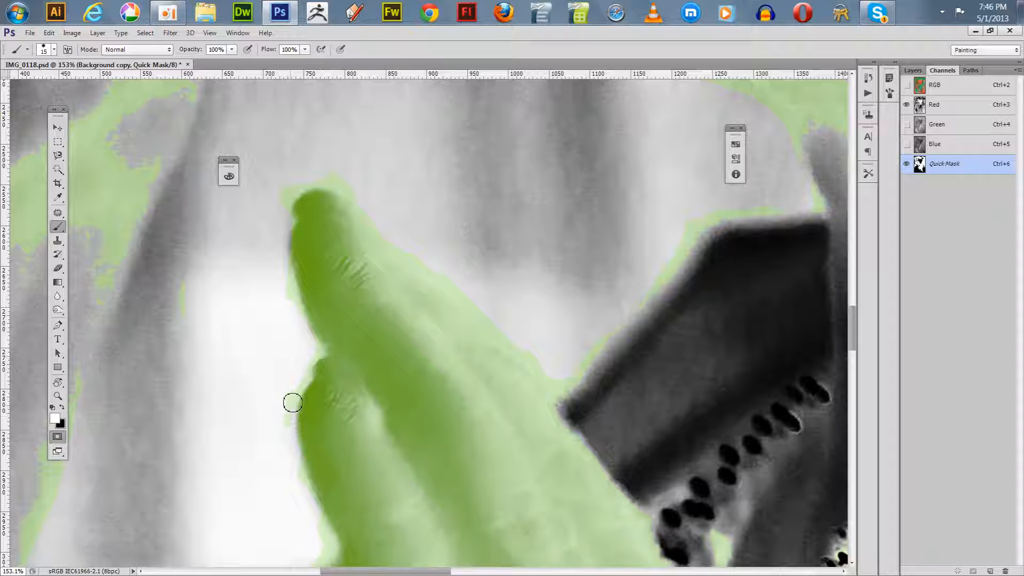
{"action": "left_click_drag", "start_coordinate": [290, 435], "coordinate": [297, 403]}
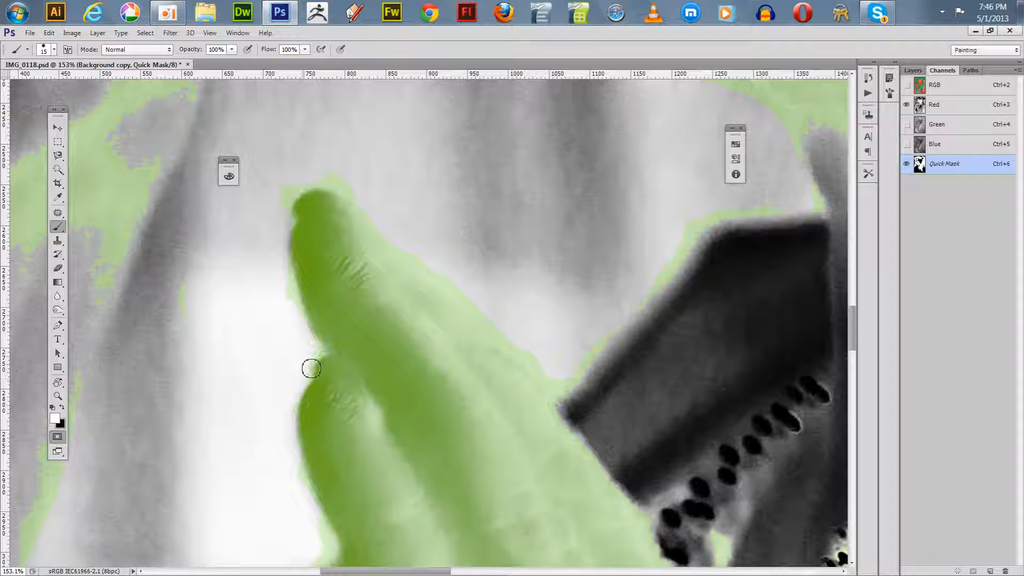
{"action": "left_click_drag", "start_coordinate": [312, 368], "coordinate": [290, 287]}
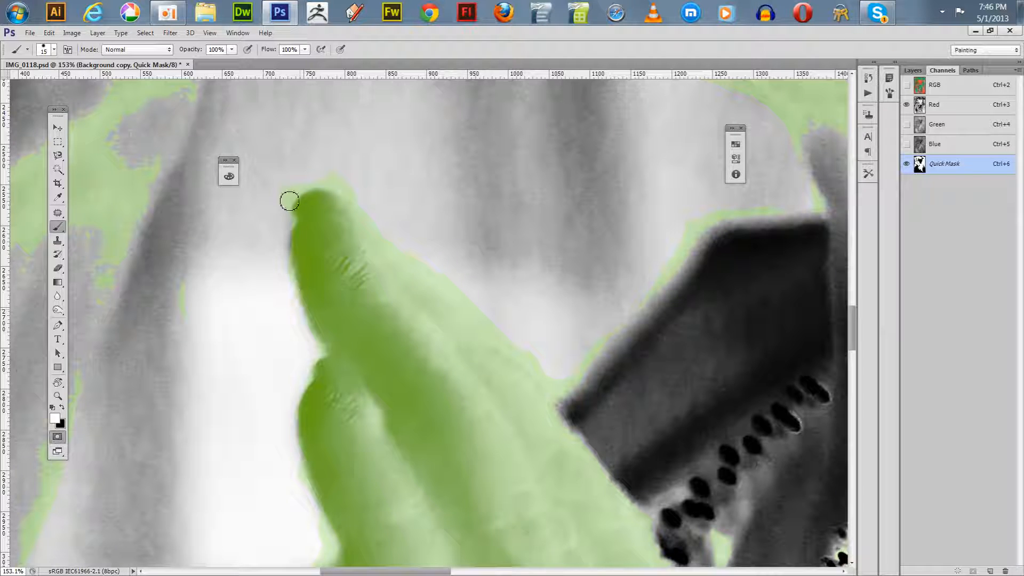
{"action": "mouse_move", "coordinate": [283, 217]}
{"action": "left_mouse_down"}
{"action": "mouse_move", "coordinate": [295, 185]}
{"action": "mouse_move", "coordinate": [307, 184]}
{"action": "mouse_move", "coordinate": [304, 192]}
{"action": "mouse_move", "coordinate": [321, 181]}
{"action": "left_mouse_up"}
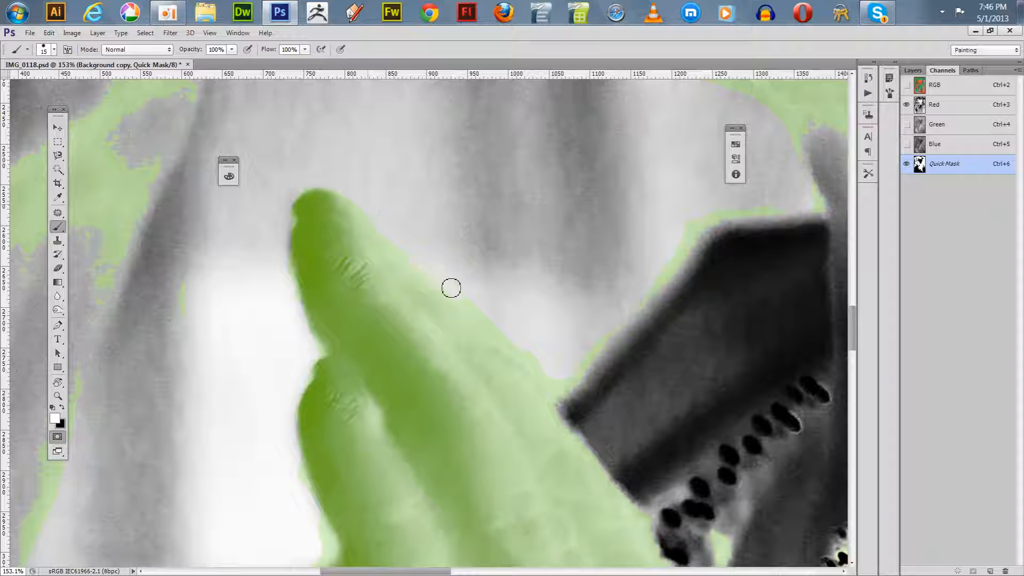
{"action": "mouse_move", "coordinate": [450, 288]}
{"action": "left_mouse_down"}
{"action": "mouse_move", "coordinate": [551, 385]}
{"action": "mouse_move", "coordinate": [562, 392]}
{"action": "mouse_move", "coordinate": [576, 368]}
{"action": "left_mouse_up"}
Step: Erase the thin mask fringe from the background along the dark collar's outer edge, down to where it meets the hand
{"action": "left_click_drag", "start_coordinate": [582, 283], "coordinate": [489, 299]}
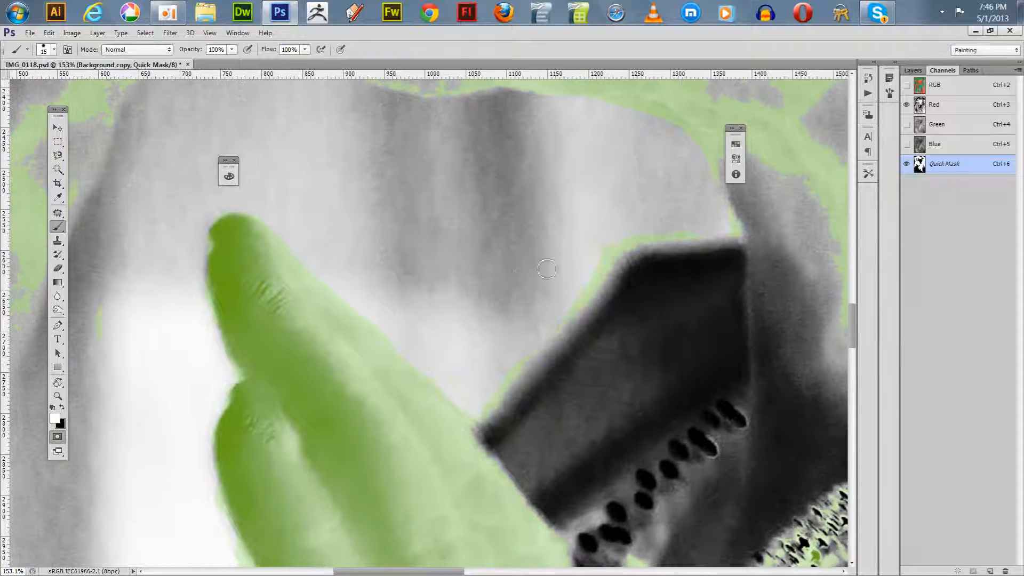
{"action": "left_click_drag", "start_coordinate": [538, 329], "coordinate": [496, 407]}
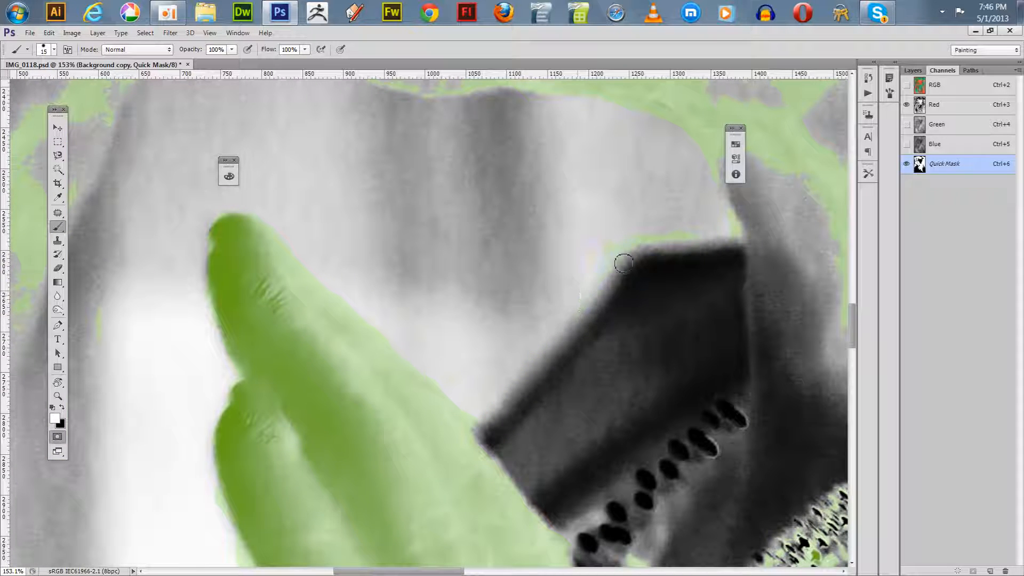
{"action": "mouse_move", "coordinate": [628, 253]}
{"action": "left_mouse_down"}
{"action": "mouse_move", "coordinate": [707, 238]}
{"action": "mouse_move", "coordinate": [639, 238]}
{"action": "mouse_move", "coordinate": [621, 254]}
{"action": "mouse_move", "coordinate": [702, 243]}
{"action": "left_mouse_up"}
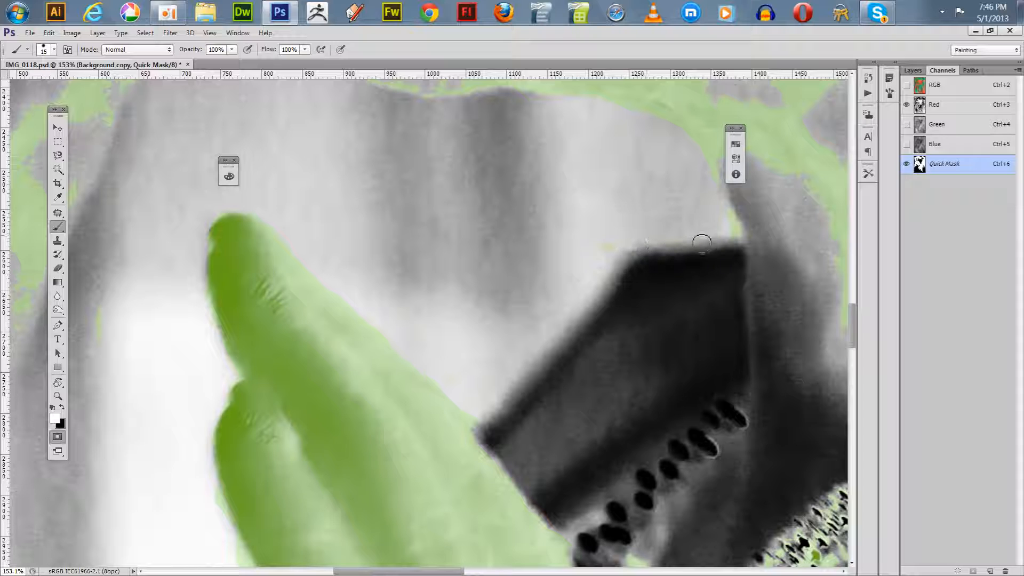
{"action": "mouse_move", "coordinate": [497, 379]}
{"action": "left_mouse_down"}
{"action": "mouse_move", "coordinate": [465, 410]}
{"action": "mouse_move", "coordinate": [481, 428]}
{"action": "mouse_move", "coordinate": [451, 394]}
{"action": "mouse_move", "coordinate": [471, 398]}
{"action": "mouse_move", "coordinate": [377, 297]}
{"action": "mouse_move", "coordinate": [363, 310]}
{"action": "mouse_move", "coordinate": [479, 430]}
{"action": "left_mouse_up"}
Step: Try a 12% Quick Mask overlay opacity, raise the opacity for a stronger overlay, and return to the mask view
{"action": "double_click", "coordinate": [58, 440]}
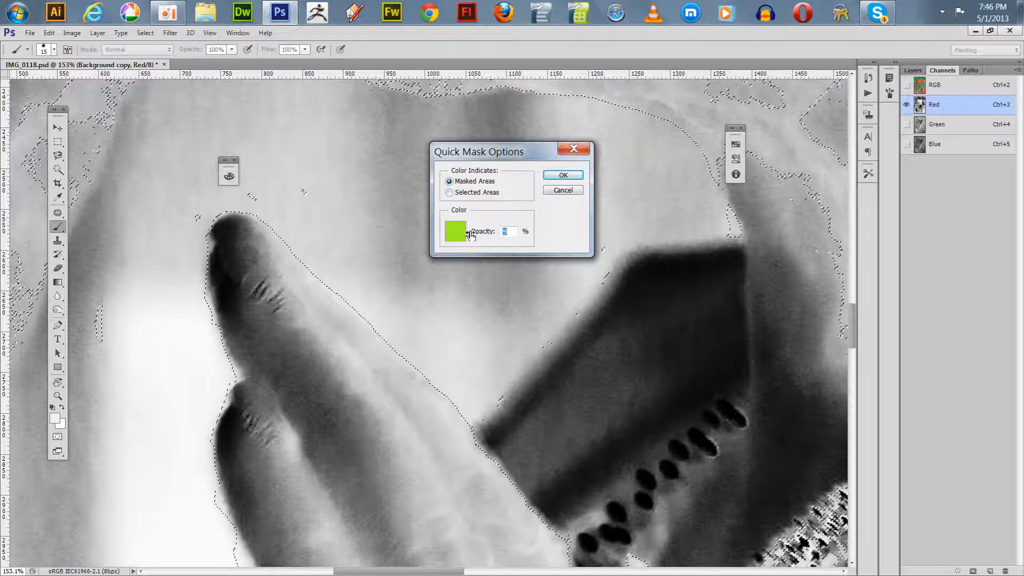
{"action": "left_click", "coordinate": [563, 175]}
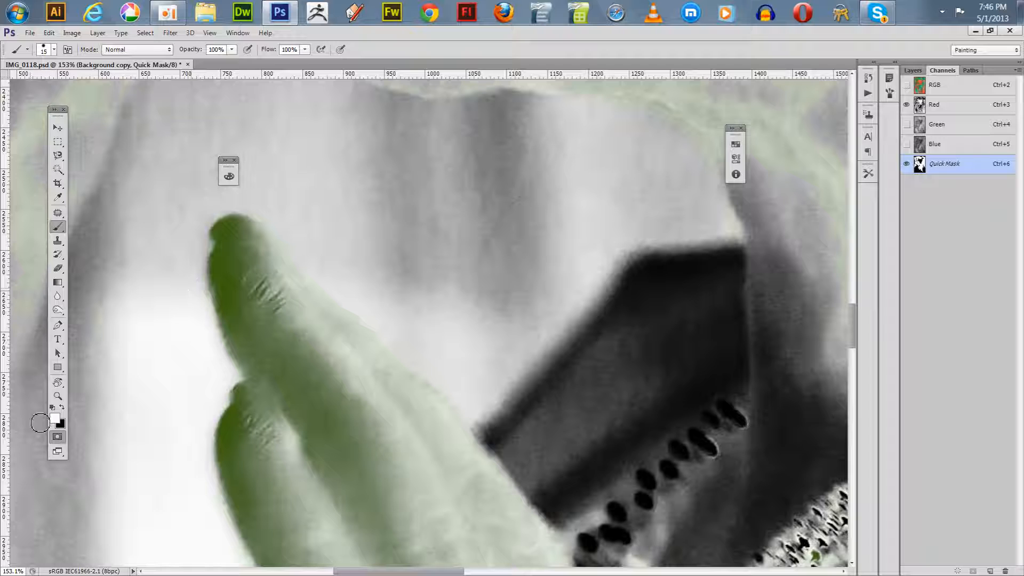
{"action": "double_click", "coordinate": [59, 438]}
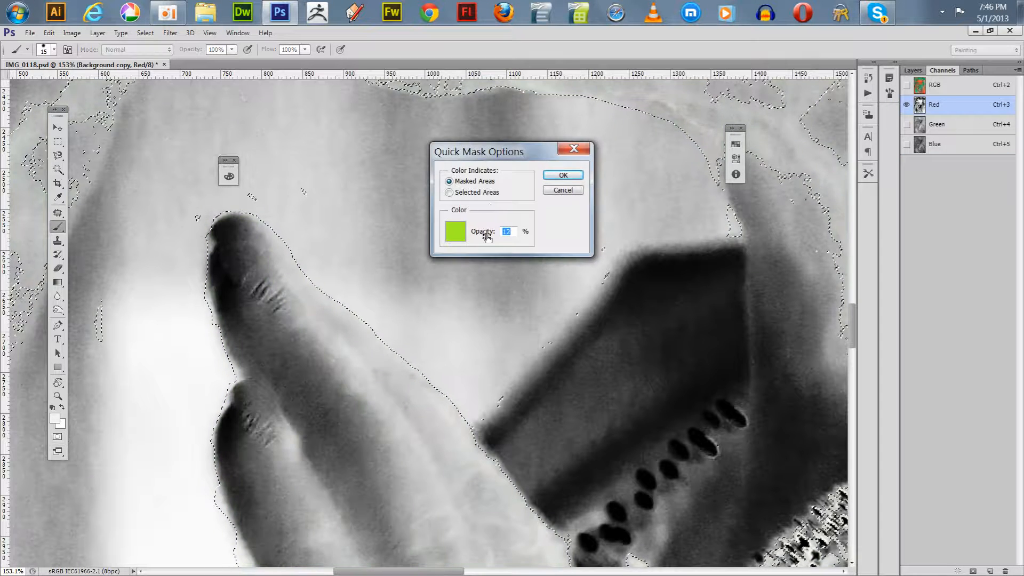
{"action": "left_click", "coordinate": [564, 174]}
{"action": "key", "text": "q"}
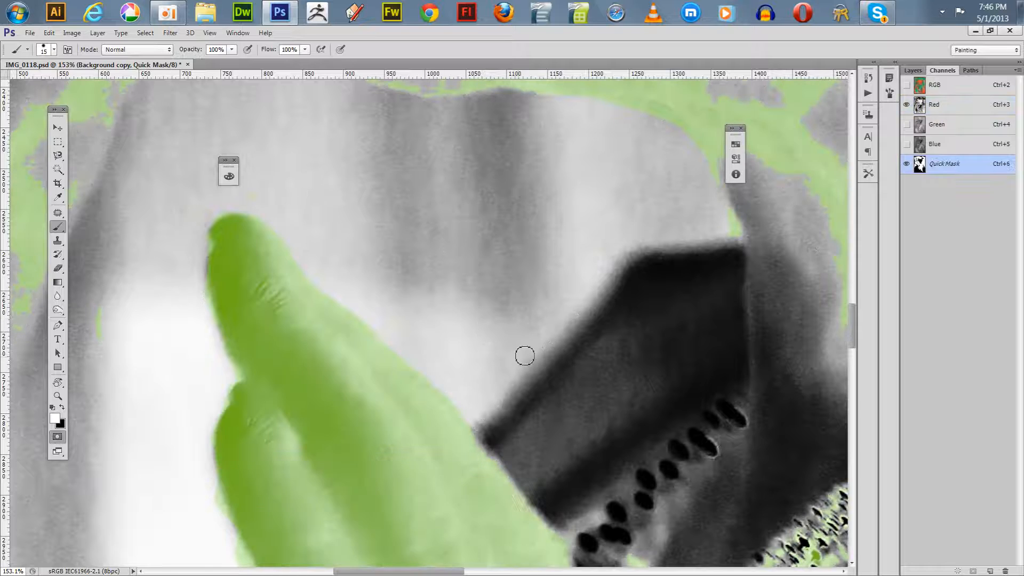
Step: Erase the mask spilling below the jawline and beside the front of the neck, and check the resulting selection outline
{"action": "key", "text": "x"}
{"action": "left_click_drag", "start_coordinate": [649, 267], "coordinate": [574, 304]}
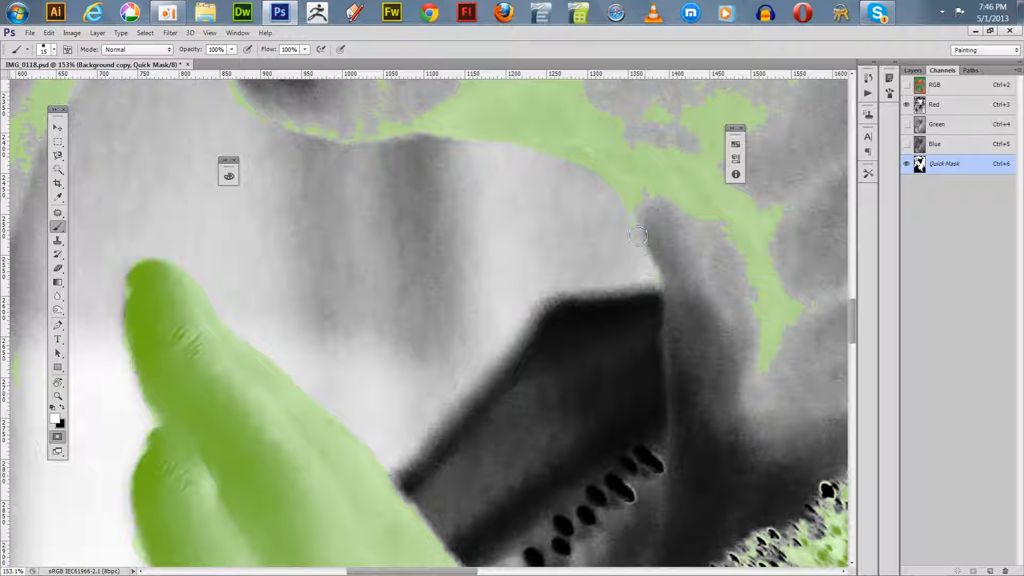
{"action": "left_click_drag", "start_coordinate": [546, 194], "coordinate": [558, 272]}
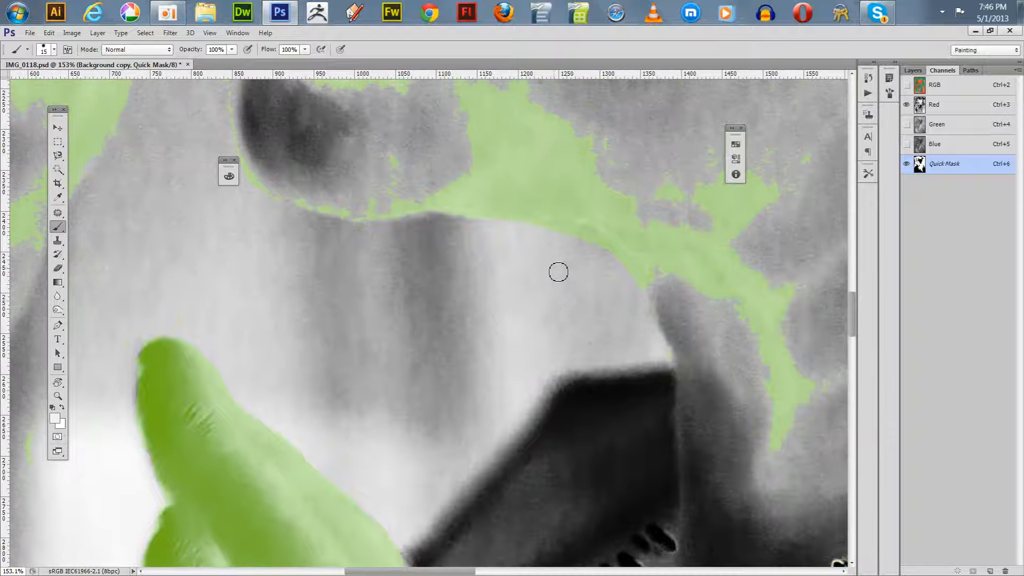
{"action": "key", "text": "q"}
{"action": "key", "text": "q"}
{"action": "left_click_drag", "start_coordinate": [596, 241], "coordinate": [644, 280]}
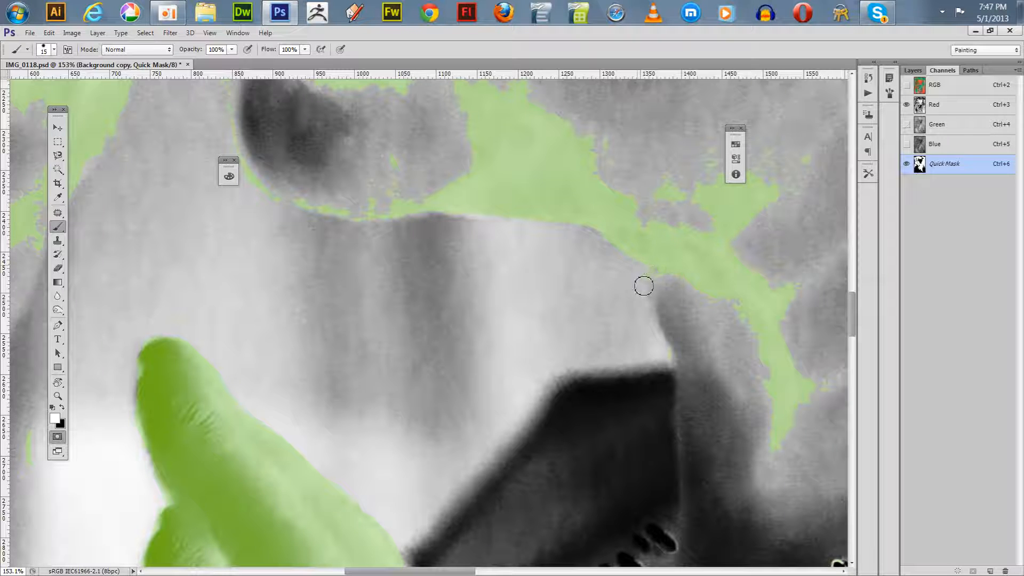
{"action": "key", "text": "q"}
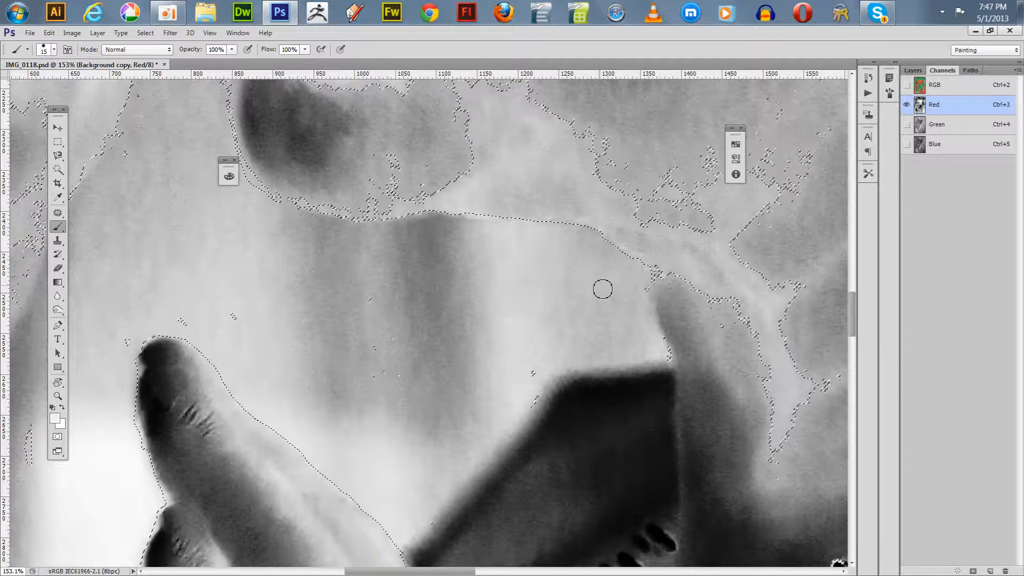
{"action": "key", "text": "q"}
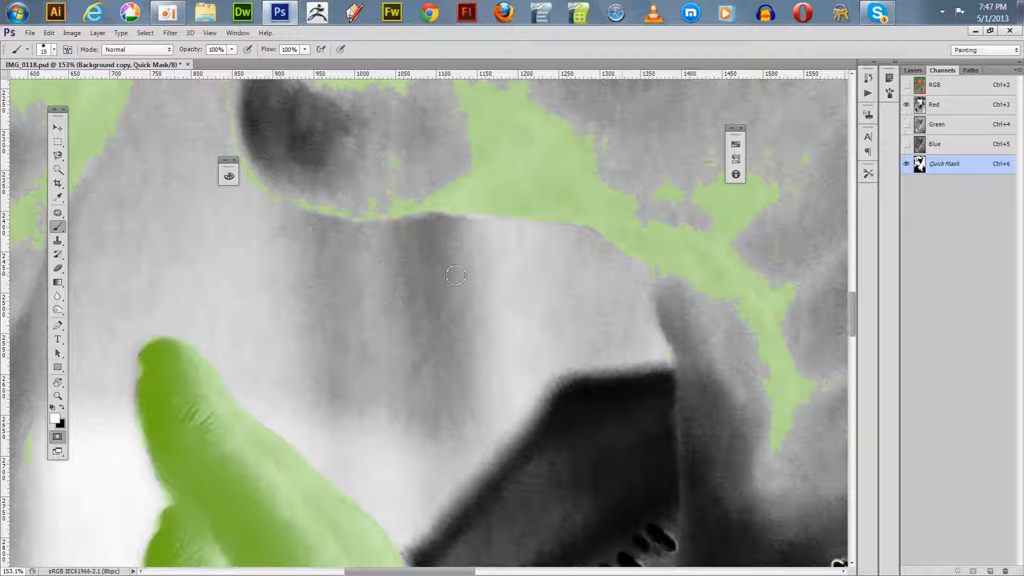
Step: Examine the mask and selection outline up close where the raised hand meets the lips and chin
{"action": "left_click_drag", "start_coordinate": [456, 276], "coordinate": [710, 488]}
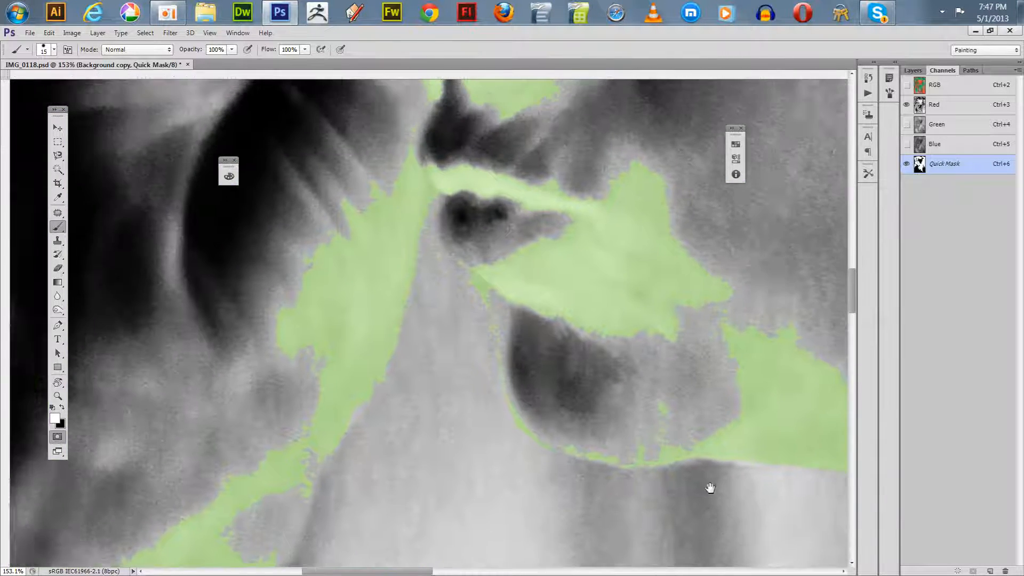
{"action": "mouse_move", "coordinate": [431, 358]}
{"action": "left_mouse_down"}
{"action": "mouse_move", "coordinate": [494, 395]}
{"action": "mouse_move", "coordinate": [519, 453]}
{"action": "left_mouse_up"}
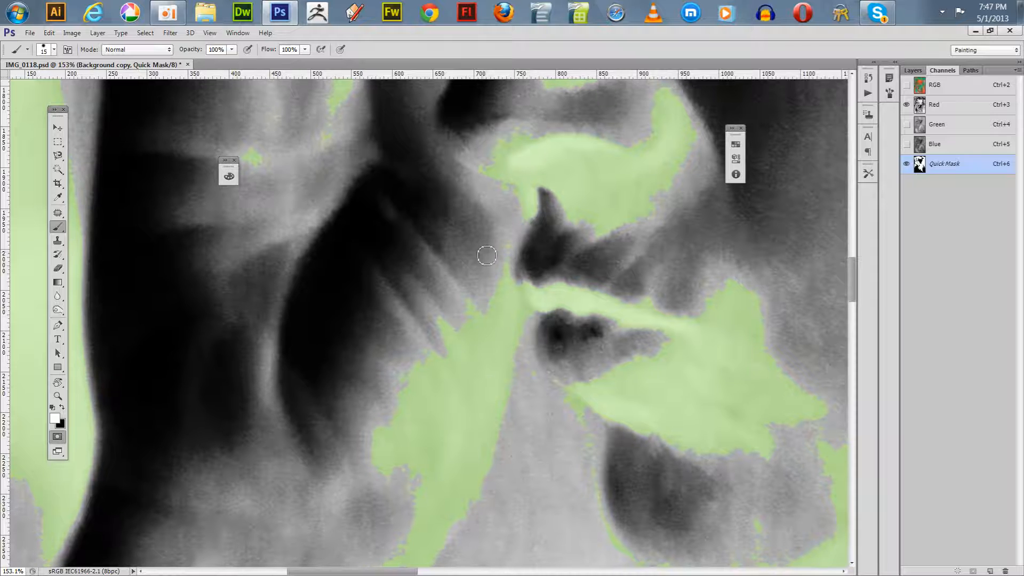
{"action": "key", "text": "q"}
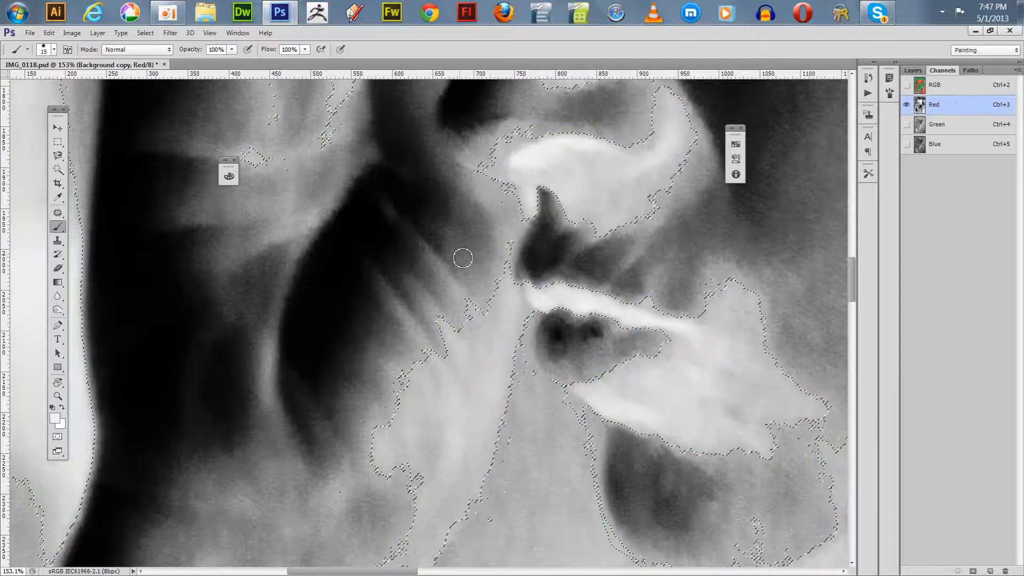
{"action": "key", "text": "q"}
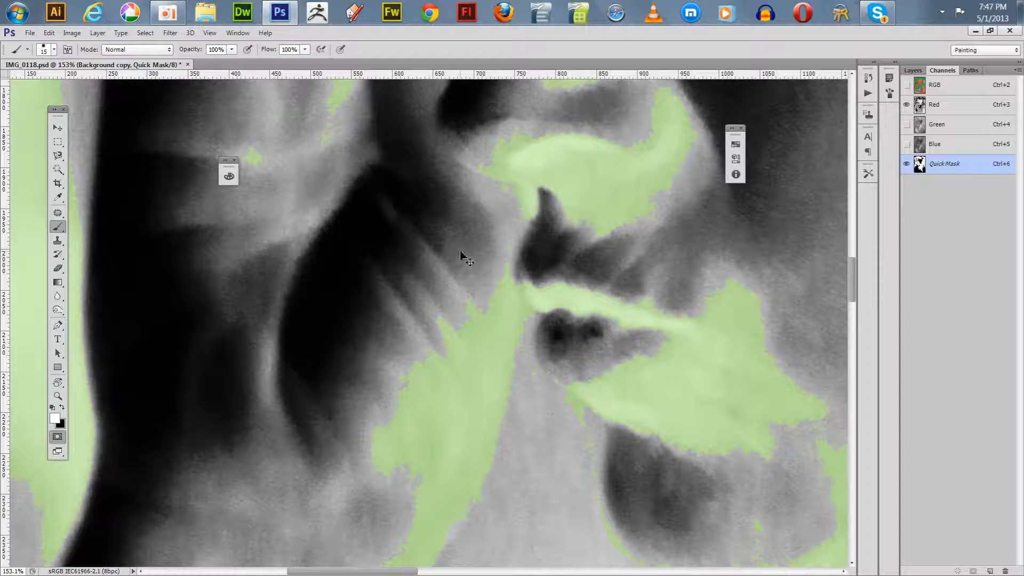
{"action": "key", "text": "ctrl+minus"}
{"action": "key", "text": "ctrl+minus"}
{"action": "key", "text": "ctrl+minus"}
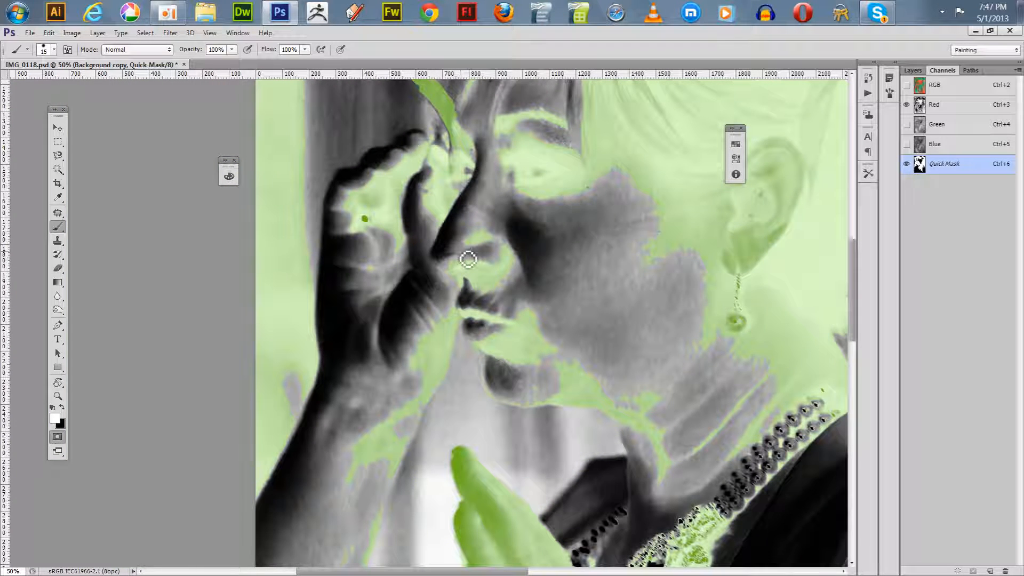
{"action": "key", "text": "ctrl+plus"}
{"action": "key", "text": "ctrl+plus"}
{"action": "key", "text": "ctrl+plus"}
{"action": "key", "text": "ctrl+plus"}
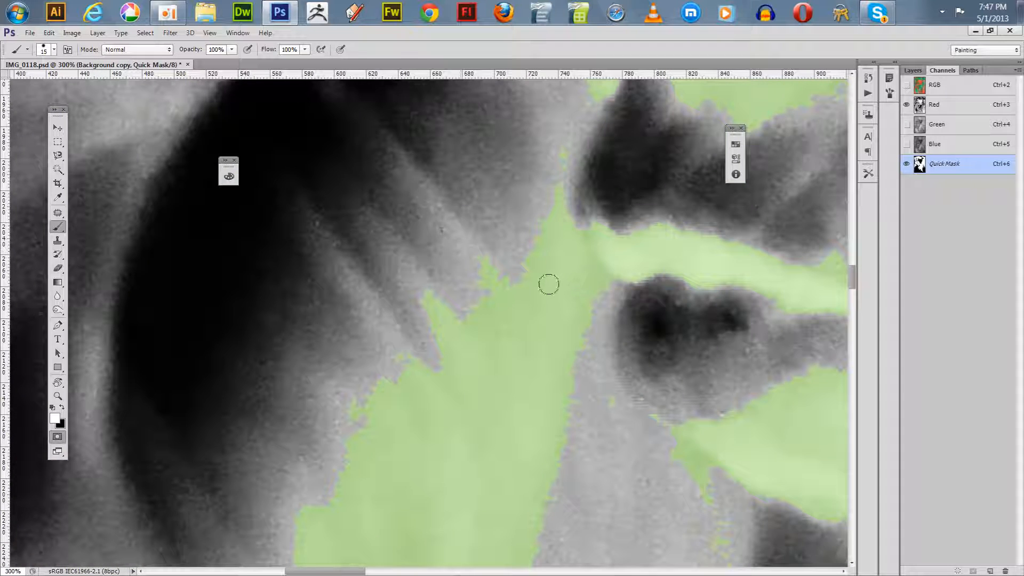
{"action": "key", "text": "z"}
{"action": "left_click", "coordinate": [578, 288]}
{"action": "left_click_drag", "start_coordinate": [545, 301], "coordinate": [496, 302]}
{"action": "key", "text": "ctrl+minus"}
{"action": "key", "text": "ctrl+minus"}
{"action": "key", "text": "ctrl+minus"}
{"action": "key", "text": "ctrl+minus"}
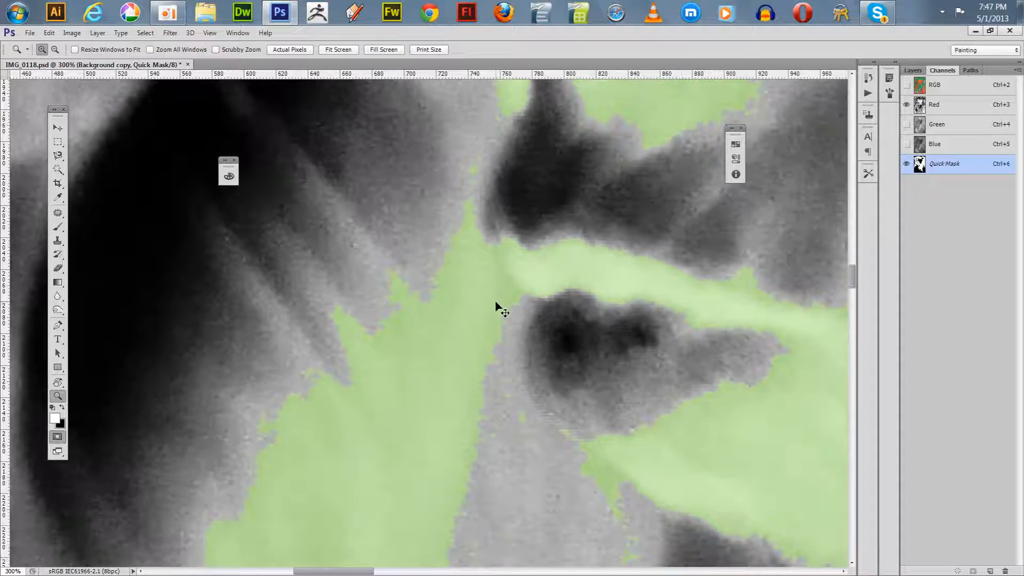
Step: Check the selection outline around the face and erase stray mask from the background between the lower lip and the raised forearm
{"action": "key", "text": "q"}
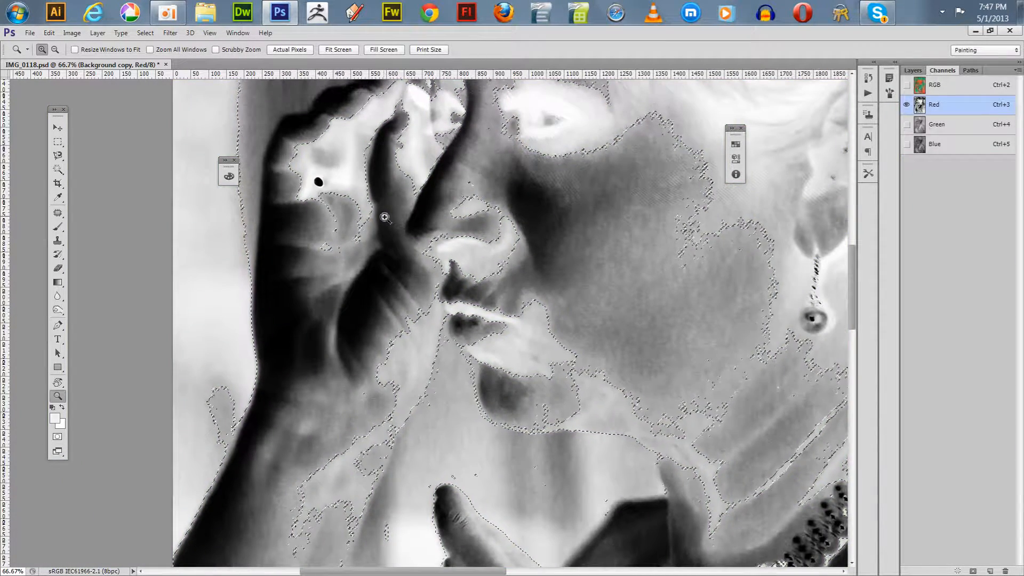
{"action": "key", "text": "q"}
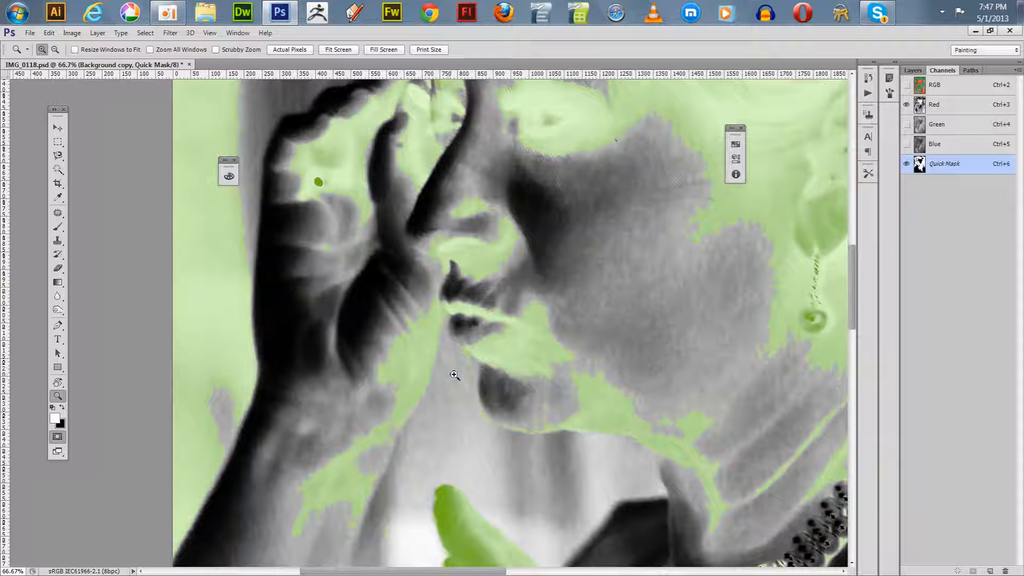
{"action": "key", "text": "b"}
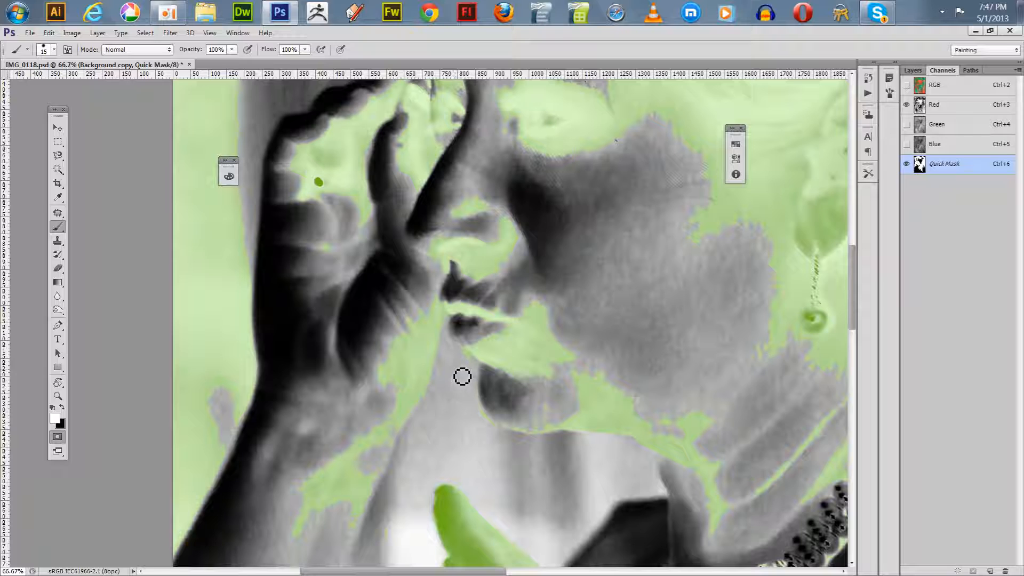
{"action": "mouse_move", "coordinate": [468, 373]}
{"action": "left_mouse_down"}
{"action": "mouse_move", "coordinate": [466, 357]}
{"action": "mouse_move", "coordinate": [496, 432]}
{"action": "mouse_move", "coordinate": [454, 344]}
{"action": "left_mouse_up"}
Step: Paint a thin mask outline with black along the collar's edge, the front of the neck and the underside of the chin
{"action": "left_click_drag", "start_coordinate": [651, 336], "coordinate": [603, 231]}
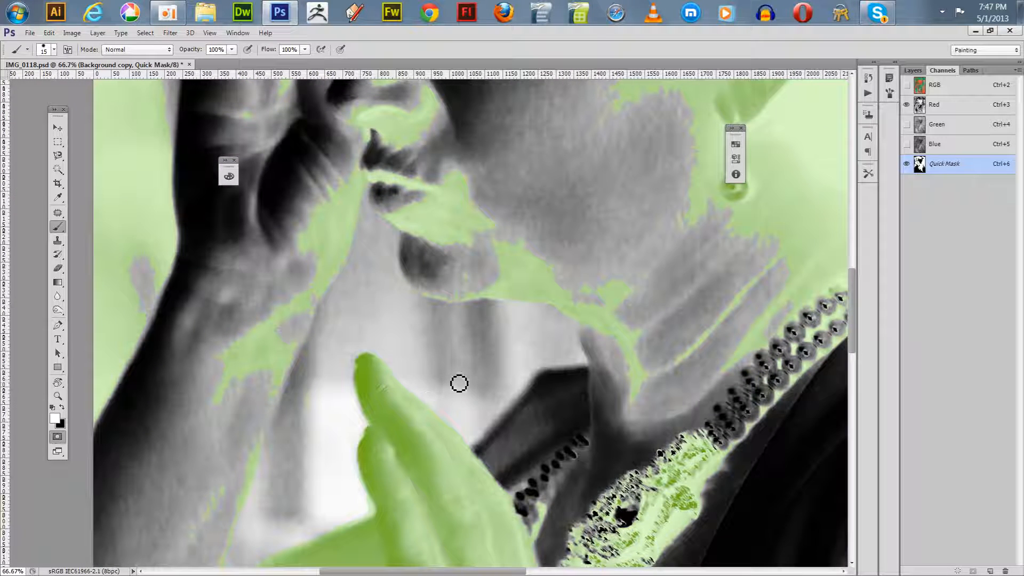
{"action": "key", "text": "x"}
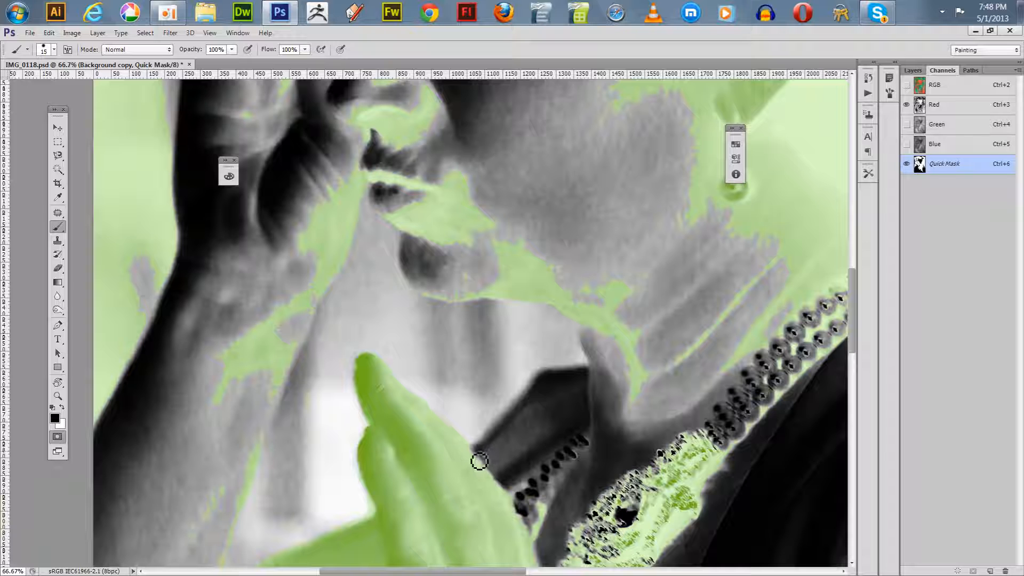
{"action": "mouse_move", "coordinate": [478, 461]}
{"action": "left_mouse_down"}
{"action": "mouse_move", "coordinate": [546, 376]}
{"action": "mouse_move", "coordinate": [601, 373]}
{"action": "mouse_move", "coordinate": [586, 327]}
{"action": "left_mouse_up"}
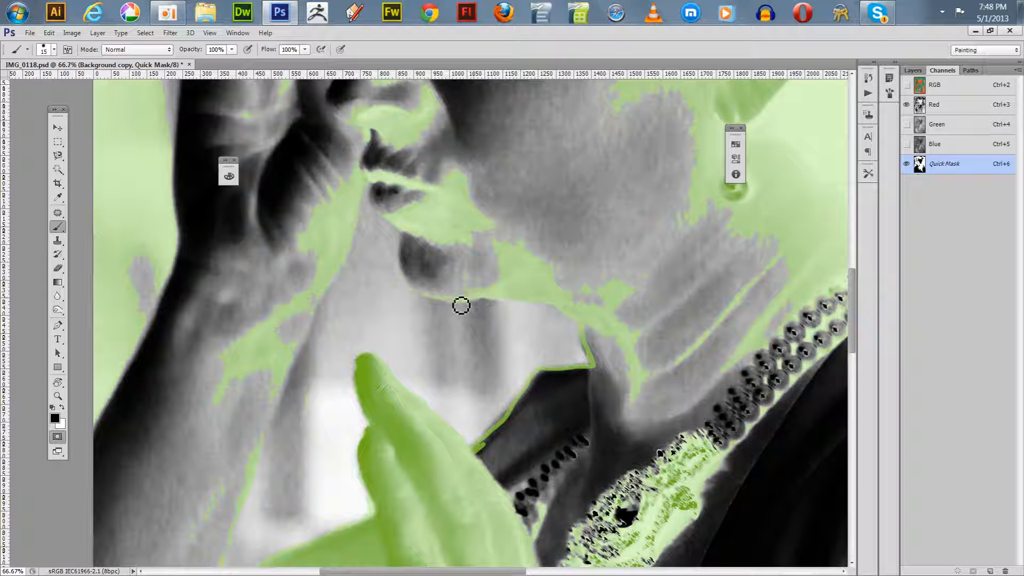
{"action": "mouse_move", "coordinate": [462, 305]}
{"action": "left_mouse_down"}
{"action": "mouse_move", "coordinate": [414, 289]}
{"action": "mouse_move", "coordinate": [411, 238]}
{"action": "mouse_move", "coordinate": [418, 292]}
{"action": "mouse_move", "coordinate": [456, 304]}
{"action": "mouse_move", "coordinate": [537, 303]}
{"action": "left_mouse_up"}
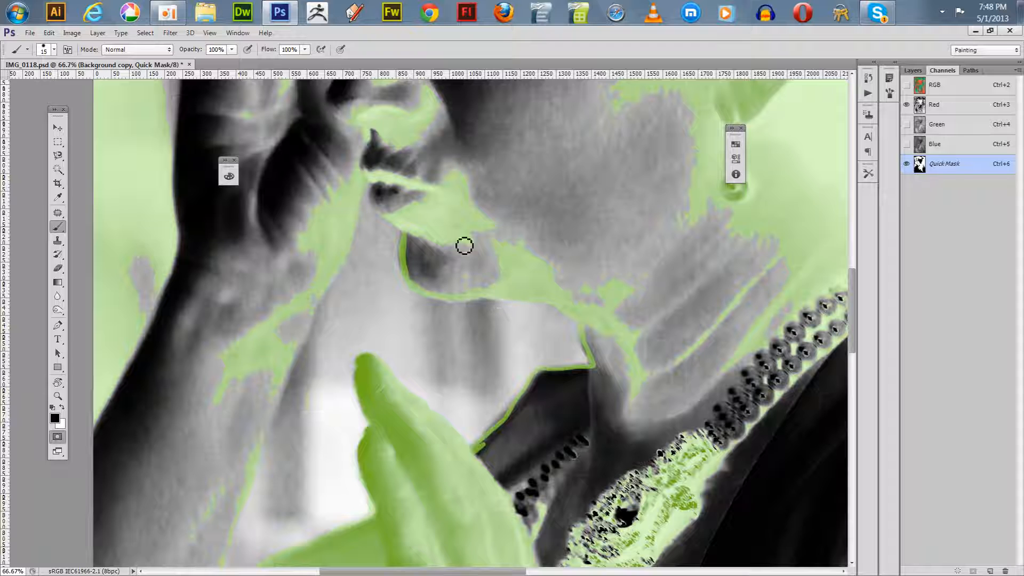
Step: Paint the quick mask along the lip's front edge and into the dark gap beneath the nose
{"action": "left_click_drag", "start_coordinate": [465, 246], "coordinate": [558, 348]}
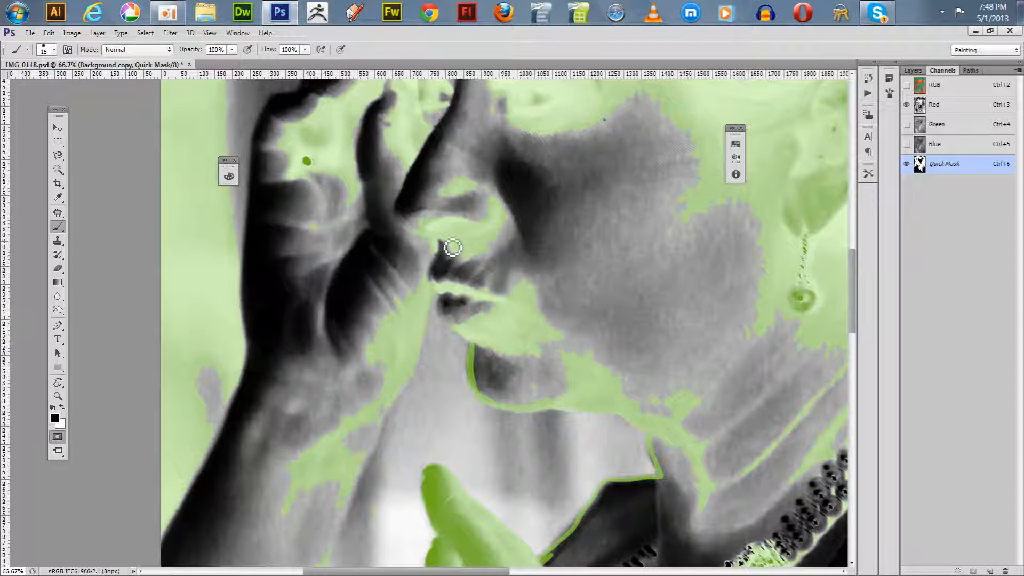
{"action": "mouse_move", "coordinate": [442, 244]}
{"action": "left_mouse_down"}
{"action": "mouse_move", "coordinate": [441, 313]}
{"action": "mouse_move", "coordinate": [462, 336]}
{"action": "left_mouse_up"}
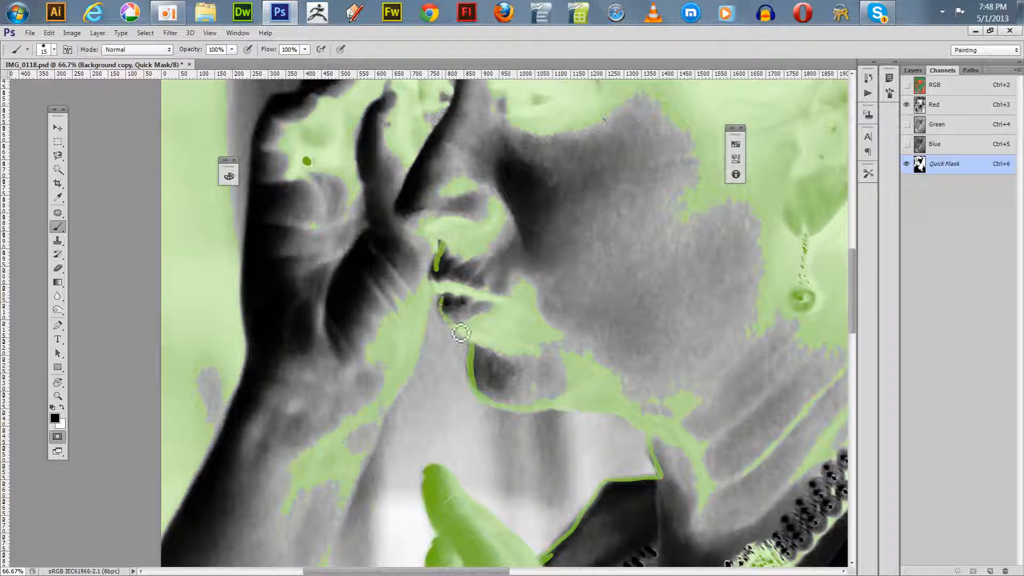
{"action": "mouse_move", "coordinate": [446, 287]}
{"action": "left_mouse_down"}
{"action": "mouse_move", "coordinate": [440, 248]}
{"action": "mouse_move", "coordinate": [416, 252]}
{"action": "mouse_move", "coordinate": [415, 263]}
{"action": "mouse_move", "coordinate": [469, 265]}
{"action": "left_mouse_up"}
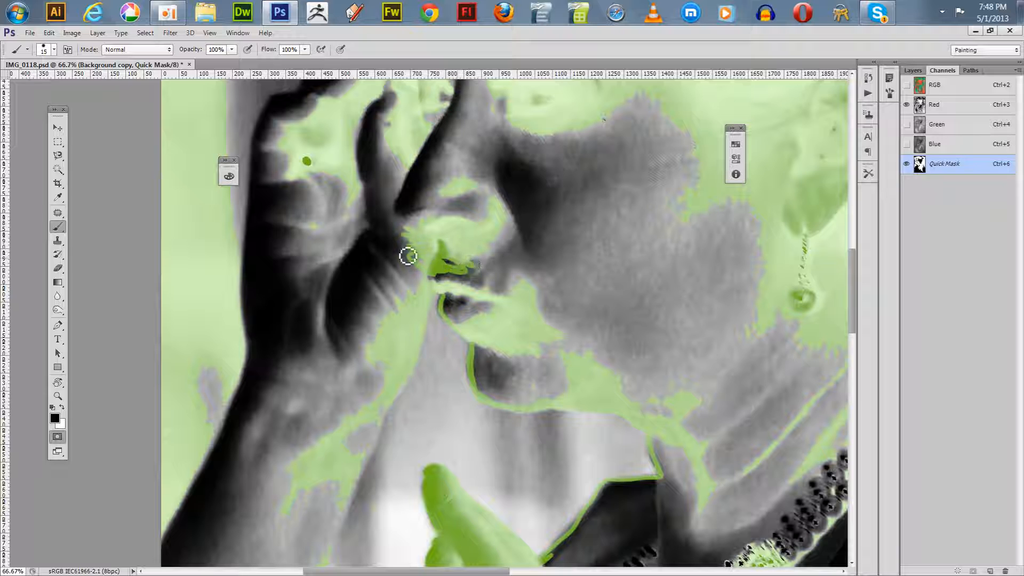
Step: Paint a mask line along the raised forearm's inner edge down to the other arm
{"action": "left_click_drag", "start_coordinate": [334, 359], "coordinate": [387, 289]}
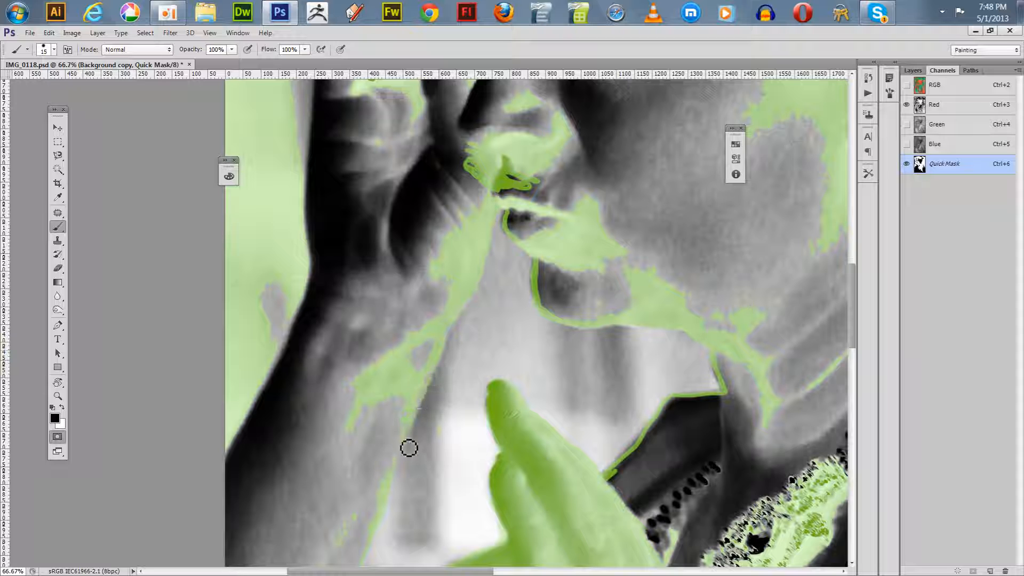
{"action": "left_click_drag", "start_coordinate": [370, 427], "coordinate": [440, 284]}
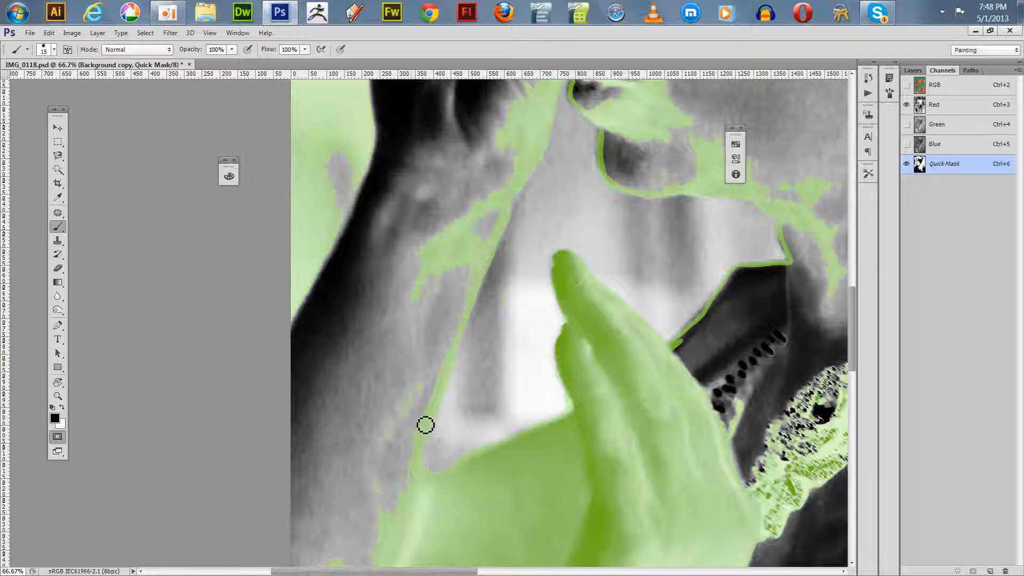
{"action": "left_click_drag", "start_coordinate": [409, 311], "coordinate": [375, 430]}
Step: Outline the outer edge of the raised hand with the mask, from below the knuckles up over the fingers
{"action": "left_click_drag", "start_coordinate": [446, 307], "coordinate": [446, 378]}
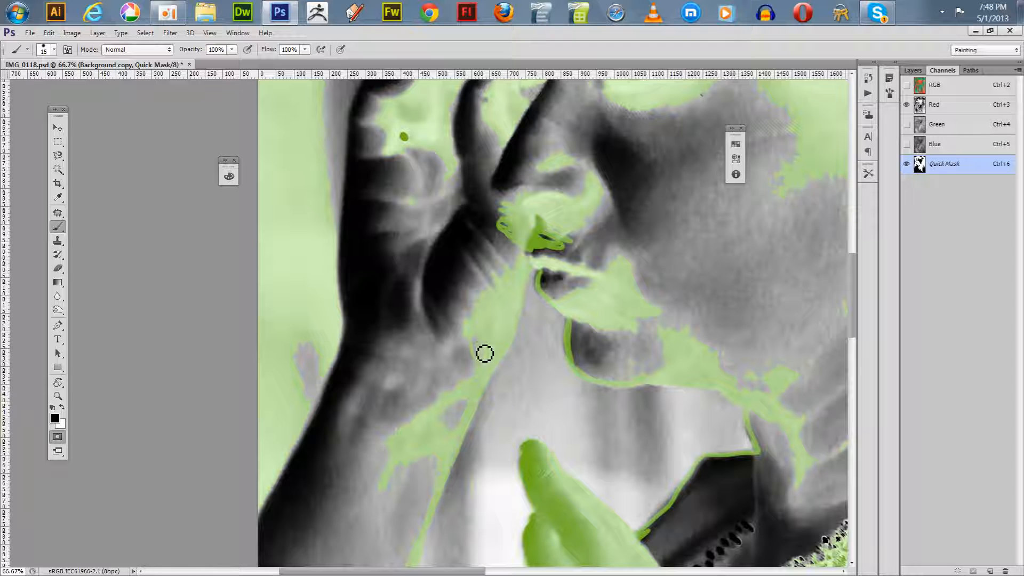
{"action": "left_click_drag", "start_coordinate": [464, 290], "coordinate": [464, 425]}
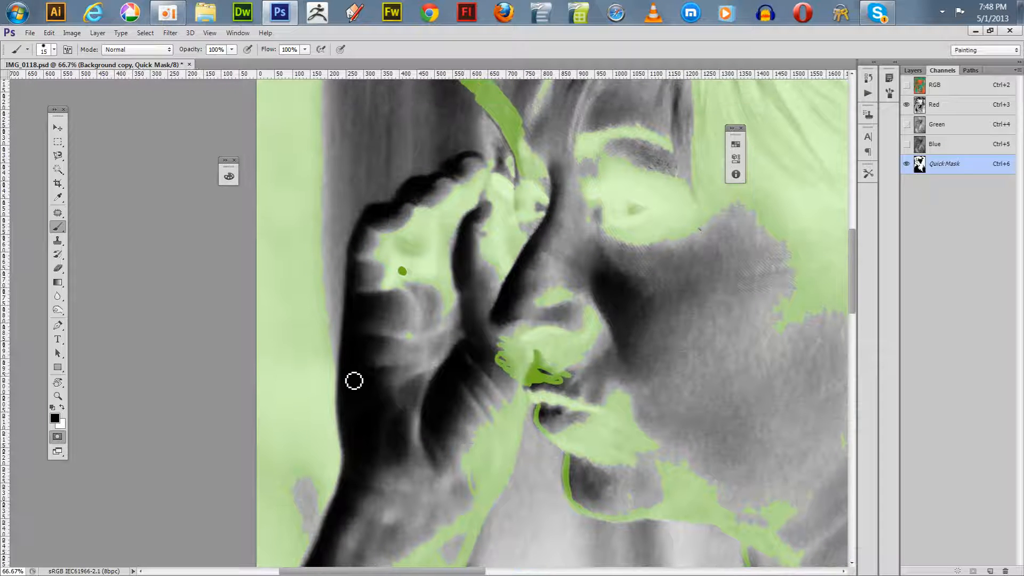
{"action": "mouse_move", "coordinate": [349, 358]}
{"action": "left_mouse_down"}
{"action": "mouse_move", "coordinate": [359, 247]}
{"action": "mouse_move", "coordinate": [376, 214]}
{"action": "mouse_move", "coordinate": [395, 211]}
{"action": "mouse_move", "coordinate": [425, 174]}
{"action": "left_mouse_up"}
{"action": "left_click_drag", "start_coordinate": [439, 222], "coordinate": [417, 318]}
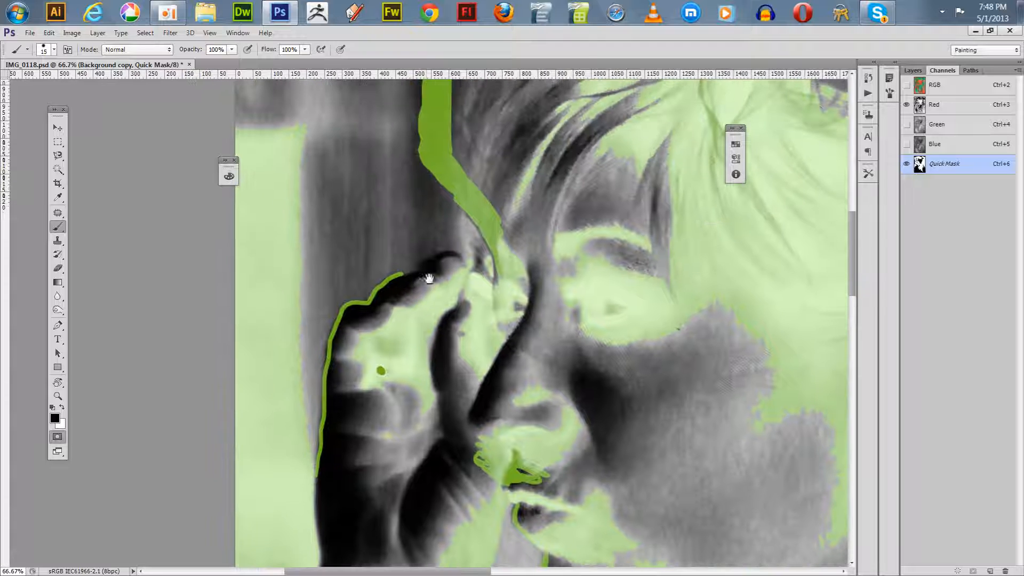
{"action": "mouse_move", "coordinate": [419, 282]}
{"action": "left_mouse_down"}
{"action": "mouse_move", "coordinate": [448, 258]}
{"action": "mouse_move", "coordinate": [482, 263]}
{"action": "left_mouse_up"}
{"action": "left_click_drag", "start_coordinate": [432, 297], "coordinate": [394, 385]}
{"action": "mouse_move", "coordinate": [433, 354]}
{"action": "left_mouse_down"}
{"action": "mouse_move", "coordinate": [435, 299]}
{"action": "mouse_move", "coordinate": [440, 335]}
{"action": "left_mouse_up"}
Step: Erase the mask from the background beside the raised hand with a white 300 px brush
{"action": "key", "text": "space"}
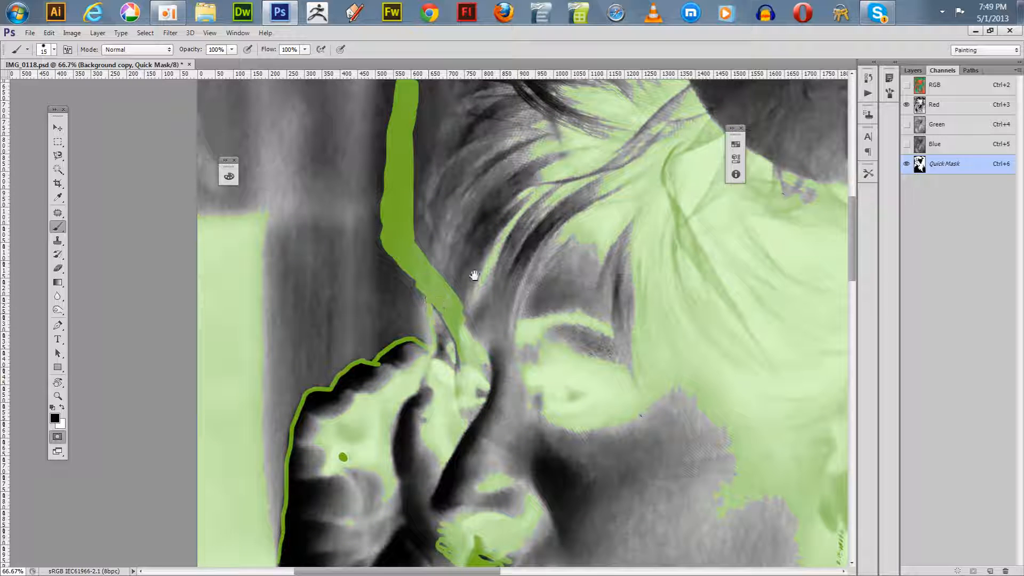
{"action": "key", "text": "ctrl+minus"}
{"action": "key", "text": "ctrl+minus"}
{"action": "key", "text": "ctrl+minus"}
{"action": "key", "text": "ctrl+minus"}
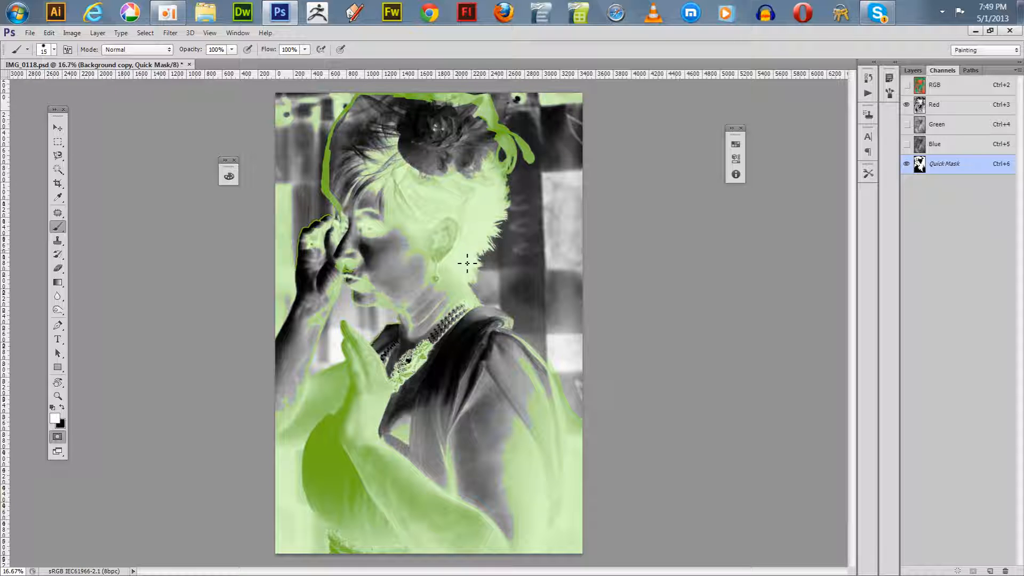
{"action": "key", "text": "bracketright"}
{"action": "key", "text": "bracketright"}
{"action": "key", "text": "bracketright"}
{"action": "key", "text": "bracketright"}
{"action": "key", "text": "bracketright"}
{"action": "key", "text": "bracketright"}
{"action": "key", "text": "bracketright"}
{"action": "key", "text": "bracketright"}
{"action": "key", "text": "bracketright"}
{"action": "key", "text": "bracketright"}
{"action": "key", "text": "bracketright"}
{"action": "key", "text": "bracketright"}
{"action": "left_click_drag", "start_coordinate": [281, 198], "coordinate": [286, 174]}
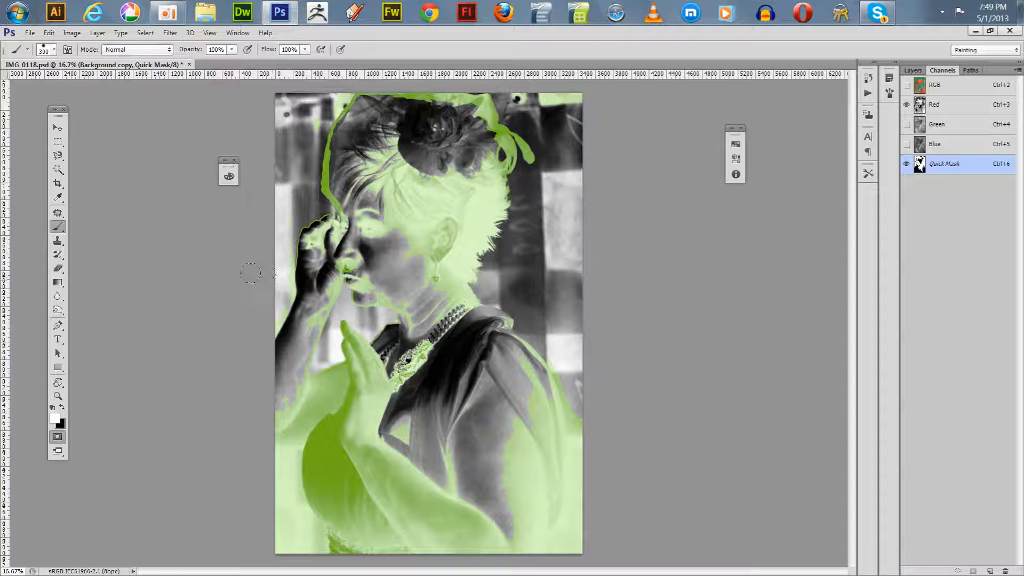
Step: Erase the leftover mask in the background next to the raised wrist with a white 90 px brush
{"action": "key", "text": "z"}
{"action": "left_click_drag", "start_coordinate": [256, 230], "coordinate": [366, 344]}
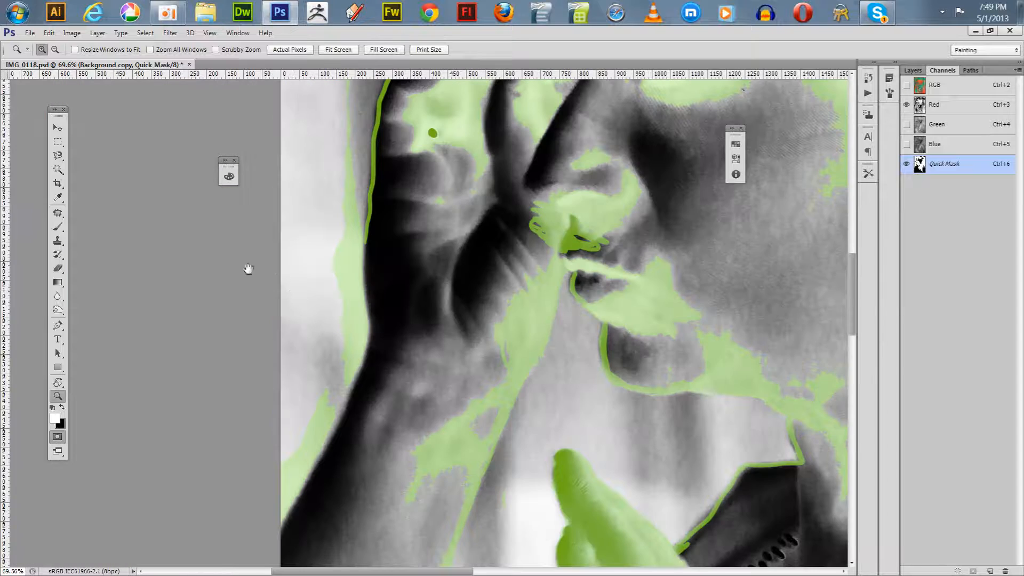
{"action": "left_click_drag", "start_coordinate": [248, 268], "coordinate": [338, 281]}
{"action": "left_click_drag", "start_coordinate": [347, 194], "coordinate": [329, 322]}
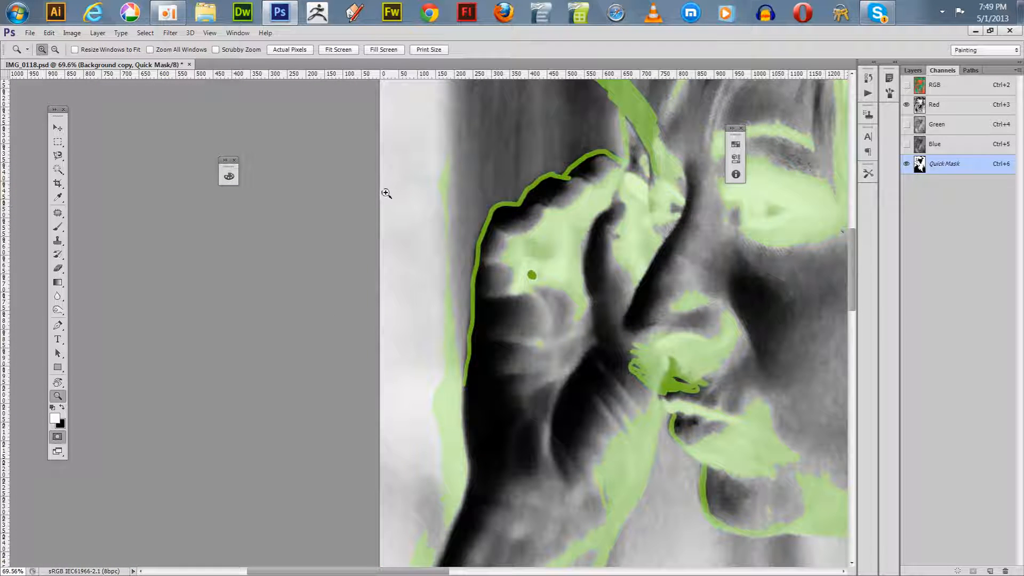
{"action": "key", "text": "b"}
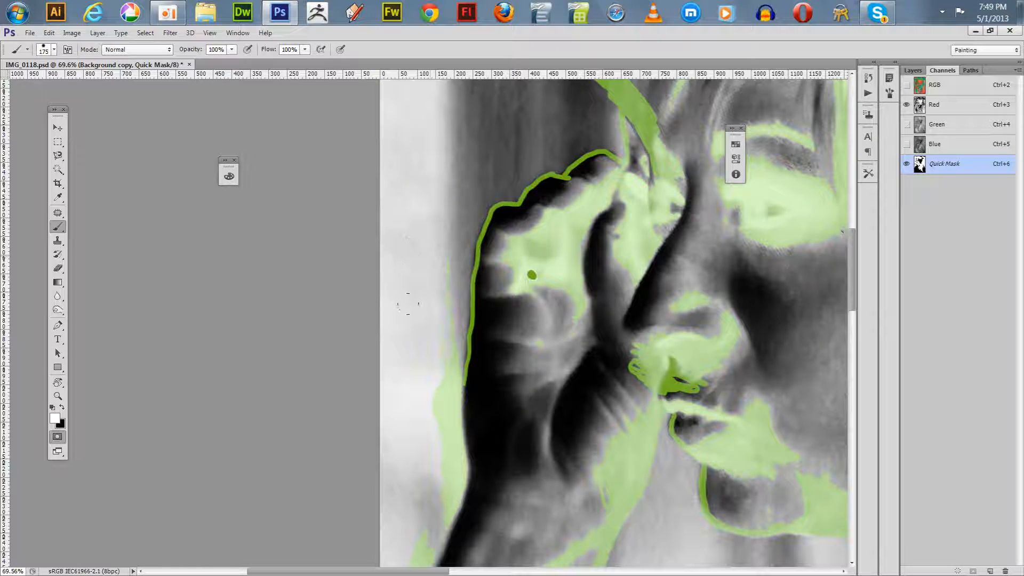
{"action": "key", "text": "bracketleft"}
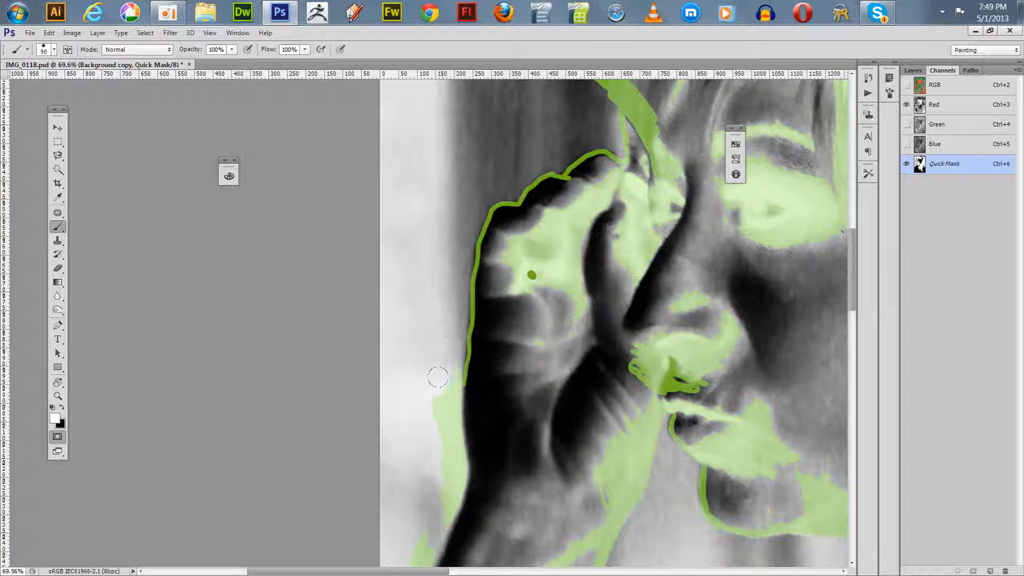
{"action": "mouse_move", "coordinate": [437, 376]}
{"action": "left_mouse_down"}
{"action": "mouse_move", "coordinate": [432, 421]}
{"action": "mouse_move", "coordinate": [441, 362]}
{"action": "mouse_move", "coordinate": [436, 399]}
{"action": "left_mouse_up"}
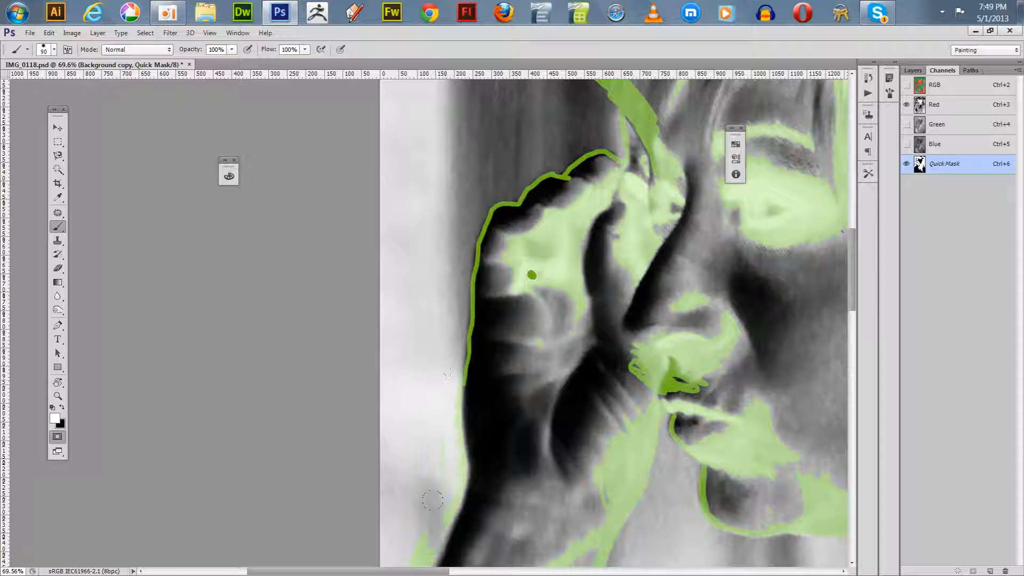
Step: Clear the remaining mask along the outside of the wrist and forearm, reducing the brush to 70 and 40 px
{"action": "scroll", "coordinate": [389, 466], "scroll_direction": "down", "scroll_amount": 2}
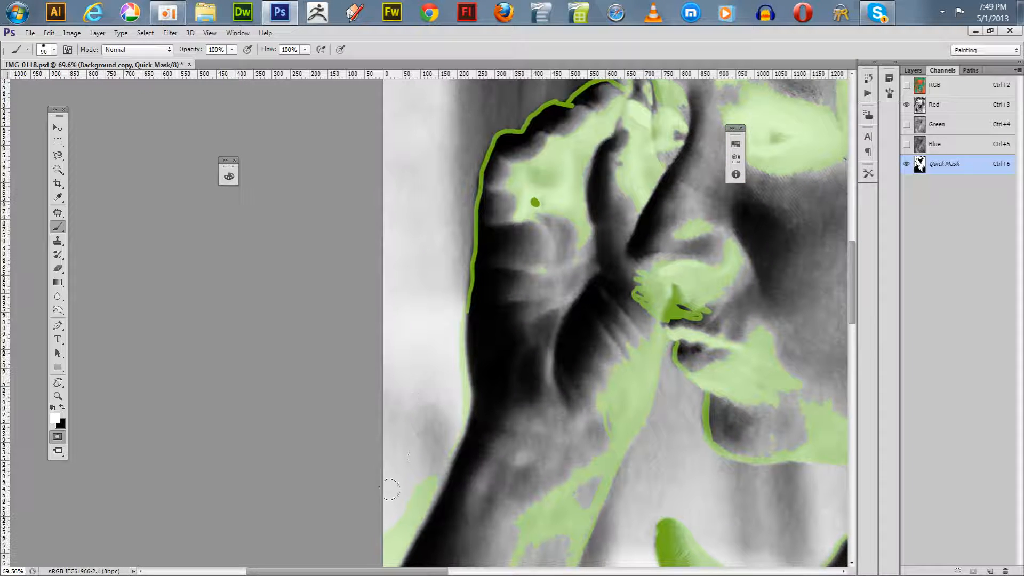
{"action": "left_click_drag", "start_coordinate": [420, 467], "coordinate": [417, 478]}
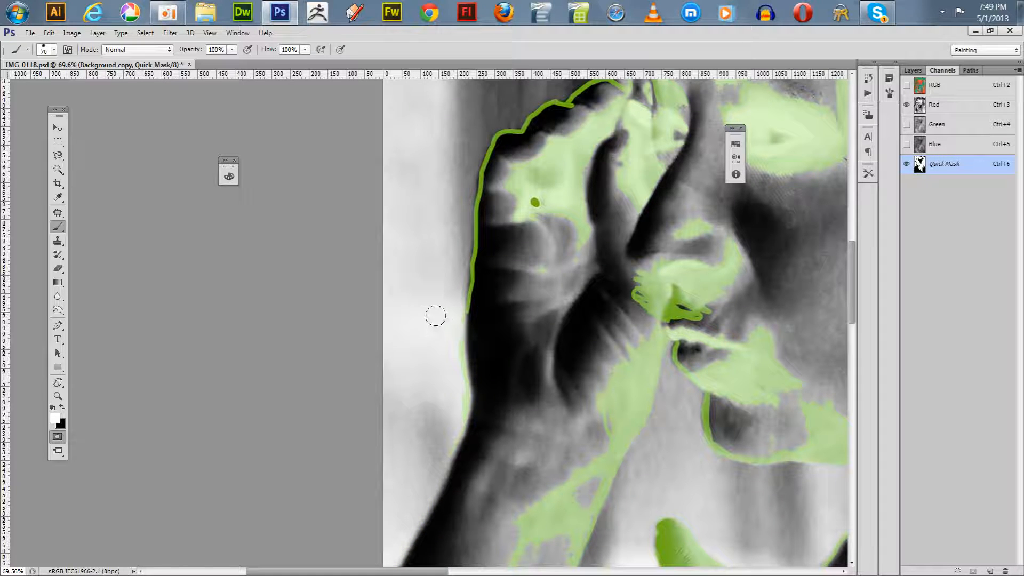
{"action": "left_click_drag", "start_coordinate": [455, 345], "coordinate": [462, 368]}
{"action": "key", "text": "["}
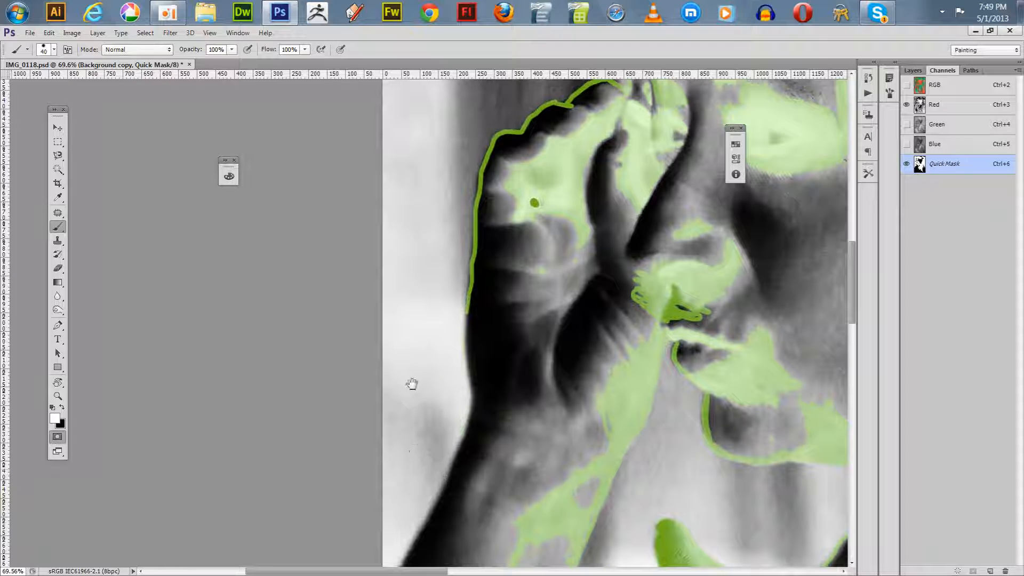
{"action": "scroll", "coordinate": [421, 354], "scroll_direction": "down", "scroll_amount": 3}
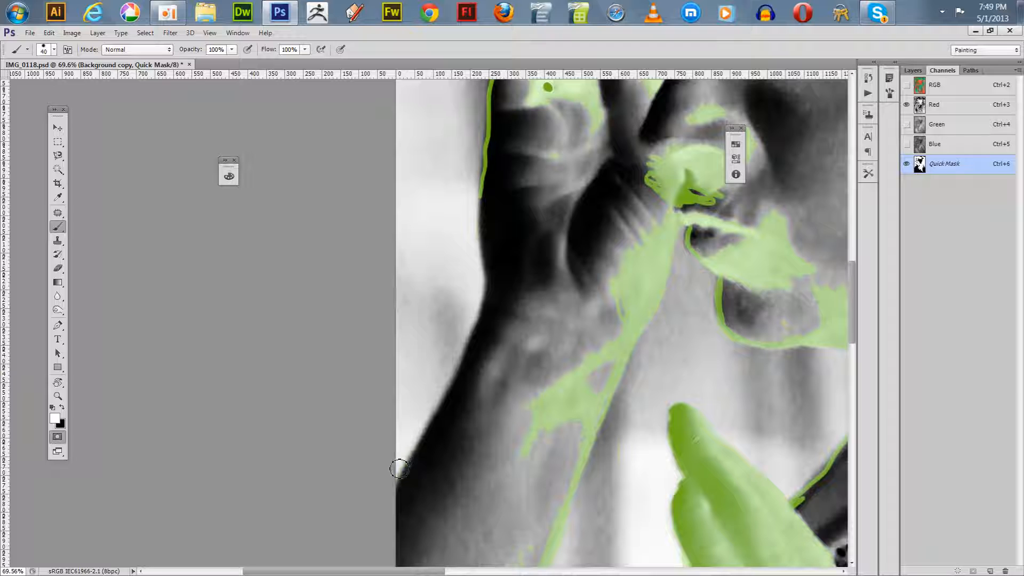
{"action": "left_click_drag", "start_coordinate": [416, 344], "coordinate": [407, 418]}
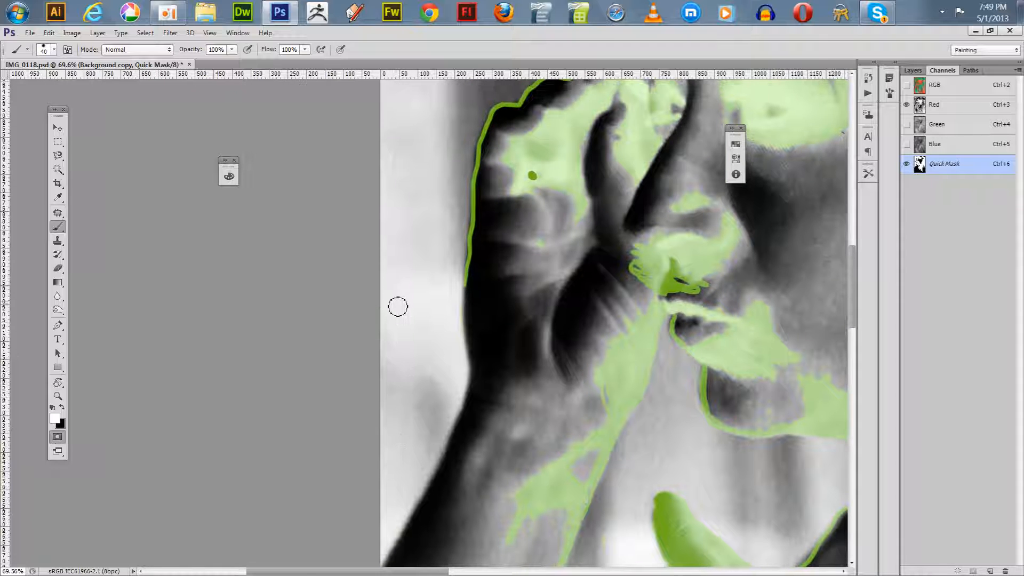
Step: Paint the mask along the outer edge of the wrist and forearm with a black 30 px brush, down to the picture's border
{"action": "key", "text": "x"}
{"action": "key", "text": "["}
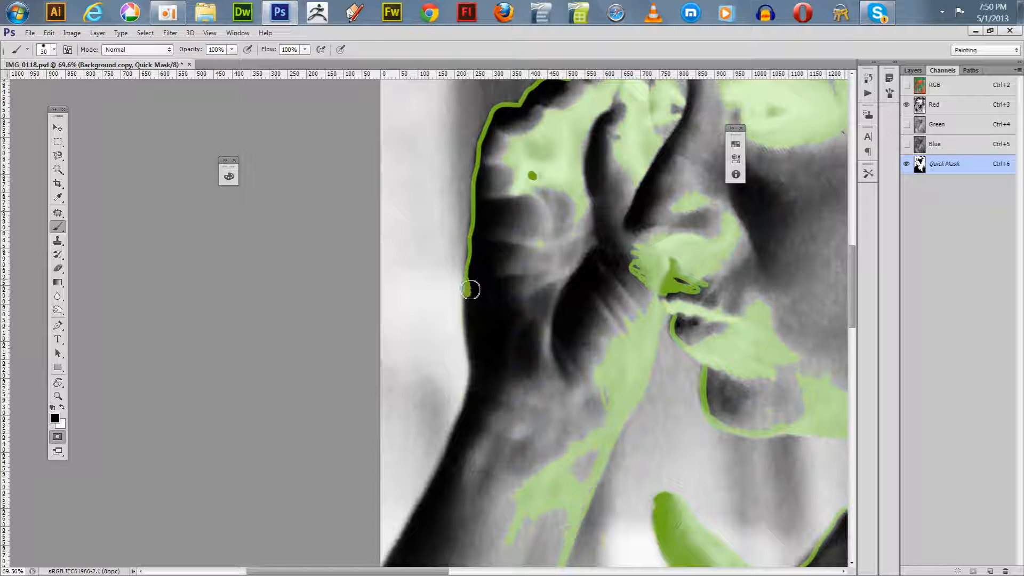
{"action": "mouse_move", "coordinate": [469, 291]}
{"action": "left_mouse_down"}
{"action": "mouse_move", "coordinate": [472, 394]}
{"action": "mouse_move", "coordinate": [430, 499]}
{"action": "left_mouse_up"}
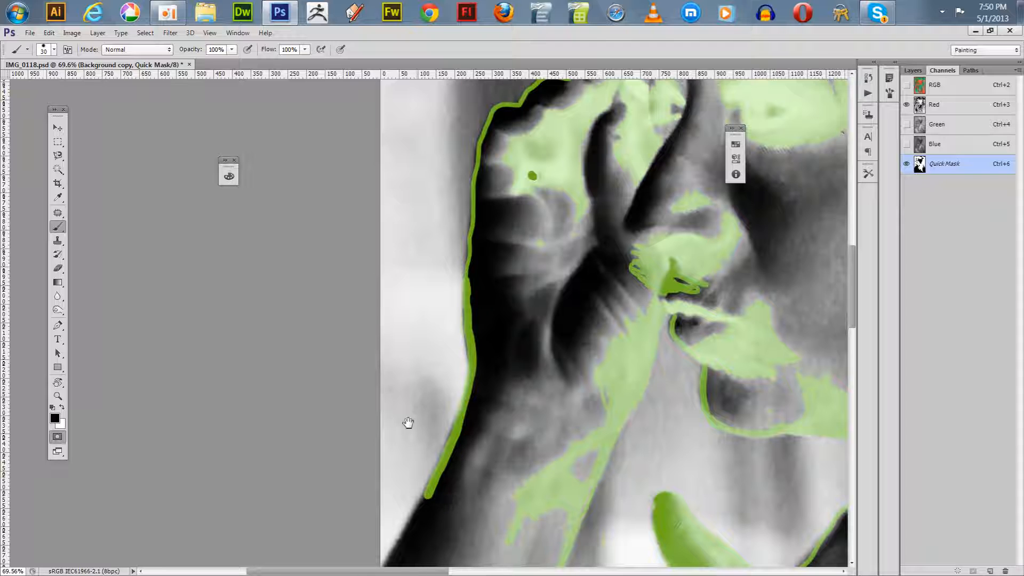
{"action": "left_click_drag", "start_coordinate": [409, 423], "coordinate": [457, 295]}
{"action": "mouse_move", "coordinate": [483, 376]}
{"action": "left_mouse_down"}
{"action": "mouse_move", "coordinate": [434, 465]}
{"action": "mouse_move", "coordinate": [467, 410]}
{"action": "left_mouse_up"}
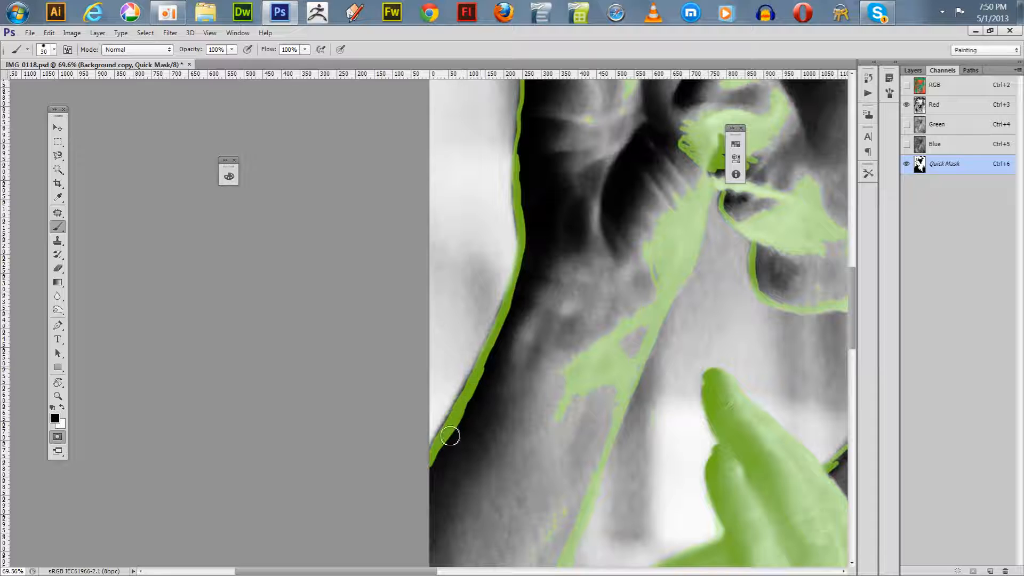
Step: Continue the mask line down the forearm along the picture's border until it meets the masked sleeve area
{"action": "left_click_drag", "start_coordinate": [373, 295], "coordinate": [384, 153]}
{"action": "mouse_move", "coordinate": [441, 349]}
{"action": "left_mouse_down"}
{"action": "mouse_move", "coordinate": [447, 321]}
{"action": "mouse_move", "coordinate": [444, 547]}
{"action": "mouse_move", "coordinate": [447, 485]}
{"action": "left_mouse_up"}
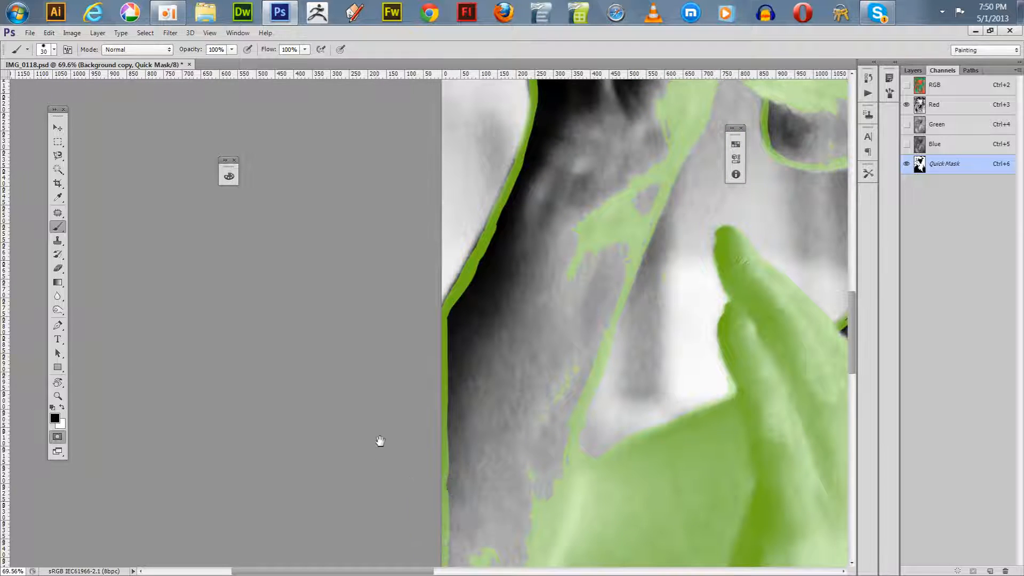
{"action": "left_click_drag", "start_coordinate": [377, 441], "coordinate": [372, 290]}
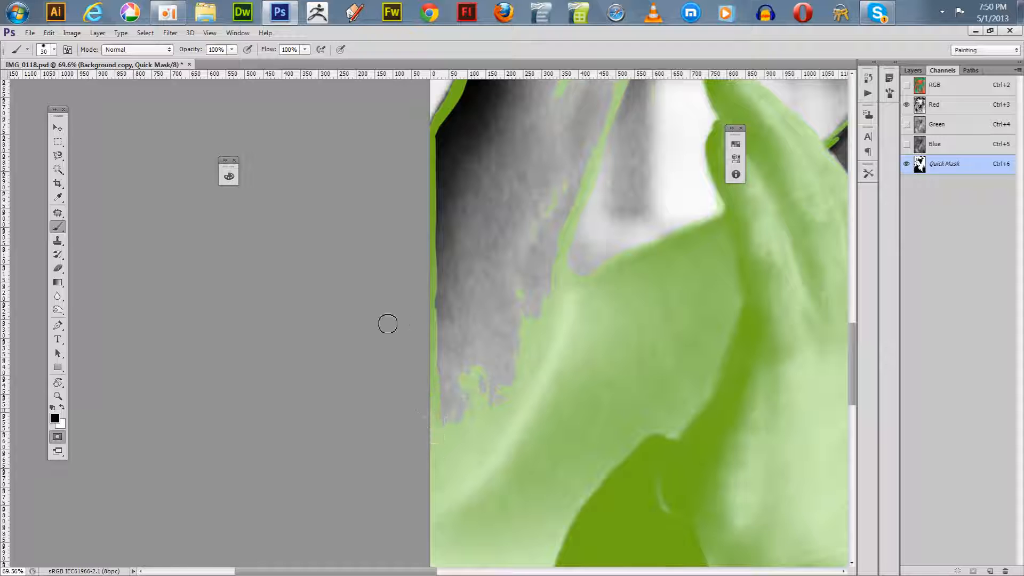
Step: Check the resulting selection on the whole picture by switching Quick Mask mode off and on
{"action": "key", "text": "ctrl+minus"}
{"action": "key", "text": "ctrl+minus"}
{"action": "key", "text": "ctrl+minus"}
{"action": "key", "text": "ctrl+minus"}
{"action": "key", "text": "ctrl+minus"}
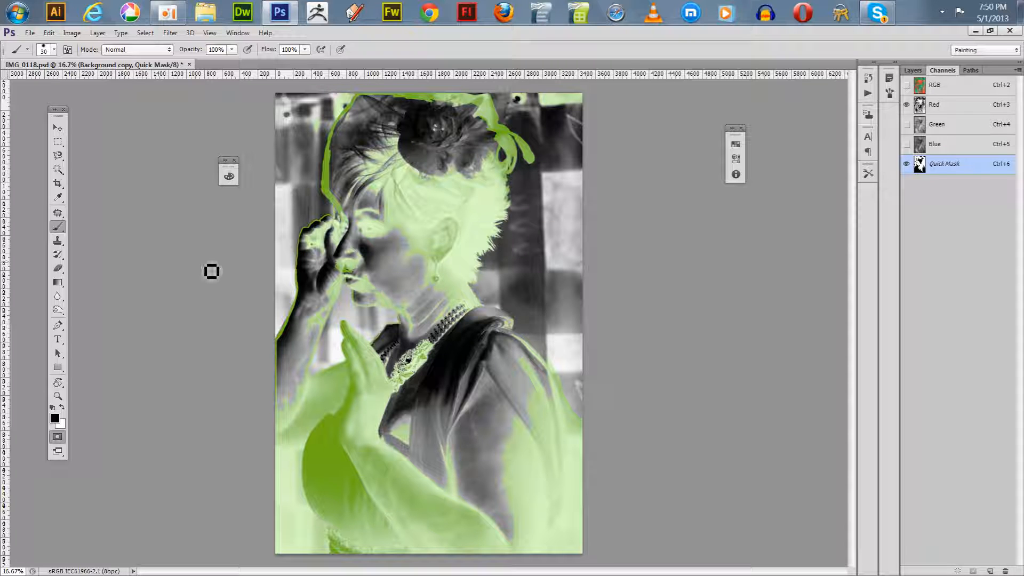
{"action": "key", "text": "q"}
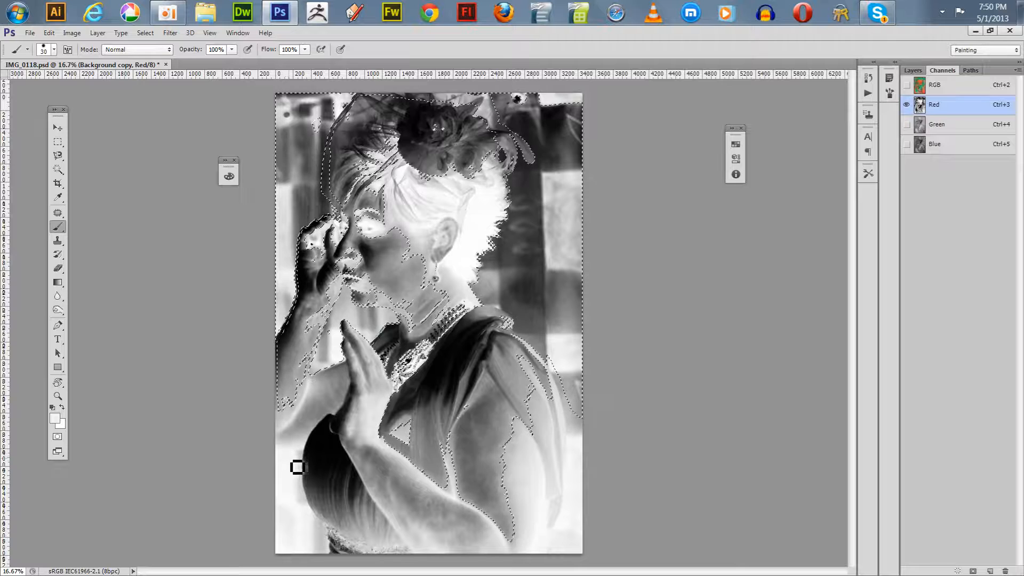
{"action": "key", "text": "q"}
{"action": "key", "text": "d"}
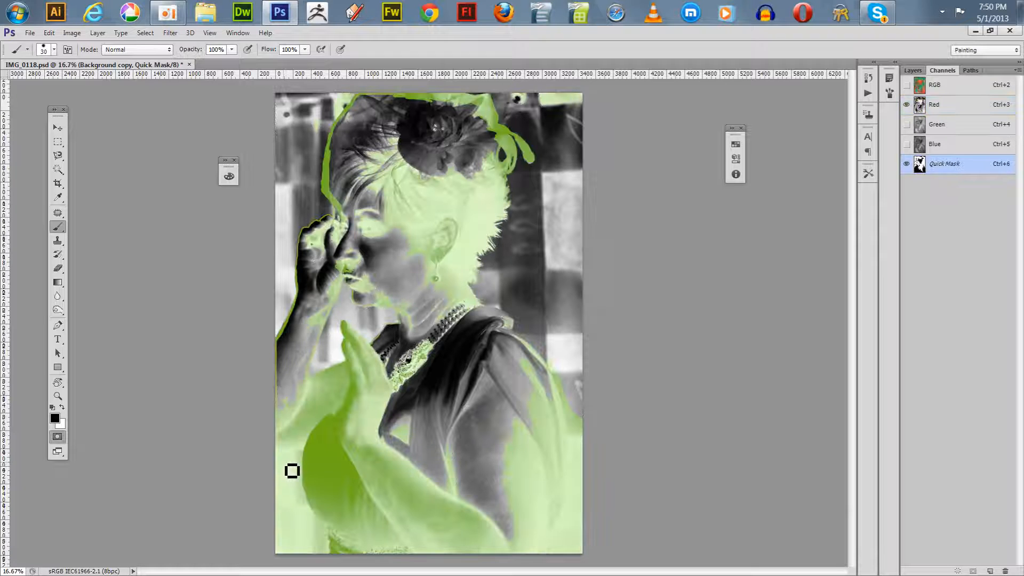
{"action": "key", "text": "q"}
{"action": "key", "text": "q"}
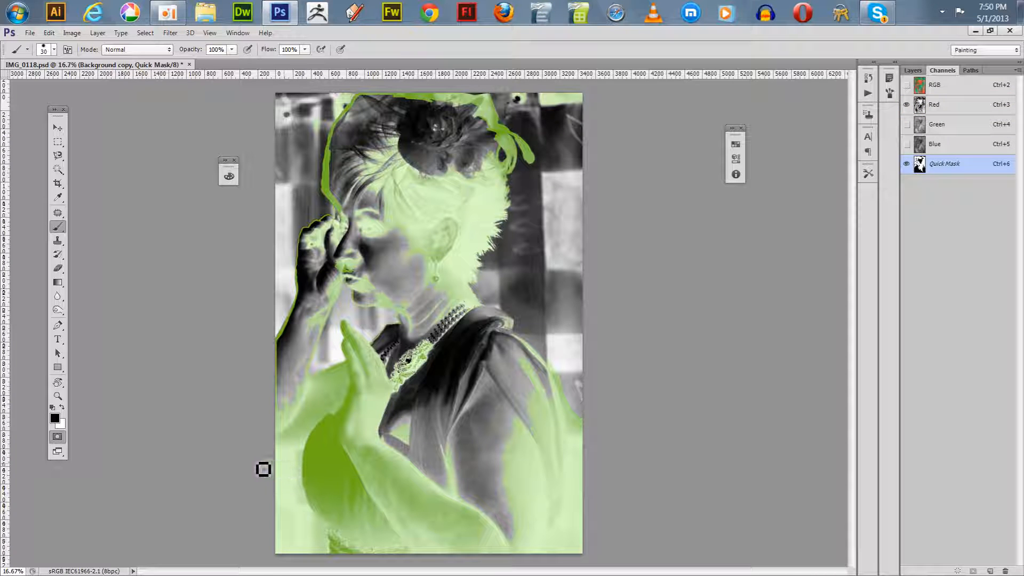
Step: Lower the mask overlay's opacity in the Quick Mask Options and return to Quick Mask mode
{"action": "key", "text": "z"}
{"action": "mouse_move", "coordinate": [243, 411]}
{"action": "left_mouse_down"}
{"action": "mouse_move", "coordinate": [301, 536]}
{"action": "mouse_move", "coordinate": [364, 573]}
{"action": "left_mouse_up"}
{"action": "key", "text": "space"}
{"action": "left_click_drag", "start_coordinate": [160, 376], "coordinate": [224, 461]}
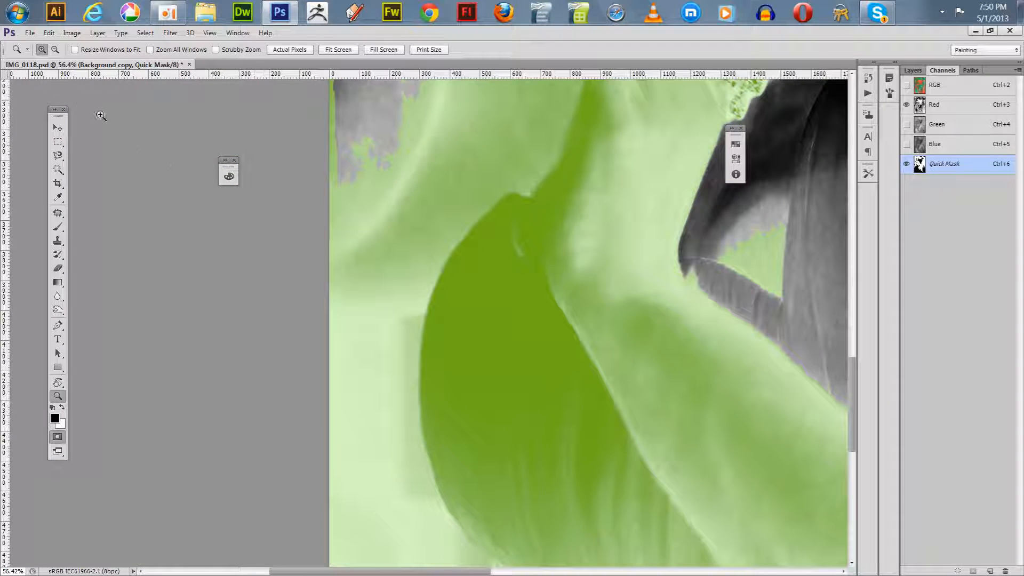
{"action": "double_click", "coordinate": [57, 436]}
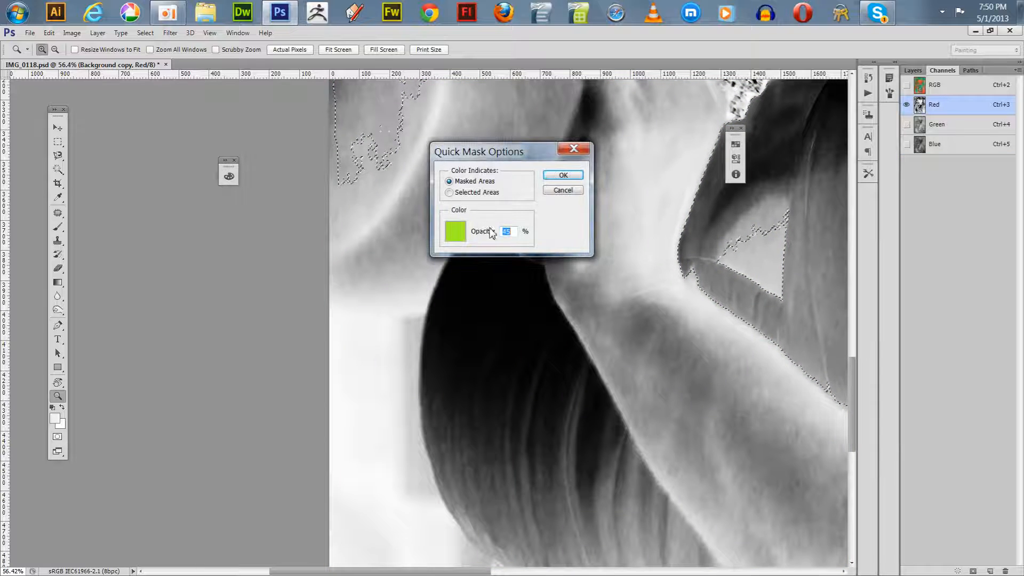
{"action": "left_click_drag", "start_coordinate": [491, 233], "coordinate": [477, 235]}
{"action": "left_click", "coordinate": [563, 173]}
{"action": "key", "text": "q"}
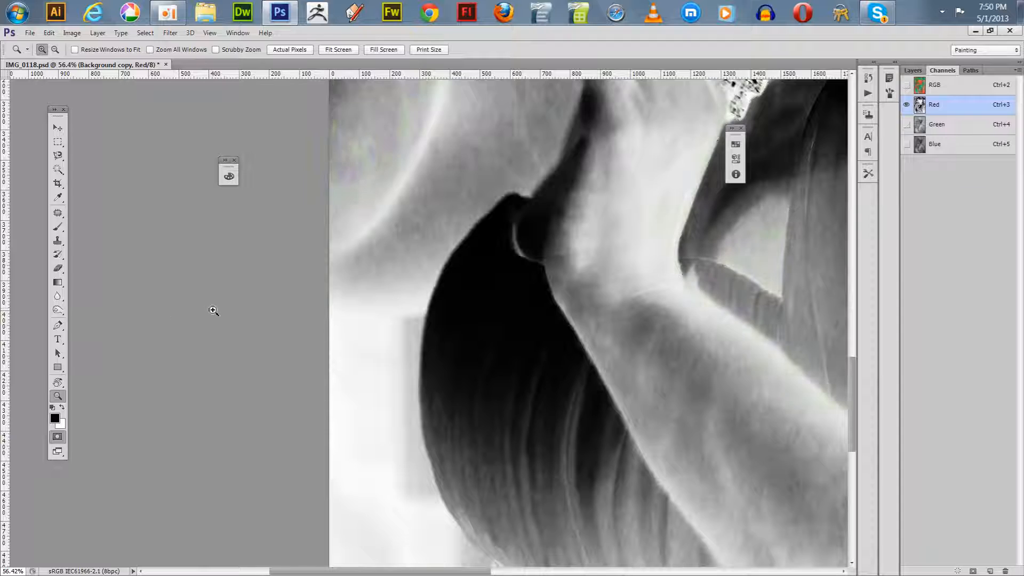
Step: Outline the background area beside the dress front by erasing the mask along the dress's outer curve and the picture's border with a white 35 px brush
{"action": "left_click_drag", "start_coordinate": [214, 344], "coordinate": [241, 316]}
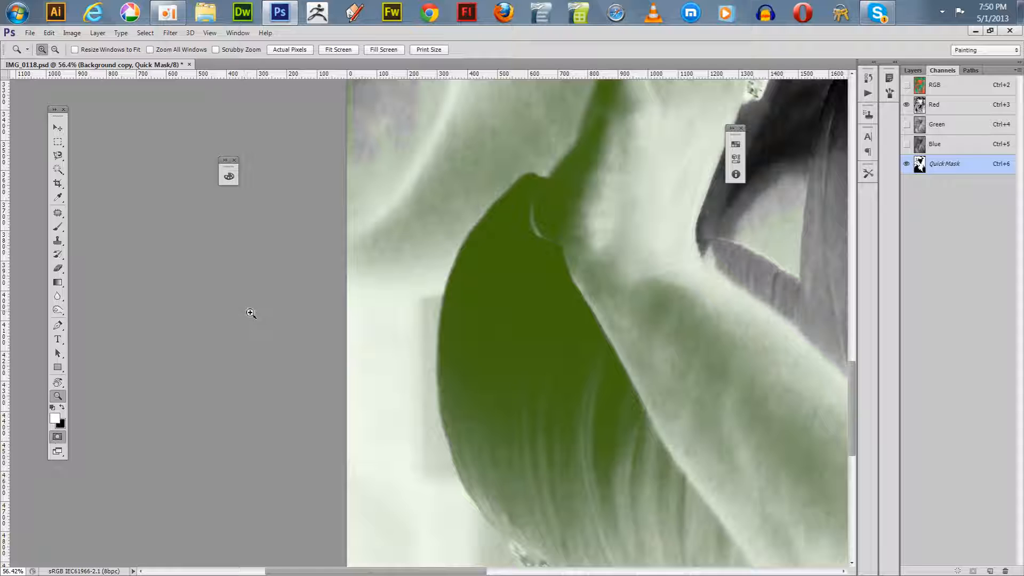
{"action": "key", "text": "b"}
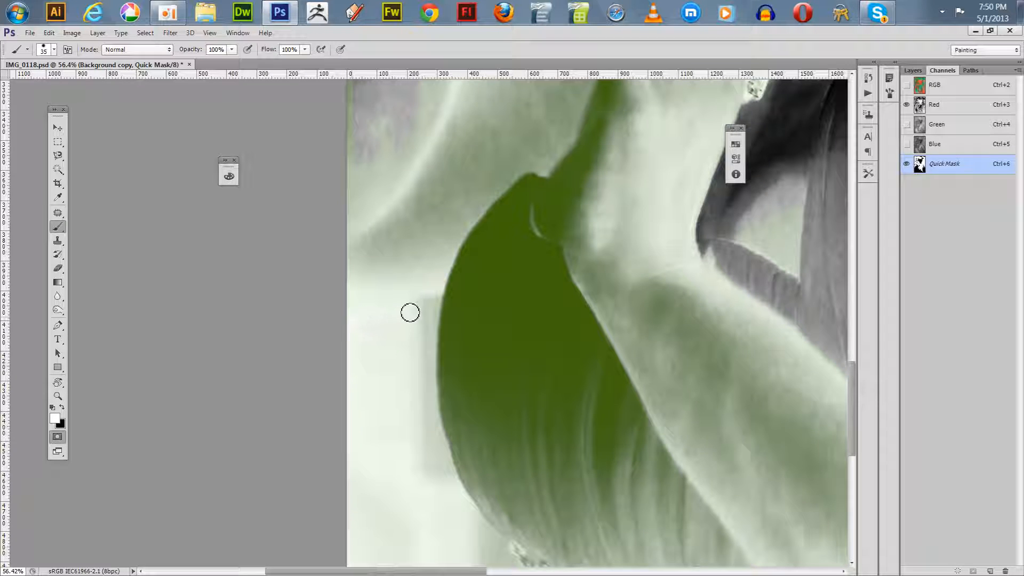
{"action": "mouse_move", "coordinate": [410, 313]}
{"action": "left_mouse_down"}
{"action": "mouse_move", "coordinate": [442, 305]}
{"action": "mouse_move", "coordinate": [435, 366]}
{"action": "left_mouse_up"}
{"action": "left_click_drag", "start_coordinate": [437, 420], "coordinate": [463, 503]}
{"action": "left_click_drag", "start_coordinate": [300, 437], "coordinate": [265, 299]}
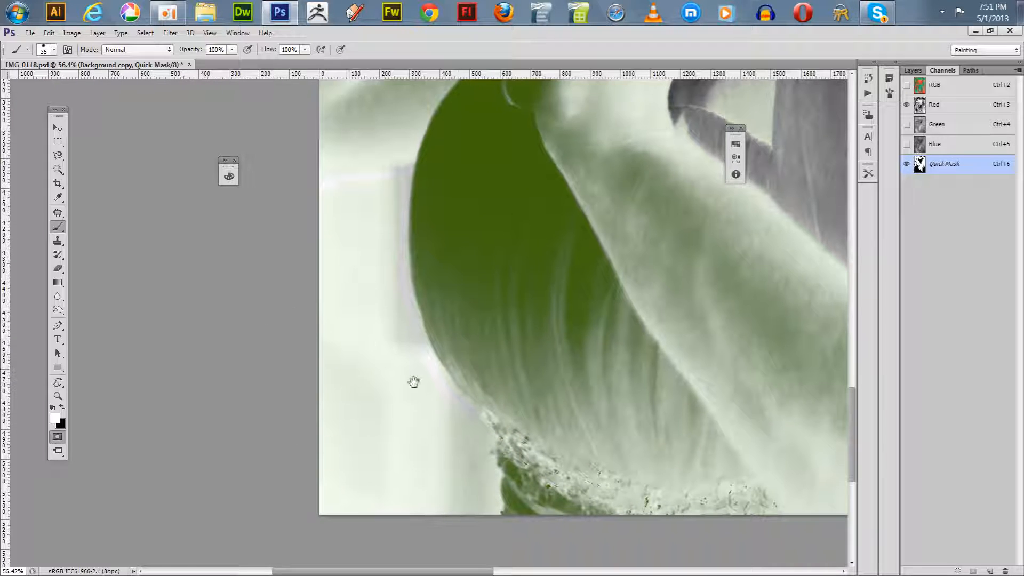
{"action": "mouse_move", "coordinate": [472, 414]}
{"action": "left_mouse_down"}
{"action": "mouse_move", "coordinate": [494, 441]}
{"action": "mouse_move", "coordinate": [499, 507]}
{"action": "mouse_move", "coordinate": [488, 519]}
{"action": "left_mouse_up"}
Step: Raise the mask overlay's opacity in the Quick Mask Options and return to Quick Mask mode
{"action": "left_click", "coordinate": [57, 437]}
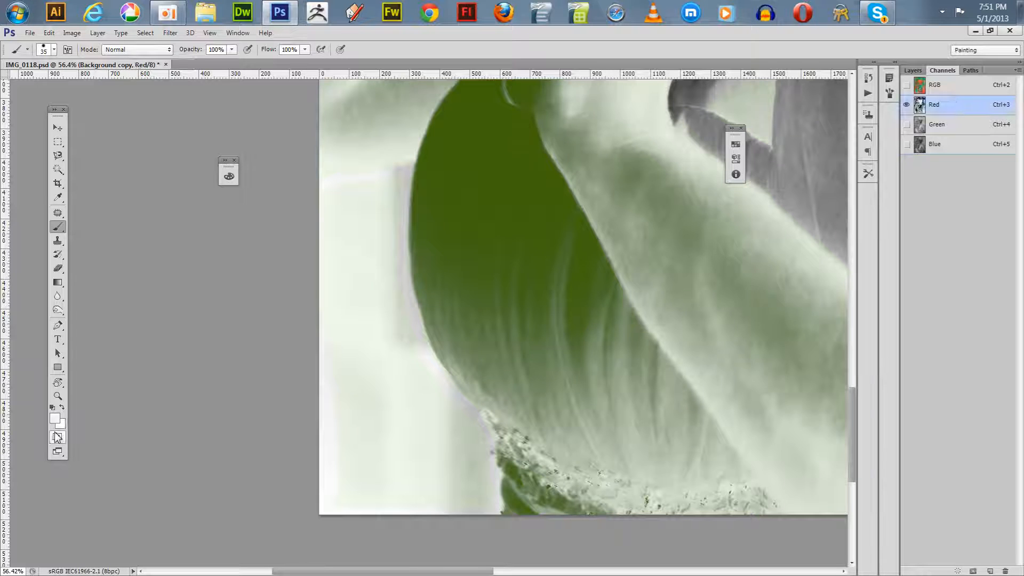
{"action": "left_click", "coordinate": [57, 437]}
{"action": "double_click", "coordinate": [57, 437]}
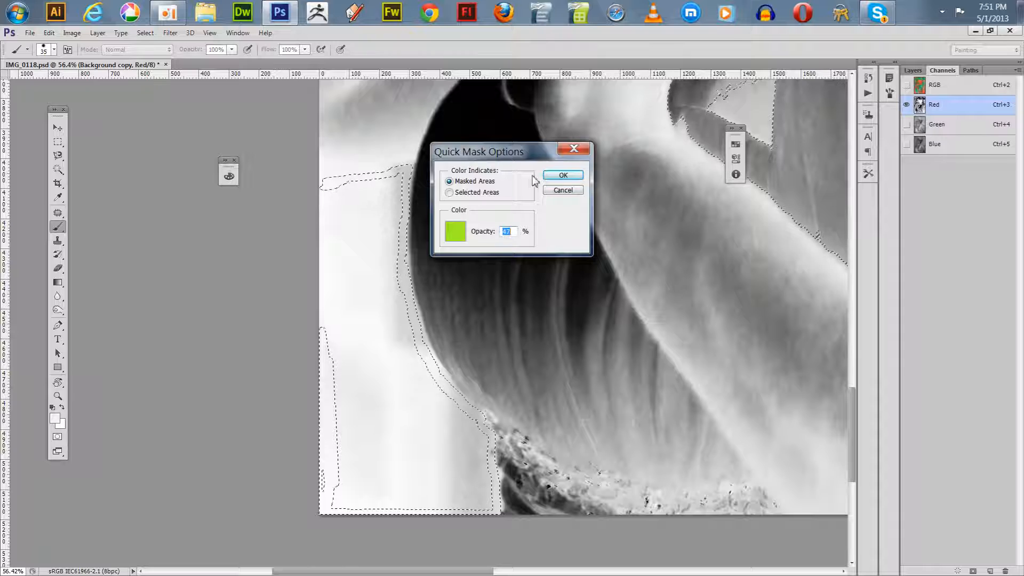
{"action": "left_click", "coordinate": [563, 175]}
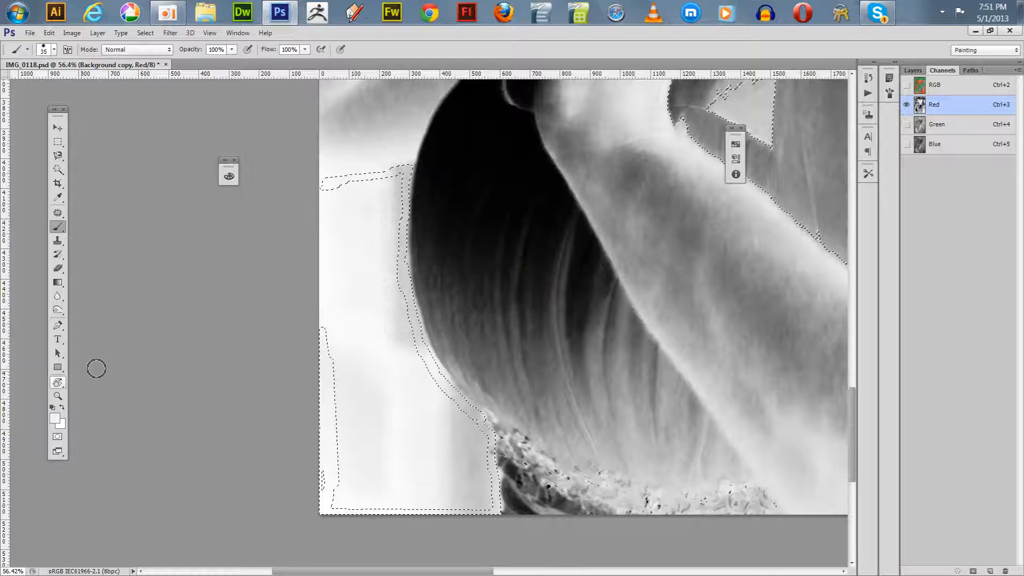
{"action": "key", "text": "q"}
Step: Erase the mask from the outlined background area between the picture's border and the dress front, enlarging the white brush to 60 and then 150 px
{"action": "left_click_drag", "start_coordinate": [242, 332], "coordinate": [270, 370]}
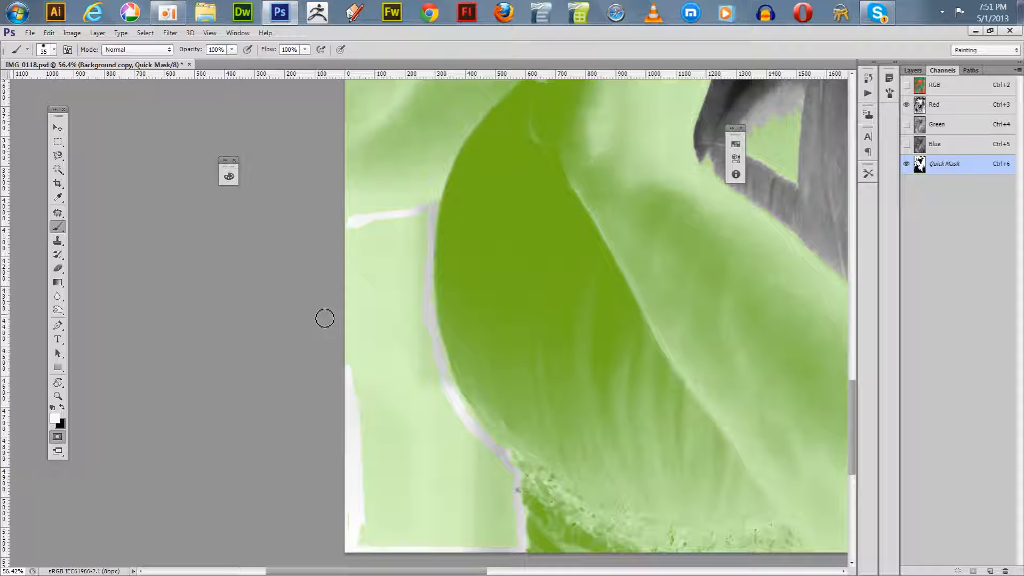
{"action": "key", "text": "bracketright"}
{"action": "key", "text": "bracketright"}
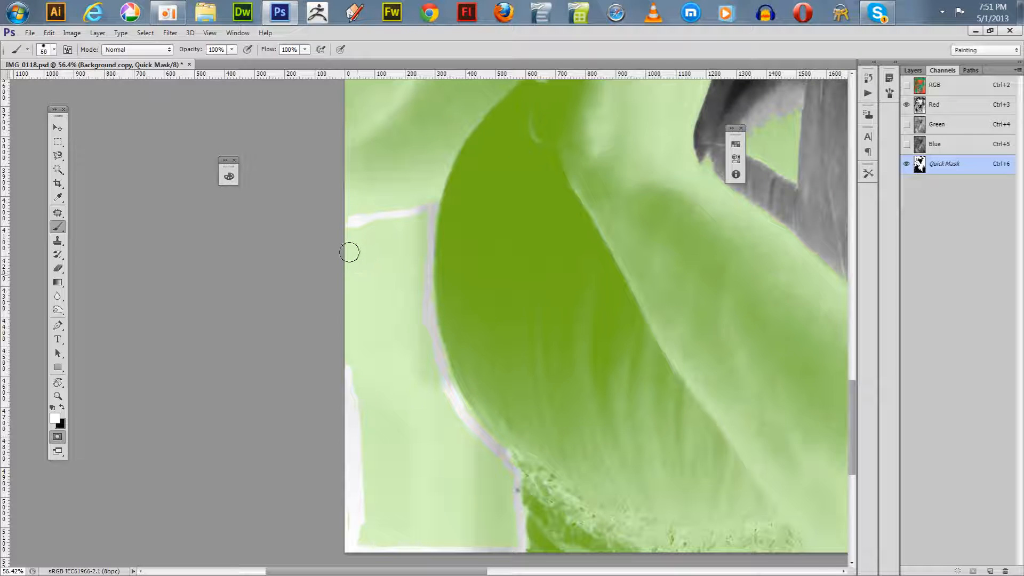
{"action": "mouse_move", "coordinate": [342, 235]}
{"action": "left_mouse_down"}
{"action": "mouse_move", "coordinate": [421, 220]}
{"action": "mouse_move", "coordinate": [371, 228]}
{"action": "mouse_move", "coordinate": [420, 248]}
{"action": "left_mouse_up"}
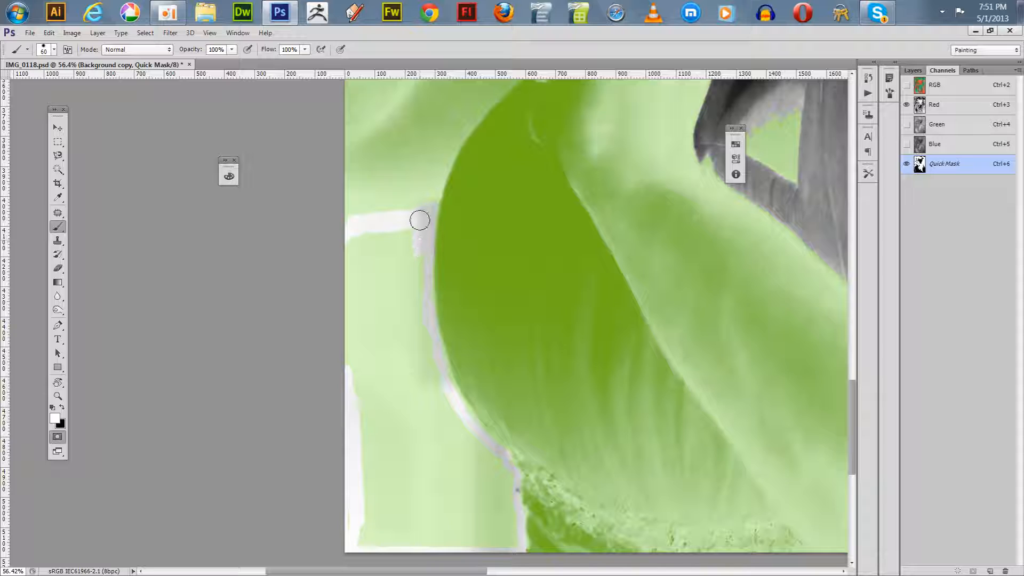
{"action": "mouse_move", "coordinate": [365, 231]}
{"action": "left_mouse_down"}
{"action": "mouse_move", "coordinate": [386, 246]}
{"action": "mouse_move", "coordinate": [400, 229]}
{"action": "mouse_move", "coordinate": [414, 296]}
{"action": "mouse_move", "coordinate": [421, 282]}
{"action": "mouse_move", "coordinate": [371, 275]}
{"action": "mouse_move", "coordinate": [398, 259]}
{"action": "mouse_move", "coordinate": [371, 275]}
{"action": "mouse_move", "coordinate": [350, 373]}
{"action": "mouse_move", "coordinate": [399, 264]}
{"action": "mouse_move", "coordinate": [432, 363]}
{"action": "mouse_move", "coordinate": [410, 399]}
{"action": "mouse_move", "coordinate": [378, 382]}
{"action": "mouse_move", "coordinate": [375, 335]}
{"action": "mouse_move", "coordinate": [362, 392]}
{"action": "mouse_move", "coordinate": [374, 548]}
{"action": "mouse_move", "coordinate": [344, 491]}
{"action": "left_mouse_up"}
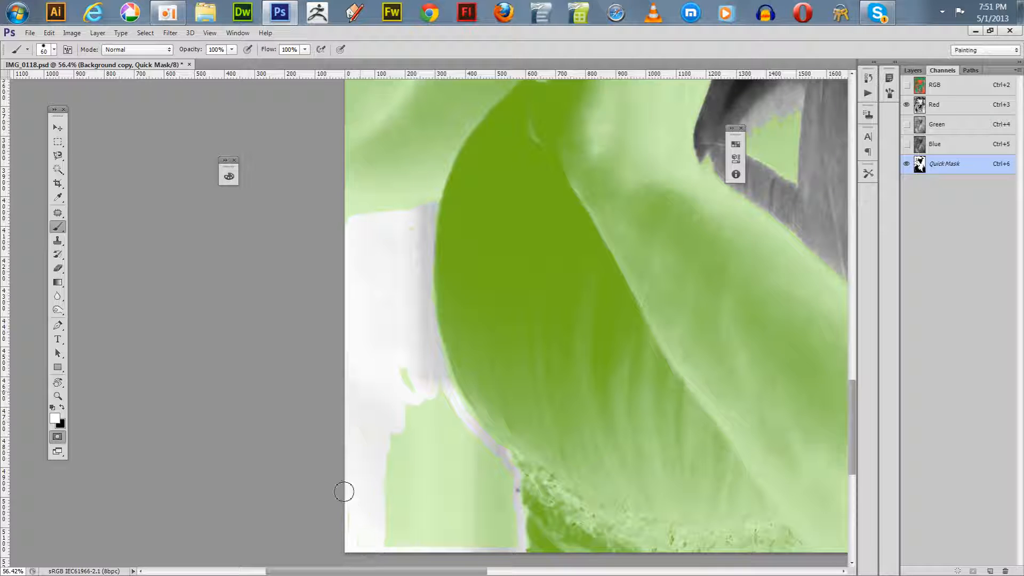
{"action": "key", "text": "bracketright"}
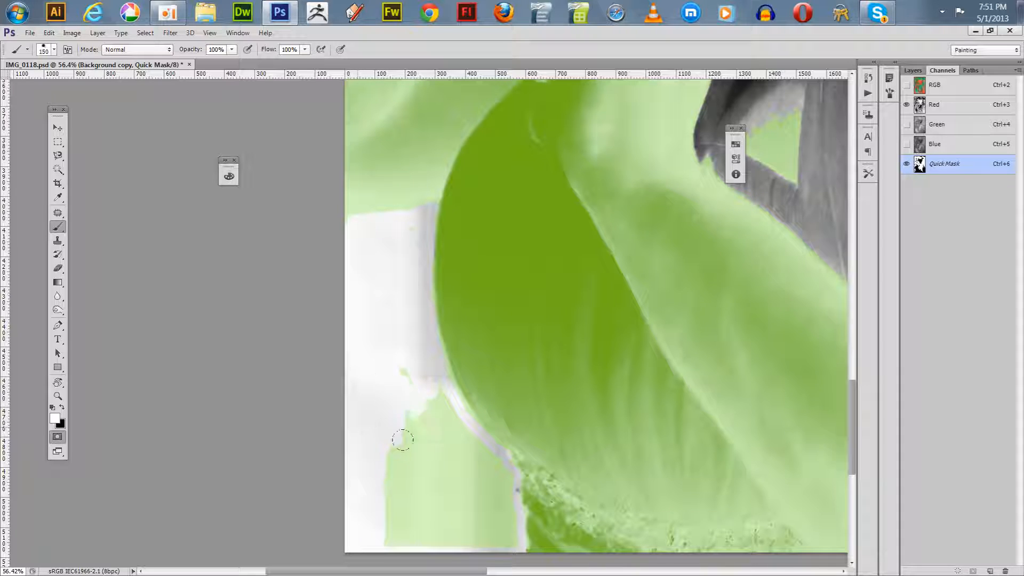
{"action": "mouse_move", "coordinate": [403, 439]}
{"action": "left_mouse_down"}
{"action": "mouse_move", "coordinate": [420, 405]}
{"action": "mouse_move", "coordinate": [464, 473]}
{"action": "mouse_move", "coordinate": [474, 465]}
{"action": "left_mouse_up"}
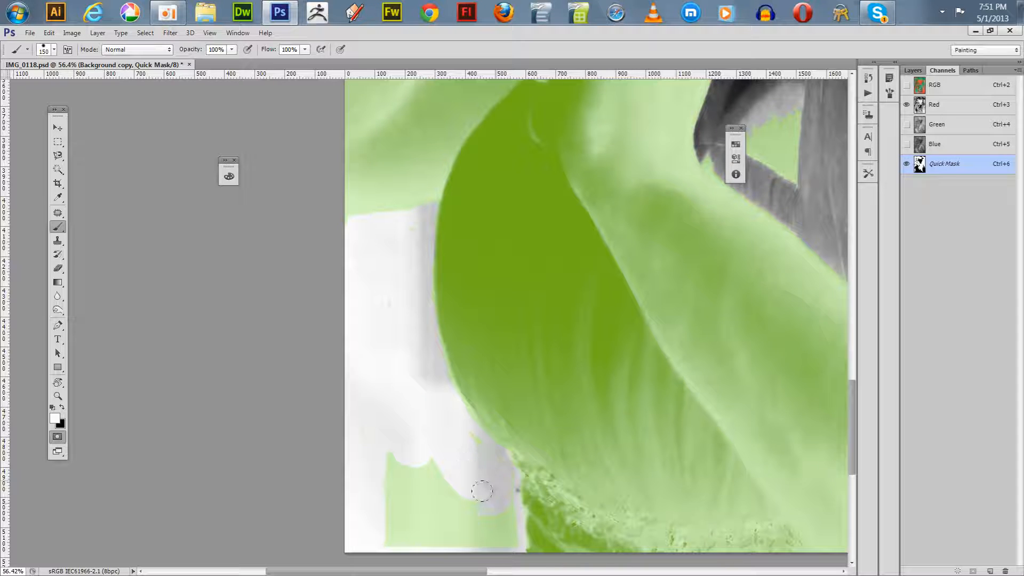
{"action": "mouse_move", "coordinate": [466, 531]}
{"action": "left_mouse_down"}
{"action": "mouse_move", "coordinate": [390, 451]}
{"action": "mouse_move", "coordinate": [377, 447]}
{"action": "mouse_move", "coordinate": [360, 471]}
{"action": "mouse_move", "coordinate": [418, 447]}
{"action": "mouse_move", "coordinate": [450, 476]}
{"action": "mouse_move", "coordinate": [457, 453]}
{"action": "left_mouse_up"}
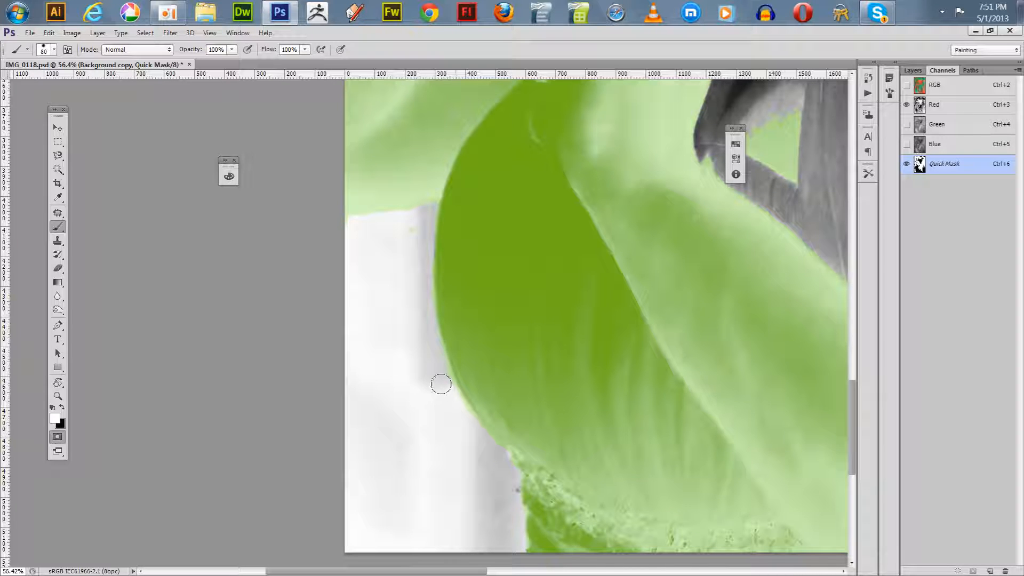
Step: Trim the leftover mask fringe along the lower curve of the dress front at 300% zoom with a 9 px white brush, touching up with black
{"action": "key", "text": "z"}
{"action": "left_click", "coordinate": [448, 357]}
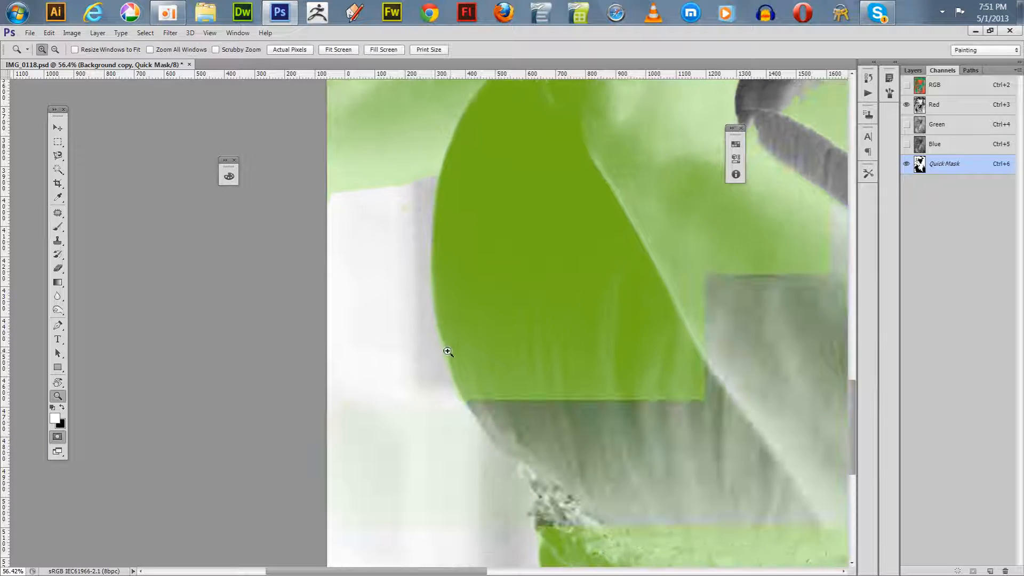
{"action": "left_click", "coordinate": [453, 352]}
{"action": "left_click", "coordinate": [451, 353]}
{"action": "left_click", "coordinate": [398, 394]}
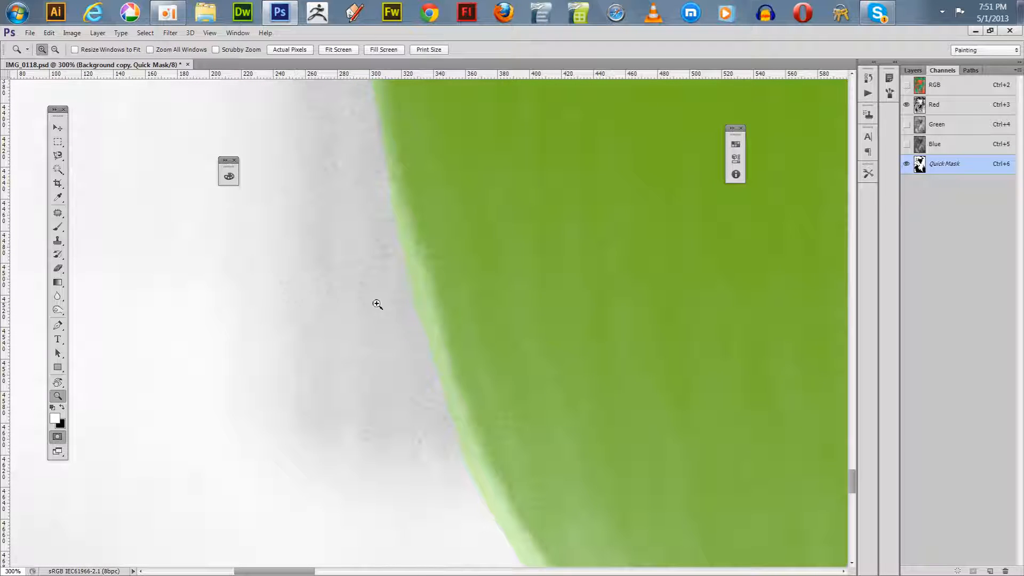
{"action": "key", "text": "b"}
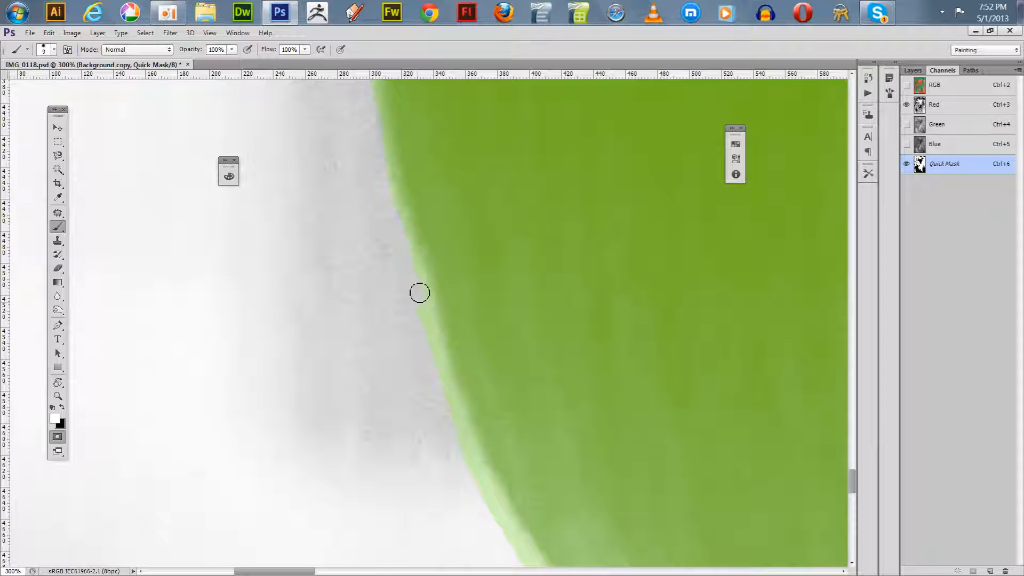
{"action": "left_click_drag", "start_coordinate": [460, 428], "coordinate": [467, 462]}
{"action": "mouse_move", "coordinate": [415, 436]}
{"action": "left_mouse_down"}
{"action": "mouse_move", "coordinate": [386, 382]}
{"action": "mouse_move", "coordinate": [378, 315]}
{"action": "left_mouse_up"}
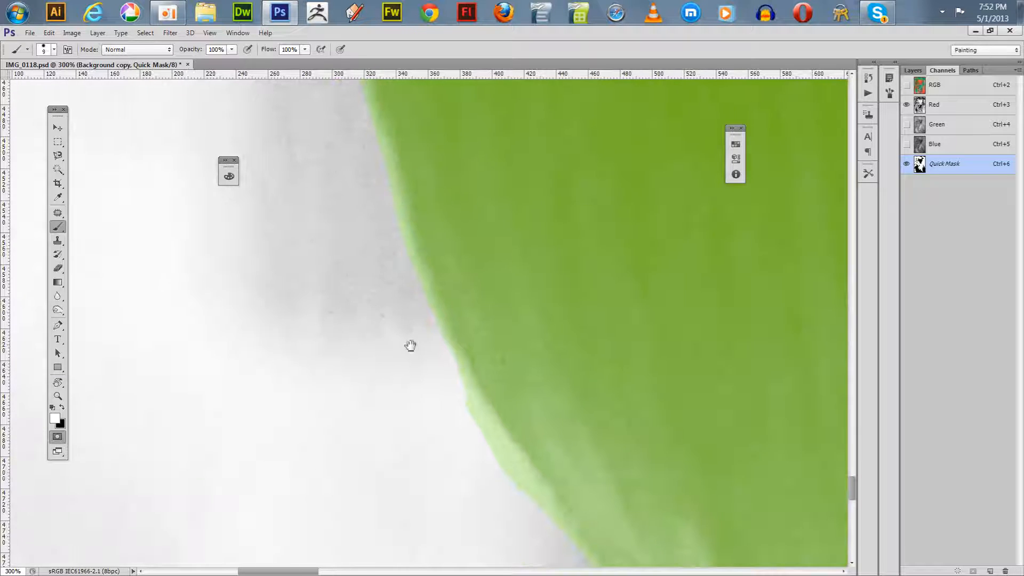
{"action": "mouse_move", "coordinate": [456, 369]}
{"action": "left_mouse_down"}
{"action": "mouse_move", "coordinate": [467, 388]}
{"action": "mouse_move", "coordinate": [507, 471]}
{"action": "mouse_move", "coordinate": [541, 507]}
{"action": "mouse_move", "coordinate": [519, 464]}
{"action": "left_mouse_up"}
{"action": "key", "text": "x"}
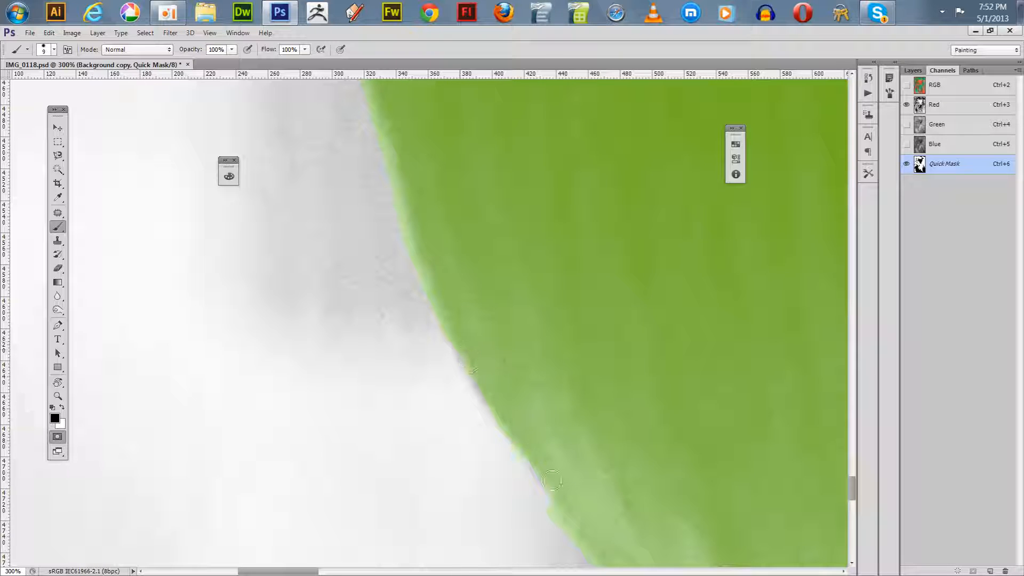
Step: Erase the mask bump further up the dress edge and the stray mask specks on the nearby background with the white brush
{"action": "mouse_move", "coordinate": [419, 365]}
{"action": "left_mouse_down"}
{"action": "mouse_move", "coordinate": [434, 485]}
{"action": "mouse_move", "coordinate": [402, 430]}
{"action": "mouse_move", "coordinate": [404, 478]}
{"action": "left_mouse_up"}
{"action": "key", "text": "x"}
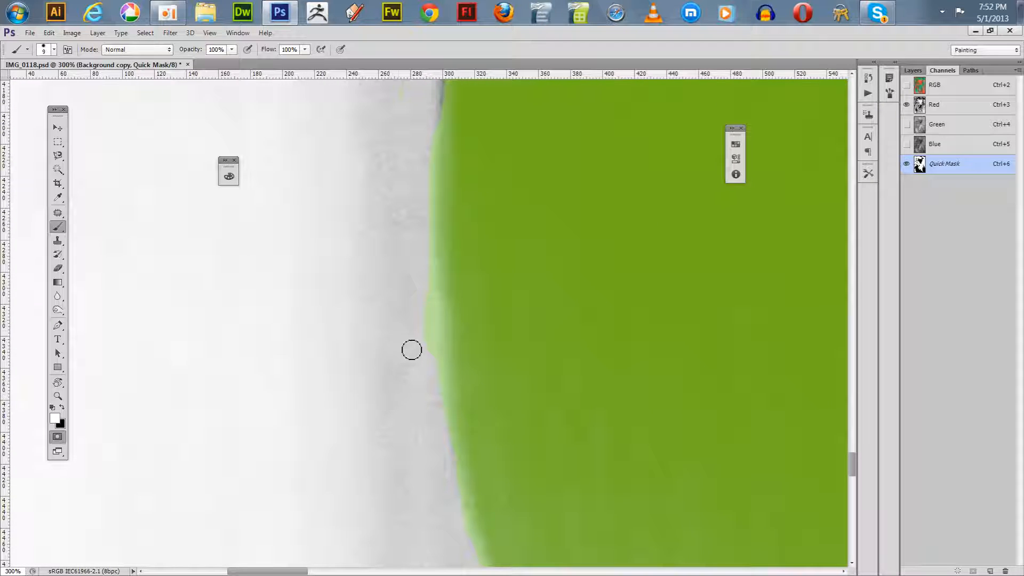
{"action": "mouse_move", "coordinate": [411, 347]}
{"action": "left_mouse_down"}
{"action": "mouse_move", "coordinate": [423, 315]}
{"action": "mouse_move", "coordinate": [429, 351]}
{"action": "left_mouse_up"}
{"action": "left_click_drag", "start_coordinate": [373, 256], "coordinate": [391, 462]}
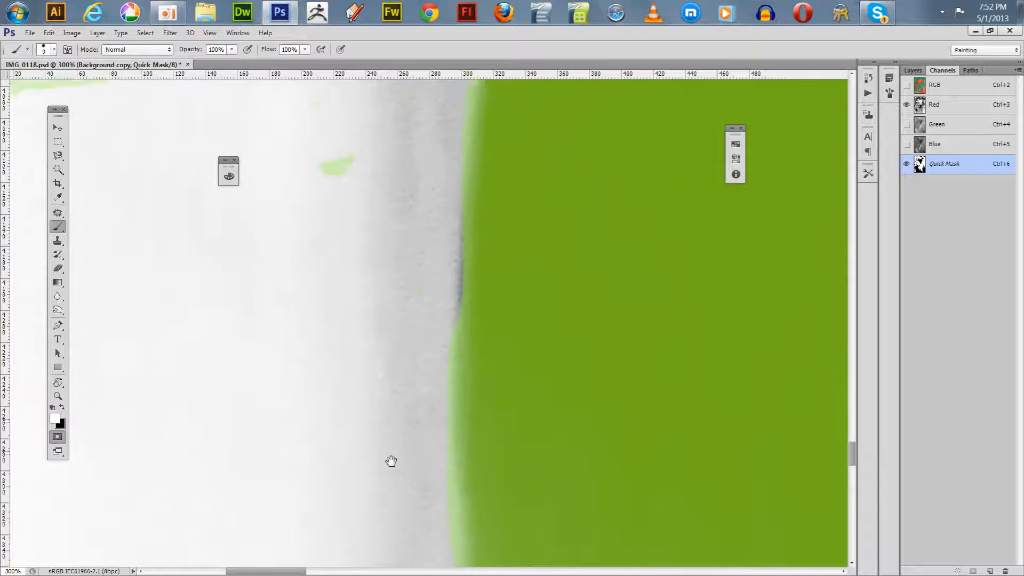
{"action": "mouse_move", "coordinate": [323, 213]}
{"action": "left_mouse_down"}
{"action": "mouse_move", "coordinate": [330, 283]}
{"action": "mouse_move", "coordinate": [356, 237]}
{"action": "left_mouse_up"}
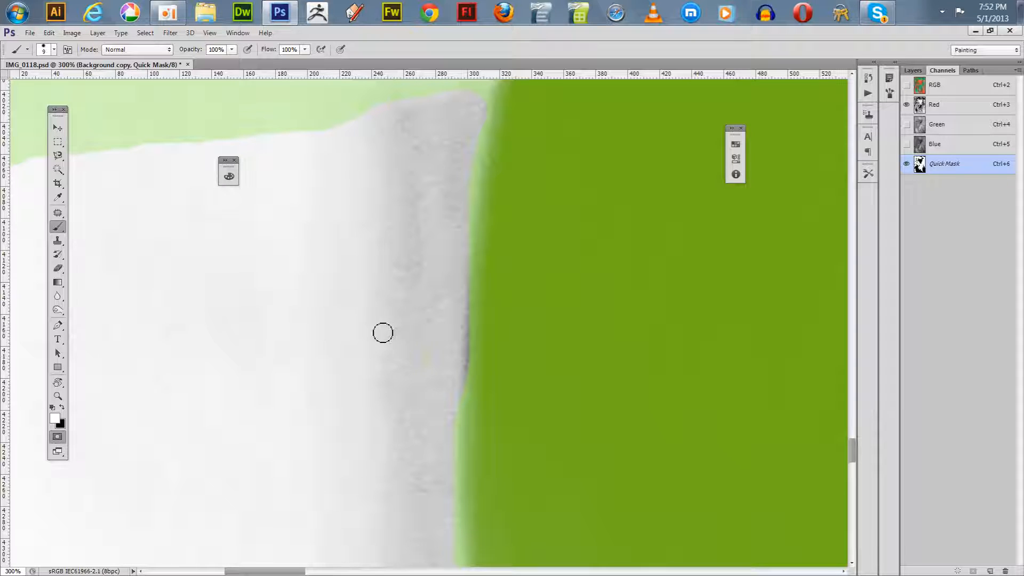
Step: Paint the mask with black over the unmasked dark gap along the upper edge of the dress front
{"action": "key", "text": "x"}
{"action": "left_click_drag", "start_coordinate": [480, 290], "coordinate": [473, 388]}
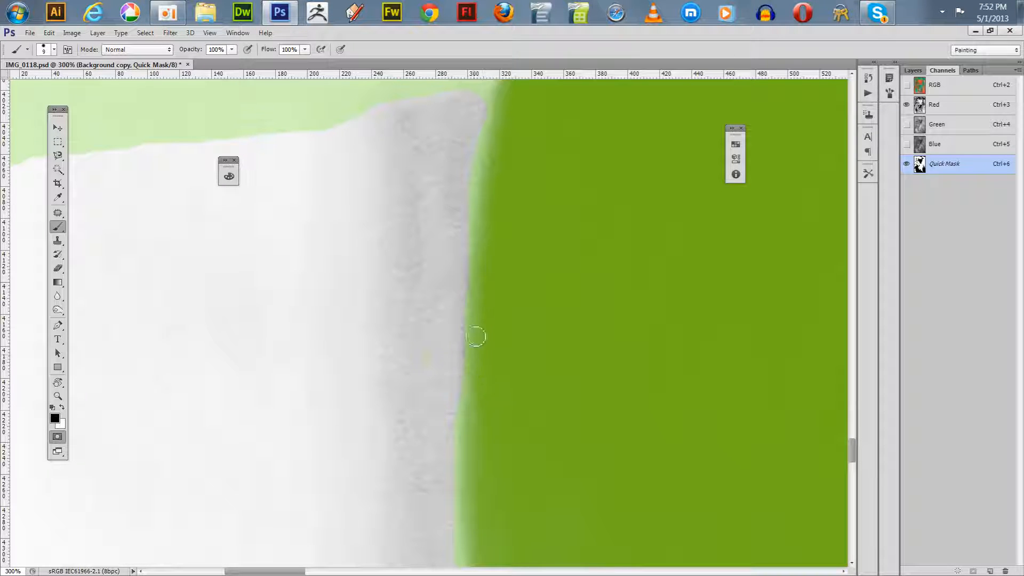
{"action": "mouse_move", "coordinate": [400, 224]}
{"action": "left_mouse_down"}
{"action": "mouse_move", "coordinate": [384, 391]}
{"action": "mouse_move", "coordinate": [398, 407]}
{"action": "mouse_move", "coordinate": [512, 425]}
{"action": "mouse_move", "coordinate": [562, 384]}
{"action": "mouse_move", "coordinate": [500, 409]}
{"action": "mouse_move", "coordinate": [480, 388]}
{"action": "left_mouse_up"}
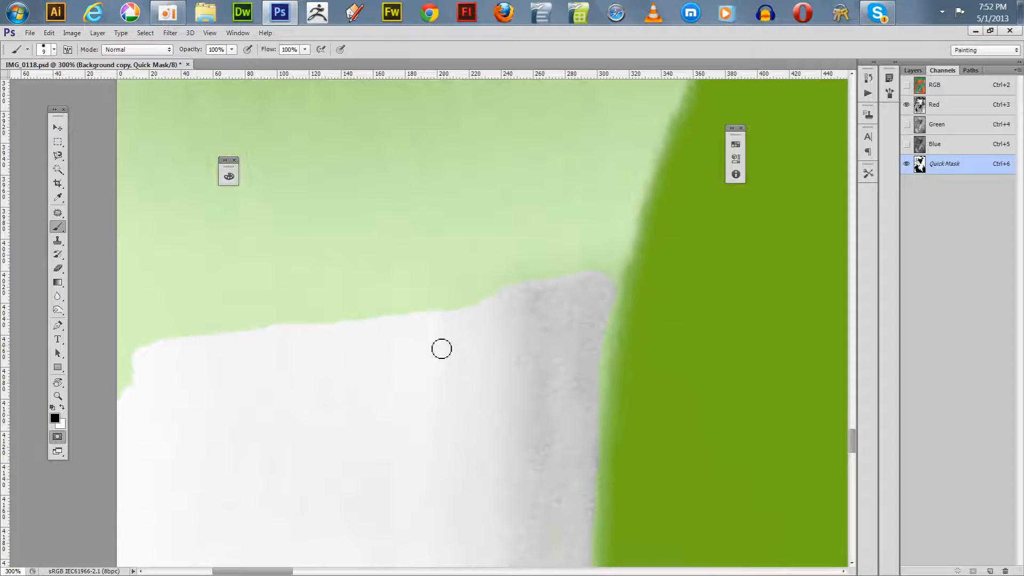
Step: Check the resulting selection on the whole picture by switching Quick Mask mode off and on
{"action": "key", "text": "q"}
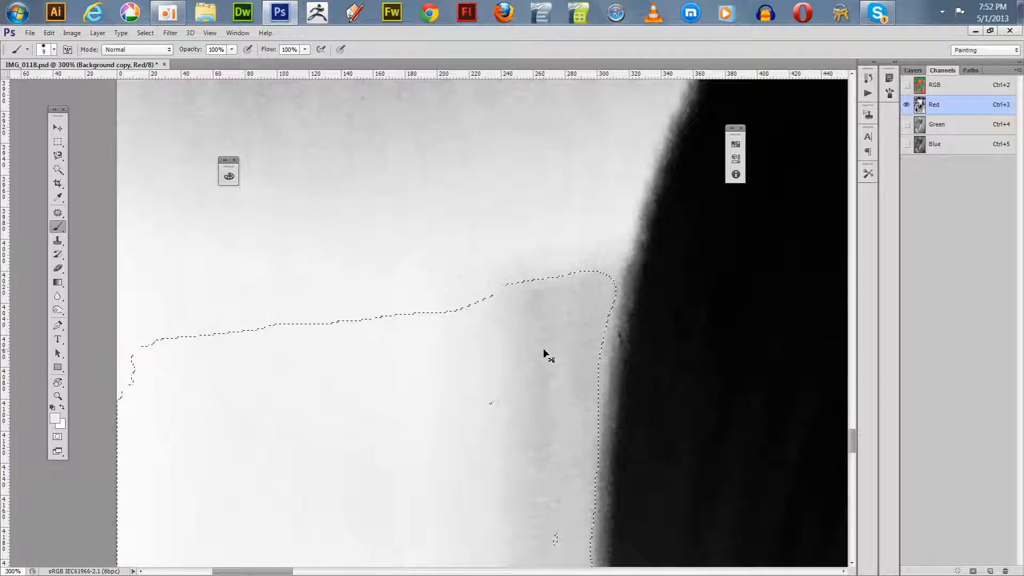
{"action": "key", "text": "ctrl+minus"}
{"action": "key", "text": "ctrl+minus"}
{"action": "key", "text": "ctrl+minus"}
{"action": "key", "text": "ctrl+minus"}
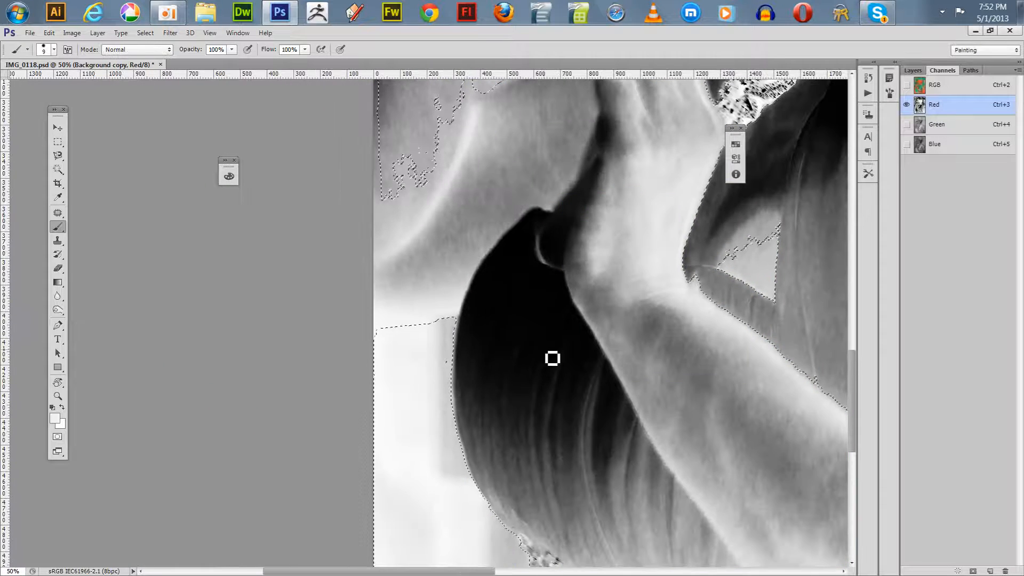
{"action": "key", "text": "ctrl+minus"}
{"action": "key", "text": "ctrl+minus"}
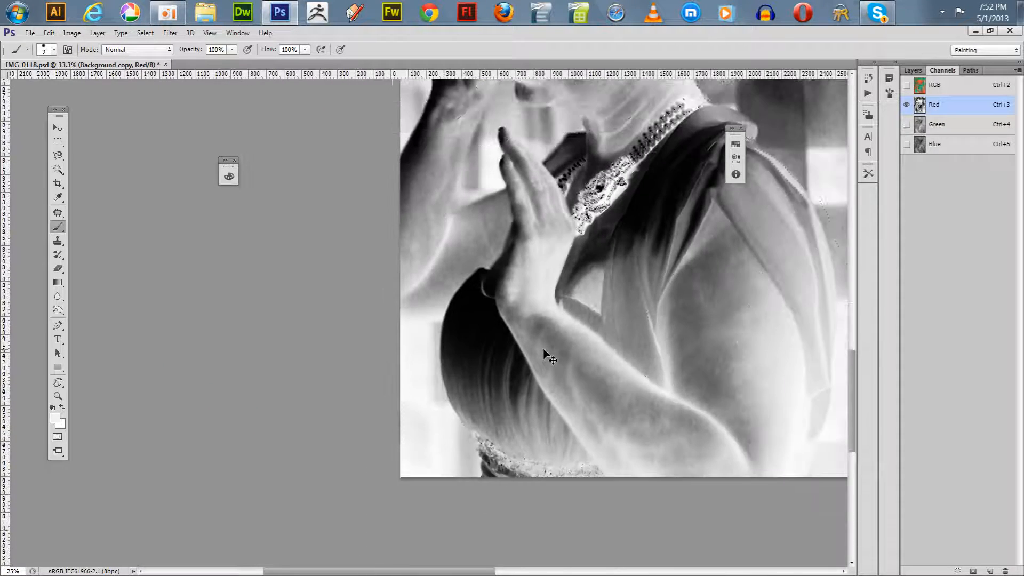
{"action": "key", "text": "ctrl+minus"}
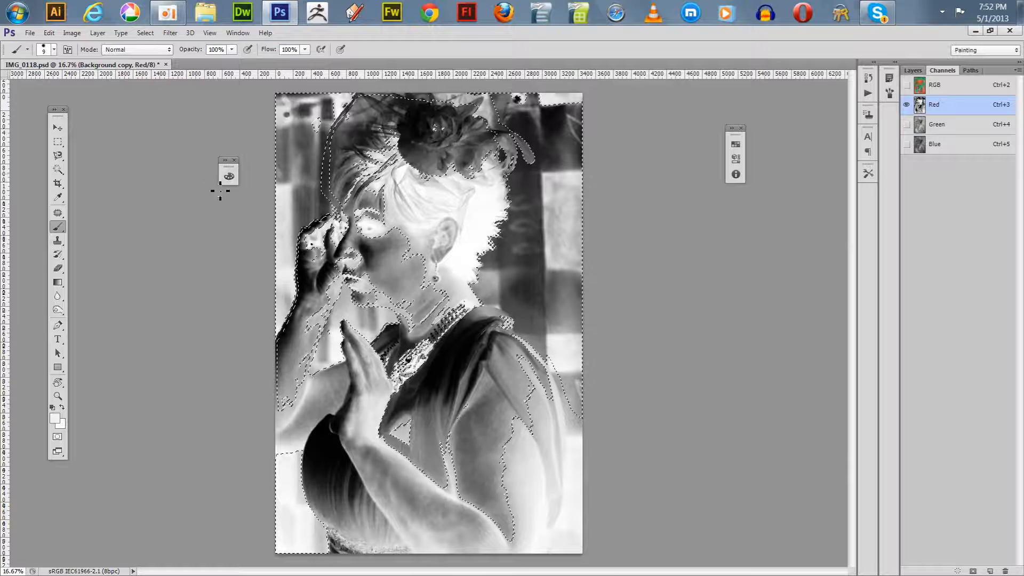
{"action": "key", "text": "q"}
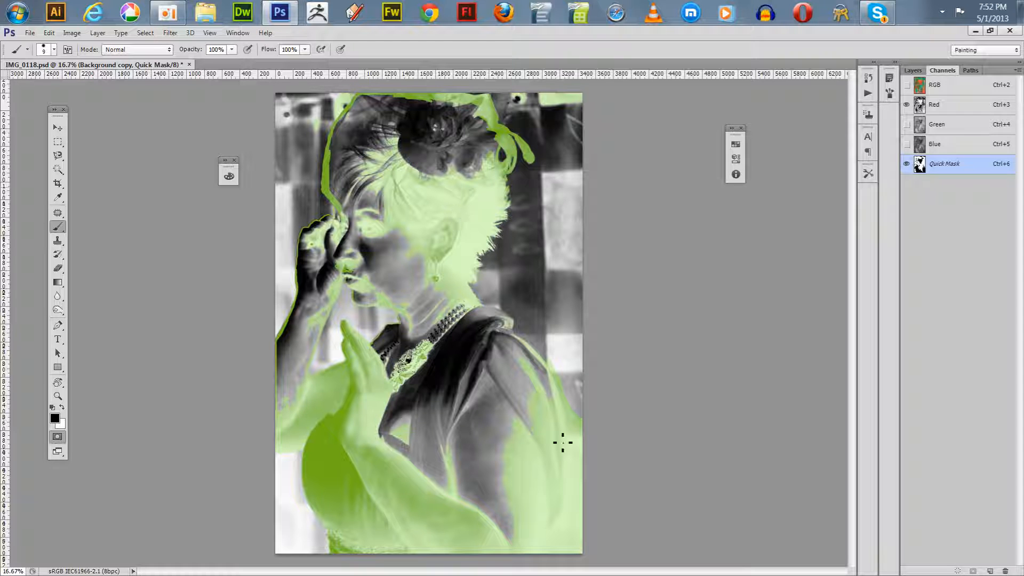
{"action": "key", "text": "q"}
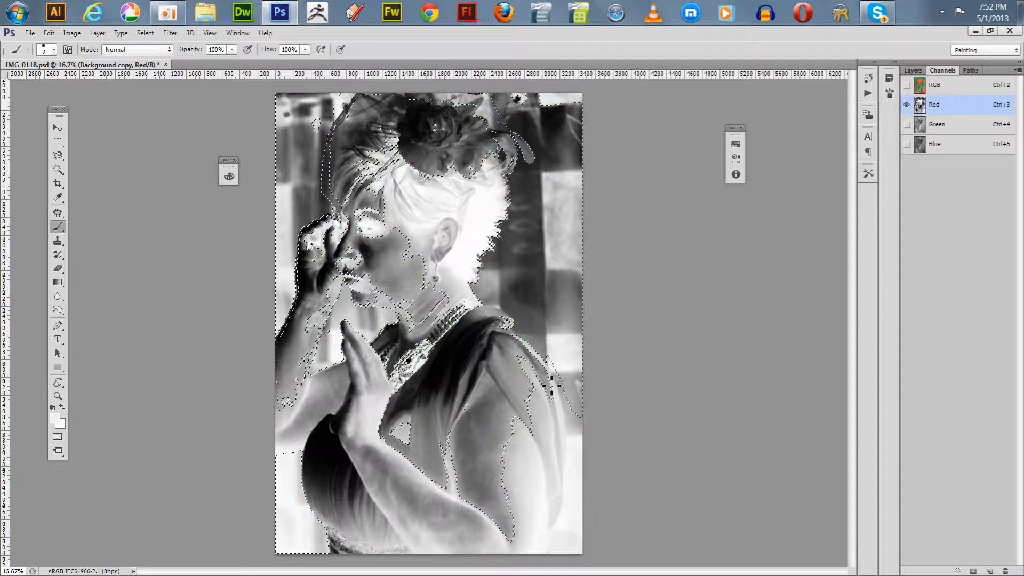
{"action": "key", "text": "q"}
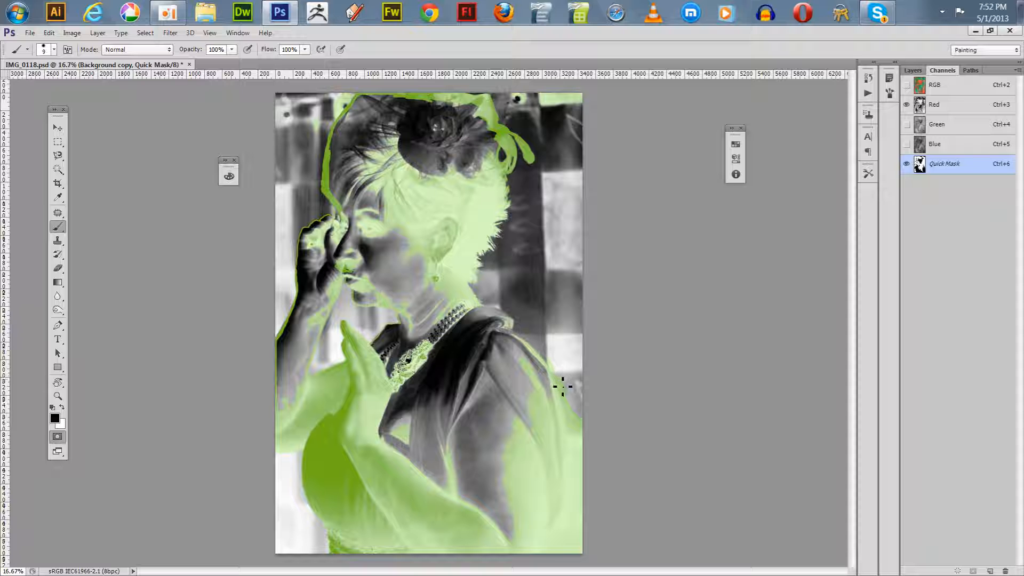
Step: Lower the mask overlay's opacity in the Quick Mask Options and return to Quick Mask mode
{"action": "double_click", "coordinate": [55, 438]}
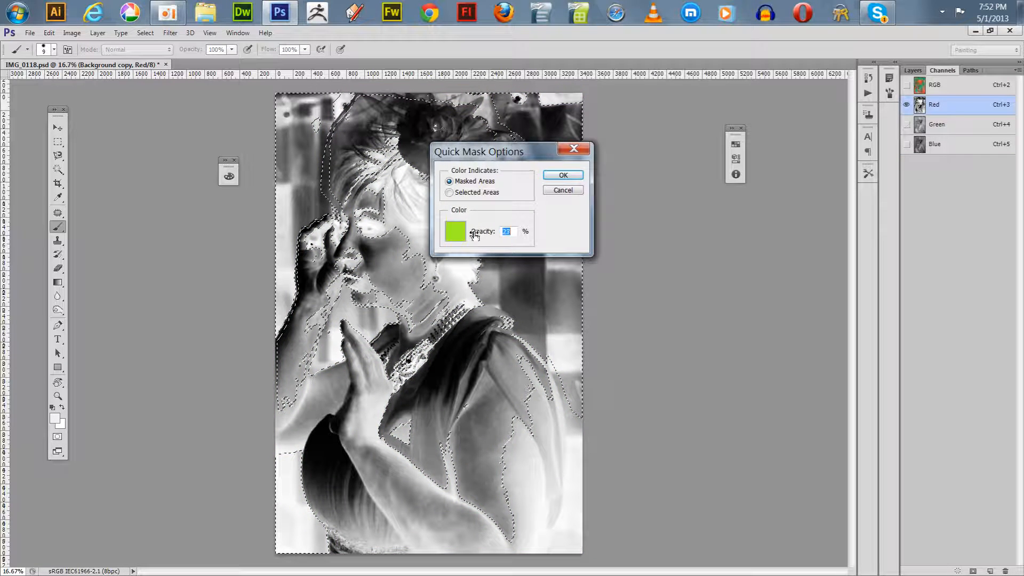
{"action": "left_click_drag", "start_coordinate": [482, 234], "coordinate": [475, 235]}
{"action": "left_click", "coordinate": [557, 178]}
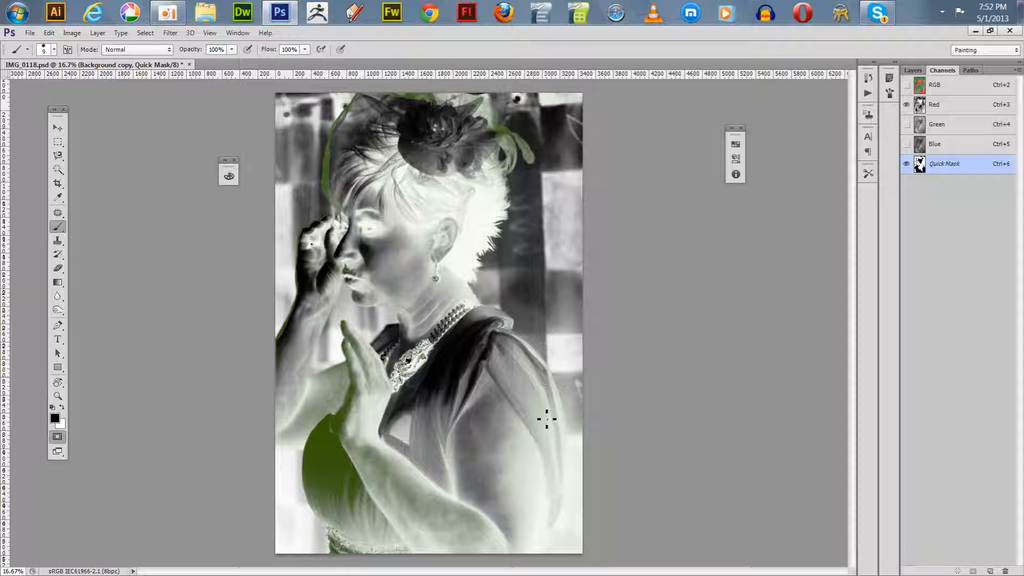
Step: Erase the mask tint from the background along the back edge of the dress with a size 40 white brush
{"action": "key", "text": "z"}
{"action": "left_click_drag", "start_coordinate": [529, 333], "coordinate": [628, 556]}
{"action": "left_click_drag", "start_coordinate": [602, 403], "coordinate": [673, 406]}
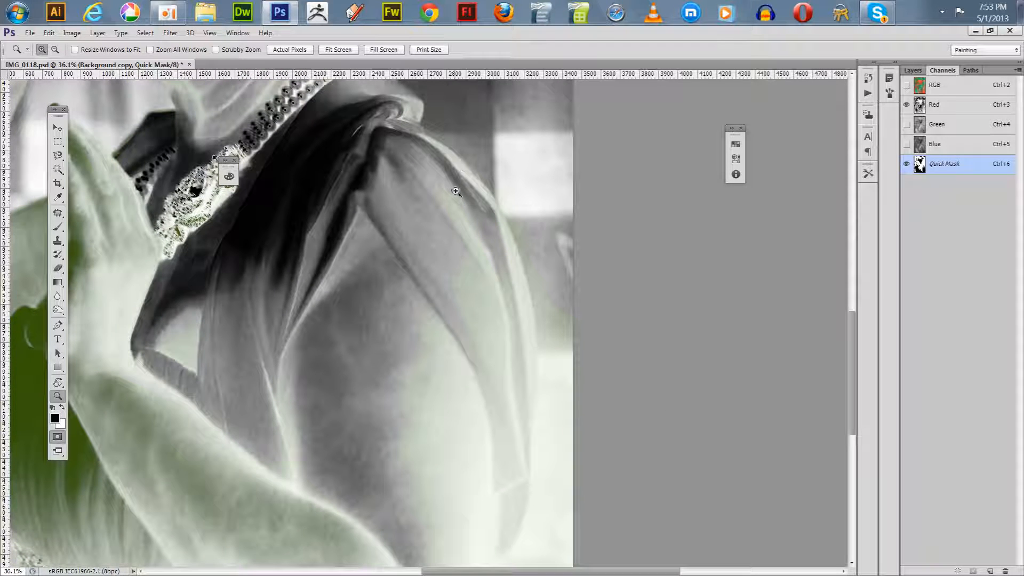
{"action": "key", "text": "b"}
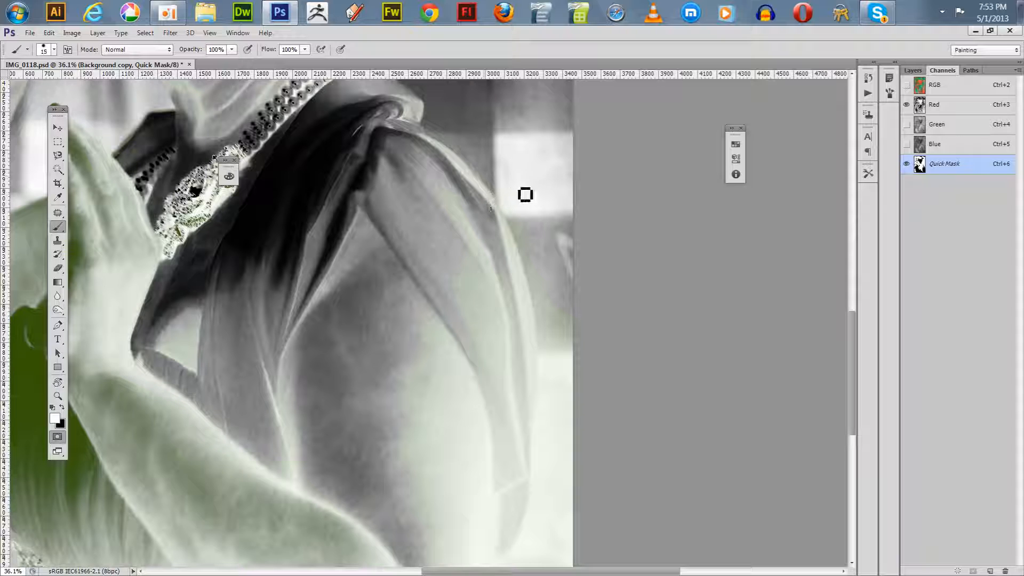
{"action": "key", "text": "bracketright"}
{"action": "key", "text": "bracketright"}
{"action": "key", "text": "bracketright"}
{"action": "key", "text": "bracketright"}
{"action": "key", "text": "bracketright"}
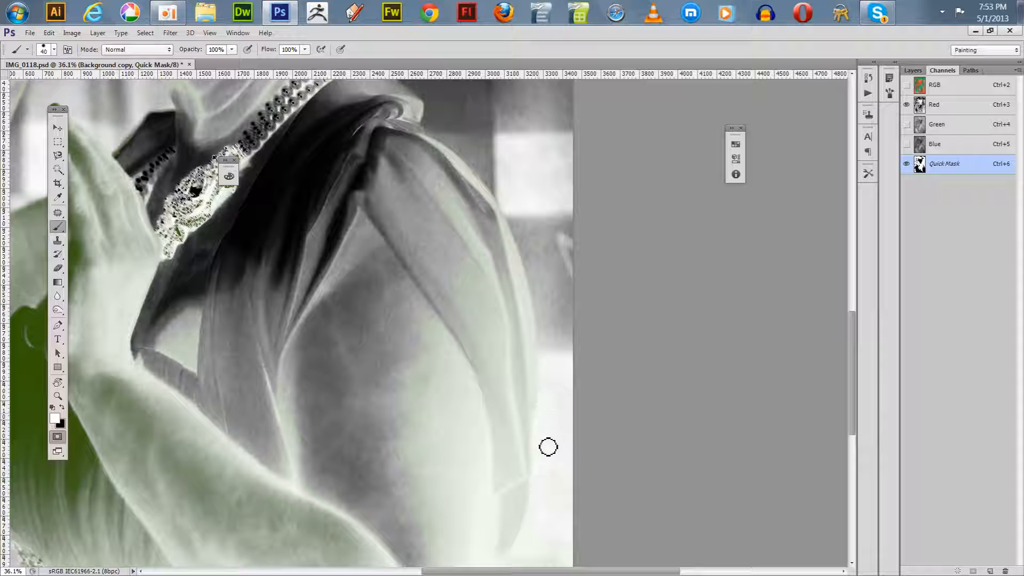
{"action": "left_click_drag", "start_coordinate": [628, 477], "coordinate": [653, 317]}
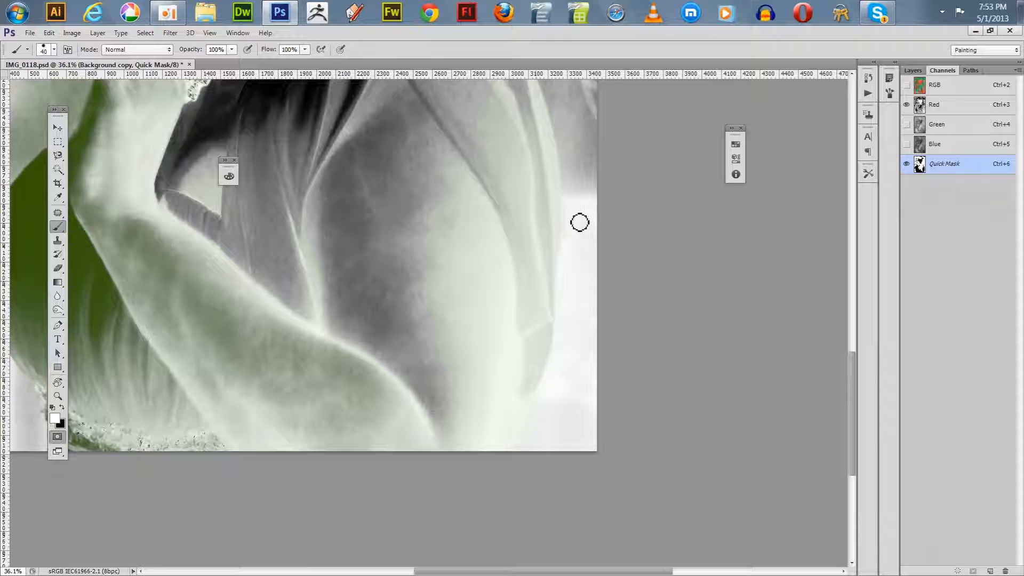
Step: Check the selection beside the lower back, then erase stray mask specks on the background there with the white brush at size 100
{"action": "key", "text": "q"}
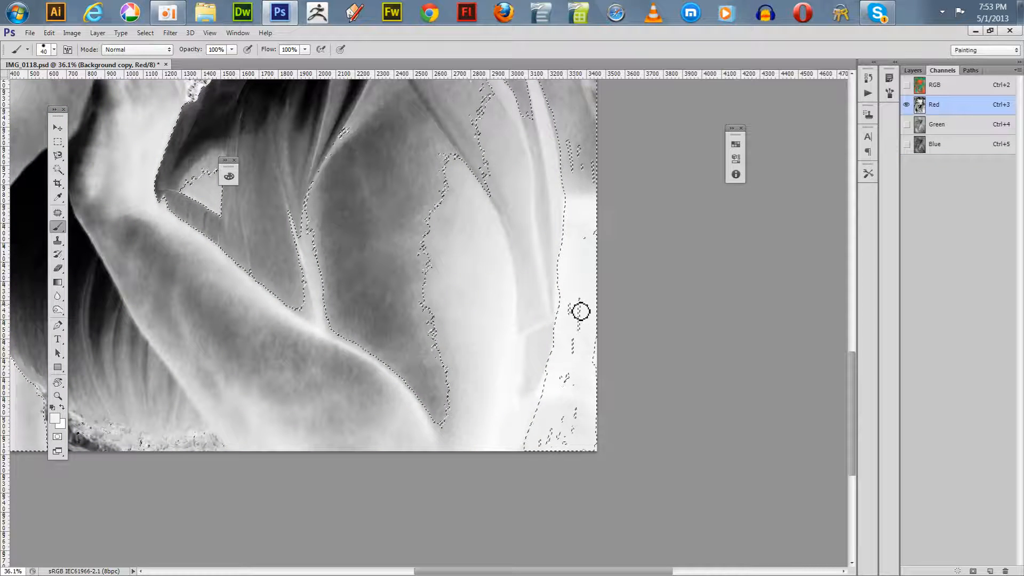
{"action": "key", "text": "q"}
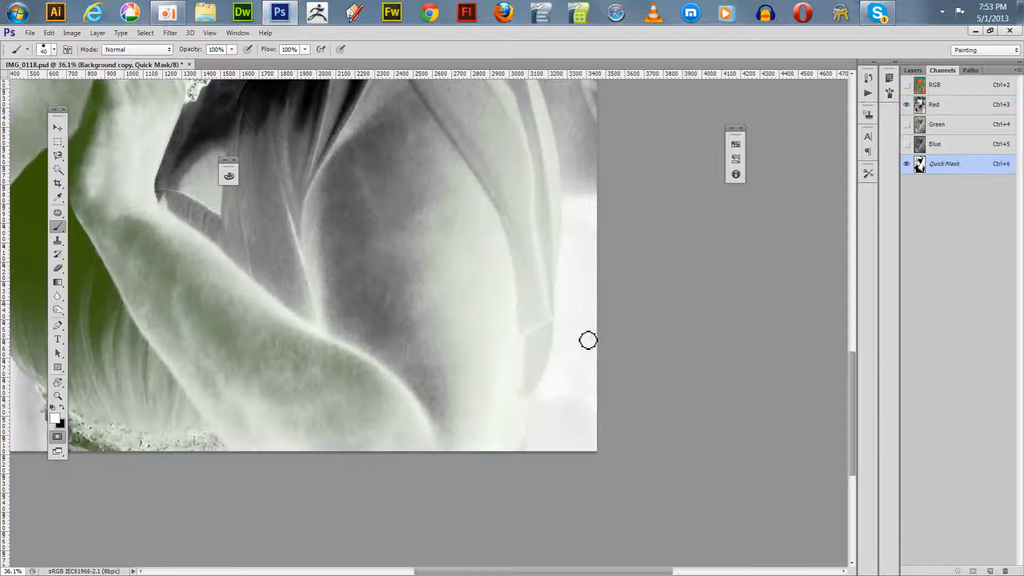
{"action": "key", "text": "]"}
{"action": "key", "text": "bracketright"}
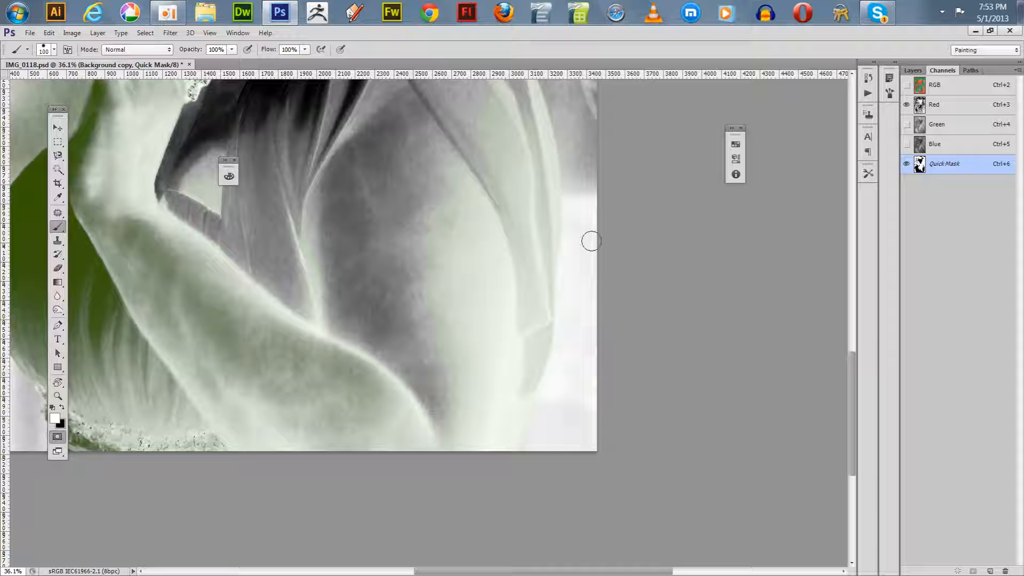
{"action": "scroll", "coordinate": [591, 241], "scroll_direction": "up", "scroll_amount": 3}
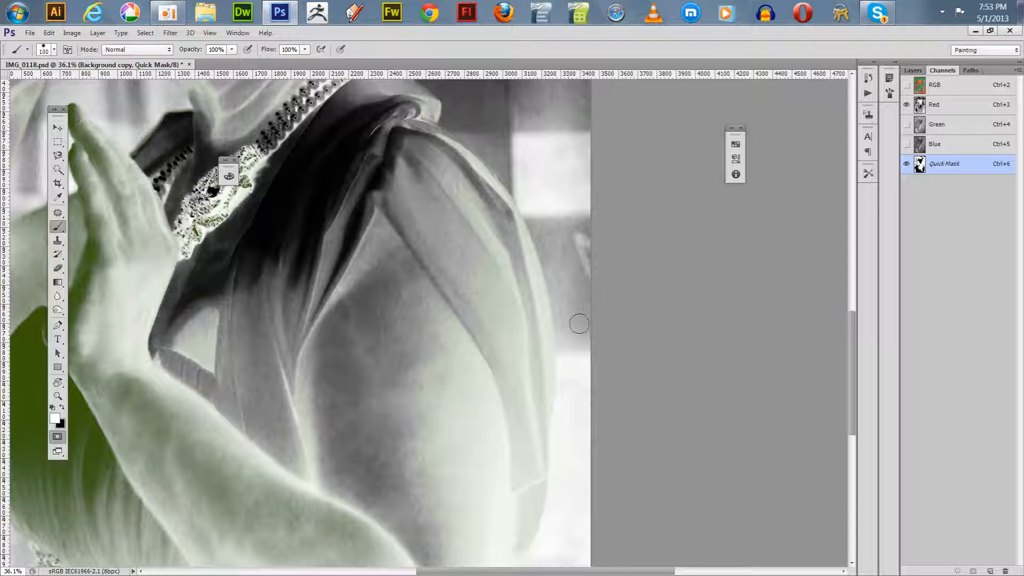
Step: Raise the mask overlay's opacity in the Quick Mask Options and return to Quick Mask mode
{"action": "key", "text": "q"}
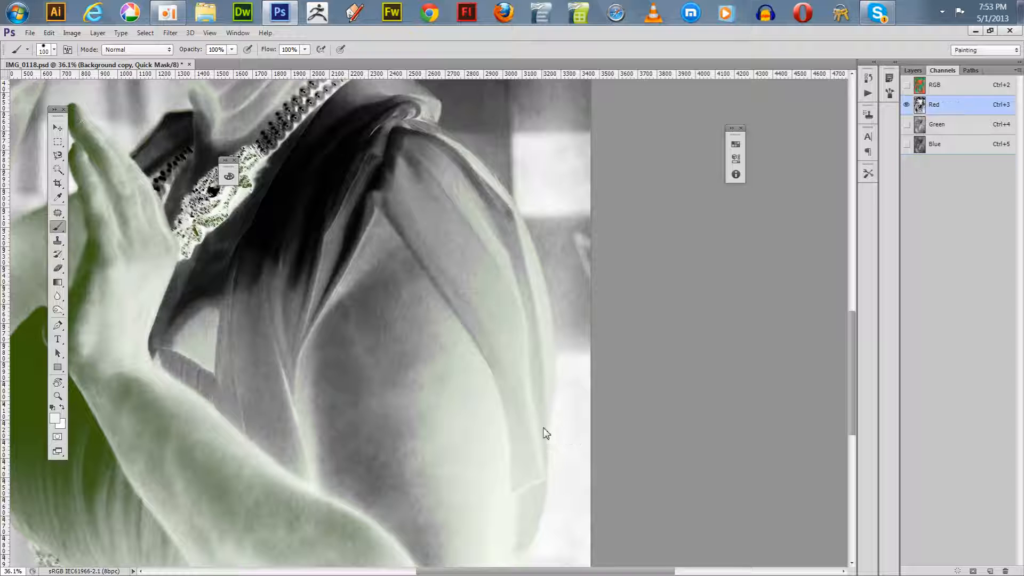
{"action": "key", "text": "q"}
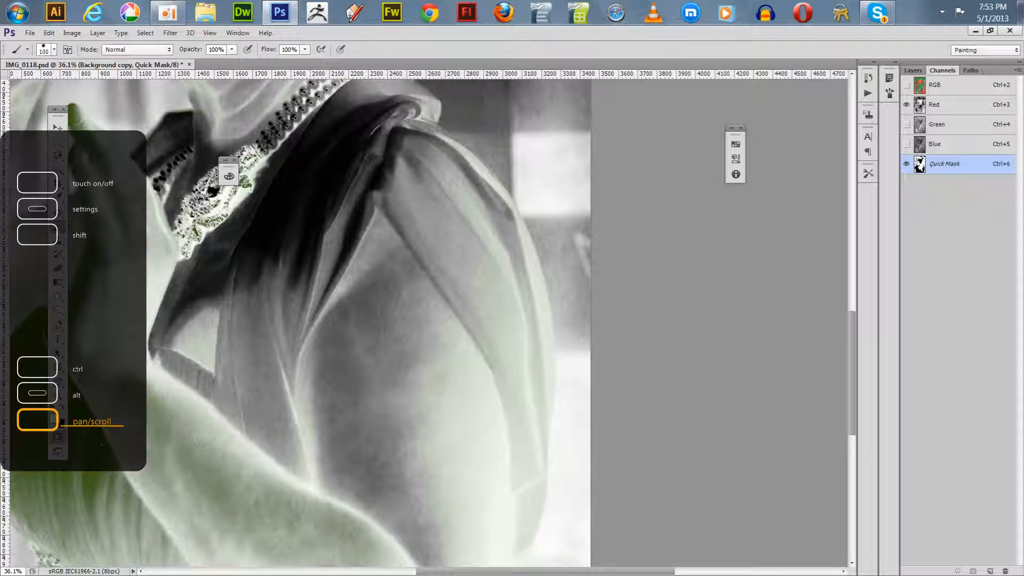
{"action": "double_click", "coordinate": [58, 438]}
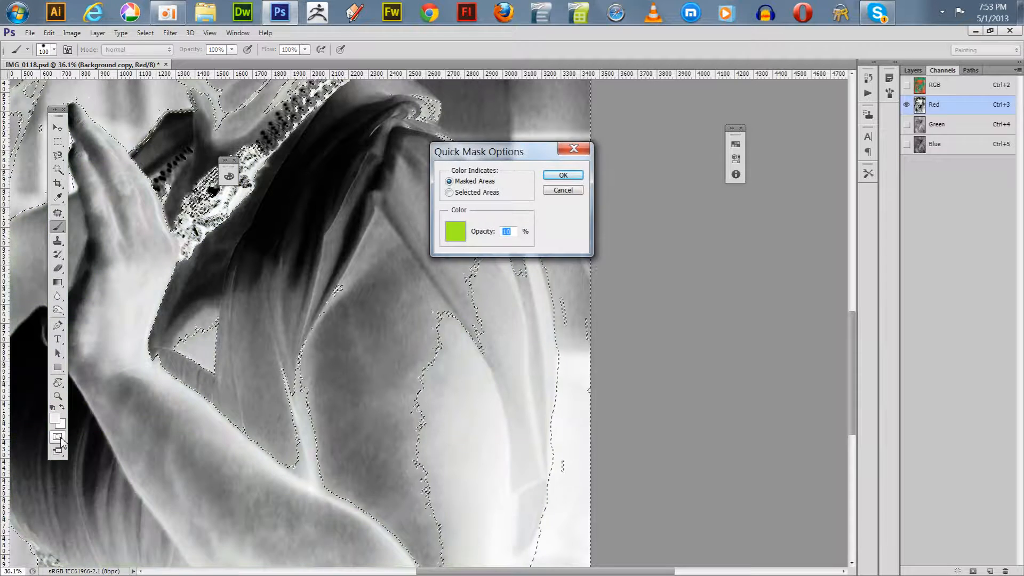
{"action": "left_click_drag", "start_coordinate": [485, 232], "coordinate": [494, 232]}
{"action": "left_click", "coordinate": [563, 175]}
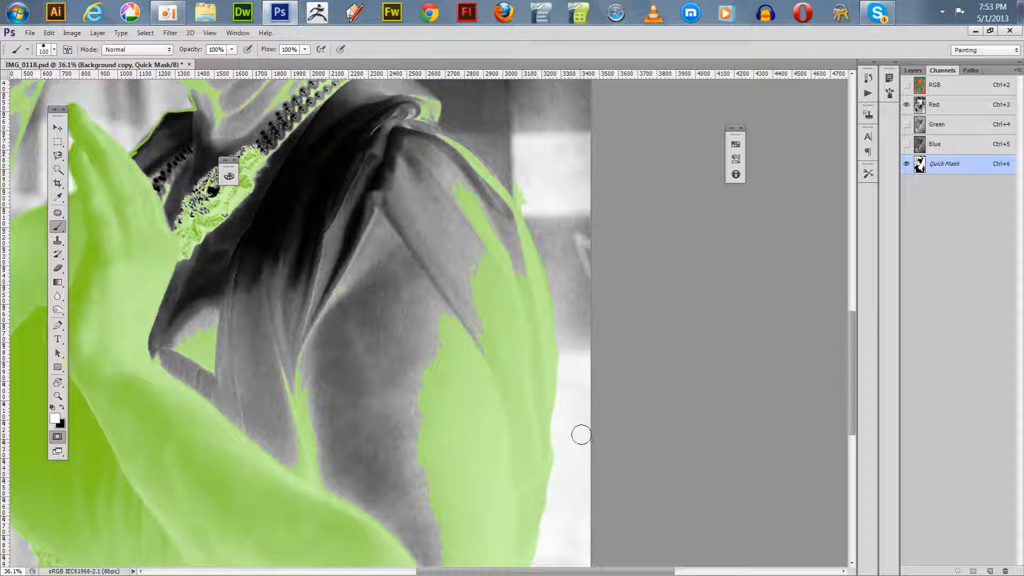
Step: Erase the last mask specks on the background beside the lower back with the white brush and leave Quick Mask mode
{"action": "left_click_drag", "start_coordinate": [581, 481], "coordinate": [589, 354]}
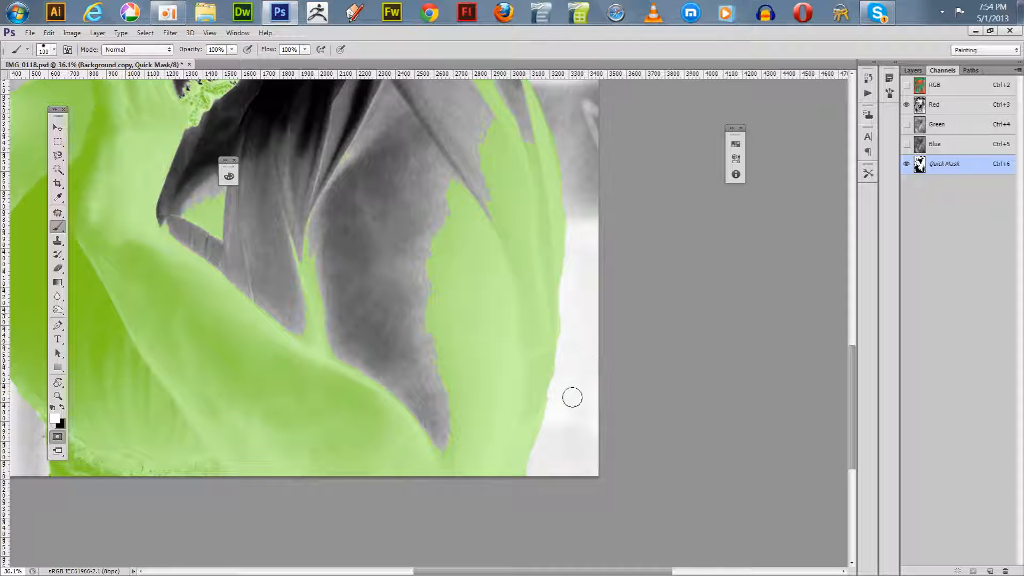
{"action": "key", "text": "q"}
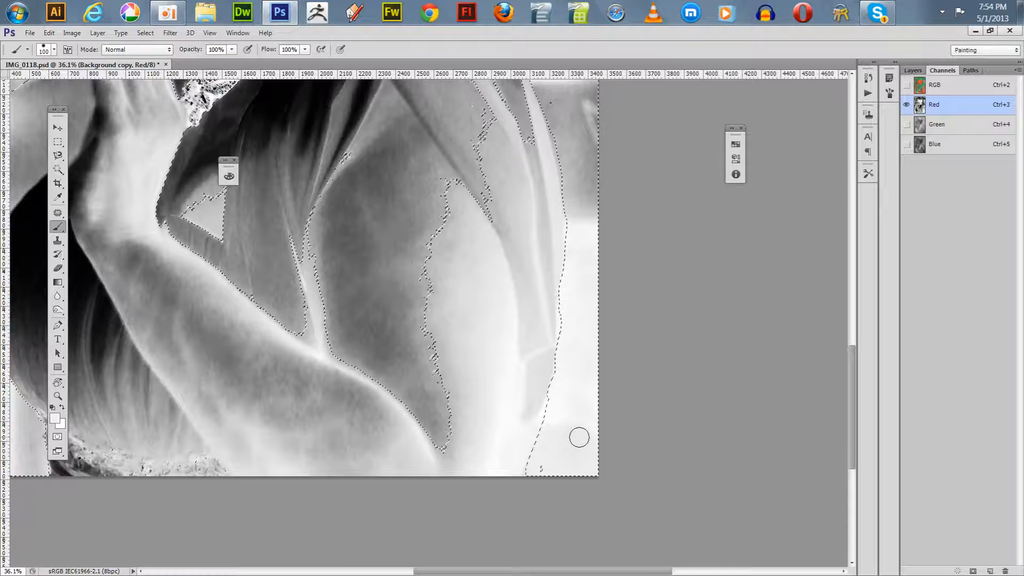
{"action": "key", "text": "q"}
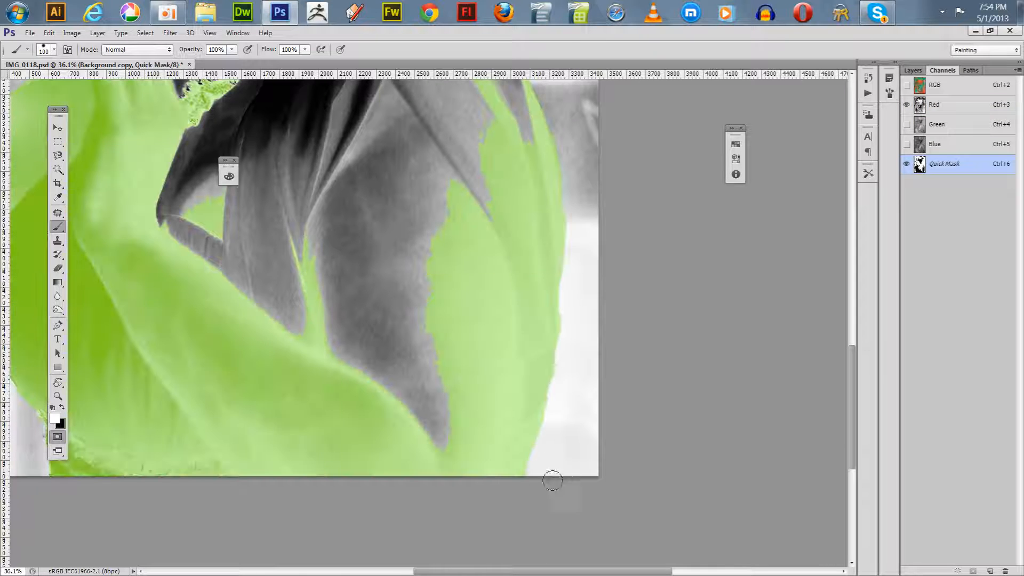
{"action": "key", "text": "q"}
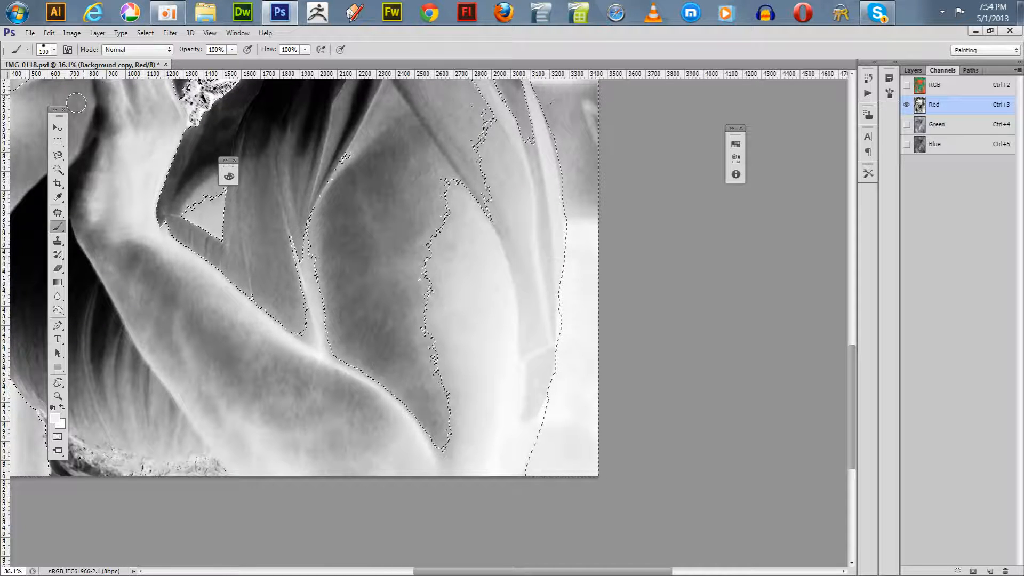
Step: Add the small notch in the selection outline on the lower back edge using the Lasso in Add to selection mode
{"action": "left_click", "coordinate": [58, 142]}
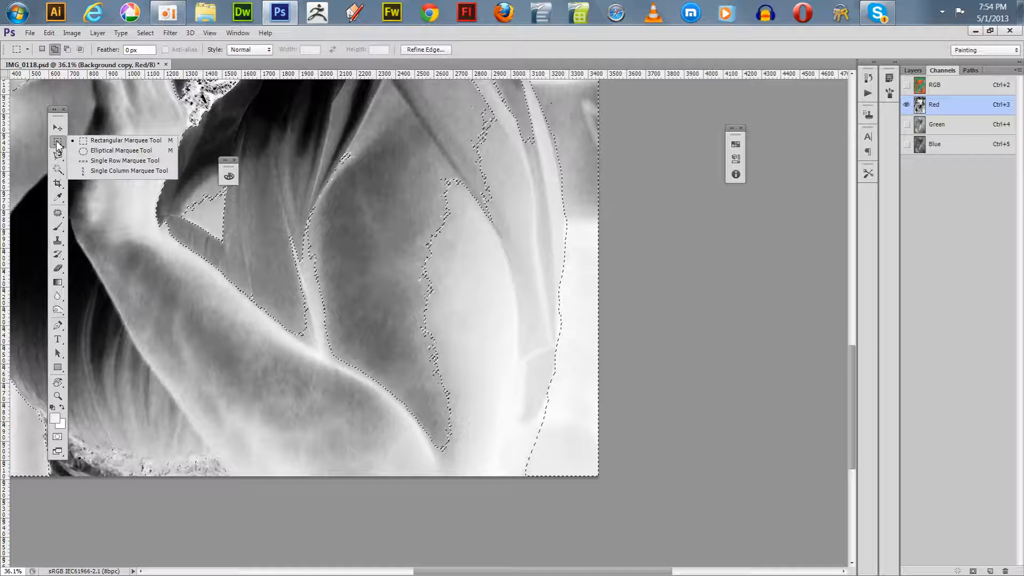
{"action": "left_click", "coordinate": [57, 156]}
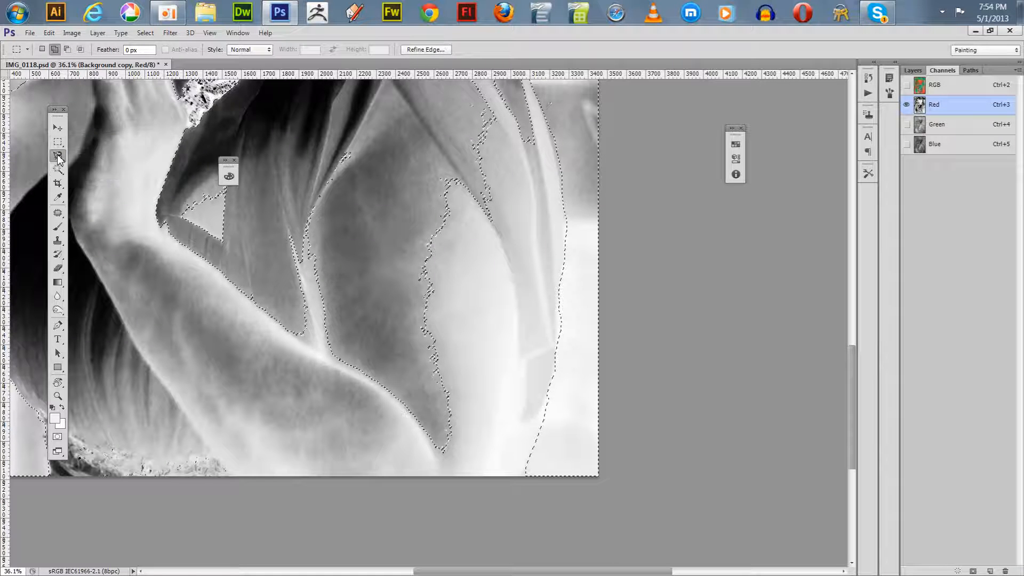
{"action": "left_click", "coordinate": [85, 155]}
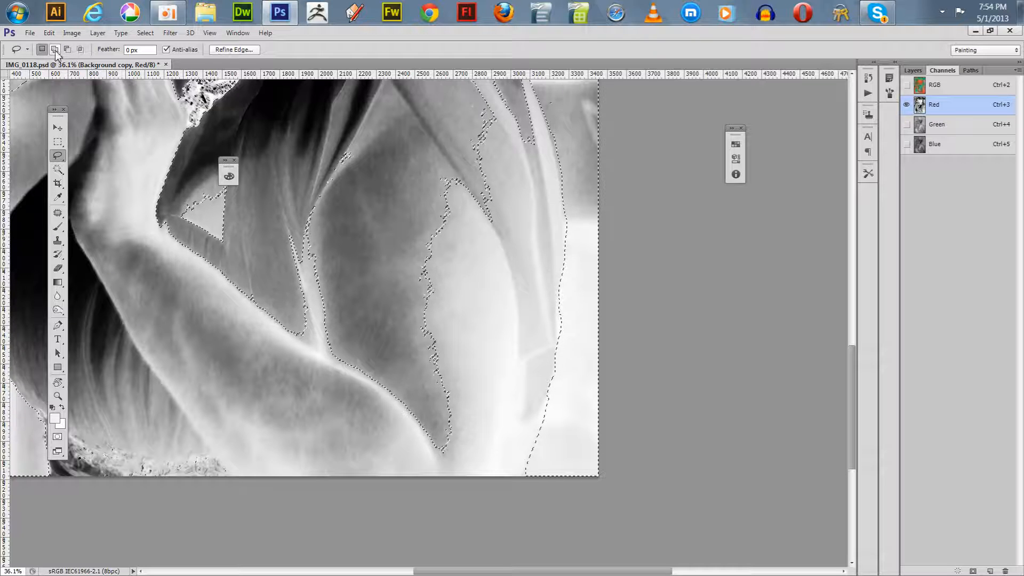
{"action": "left_click", "coordinate": [55, 51]}
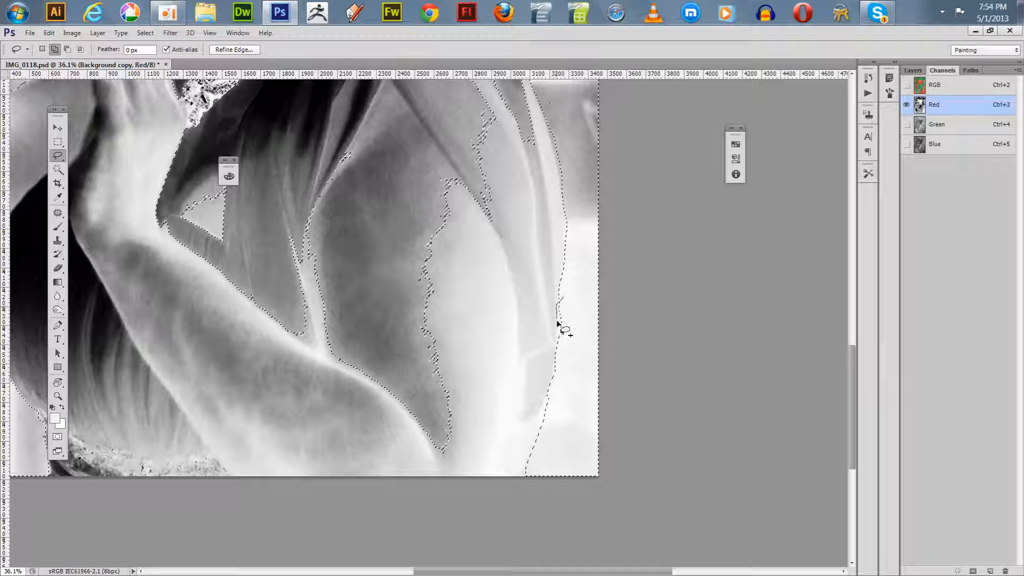
{"action": "left_click_drag", "start_coordinate": [567, 317], "coordinate": [567, 298]}
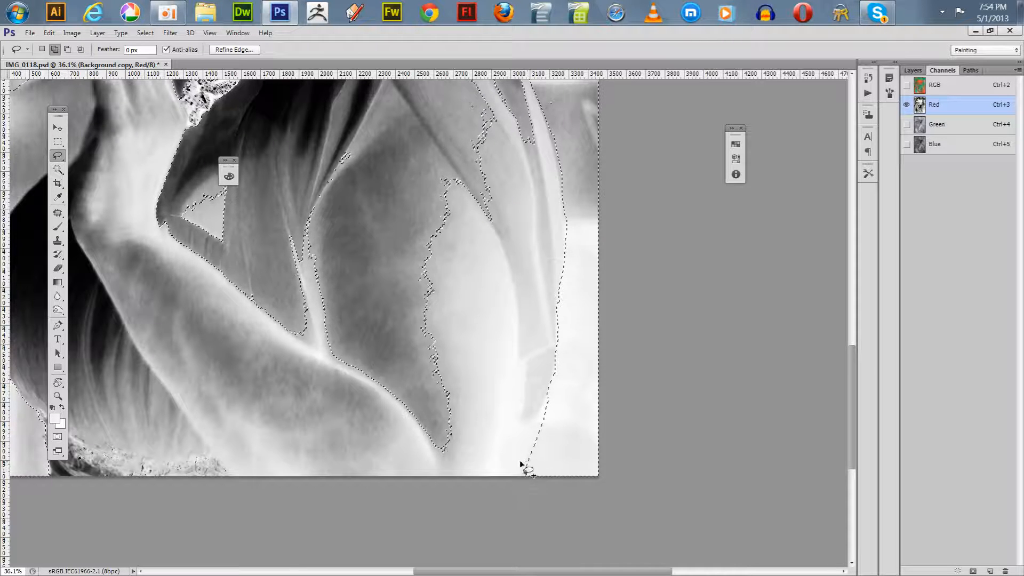
Step: Add the unselected background sliver below the sleeve fold at the lower back to the selection with the Lasso and check it in Quick Mask mode
{"action": "key", "text": "z"}
{"action": "key", "text": "ctrl+d"}
{"action": "left_click", "coordinate": [540, 424]}
{"action": "left_click", "coordinate": [521, 413]}
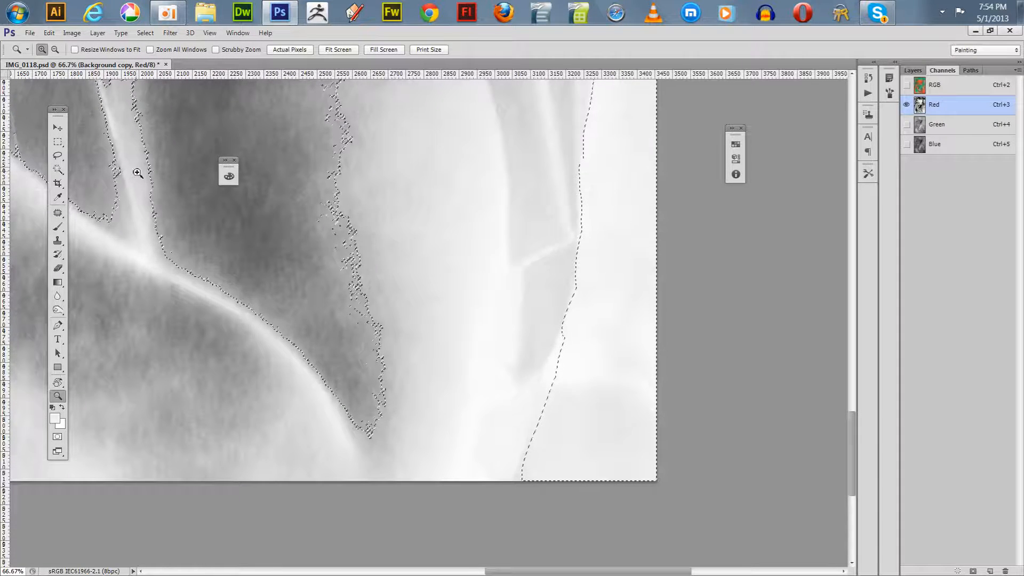
{"action": "key", "text": "l"}
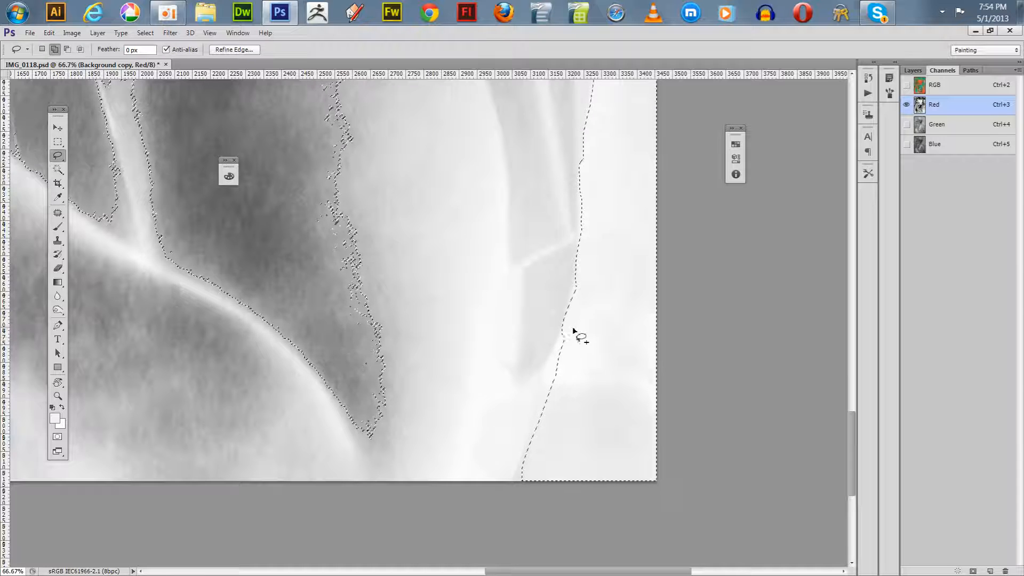
{"action": "left_click_drag", "start_coordinate": [572, 325], "coordinate": [559, 344]}
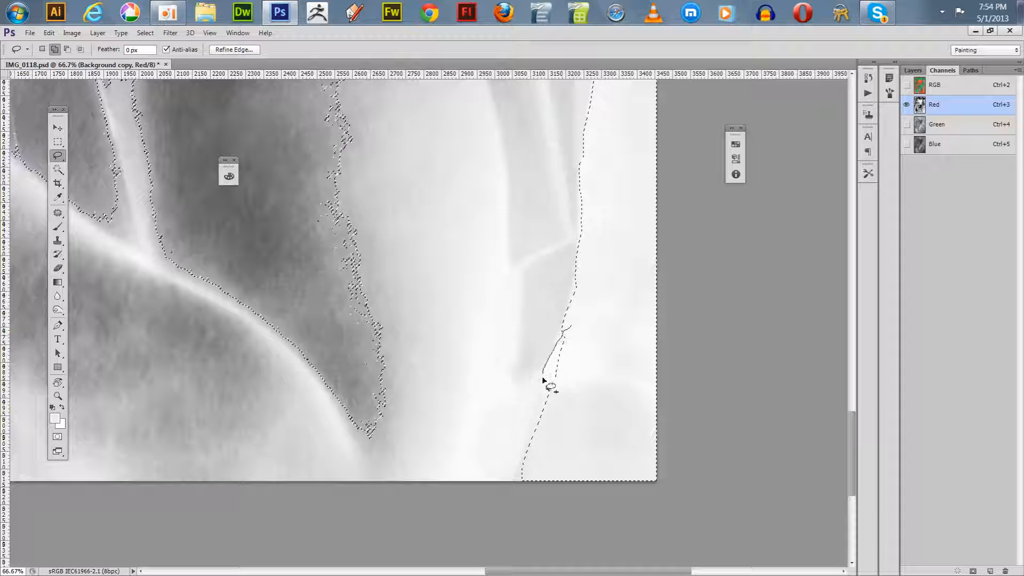
{"action": "left_click_drag", "start_coordinate": [543, 379], "coordinate": [538, 405]}
{"action": "left_click_drag", "start_coordinate": [572, 329], "coordinate": [575, 327]}
{"action": "key", "text": "q"}
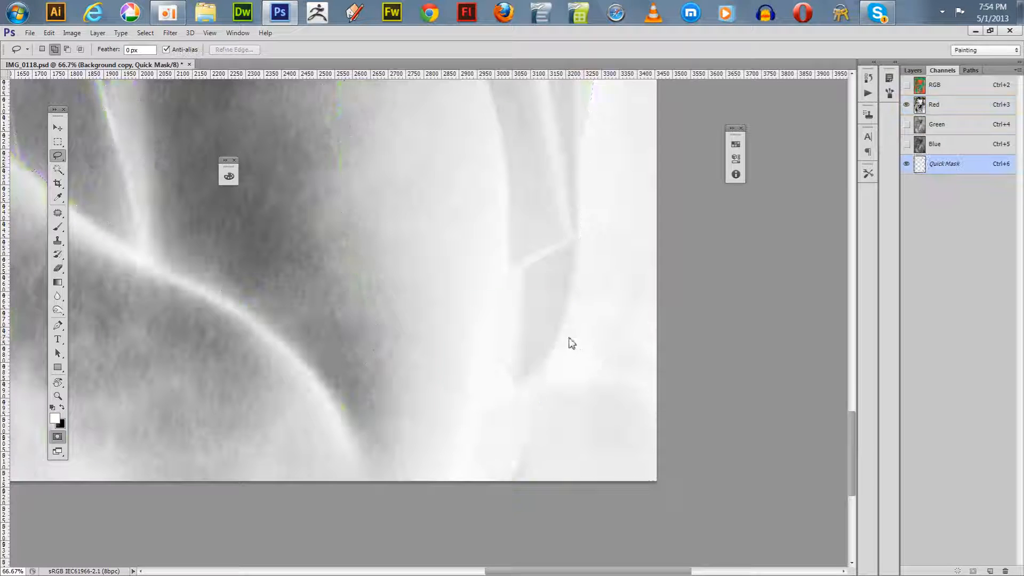
{"action": "key", "text": "q"}
Step: Smooth the selection outline along the middle of the back edge by adding thin background slivers with the Lasso
{"action": "left_click_drag", "start_coordinate": [600, 381], "coordinate": [591, 558]}
{"action": "left_click_drag", "start_coordinate": [617, 444], "coordinate": [601, 541]}
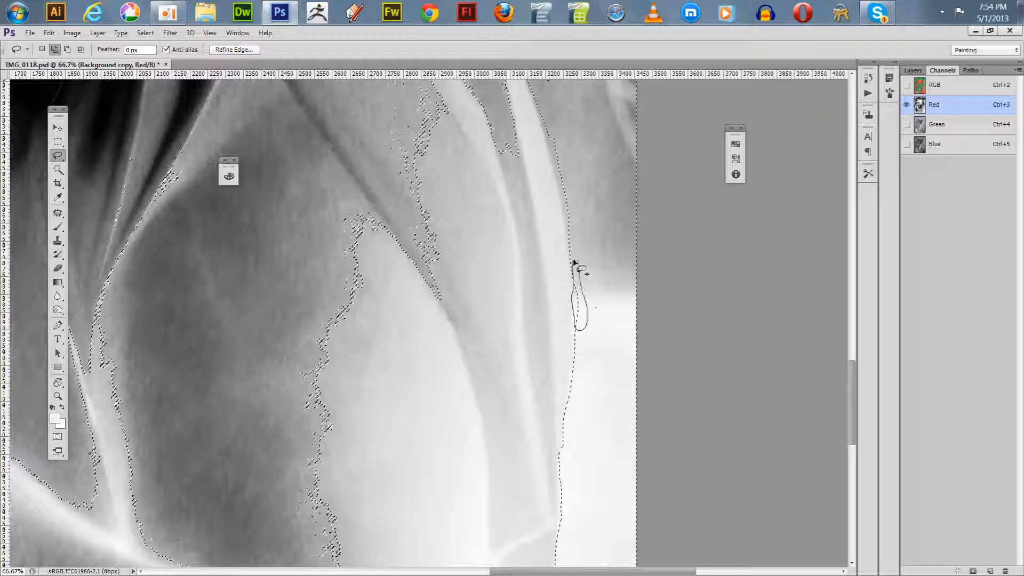
{"action": "left_click_drag", "start_coordinate": [608, 315], "coordinate": [664, 467]}
{"action": "left_click_drag", "start_coordinate": [590, 247], "coordinate": [586, 266]}
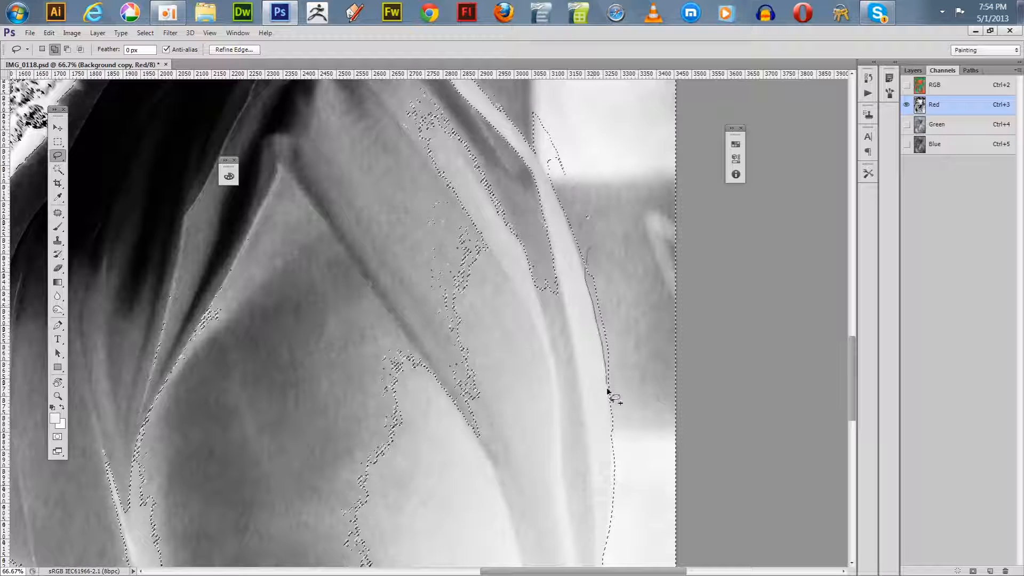
{"action": "left_click_drag", "start_coordinate": [600, 306], "coordinate": [587, 246]}
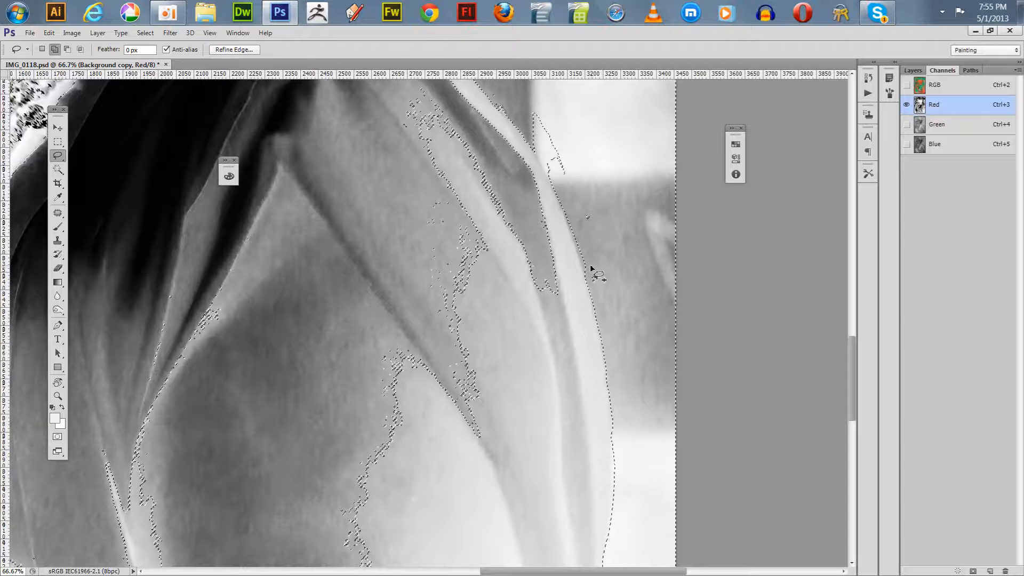
Step: Add the unselected wedge of bright background beside the shoulder and the nearby stray speck to the selection with the Lasso
{"action": "left_click_drag", "start_coordinate": [611, 224], "coordinate": [635, 315]}
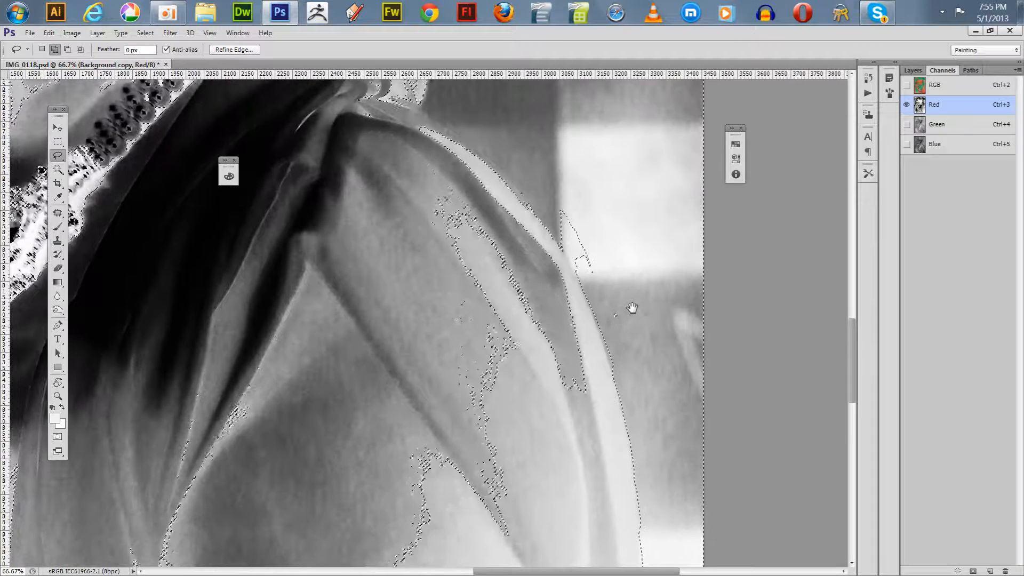
{"action": "mouse_move", "coordinate": [551, 191]}
{"action": "left_mouse_down"}
{"action": "mouse_move", "coordinate": [581, 213]}
{"action": "mouse_move", "coordinate": [617, 273]}
{"action": "left_mouse_up"}
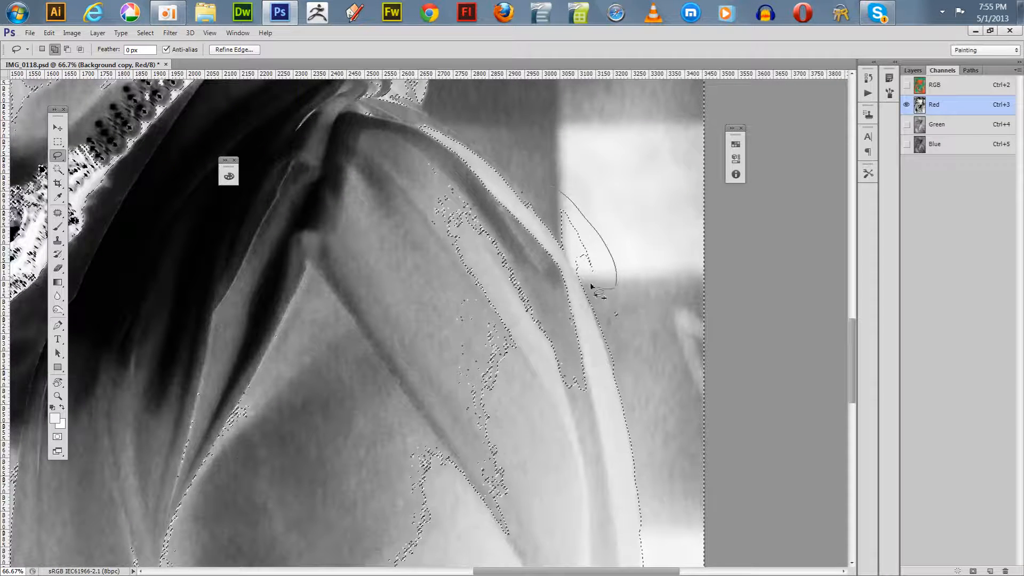
{"action": "left_click_drag", "start_coordinate": [549, 190], "coordinate": [552, 193]}
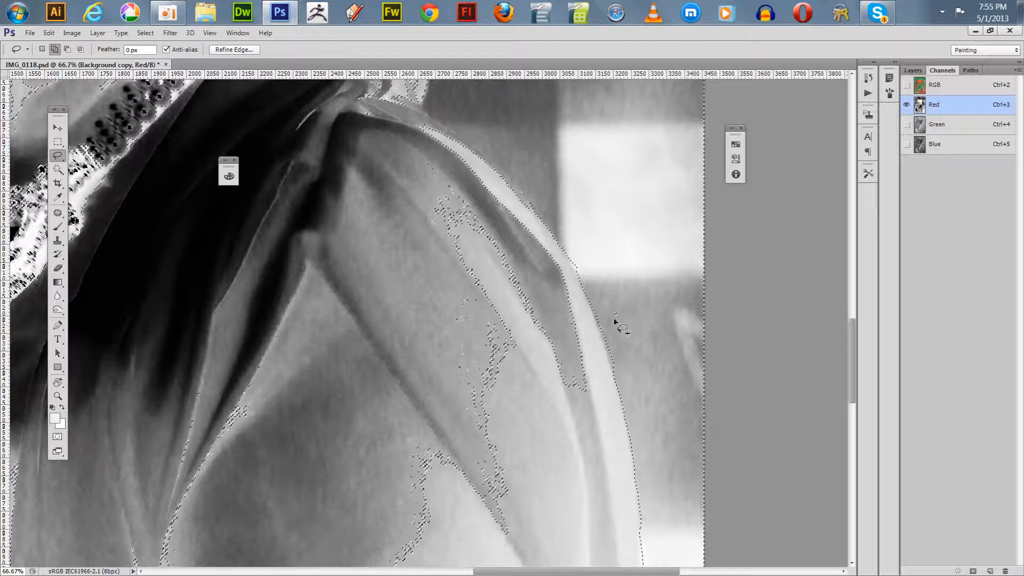
{"action": "left_click_drag", "start_coordinate": [565, 238], "coordinate": [575, 271]}
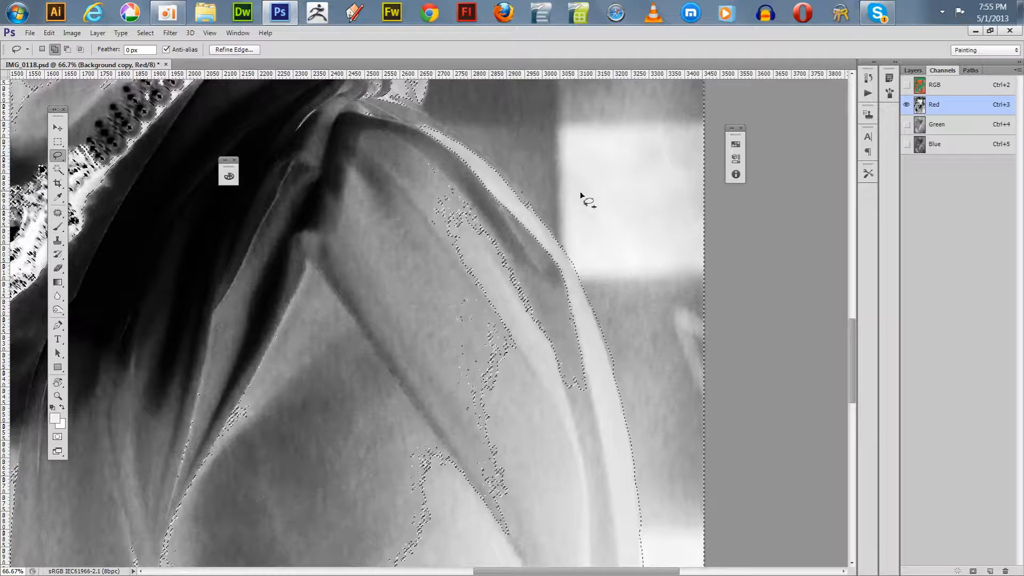
Step: Add the thin unselected background sliver along the outer sleeve edge below the shoulder to the selection with the Lasso
{"action": "key", "text": "z"}
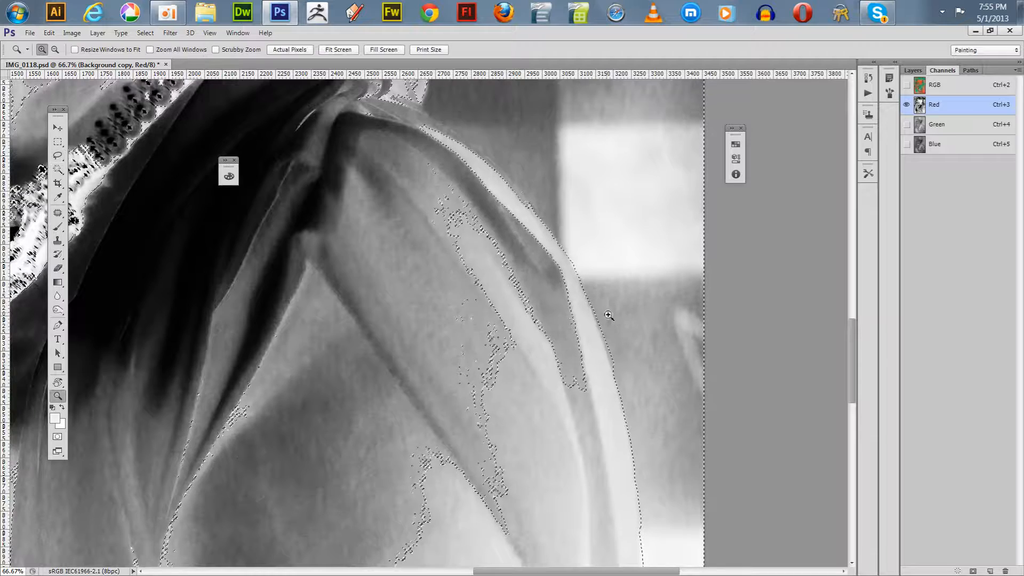
{"action": "left_click", "coordinate": [601, 337]}
{"action": "left_click", "coordinate": [601, 338]}
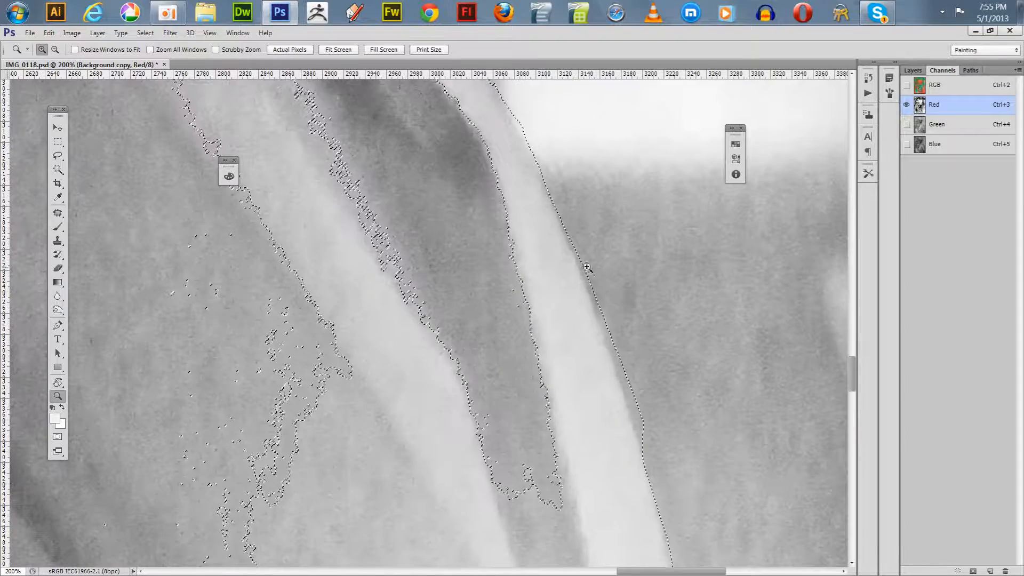
{"action": "key", "text": "l"}
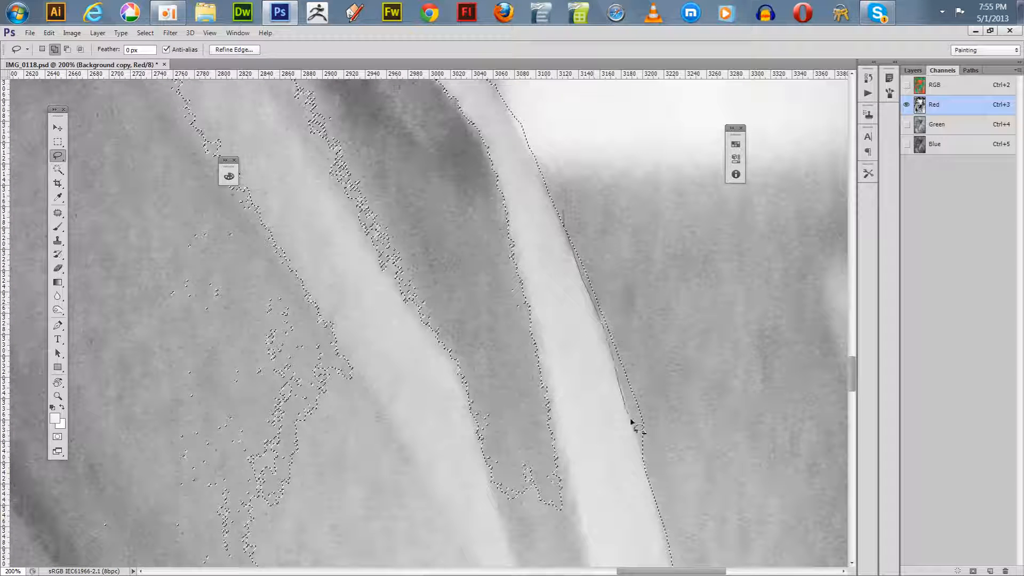
{"action": "left_click_drag", "start_coordinate": [579, 235], "coordinate": [562, 211]}
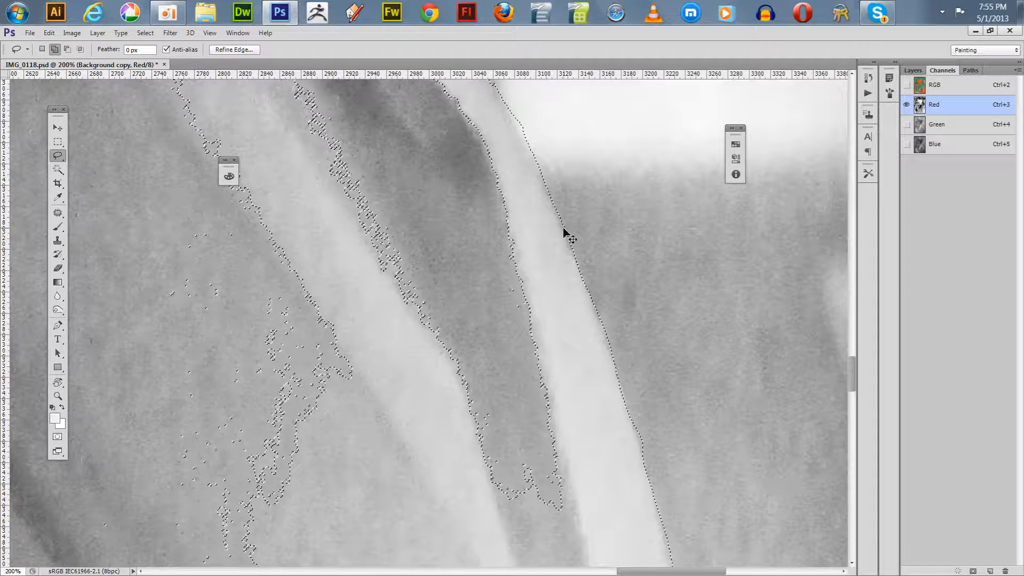
{"action": "key", "text": "ctrl+0"}
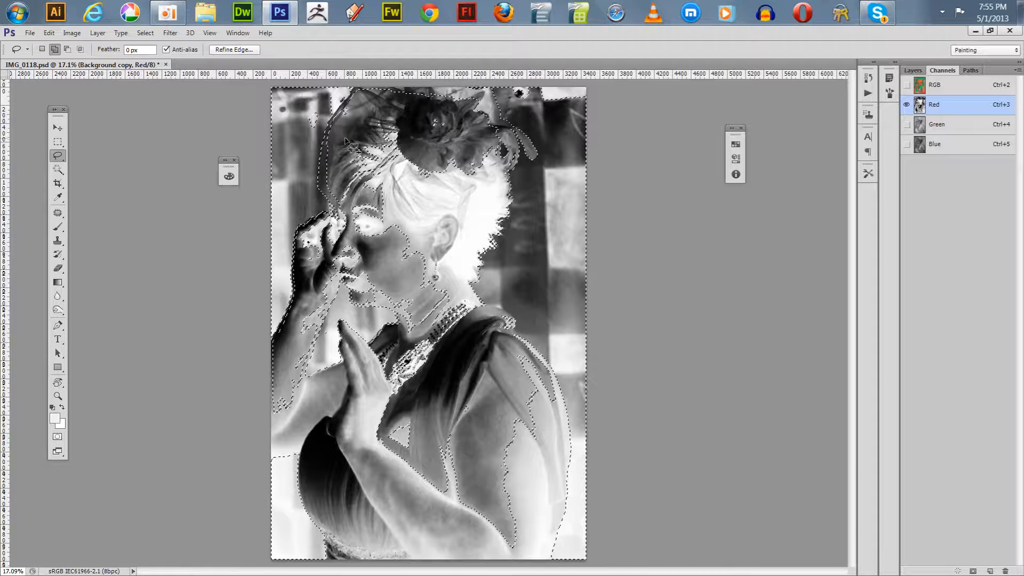
Step: Enter Quick Mask mode and clear the mask patch in the image's upper-right background corner with a 100 px white brush
{"action": "key", "text": "q"}
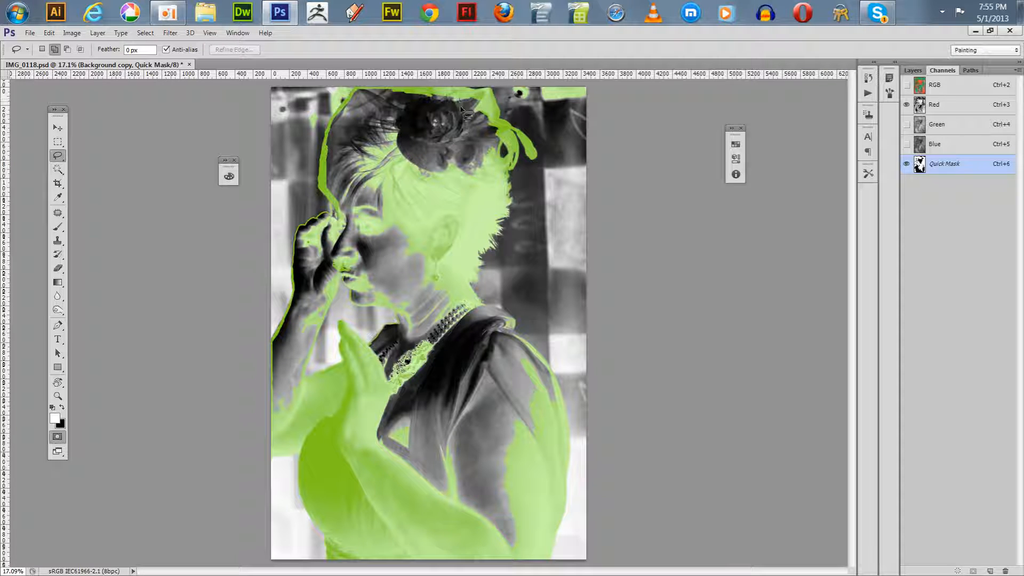
{"action": "key", "text": "b"}
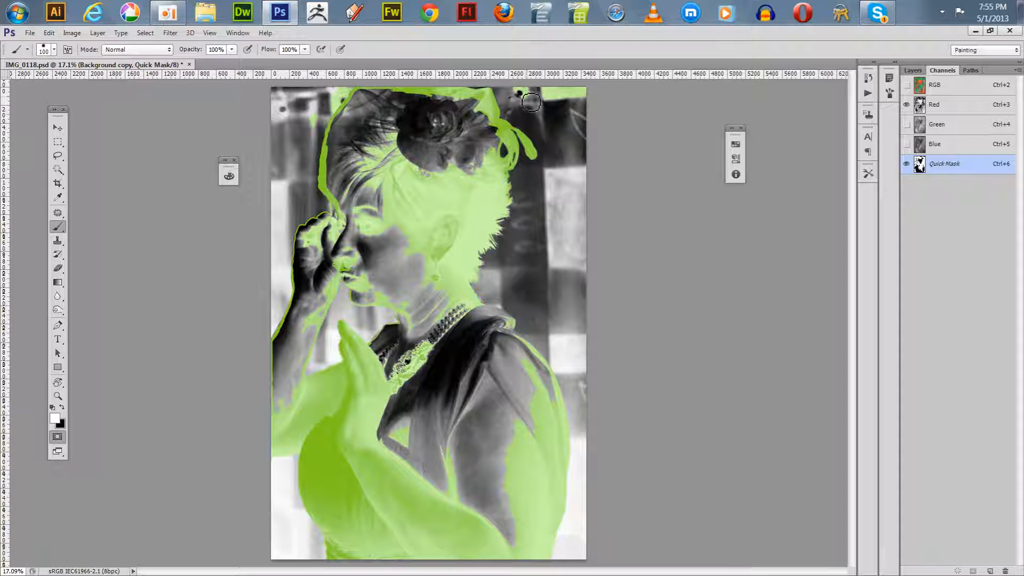
{"action": "mouse_move", "coordinate": [530, 101]}
{"action": "left_mouse_down"}
{"action": "mouse_move", "coordinate": [505, 91]}
{"action": "mouse_move", "coordinate": [599, 101]}
{"action": "mouse_move", "coordinate": [566, 100]}
{"action": "mouse_move", "coordinate": [570, 111]}
{"action": "mouse_move", "coordinate": [530, 93]}
{"action": "mouse_move", "coordinate": [579, 110]}
{"action": "mouse_move", "coordinate": [601, 149]}
{"action": "left_mouse_up"}
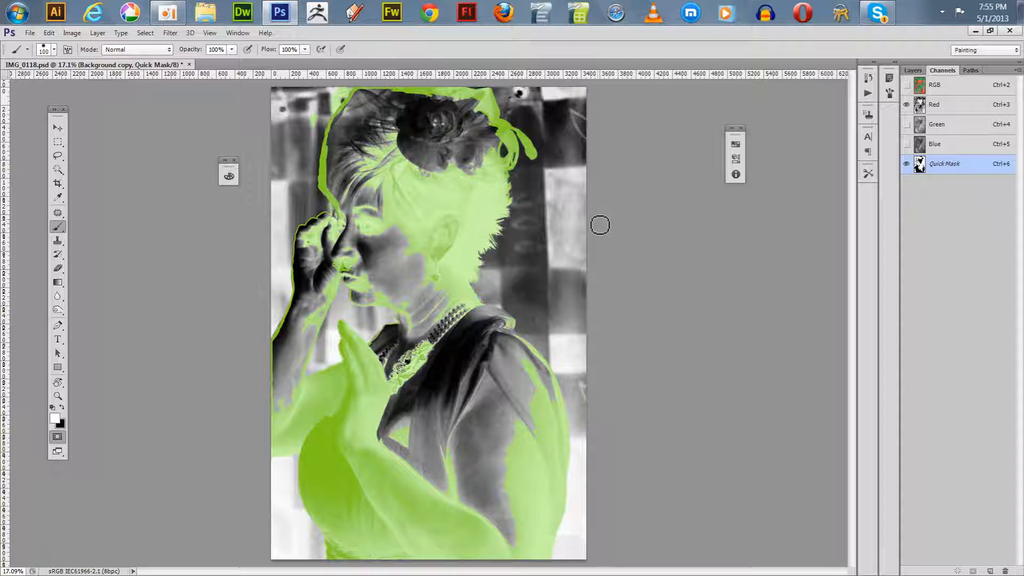
Step: Paint the collar's outer edge into the mask down to the shoulder seam using a 40 px black brush
{"action": "key", "text": "z"}
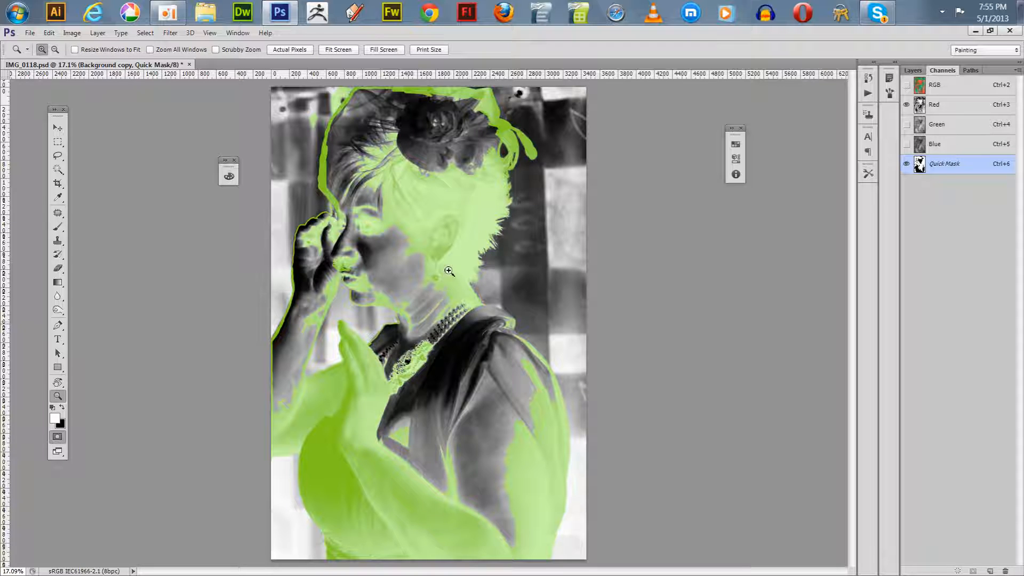
{"action": "left_click_drag", "start_coordinate": [449, 271], "coordinate": [563, 360]}
{"action": "left_click_drag", "start_coordinate": [539, 316], "coordinate": [567, 334]}
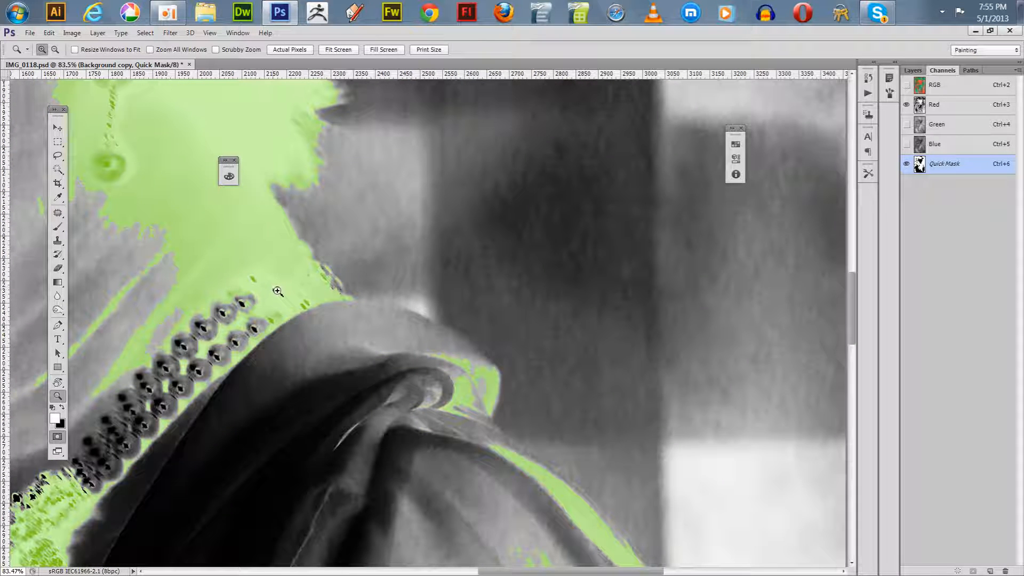
{"action": "key", "text": "b"}
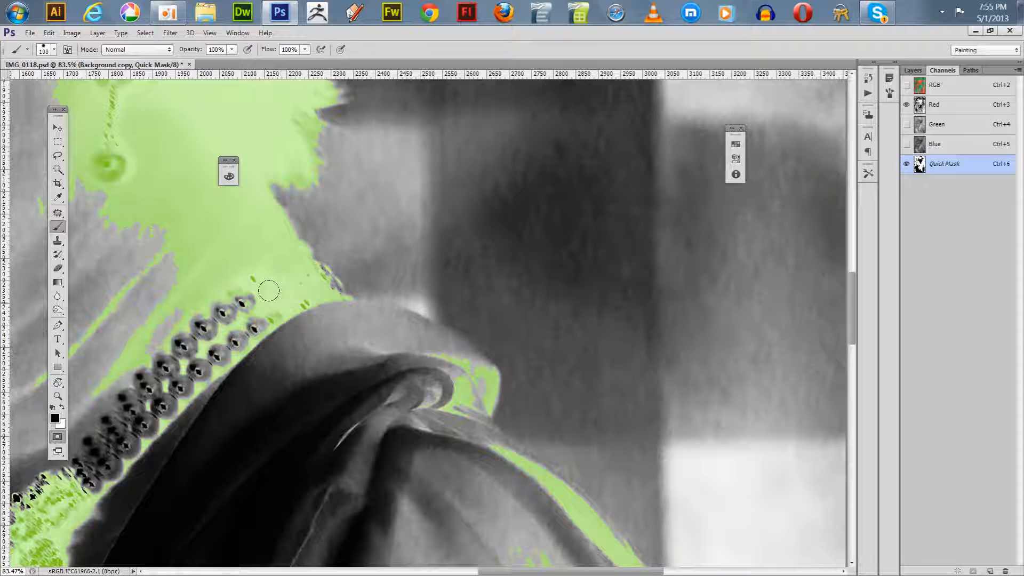
{"action": "key", "text": "bracketright"}
{"action": "key", "text": "bracketleft"}
{"action": "key", "text": "bracketleft"}
{"action": "key", "text": "bracketleft"}
{"action": "key", "text": "bracketleft"}
{"action": "key", "text": "bracketleft"}
{"action": "mouse_move", "coordinate": [334, 315]}
{"action": "left_mouse_down"}
{"action": "mouse_move", "coordinate": [408, 315]}
{"action": "mouse_move", "coordinate": [490, 370]}
{"action": "mouse_move", "coordinate": [475, 398]}
{"action": "mouse_move", "coordinate": [431, 349]}
{"action": "mouse_move", "coordinate": [351, 313]}
{"action": "mouse_move", "coordinate": [409, 330]}
{"action": "mouse_move", "coordinate": [431, 343]}
{"action": "mouse_move", "coordinate": [322, 314]}
{"action": "mouse_move", "coordinate": [361, 309]}
{"action": "mouse_move", "coordinate": [346, 351]}
{"action": "left_mouse_up"}
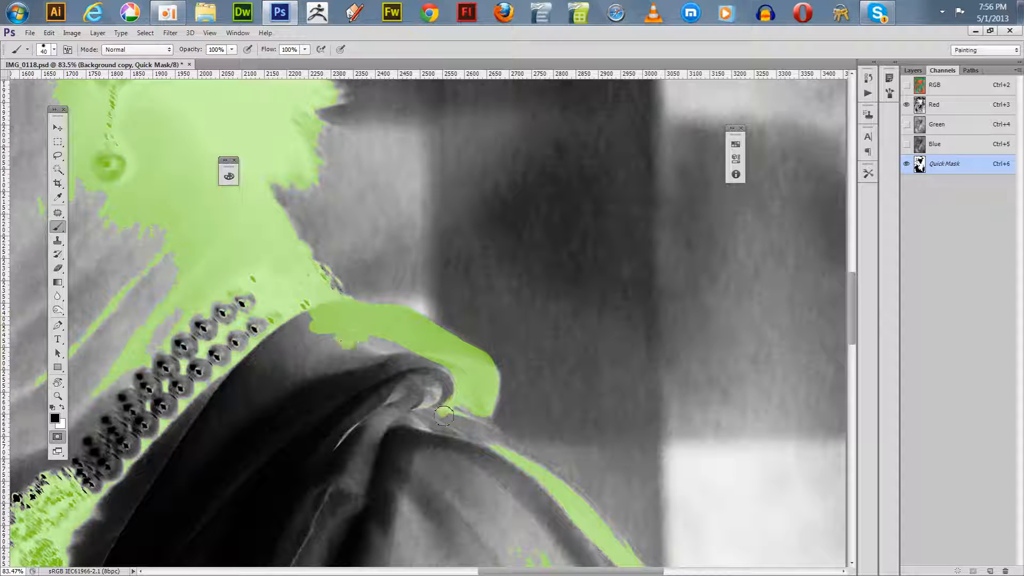
{"action": "left_click_drag", "start_coordinate": [443, 416], "coordinate": [462, 424]}
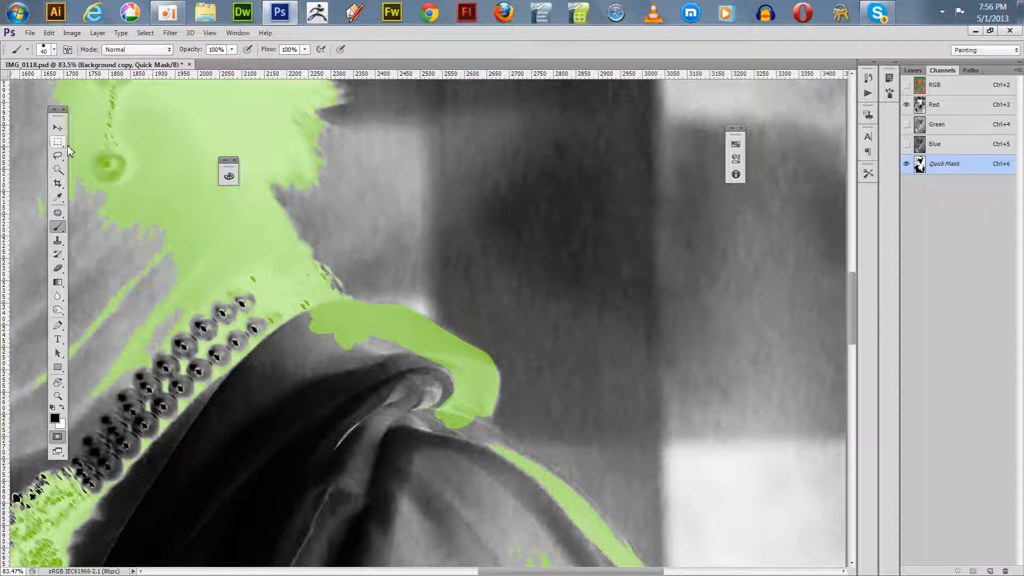
{"action": "mouse_move", "coordinate": [467, 416]}
{"action": "left_mouse_down"}
{"action": "mouse_move", "coordinate": [481, 435]}
{"action": "mouse_move", "coordinate": [459, 426]}
{"action": "mouse_move", "coordinate": [469, 445]}
{"action": "mouse_move", "coordinate": [431, 430]}
{"action": "mouse_move", "coordinate": [480, 450]}
{"action": "mouse_move", "coordinate": [466, 432]}
{"action": "mouse_move", "coordinate": [493, 437]}
{"action": "left_mouse_up"}
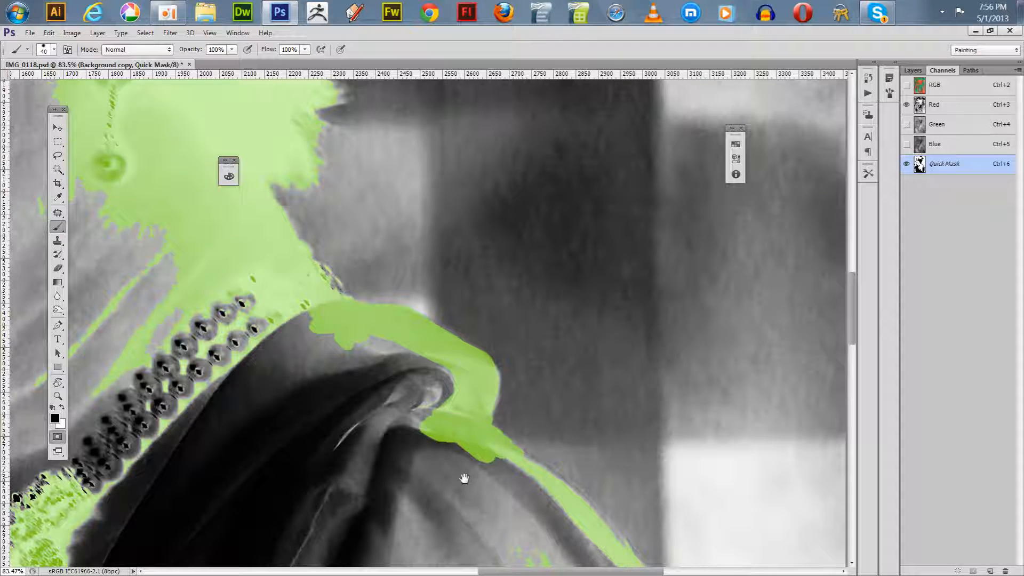
Step: Mask the nape edge, the uppermost necklace beads, the adjacent neck area and the rest of the collar fold with a 30 px black brush
{"action": "mouse_move", "coordinate": [464, 475]}
{"action": "left_mouse_down"}
{"action": "mouse_move", "coordinate": [435, 416]}
{"action": "mouse_move", "coordinate": [505, 406]}
{"action": "mouse_move", "coordinate": [528, 418]}
{"action": "mouse_move", "coordinate": [582, 484]}
{"action": "left_mouse_up"}
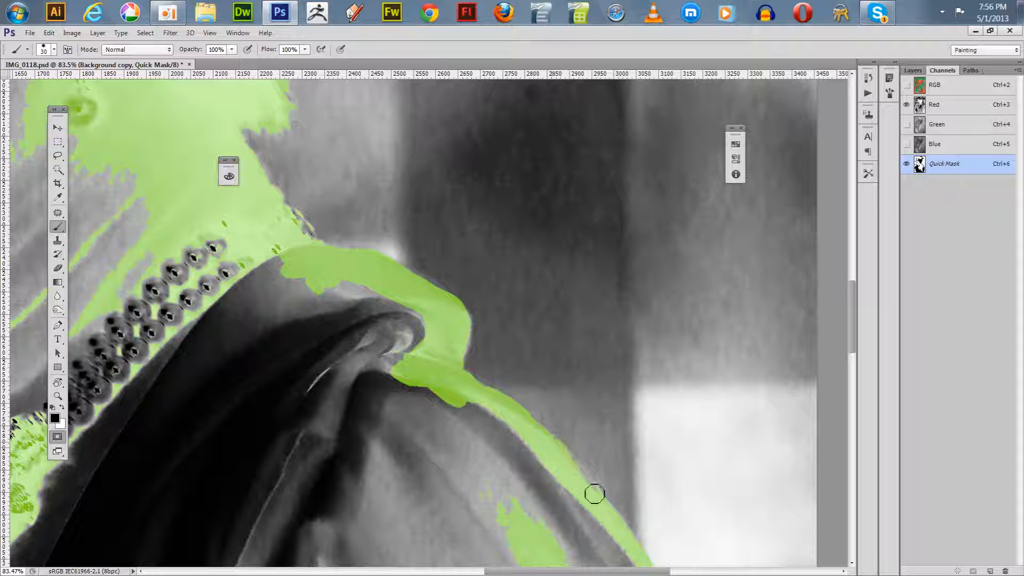
{"action": "mouse_move", "coordinate": [403, 411]}
{"action": "left_mouse_down"}
{"action": "mouse_move", "coordinate": [472, 461]}
{"action": "mouse_move", "coordinate": [567, 491]}
{"action": "mouse_move", "coordinate": [592, 512]}
{"action": "left_mouse_up"}
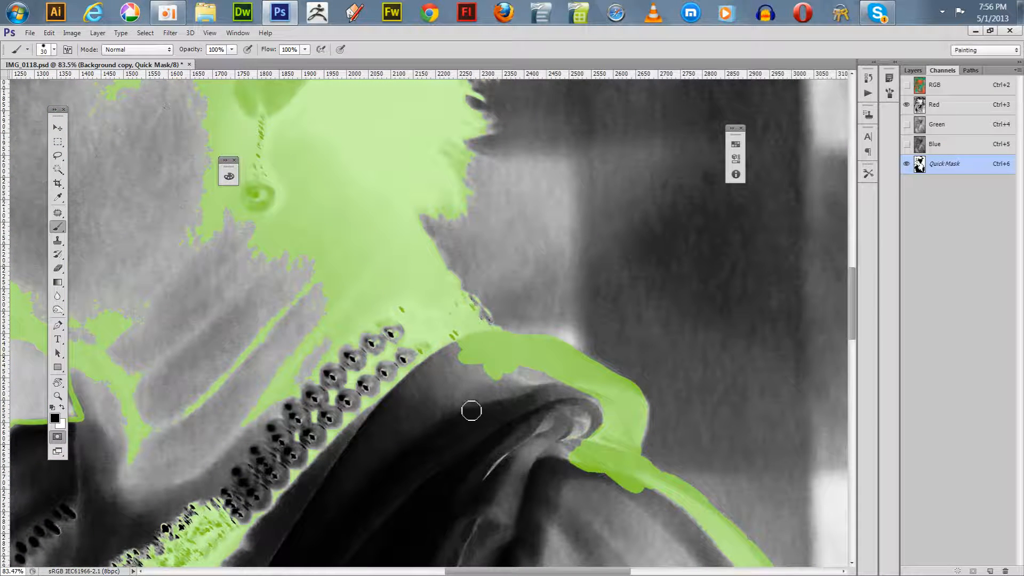
{"action": "left_click_drag", "start_coordinate": [437, 404], "coordinate": [520, 471]}
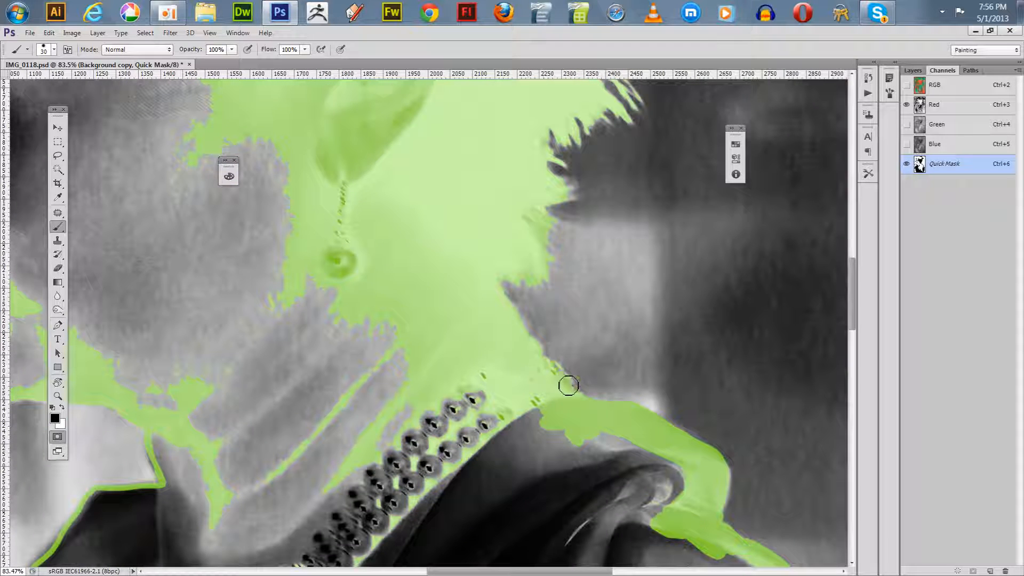
{"action": "left_click_drag", "start_coordinate": [568, 386], "coordinate": [555, 373]}
{"action": "left_click", "coordinate": [473, 397]}
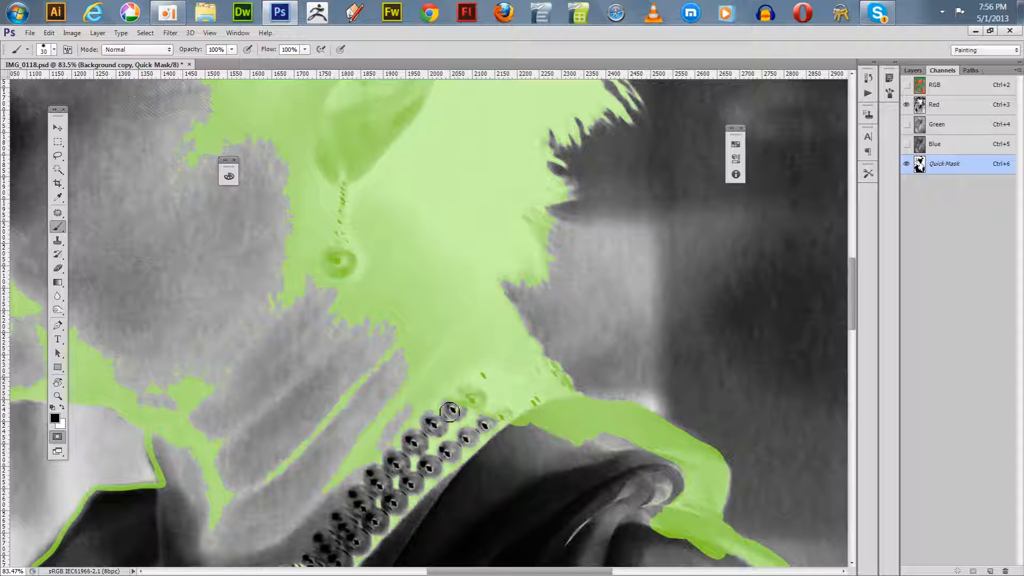
{"action": "left_click", "coordinate": [451, 410]}
{"action": "mouse_move", "coordinate": [396, 373]}
{"action": "left_mouse_down"}
{"action": "mouse_move", "coordinate": [373, 329]}
{"action": "mouse_move", "coordinate": [376, 346]}
{"action": "left_mouse_up"}
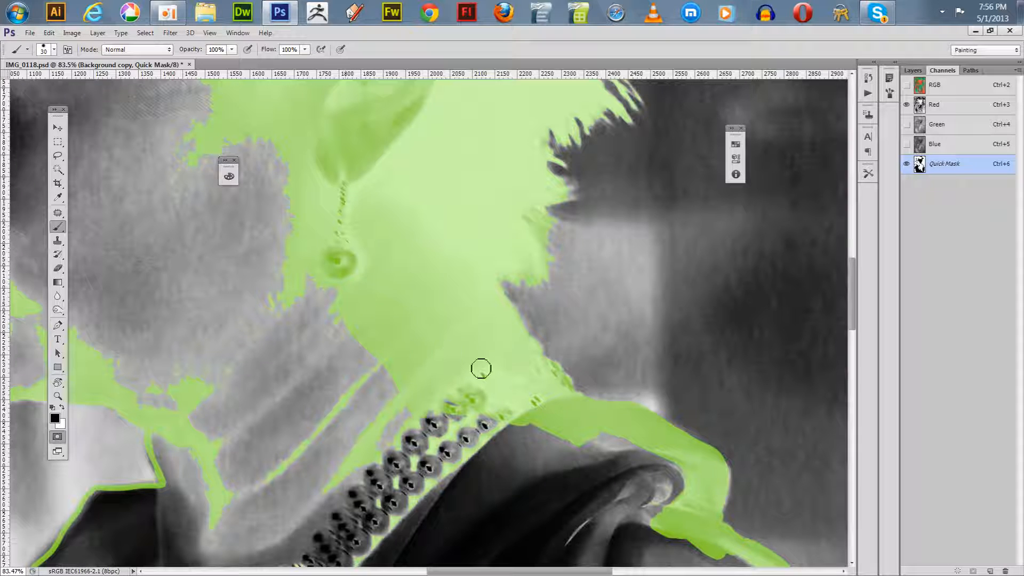
{"action": "mouse_move", "coordinate": [578, 445]}
{"action": "left_mouse_down"}
{"action": "mouse_move", "coordinate": [665, 460]}
{"action": "mouse_move", "coordinate": [692, 496]}
{"action": "mouse_move", "coordinate": [632, 473]}
{"action": "mouse_move", "coordinate": [660, 516]}
{"action": "mouse_move", "coordinate": [652, 482]}
{"action": "mouse_move", "coordinate": [627, 490]}
{"action": "mouse_move", "coordinate": [529, 438]}
{"action": "mouse_move", "coordinate": [600, 471]}
{"action": "mouse_move", "coordinate": [633, 501]}
{"action": "left_mouse_up"}
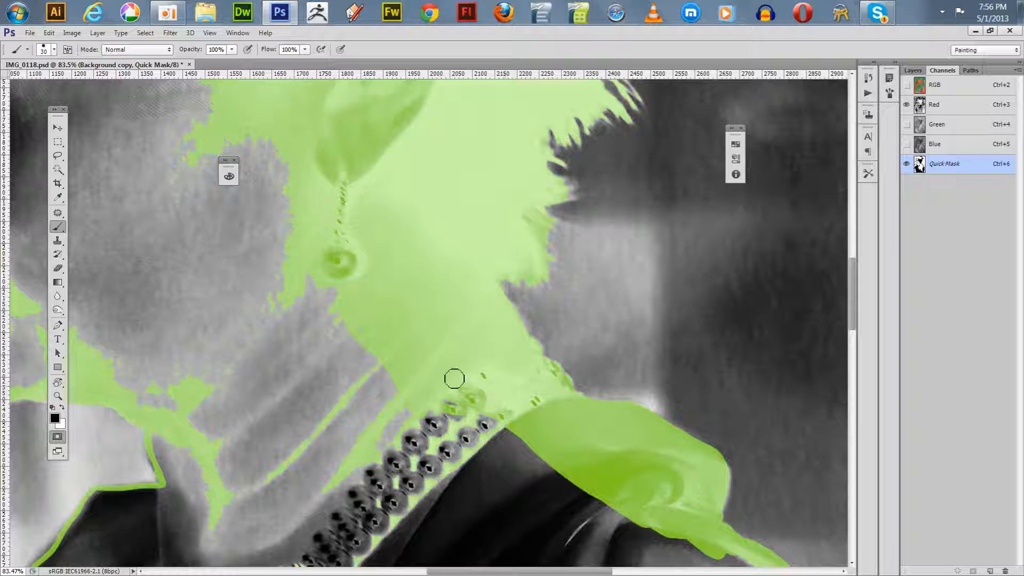
Step: Enlarge the brush to 70 px for masking the flower on top of the head
{"action": "scroll", "coordinate": [433, 337], "scroll_direction": "down", "scroll_amount": 5}
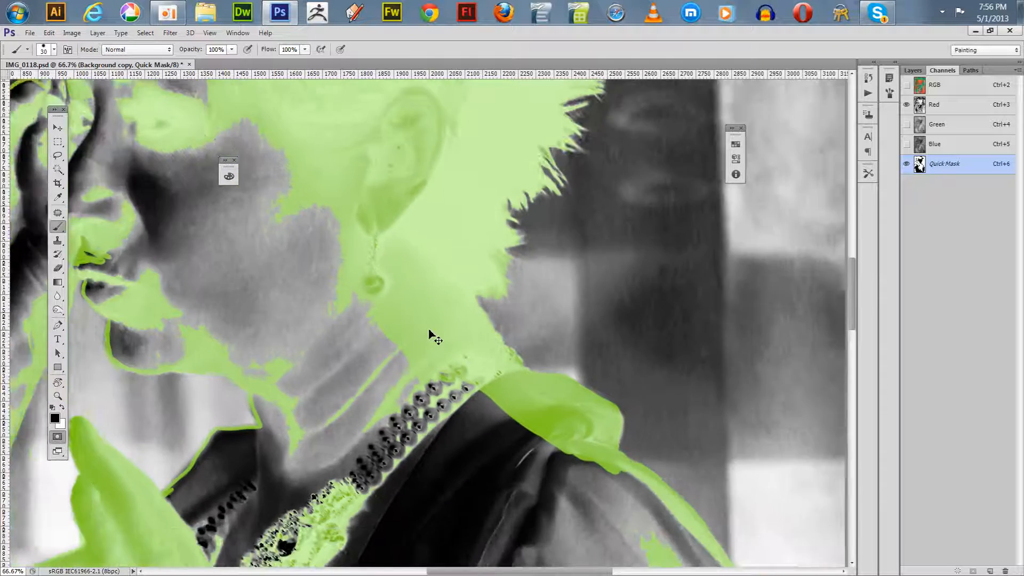
{"action": "scroll", "coordinate": [433, 337], "scroll_direction": "down", "scroll_amount": 1}
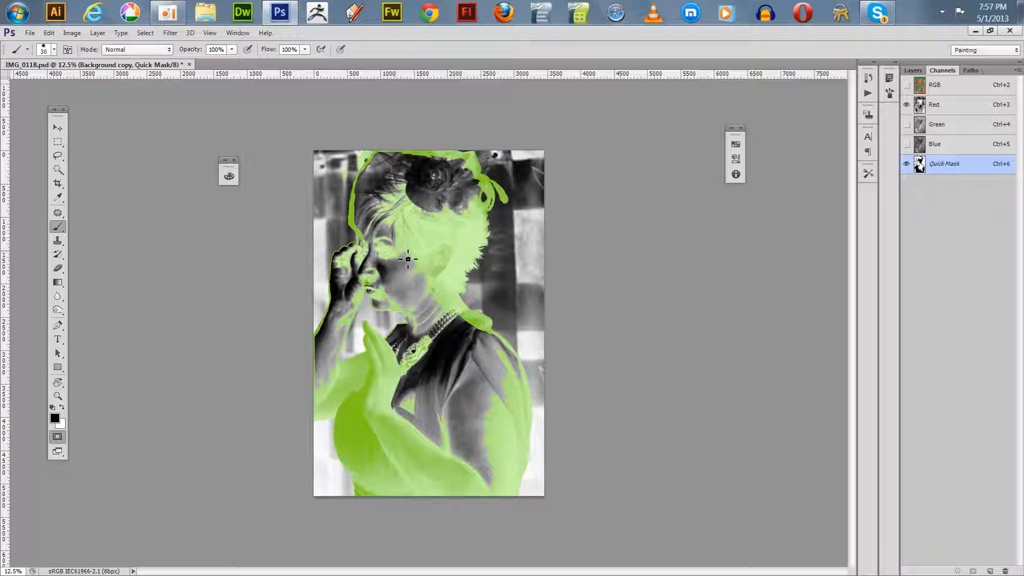
{"action": "key", "text": "z"}
{"action": "left_click_drag", "start_coordinate": [322, 151], "coordinate": [532, 222]}
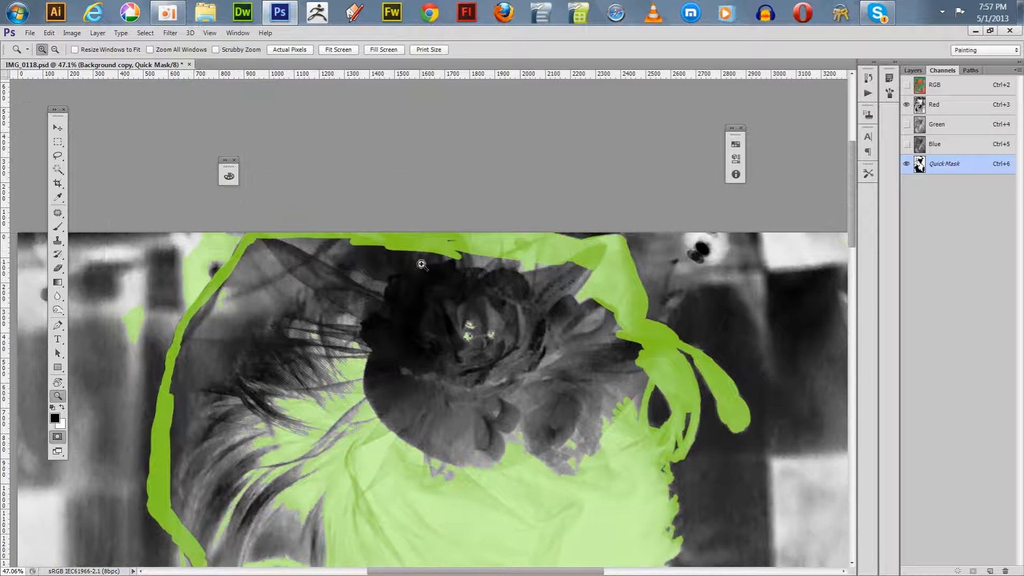
{"action": "key", "text": "b"}
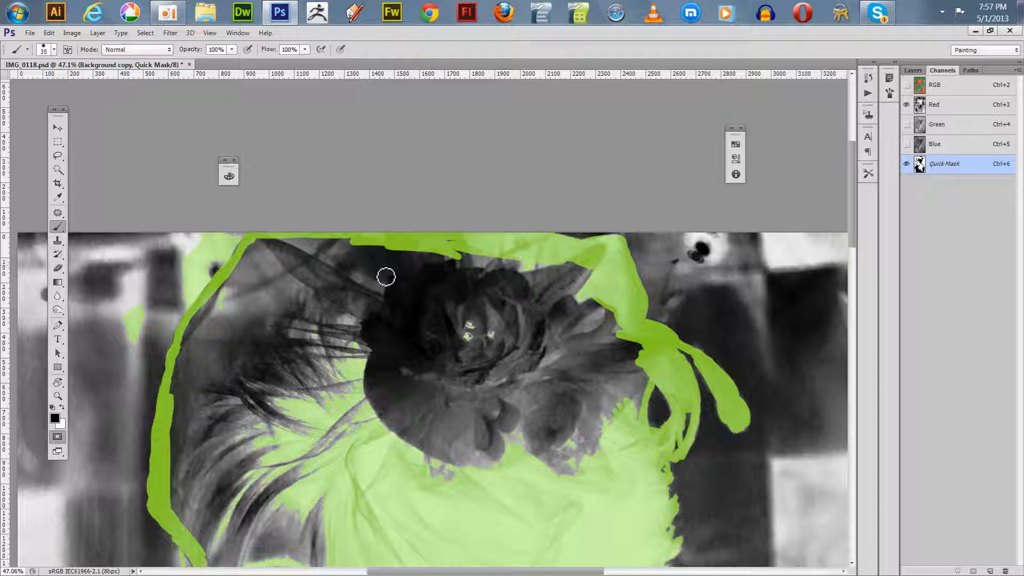
{"action": "key", "text": "bracketright"}
{"action": "key", "text": "bracketright"}
{"action": "key", "text": "bracketright"}
{"action": "key", "text": "bracketright"}
{"action": "mouse_move", "coordinate": [319, 241]}
{"action": "left_mouse_down"}
{"action": "mouse_move", "coordinate": [405, 255]}
{"action": "mouse_move", "coordinate": [444, 240]}
{"action": "left_mouse_up"}
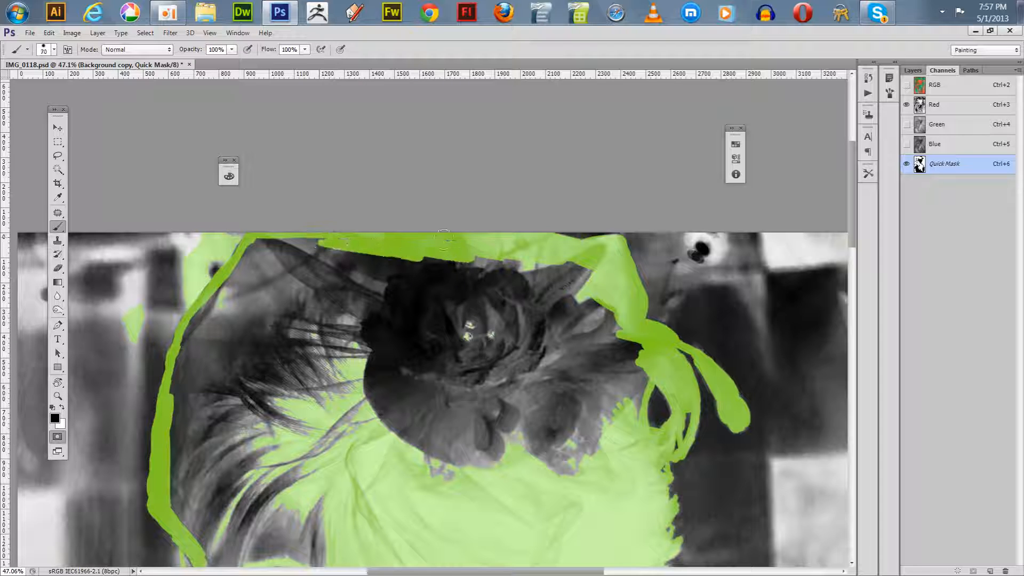
{"action": "mouse_move", "coordinate": [558, 240]}
{"action": "left_mouse_down"}
{"action": "mouse_move", "coordinate": [616, 233]}
{"action": "mouse_move", "coordinate": [517, 255]}
{"action": "mouse_move", "coordinate": [429, 243]}
{"action": "mouse_move", "coordinate": [596, 293]}
{"action": "mouse_move", "coordinate": [629, 376]}
{"action": "left_mouse_up"}
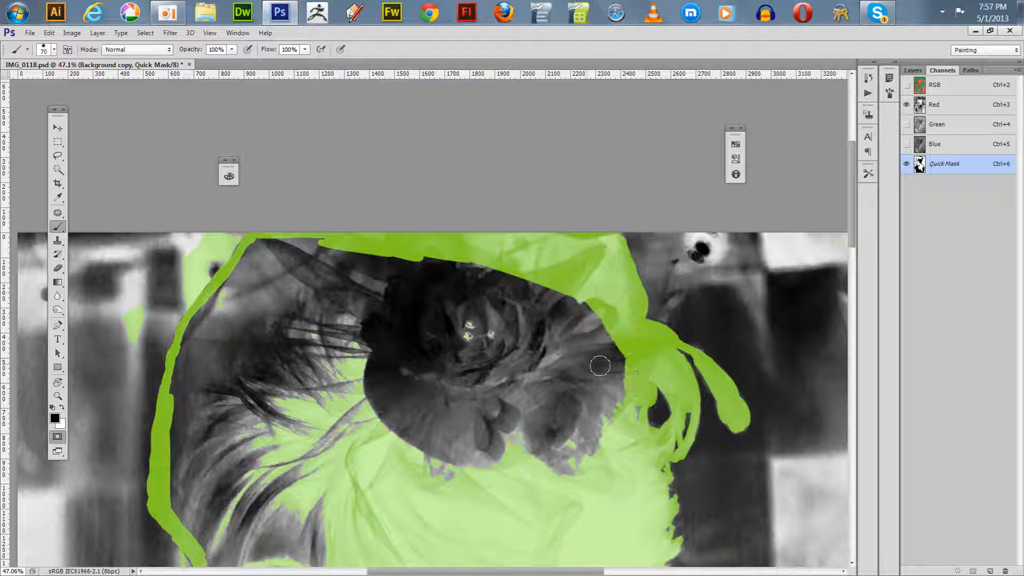
{"action": "key", "text": "ctrl+z"}
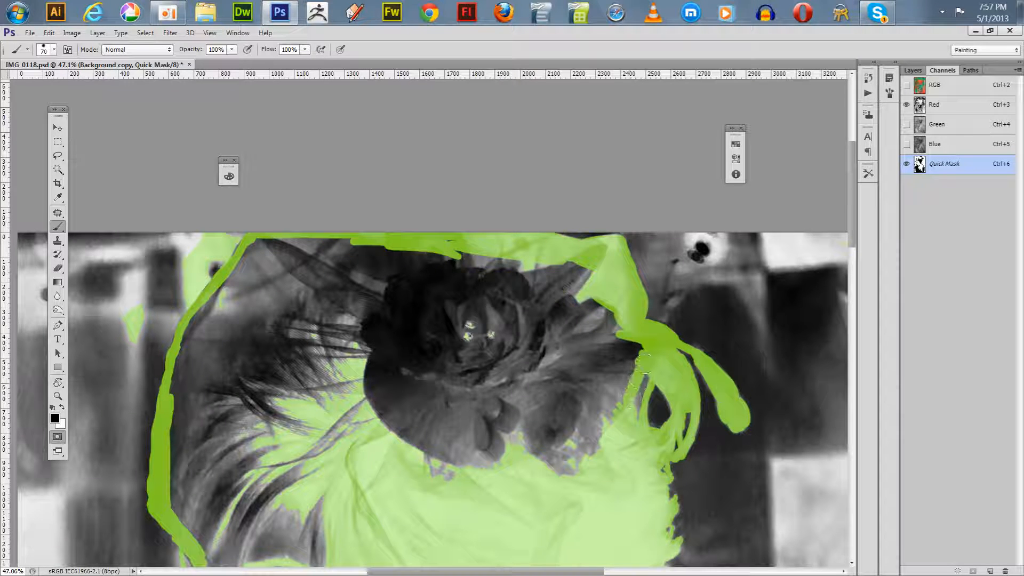
Step: Mask the flower's lower edge from beside the ribbon around to the hairline with the 70 px black brush
{"action": "mouse_move", "coordinate": [643, 363]}
{"action": "left_mouse_down"}
{"action": "mouse_move", "coordinate": [640, 408]}
{"action": "mouse_move", "coordinate": [614, 405]}
{"action": "mouse_move", "coordinate": [552, 446]}
{"action": "mouse_move", "coordinate": [406, 440]}
{"action": "mouse_move", "coordinate": [443, 467]}
{"action": "left_mouse_up"}
{"action": "left_click_drag", "start_coordinate": [586, 455], "coordinate": [595, 453]}
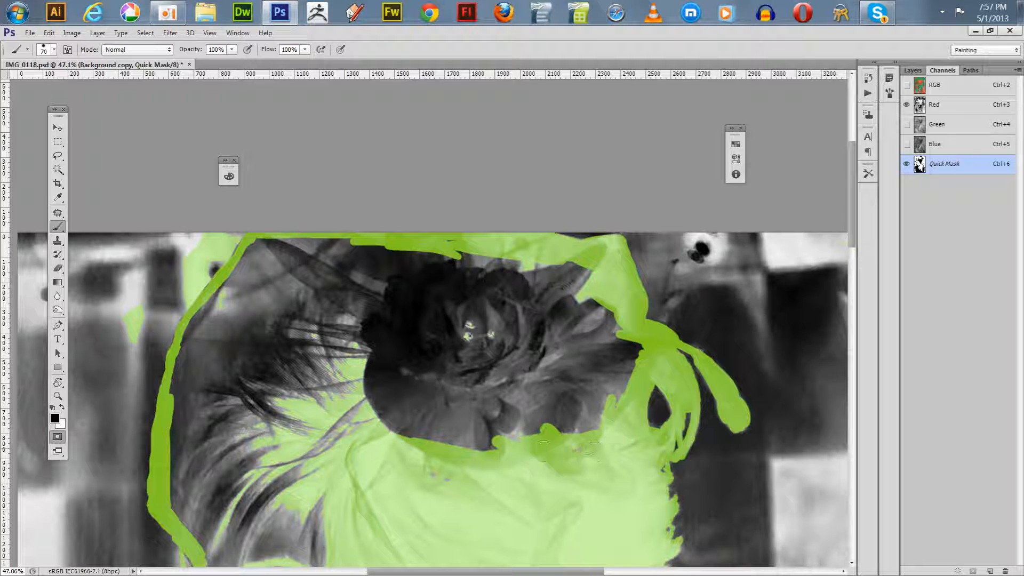
{"action": "mouse_move", "coordinate": [496, 443]}
{"action": "left_mouse_down"}
{"action": "mouse_move", "coordinate": [432, 443]}
{"action": "mouse_move", "coordinate": [376, 376]}
{"action": "mouse_move", "coordinate": [374, 395]}
{"action": "left_mouse_up"}
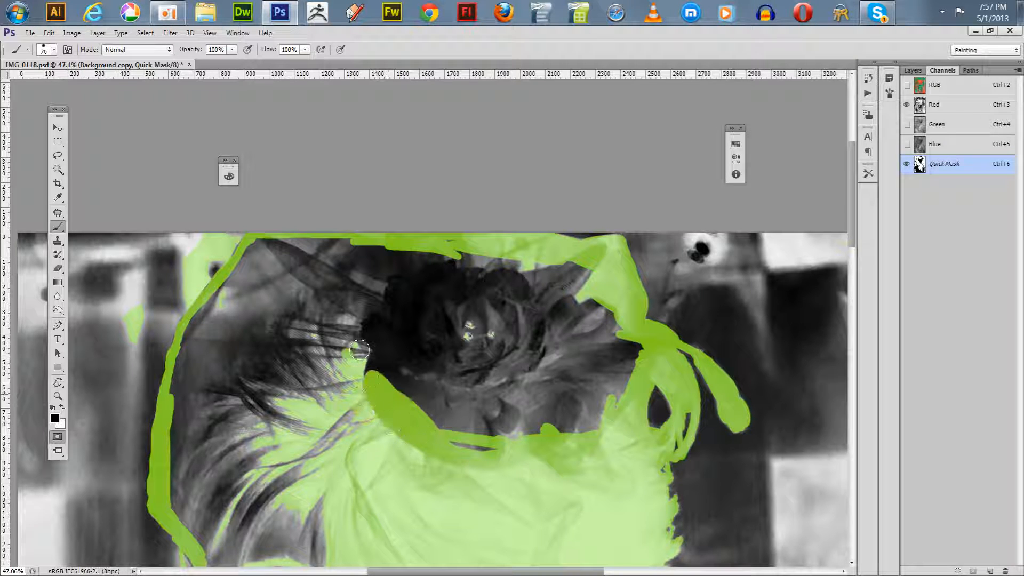
Step: Fill the flower and the hair above and in front of it with mask, enlarging the black brush up to 200 px
{"action": "mouse_move", "coordinate": [359, 350]}
{"action": "left_mouse_down"}
{"action": "mouse_move", "coordinate": [303, 299]}
{"action": "mouse_move", "coordinate": [318, 255]}
{"action": "mouse_move", "coordinate": [402, 243]}
{"action": "mouse_move", "coordinate": [492, 282]}
{"action": "mouse_move", "coordinate": [510, 267]}
{"action": "mouse_move", "coordinate": [605, 312]}
{"action": "mouse_move", "coordinate": [585, 320]}
{"action": "mouse_move", "coordinate": [620, 326]}
{"action": "mouse_move", "coordinate": [635, 342]}
{"action": "mouse_move", "coordinate": [634, 378]}
{"action": "mouse_move", "coordinate": [586, 455]}
{"action": "mouse_move", "coordinate": [588, 424]}
{"action": "mouse_move", "coordinate": [463, 466]}
{"action": "mouse_move", "coordinate": [496, 437]}
{"action": "mouse_move", "coordinate": [576, 424]}
{"action": "mouse_move", "coordinate": [578, 412]}
{"action": "mouse_move", "coordinate": [597, 406]}
{"action": "mouse_move", "coordinate": [488, 282]}
{"action": "mouse_move", "coordinate": [389, 264]}
{"action": "mouse_move", "coordinate": [368, 273]}
{"action": "mouse_move", "coordinate": [405, 263]}
{"action": "mouse_move", "coordinate": [283, 250]}
{"action": "mouse_move", "coordinate": [396, 247]}
{"action": "mouse_move", "coordinate": [274, 261]}
{"action": "mouse_move", "coordinate": [258, 250]}
{"action": "mouse_move", "coordinate": [348, 246]}
{"action": "left_mouse_up"}
{"action": "mouse_move", "coordinate": [448, 270]}
{"action": "left_mouse_down"}
{"action": "mouse_move", "coordinate": [304, 291]}
{"action": "mouse_move", "coordinate": [386, 312]}
{"action": "mouse_move", "coordinate": [512, 305]}
{"action": "mouse_move", "coordinate": [581, 347]}
{"action": "mouse_move", "coordinate": [568, 381]}
{"action": "mouse_move", "coordinate": [544, 395]}
{"action": "mouse_move", "coordinate": [555, 453]}
{"action": "mouse_move", "coordinate": [427, 400]}
{"action": "mouse_move", "coordinate": [377, 359]}
{"action": "left_mouse_up"}
{"action": "key", "text": "bracketright"}
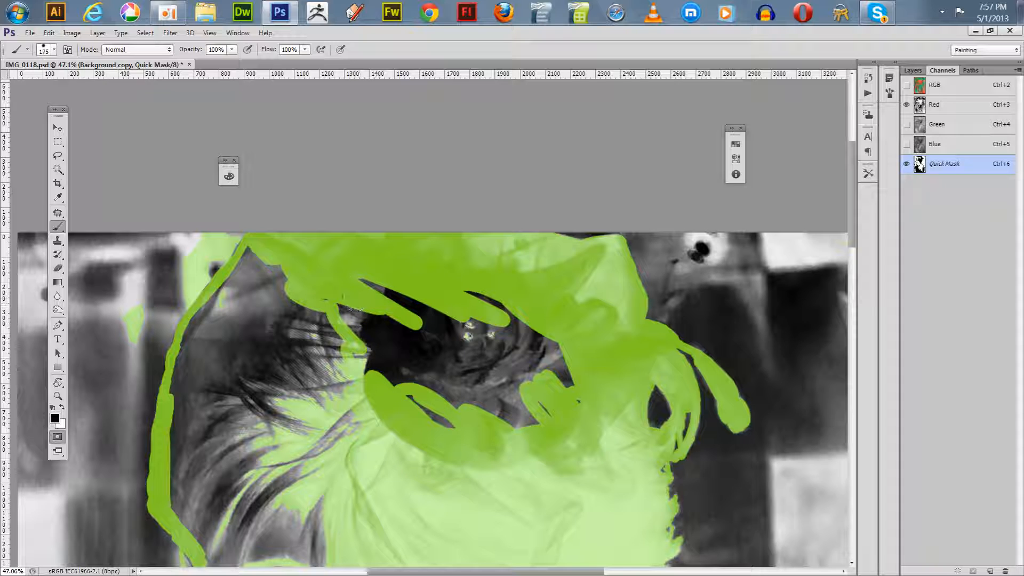
{"action": "key", "text": "bracketright"}
{"action": "mouse_move", "coordinate": [354, 289]}
{"action": "left_mouse_down"}
{"action": "mouse_move", "coordinate": [524, 304]}
{"action": "mouse_move", "coordinate": [533, 432]}
{"action": "mouse_move", "coordinate": [549, 410]}
{"action": "mouse_move", "coordinate": [456, 335]}
{"action": "mouse_move", "coordinate": [528, 410]}
{"action": "mouse_move", "coordinate": [498, 412]}
{"action": "mouse_move", "coordinate": [474, 444]}
{"action": "mouse_move", "coordinate": [395, 392]}
{"action": "mouse_move", "coordinate": [294, 292]}
{"action": "mouse_move", "coordinate": [352, 280]}
{"action": "left_mouse_up"}
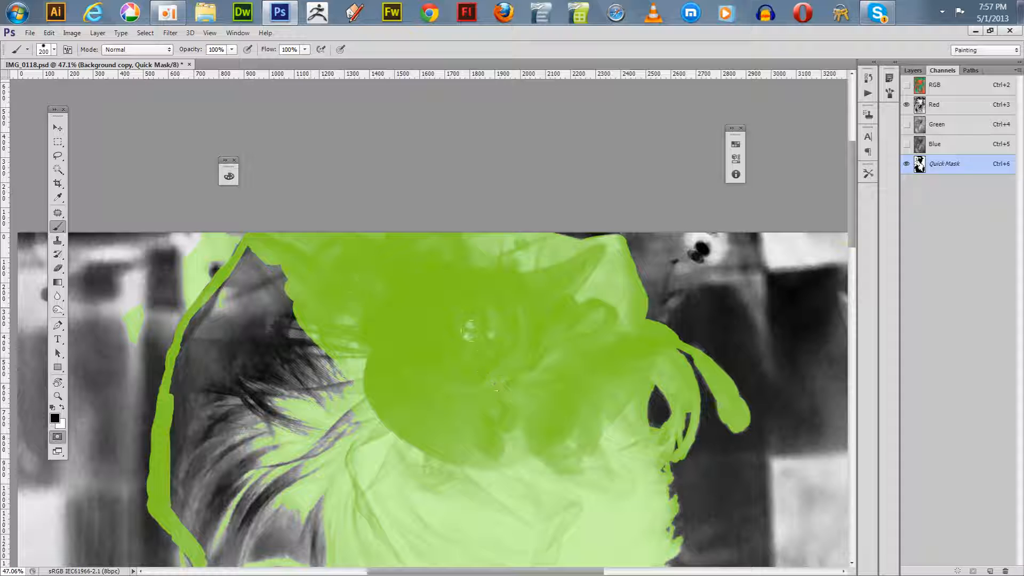
Step: Mask the front hair, temple and upper cheek with the 200 px black brush
{"action": "mouse_move", "coordinate": [344, 405]}
{"action": "left_mouse_down"}
{"action": "mouse_move", "coordinate": [296, 382]}
{"action": "mouse_move", "coordinate": [272, 398]}
{"action": "mouse_move", "coordinate": [285, 346]}
{"action": "mouse_move", "coordinate": [309, 363]}
{"action": "left_mouse_up"}
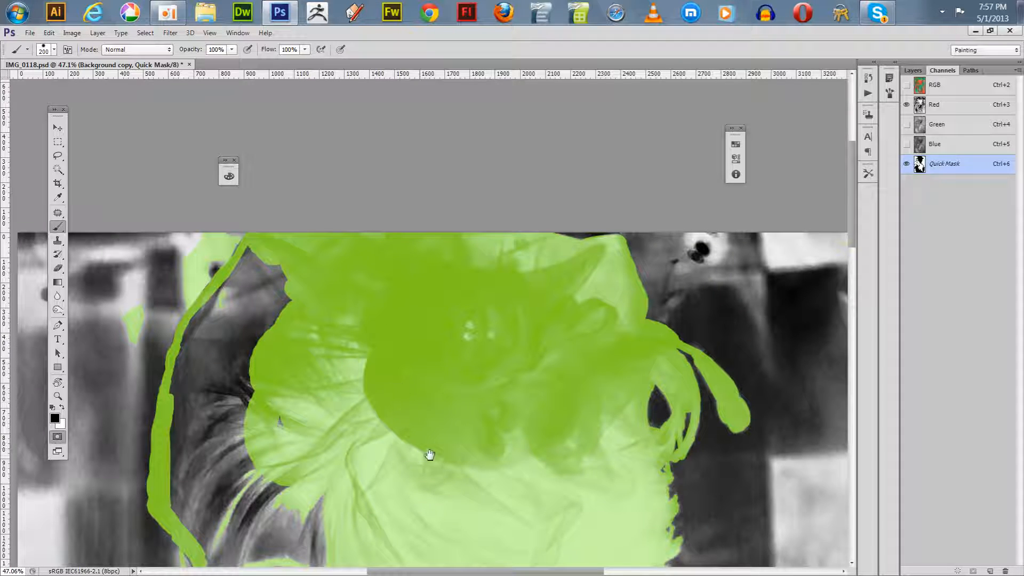
{"action": "left_click_drag", "start_coordinate": [430, 454], "coordinate": [585, 278]}
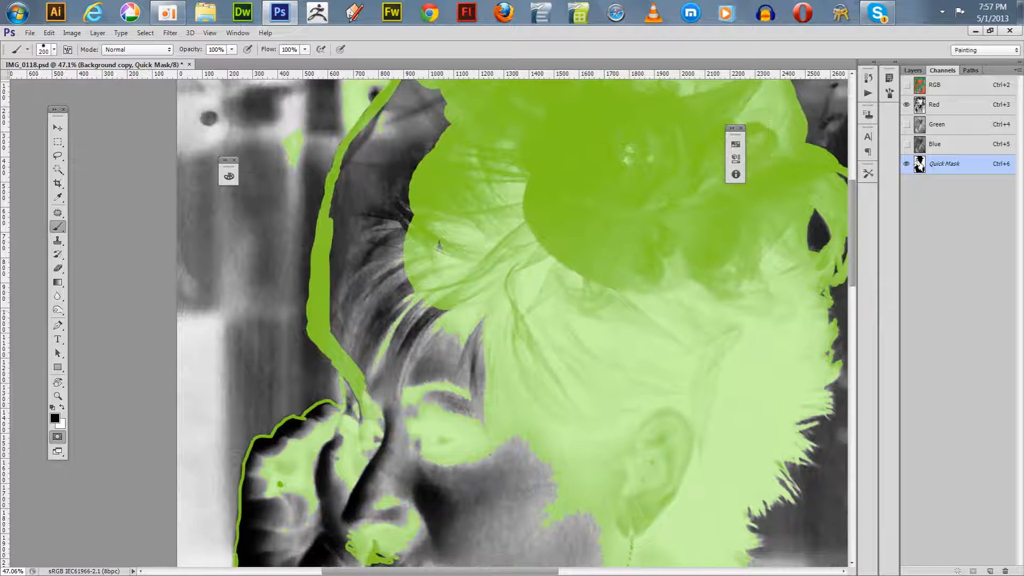
{"action": "mouse_move", "coordinate": [442, 342]}
{"action": "left_mouse_down"}
{"action": "mouse_move", "coordinate": [522, 480]}
{"action": "mouse_move", "coordinate": [582, 538]}
{"action": "left_mouse_up"}
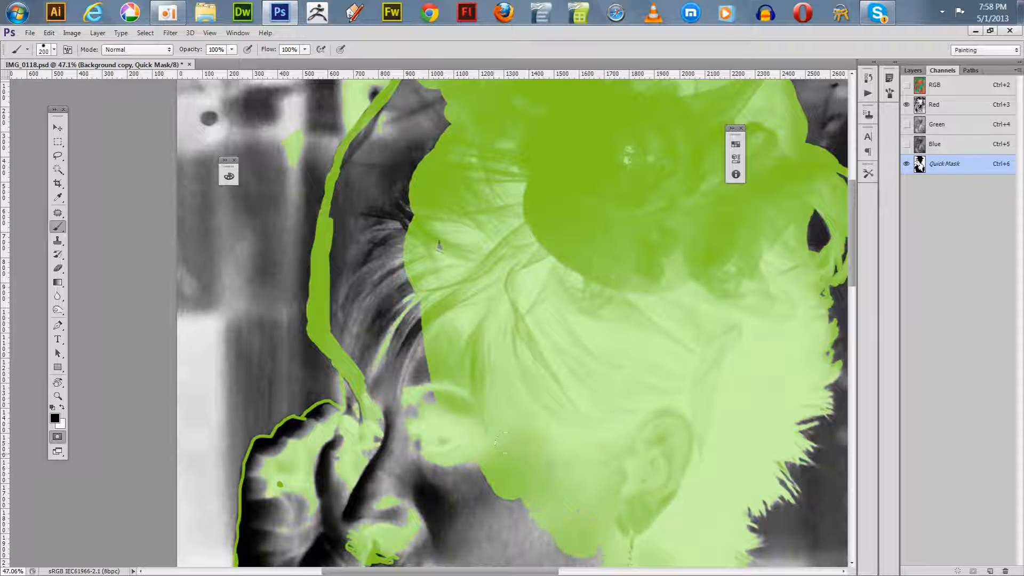
{"action": "key", "text": "ctrl+minus"}
{"action": "key", "text": "ctrl+minus"}
{"action": "key", "text": "ctrl+minus"}
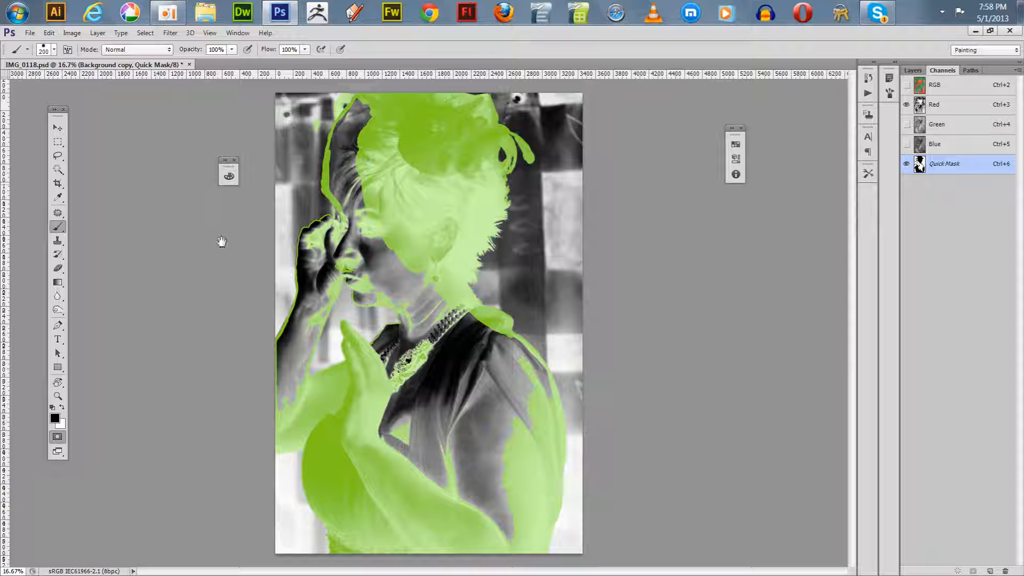
Step: Select the unmasked face, arm and dress areas with the Magic Wand, fill them with black using the Paint Bucket, and deselect
{"action": "left_click", "coordinate": [58, 170], "text": "alt"}
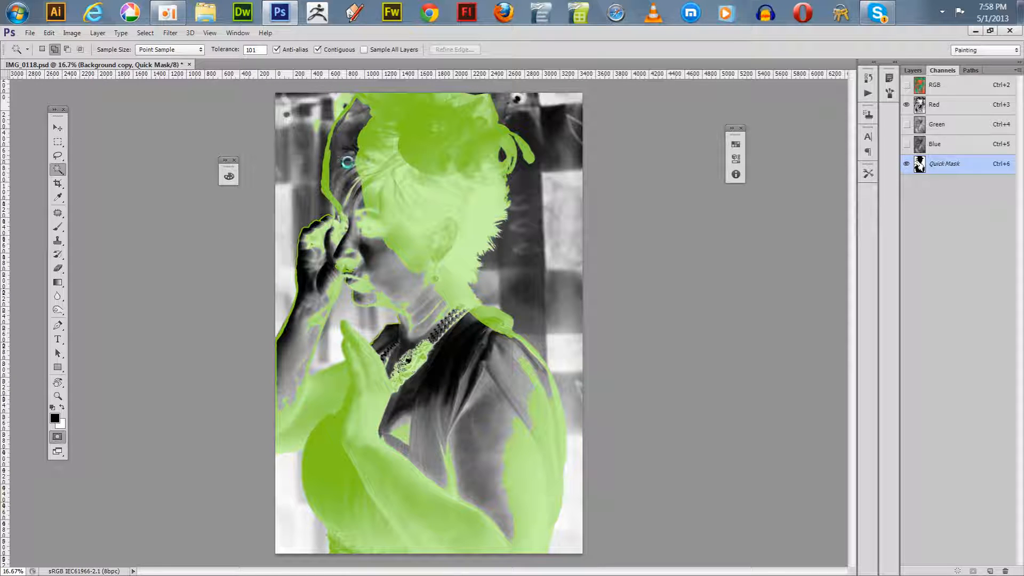
{"action": "left_click", "coordinate": [391, 285]}
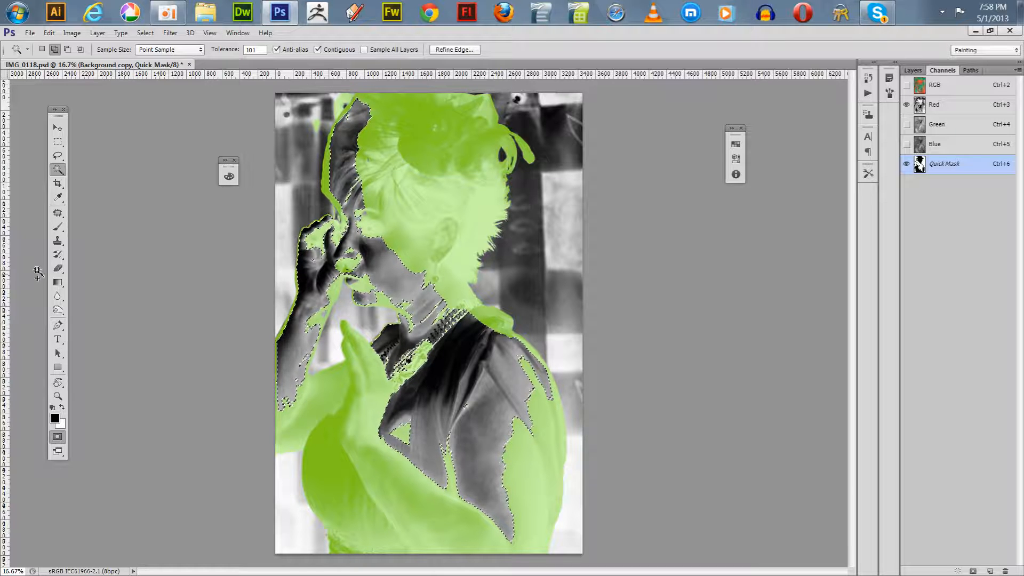
{"action": "left_click", "coordinate": [58, 283]}
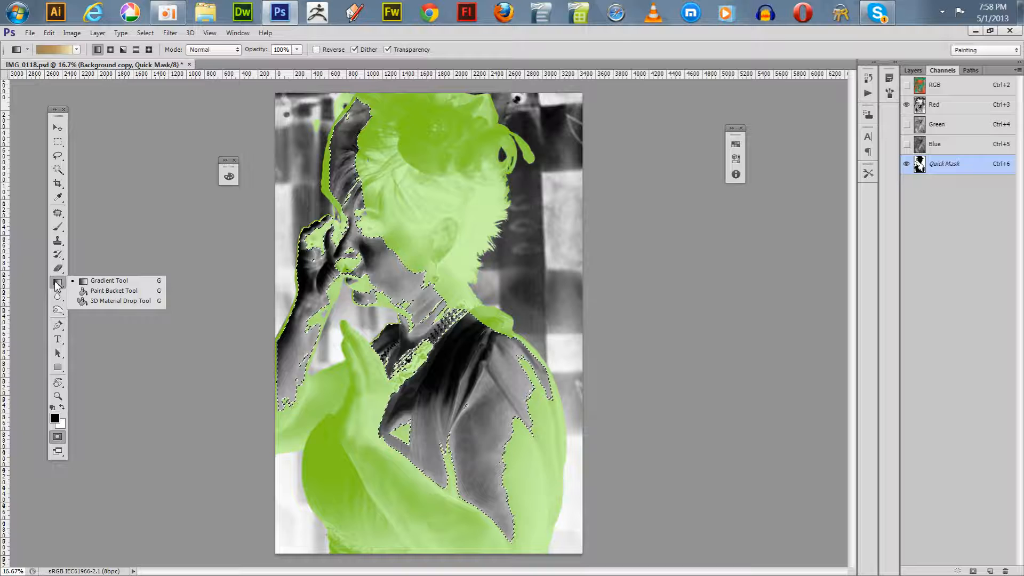
{"action": "left_click", "coordinate": [92, 291]}
{"action": "left_click", "coordinate": [377, 260]}
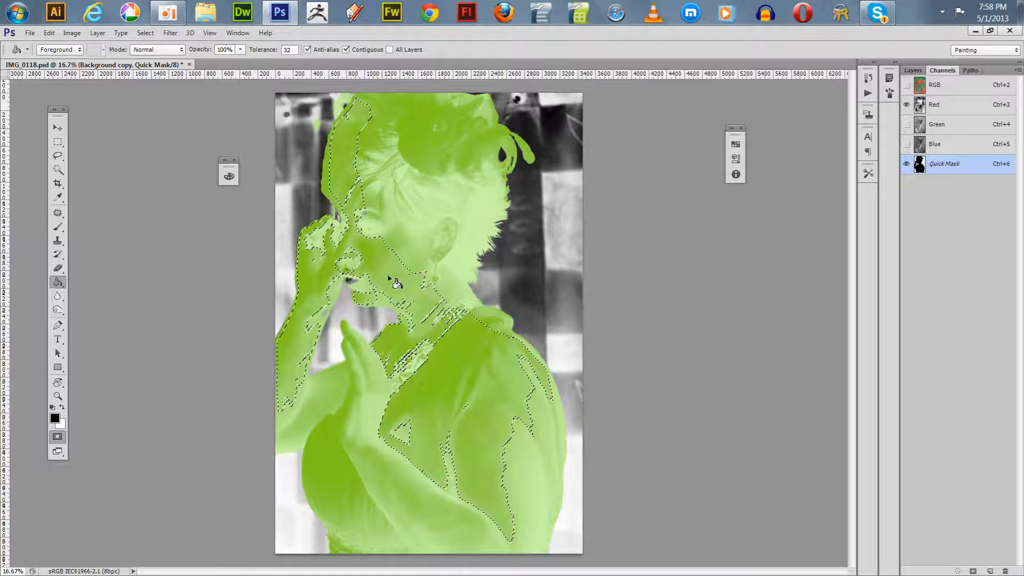
{"action": "left_click", "coordinate": [395, 371]}
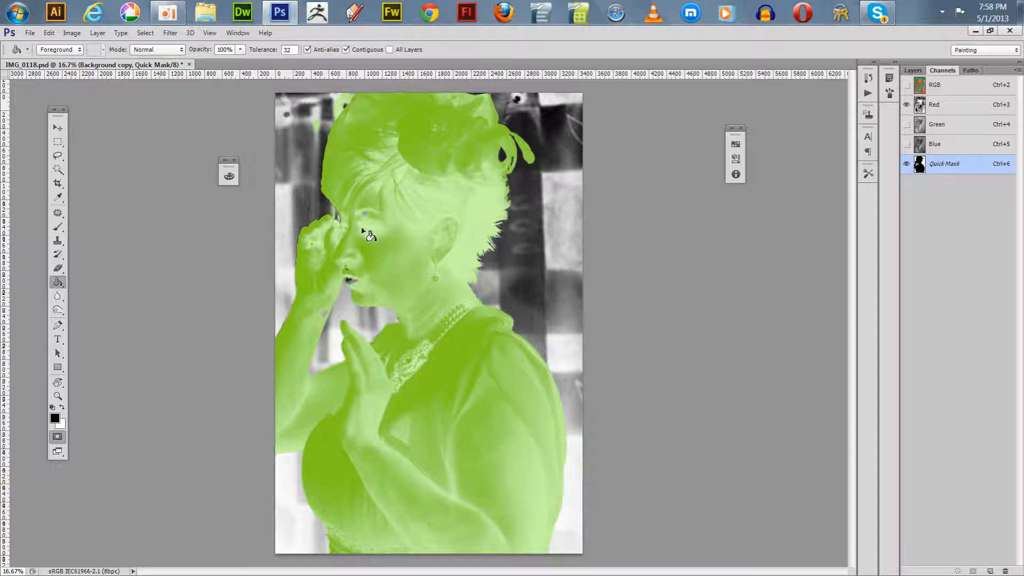
Step: Mask the small leftover holes in the front hair and at the eyebrow with the 100 px black brush
{"action": "key", "text": "z"}
{"action": "left_click", "coordinate": [368, 211]}
{"action": "left_click", "coordinate": [372, 207]}
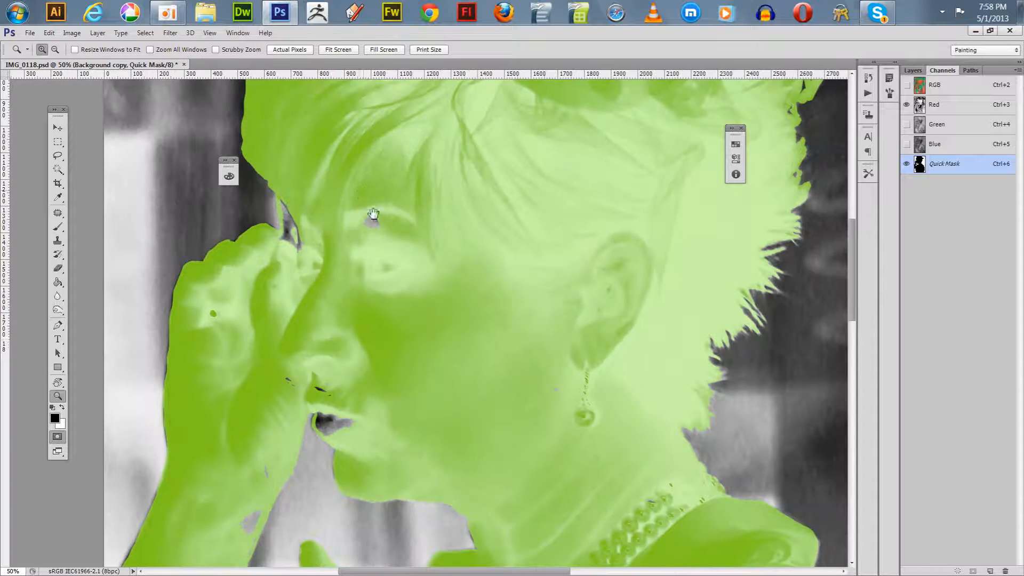
{"action": "left_click_drag", "start_coordinate": [372, 213], "coordinate": [400, 291]}
{"action": "left_click_drag", "start_coordinate": [385, 156], "coordinate": [394, 259]}
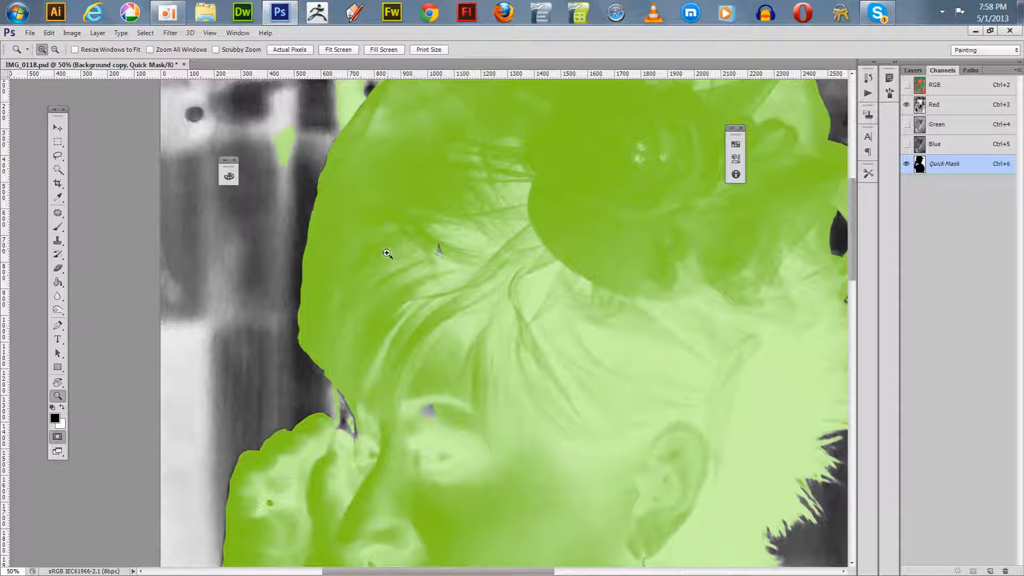
{"action": "key", "text": "b"}
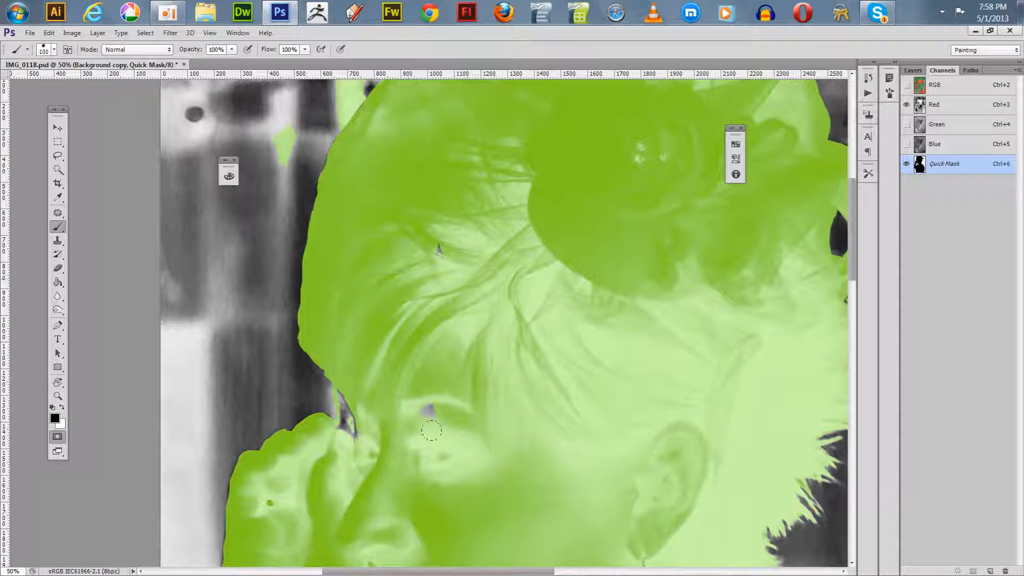
{"action": "left_click", "coordinate": [438, 250]}
Step: Remove the stray mask patch from the background in front of the hair with the 100 px white brush
{"action": "left_click_drag", "start_coordinate": [393, 247], "coordinate": [446, 361]}
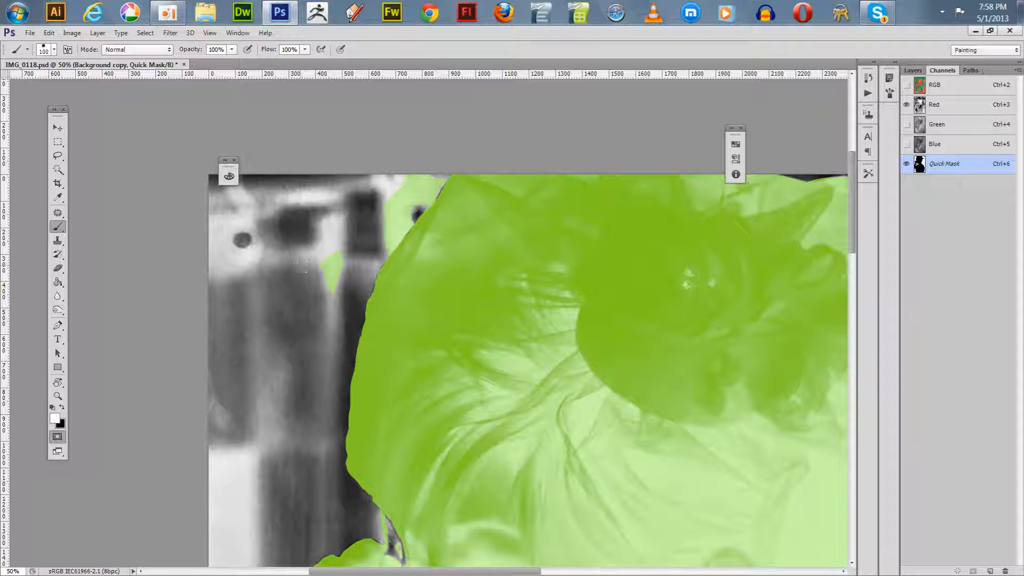
{"action": "left_click_drag", "start_coordinate": [331, 267], "coordinate": [317, 288]}
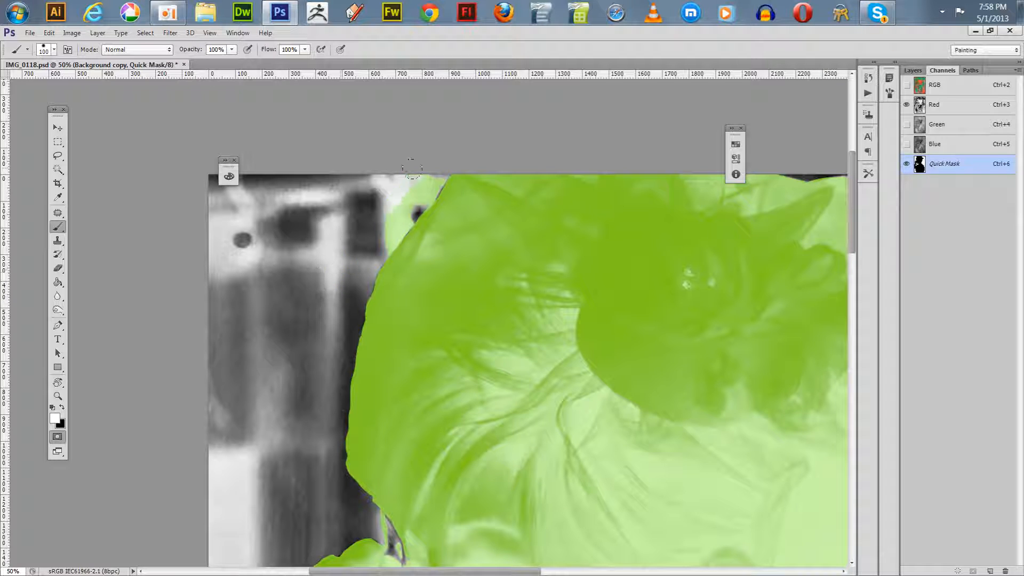
{"action": "key", "text": "ctrl+z"}
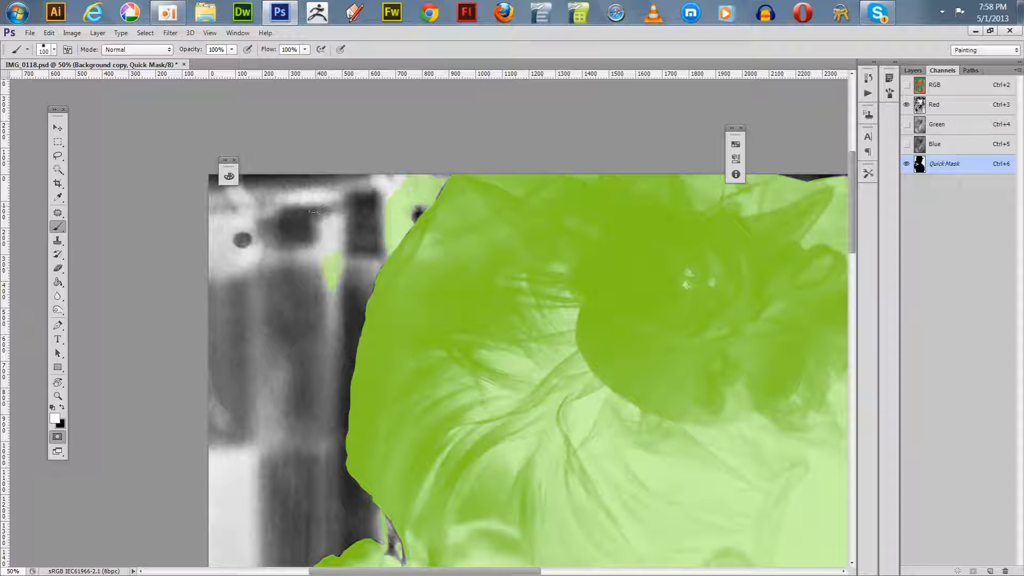
{"action": "left_click_drag", "start_coordinate": [331, 272], "coordinate": [334, 239]}
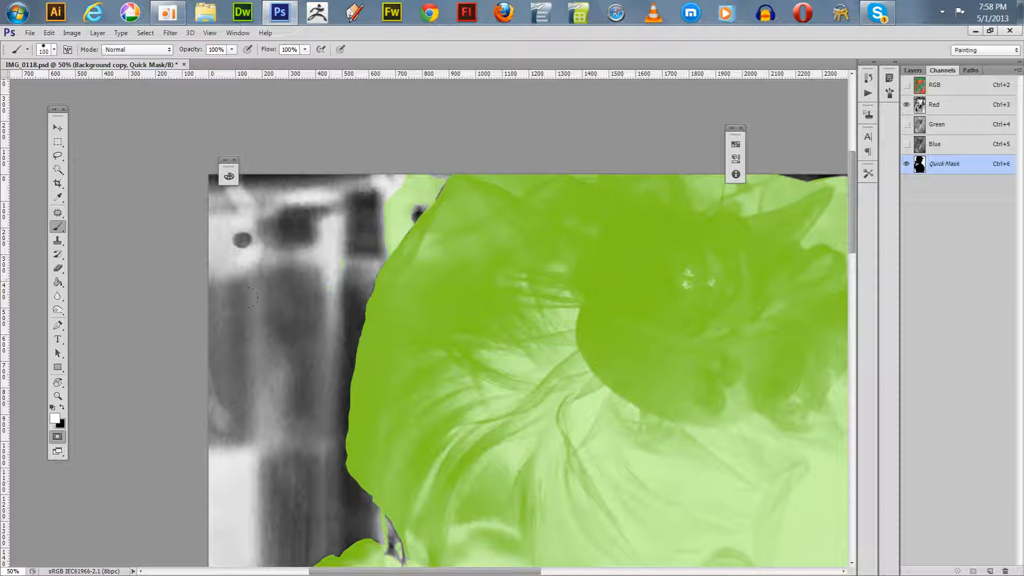
Step: Mask the gap between the forehead and the raised fingertips with a 90 px black brush
{"action": "left_click_drag", "start_coordinate": [250, 297], "coordinate": [327, 228]}
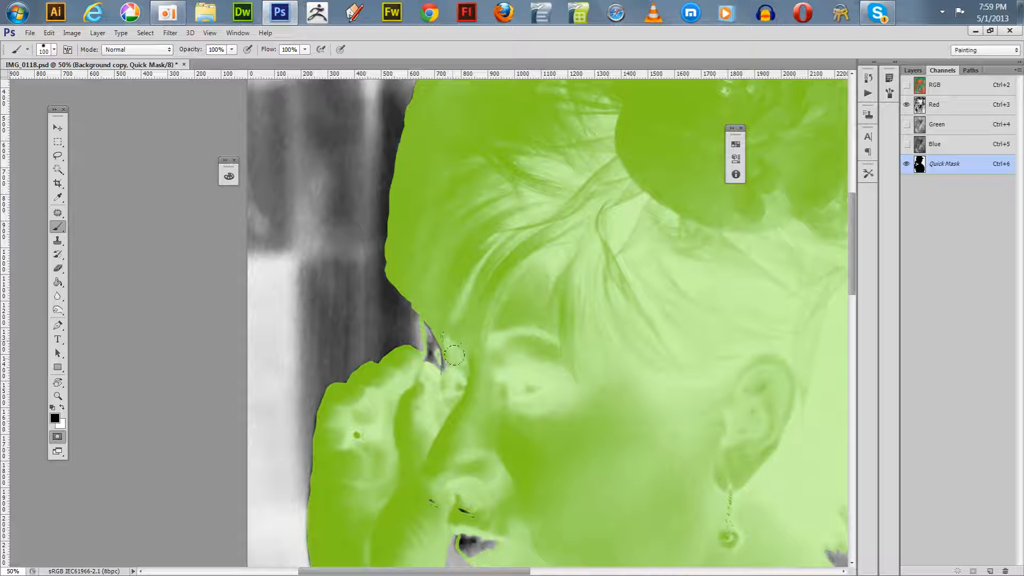
{"action": "key", "text": "bracketleft"}
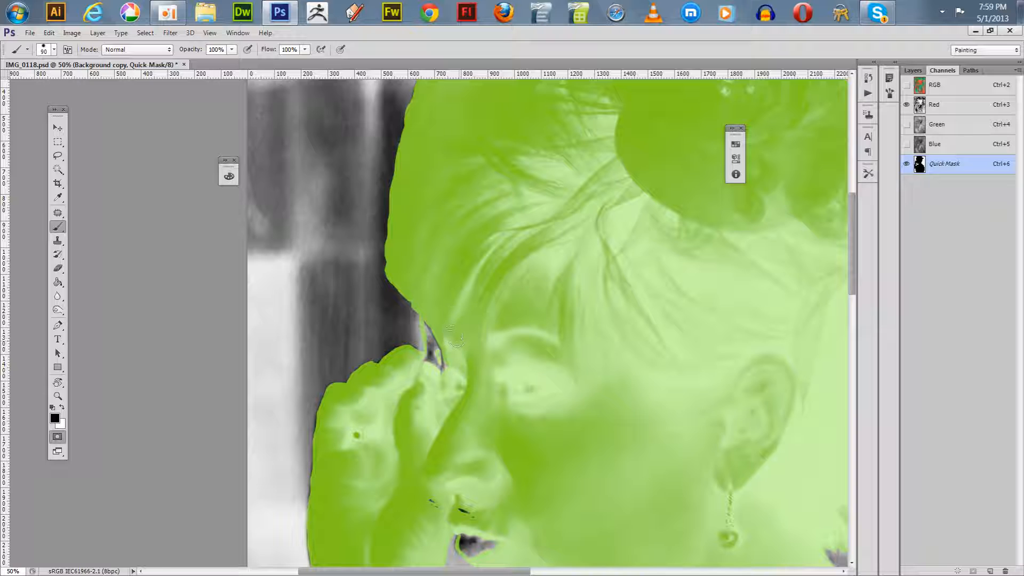
{"action": "mouse_move", "coordinate": [451, 346]}
{"action": "left_mouse_down"}
{"action": "mouse_move", "coordinate": [438, 376]}
{"action": "mouse_move", "coordinate": [429, 312]}
{"action": "left_mouse_up"}
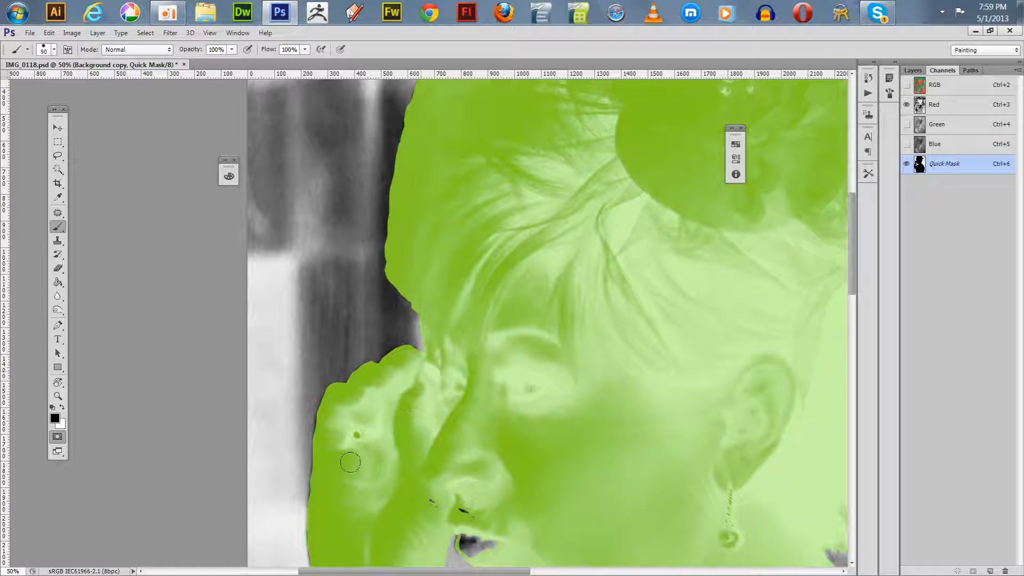
Step: Mask the nostril and the dark mouth opening with black, reducing the brush to 35 px and 25 px for the lips
{"action": "mouse_move", "coordinate": [427, 480]}
{"action": "left_mouse_down"}
{"action": "mouse_move", "coordinate": [467, 499]}
{"action": "mouse_move", "coordinate": [542, 339]}
{"action": "left_mouse_up"}
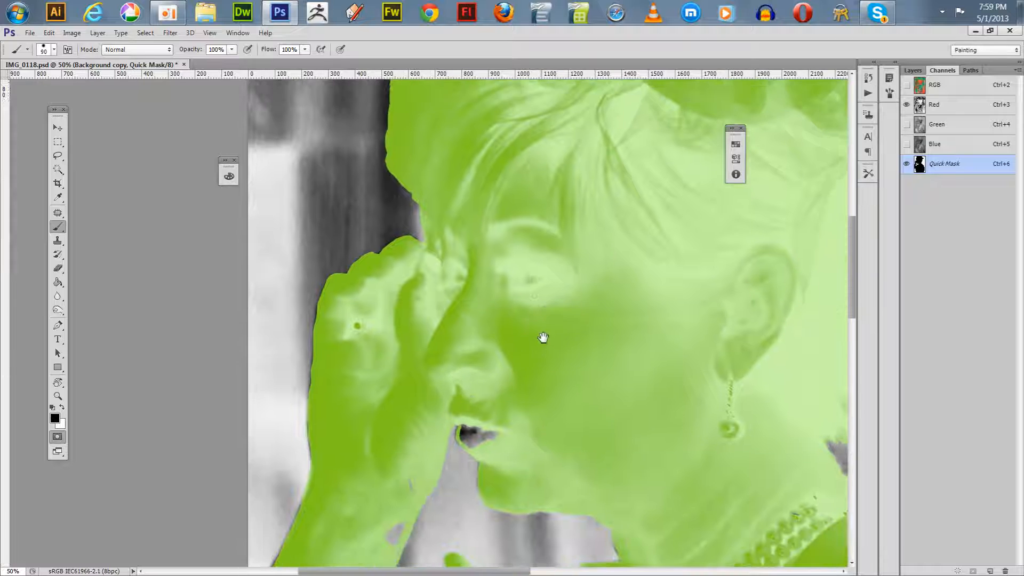
{"action": "left_click_drag", "start_coordinate": [484, 414], "coordinate": [479, 419]}
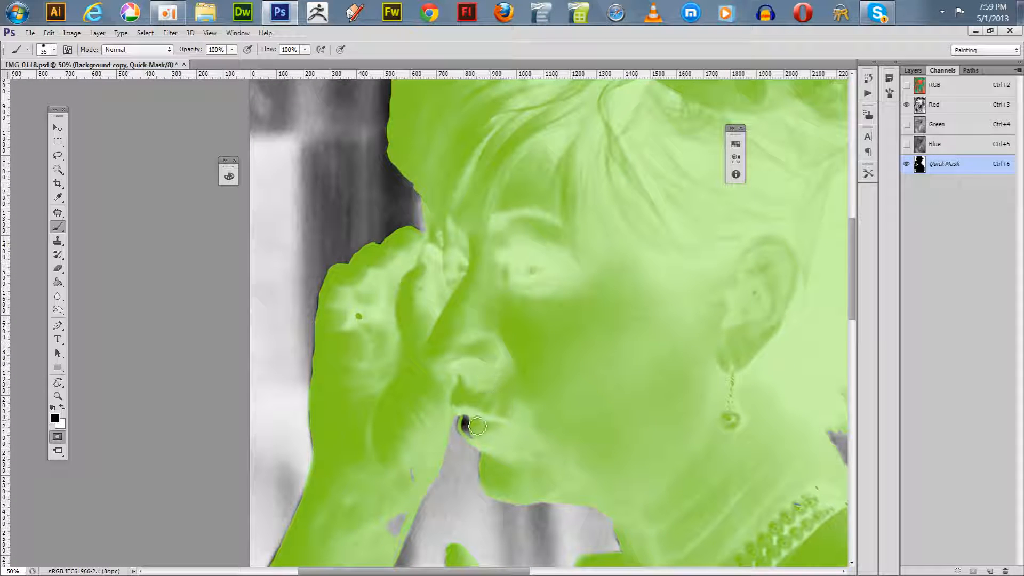
{"action": "mouse_move", "coordinate": [476, 418]}
{"action": "left_mouse_down"}
{"action": "mouse_move", "coordinate": [467, 419]}
{"action": "mouse_move", "coordinate": [488, 467]}
{"action": "left_mouse_up"}
{"action": "key", "text": "bracketleft"}
{"action": "key", "text": "bracketleft"}
{"action": "key", "text": "bracketleft"}
{"action": "key", "text": "bracketleft"}
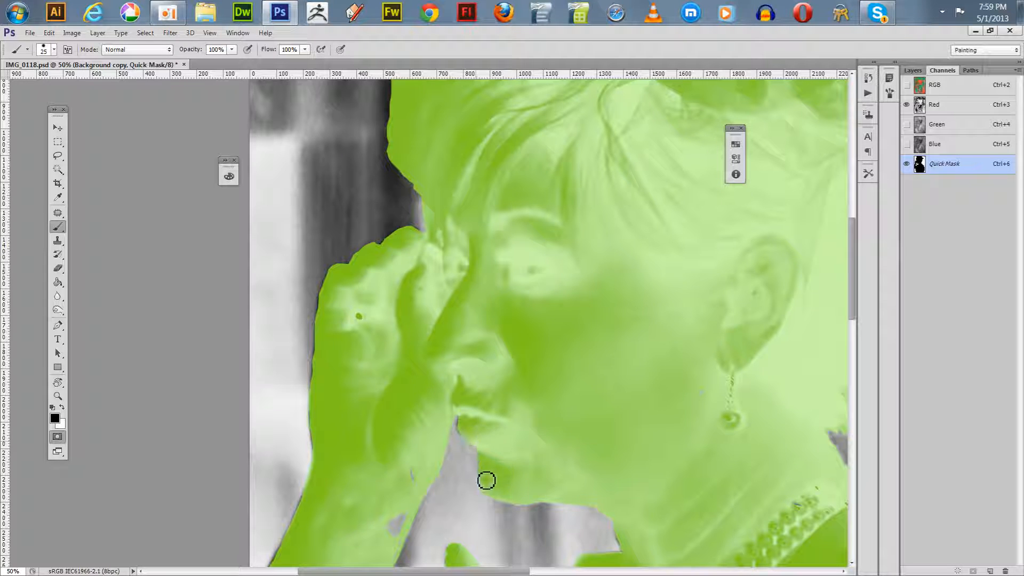
Step: Mask the unmasked spots on the raised wrist with the 25 px black brush
{"action": "mouse_move", "coordinate": [396, 511]}
{"action": "left_mouse_down"}
{"action": "mouse_move", "coordinate": [421, 477]}
{"action": "mouse_move", "coordinate": [401, 552]}
{"action": "mouse_move", "coordinate": [407, 507]}
{"action": "mouse_move", "coordinate": [404, 528]}
{"action": "left_mouse_up"}
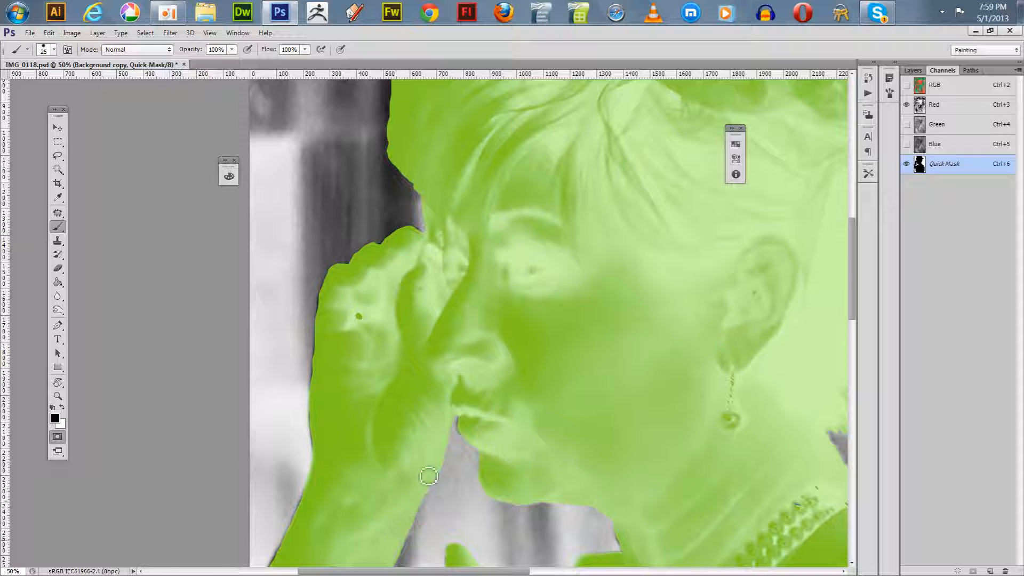
{"action": "key", "text": "]"}
{"action": "key", "text": "]"}
Step: Check the mask over the arms, hands, necklace and dress, and then the whole figure, for leftover unmasked spots
{"action": "left_click_drag", "start_coordinate": [704, 444], "coordinate": [748, 256]}
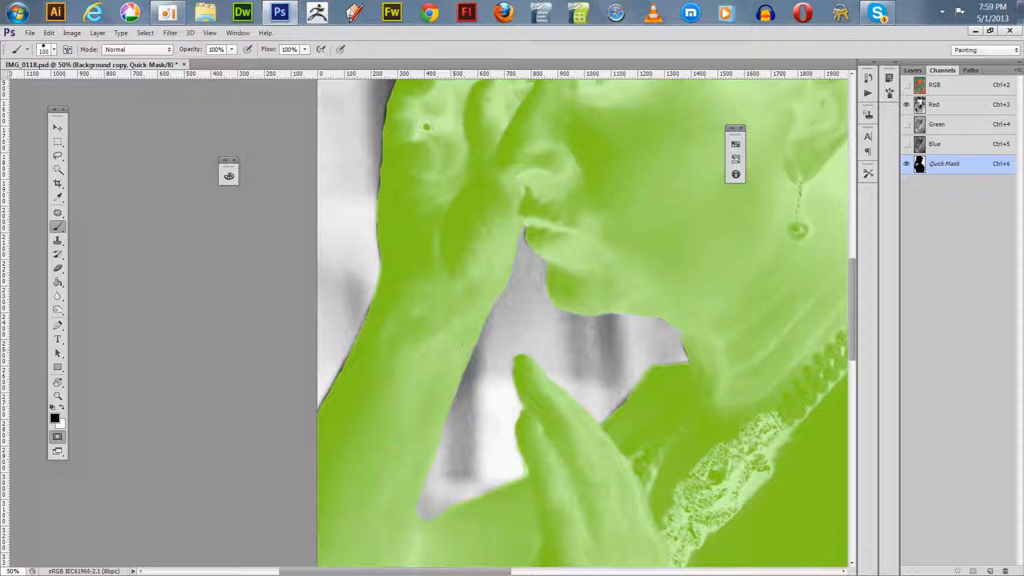
{"action": "left_click_drag", "start_coordinate": [363, 465], "coordinate": [403, 510]}
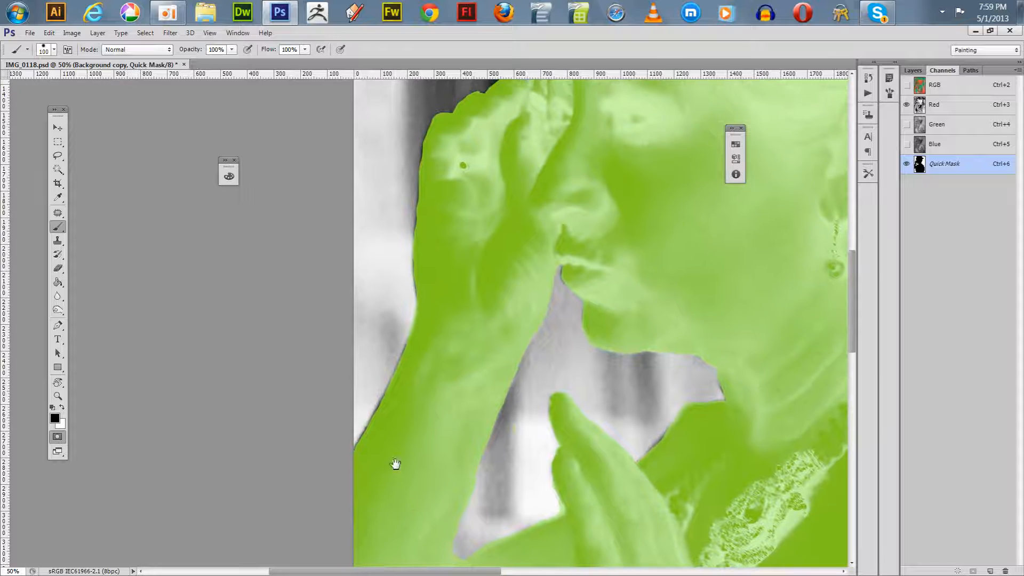
{"action": "left_click_drag", "start_coordinate": [464, 349], "coordinate": [444, 176]}
{"action": "left_click_drag", "start_coordinate": [565, 360], "coordinate": [518, 366]}
{"action": "left_click_drag", "start_coordinate": [674, 363], "coordinate": [516, 433]}
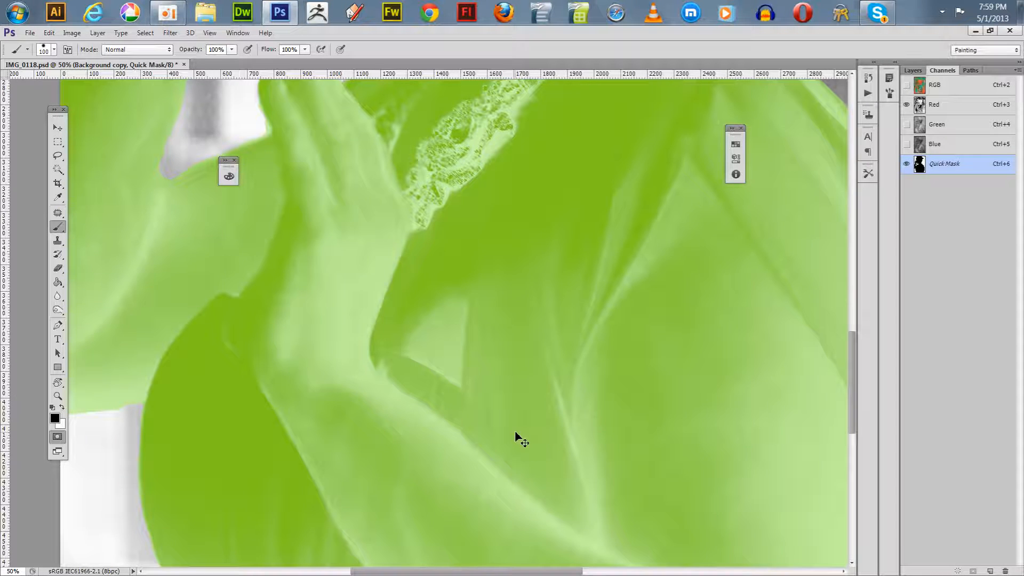
{"action": "key", "text": "ctrl+minus"}
{"action": "key", "text": "ctrl+minus"}
{"action": "key", "text": "ctrl+minus"}
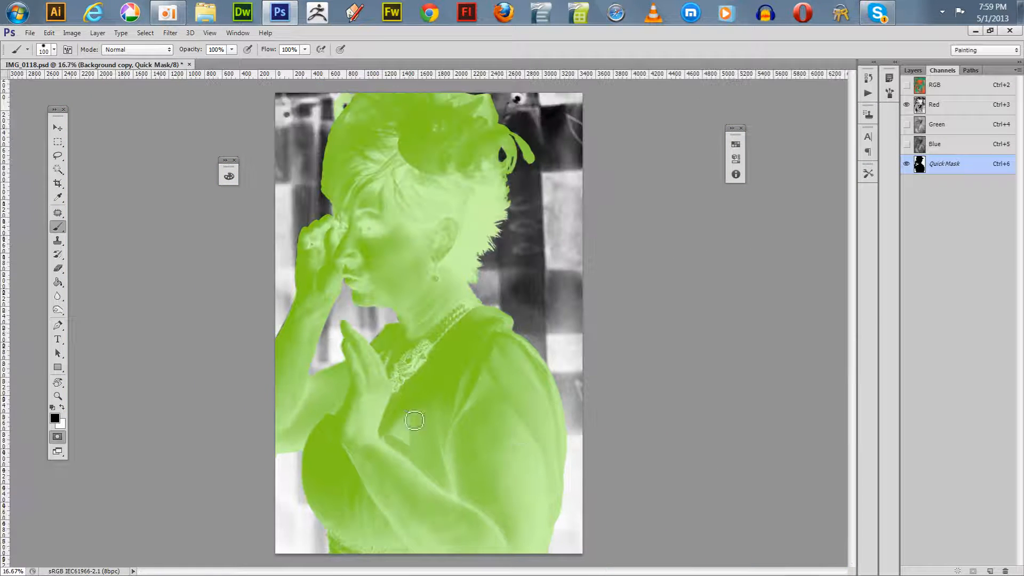
Step: Touch up the mask along the outer edge of the raised forearm and wrist, reducing the black brush to 45 px and 35 px
{"action": "key", "text": "bracketright"}
{"action": "key", "text": "bracketright"}
{"action": "key", "text": "bracketright"}
{"action": "key", "text": "z"}
{"action": "left_click_drag", "start_coordinate": [258, 284], "coordinate": [336, 358]}
{"action": "left_click_drag", "start_coordinate": [389, 377], "coordinate": [459, 393]}
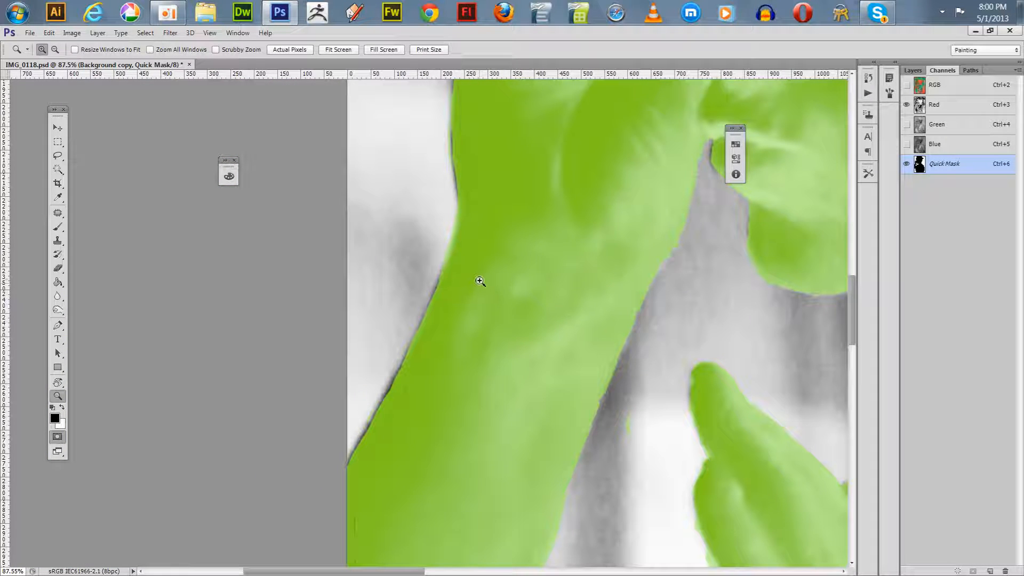
{"action": "key", "text": "b"}
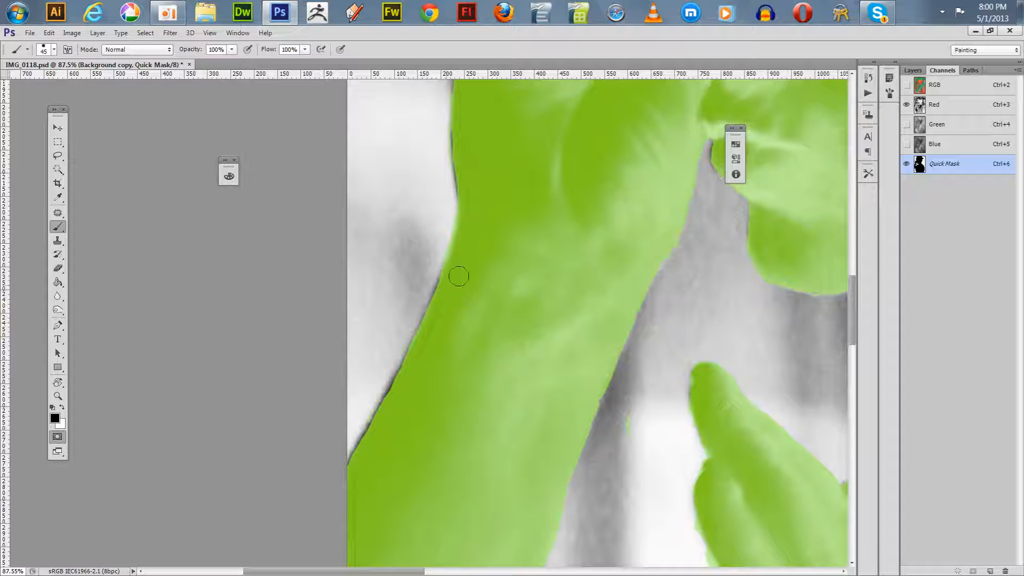
{"action": "mouse_move", "coordinate": [544, 235]}
{"action": "left_mouse_down"}
{"action": "mouse_move", "coordinate": [530, 372]}
{"action": "mouse_move", "coordinate": [563, 400]}
{"action": "left_mouse_up"}
{"action": "key", "text": "bracketleft"}
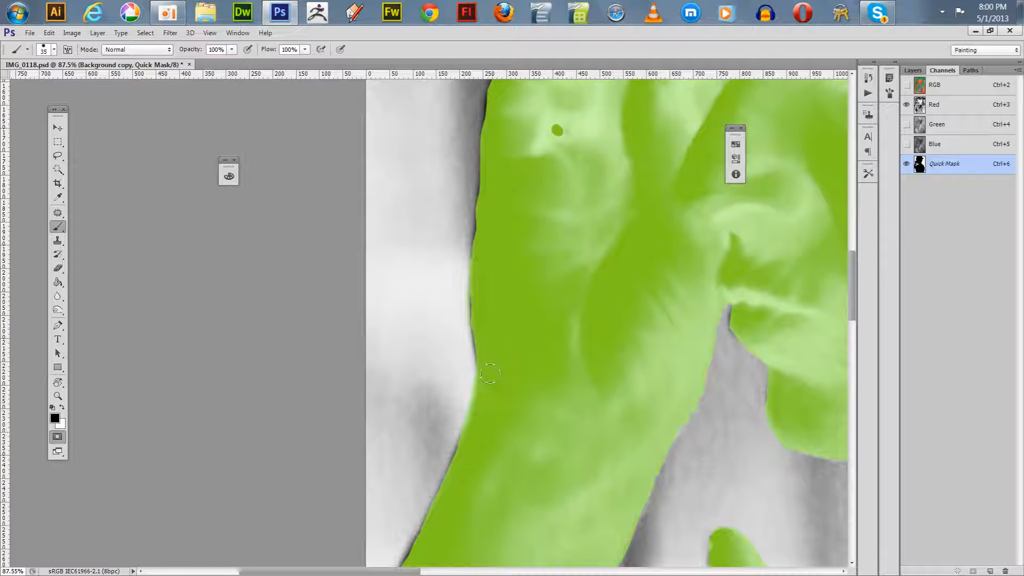
Step: Refine the mask along the raised hand's outer edge up to the knuckles with 35 px and 15 px brushes, and save the file
{"action": "mouse_move", "coordinate": [490, 236]}
{"action": "left_mouse_down"}
{"action": "mouse_move", "coordinate": [512, 345]}
{"action": "mouse_move", "coordinate": [507, 379]}
{"action": "left_mouse_up"}
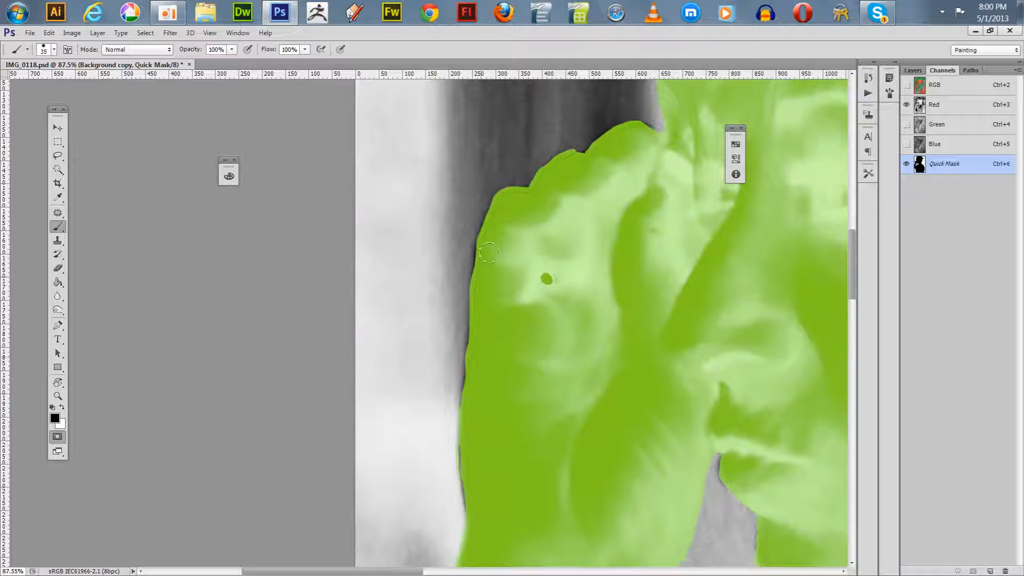
{"action": "left_click_drag", "start_coordinate": [524, 302], "coordinate": [498, 398]}
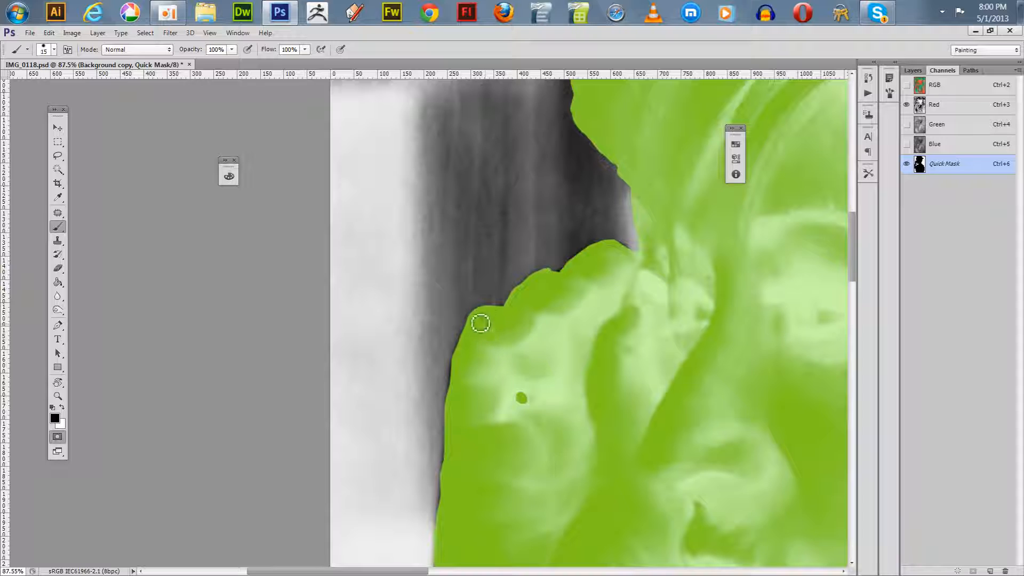
{"action": "key", "text": "bracketleft"}
{"action": "left_click_drag", "start_coordinate": [587, 373], "coordinate": [628, 269]}
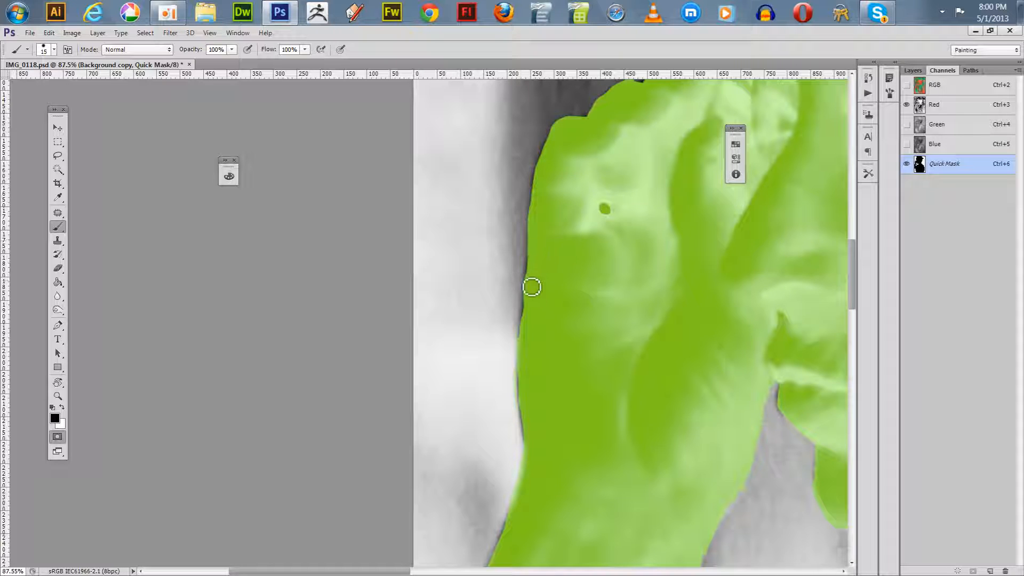
{"action": "key", "text": "ctrl+s"}
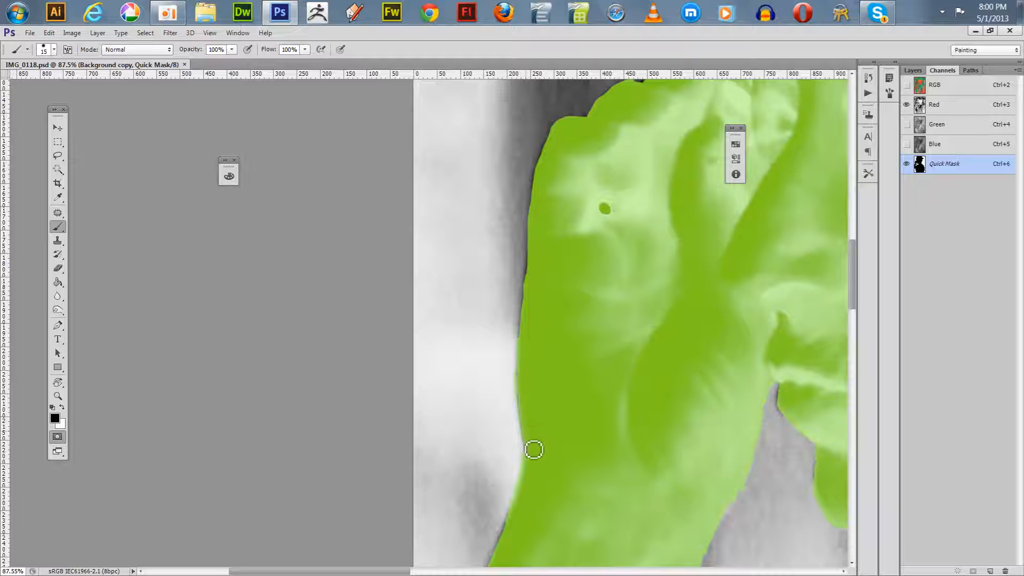
Step: Mask the dark fringe along the outer edge of the wrist and forearm with the 15 px black brush
{"action": "mouse_move", "coordinate": [532, 417]}
{"action": "left_mouse_down"}
{"action": "mouse_move", "coordinate": [539, 319]}
{"action": "mouse_move", "coordinate": [542, 366]}
{"action": "left_mouse_up"}
{"action": "left_click_drag", "start_coordinate": [571, 449], "coordinate": [600, 325]}
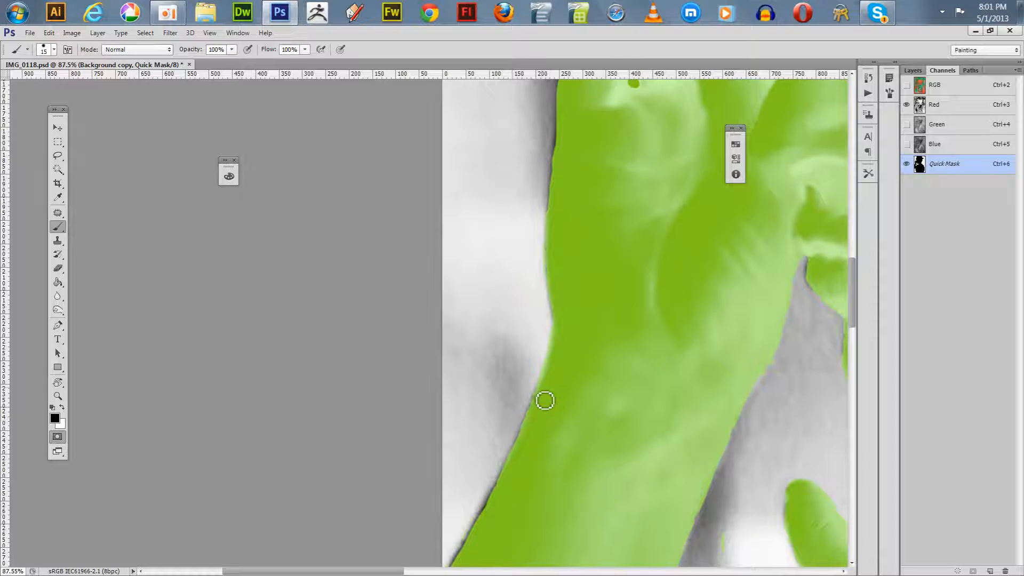
{"action": "mouse_move", "coordinate": [512, 502]}
{"action": "left_mouse_down"}
{"action": "mouse_move", "coordinate": [574, 407]}
{"action": "mouse_move", "coordinate": [581, 391]}
{"action": "mouse_move", "coordinate": [553, 416]}
{"action": "mouse_move", "coordinate": [531, 487]}
{"action": "mouse_move", "coordinate": [514, 499]}
{"action": "mouse_move", "coordinate": [614, 296]}
{"action": "left_mouse_up"}
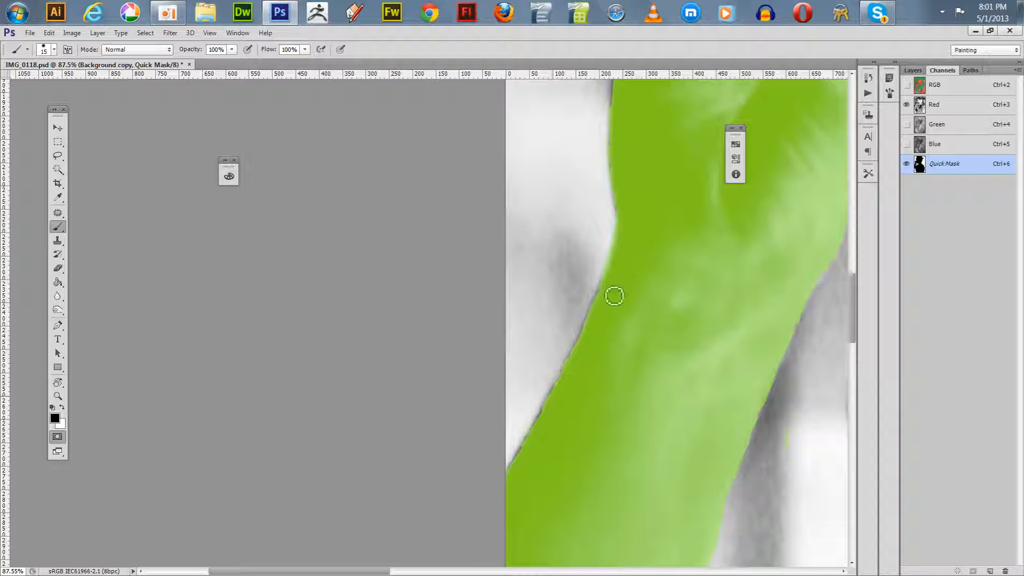
{"action": "left_click_drag", "start_coordinate": [570, 452], "coordinate": [602, 363]}
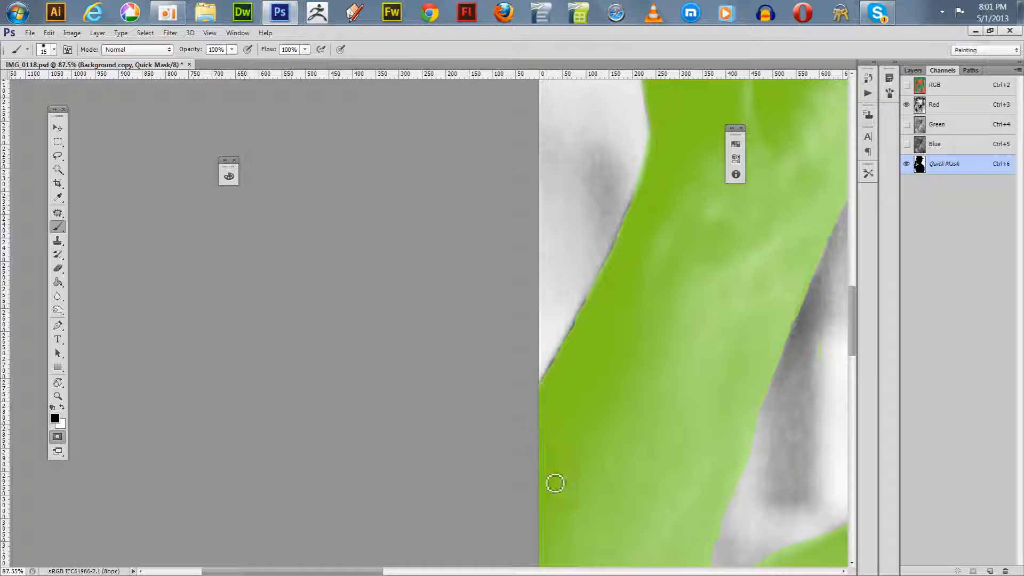
Step: Check the mask edges along the forearm, raised fingers, chin and chest for leftover gaps
{"action": "key", "text": "bracketright"}
{"action": "left_click_drag", "start_coordinate": [552, 495], "coordinate": [515, 385]}
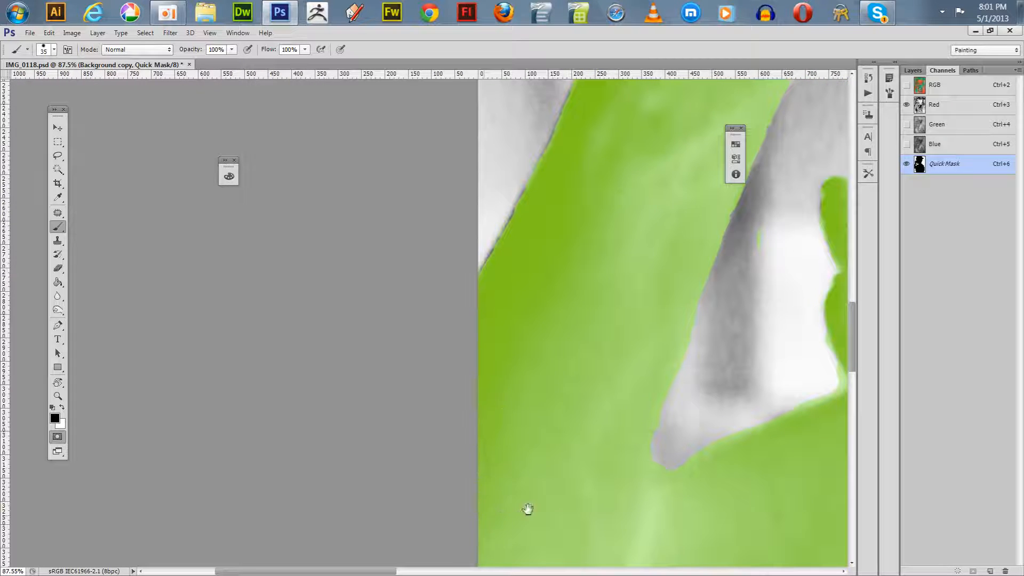
{"action": "left_click_drag", "start_coordinate": [528, 509], "coordinate": [517, 345]}
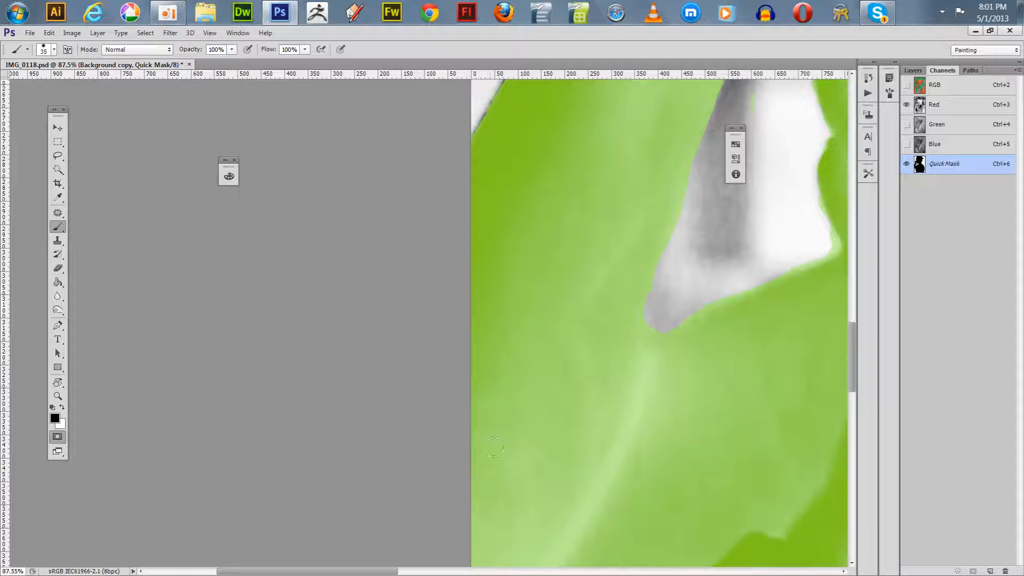
{"action": "left_click_drag", "start_coordinate": [519, 455], "coordinate": [440, 394]}
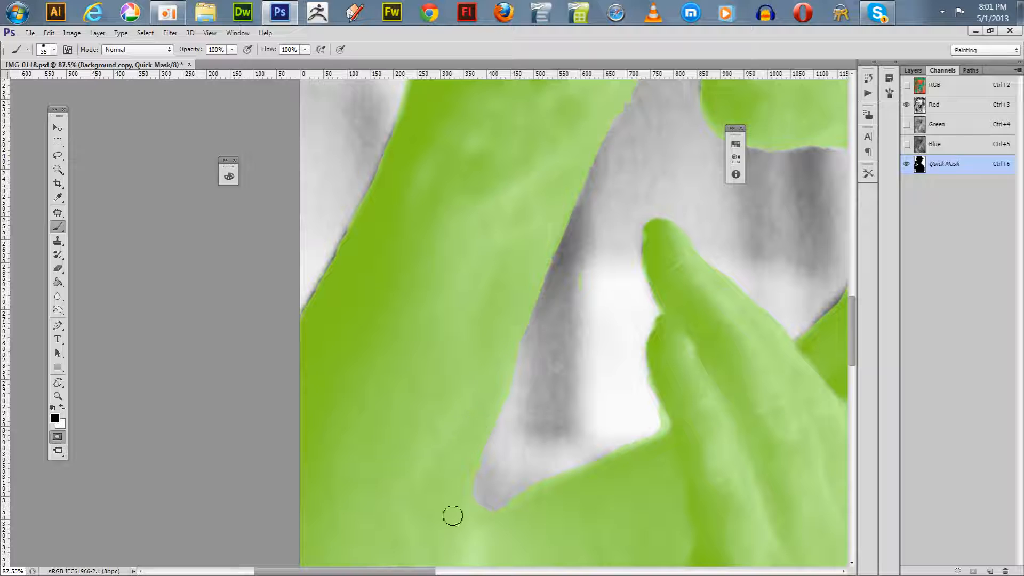
{"action": "left_click_drag", "start_coordinate": [429, 472], "coordinate": [407, 521]}
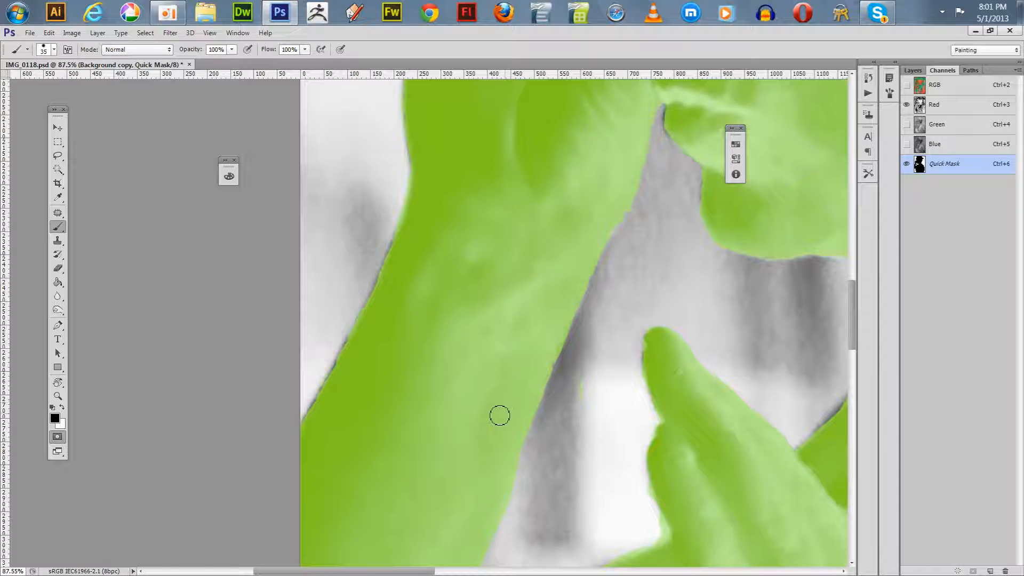
{"action": "key", "text": "x"}
{"action": "left_click_drag", "start_coordinate": [614, 322], "coordinate": [572, 442]}
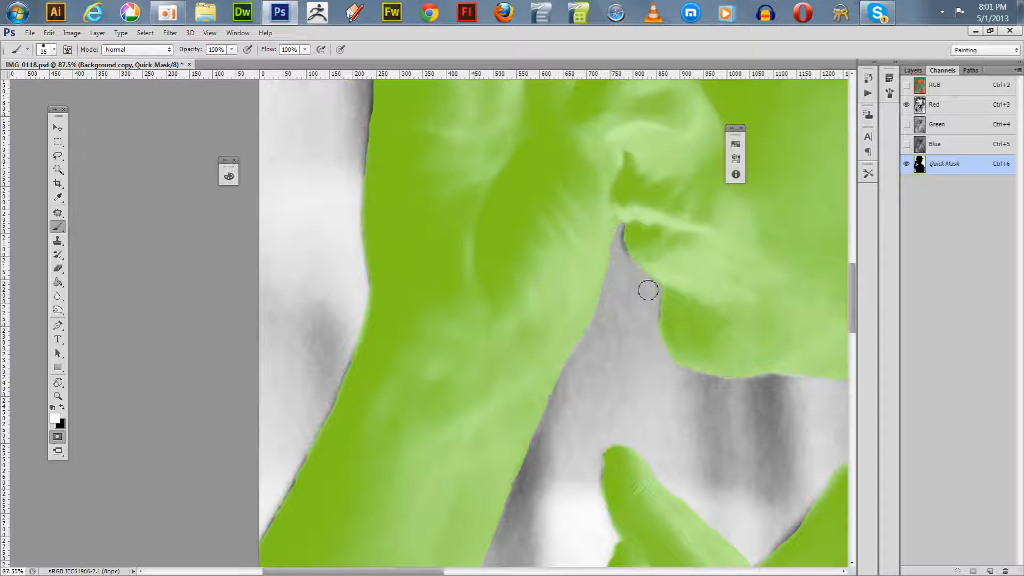
{"action": "left_click_drag", "start_coordinate": [619, 364], "coordinate": [552, 405]}
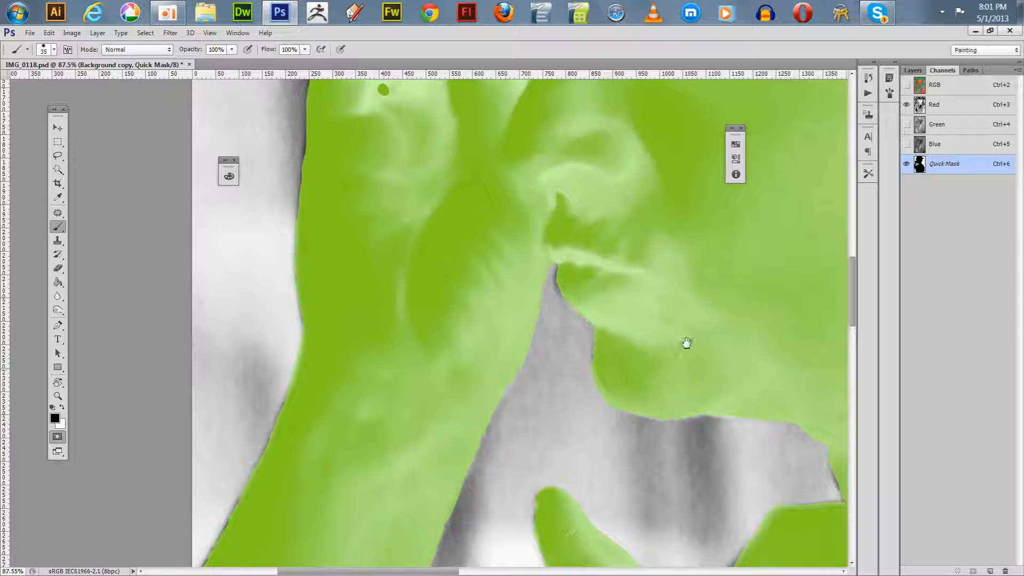
{"action": "left_click_drag", "start_coordinate": [686, 343], "coordinate": [622, 273]}
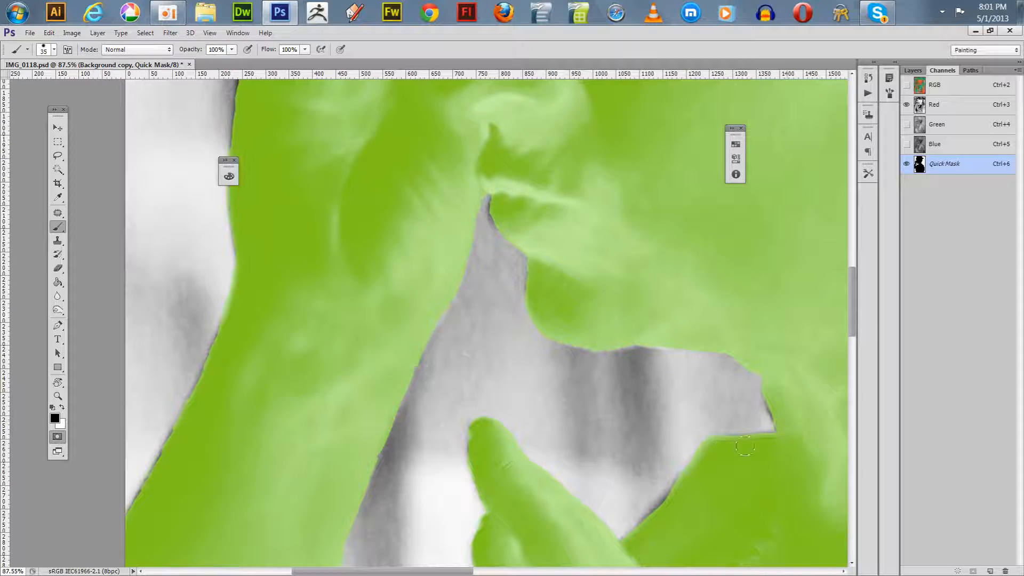
{"action": "left_click_drag", "start_coordinate": [746, 493], "coordinate": [794, 429]}
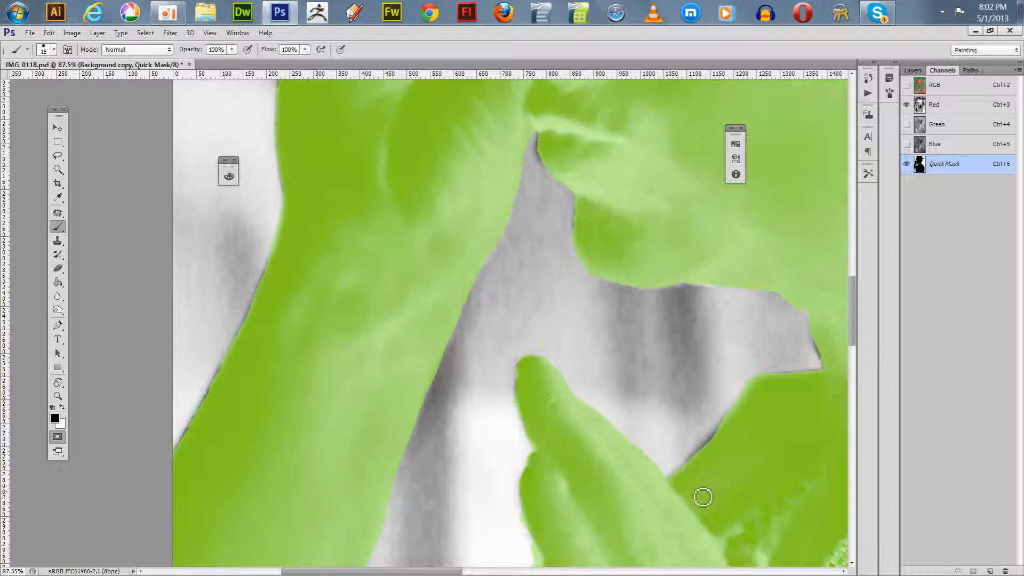
{"action": "left_click_drag", "start_coordinate": [618, 505], "coordinate": [638, 476]}
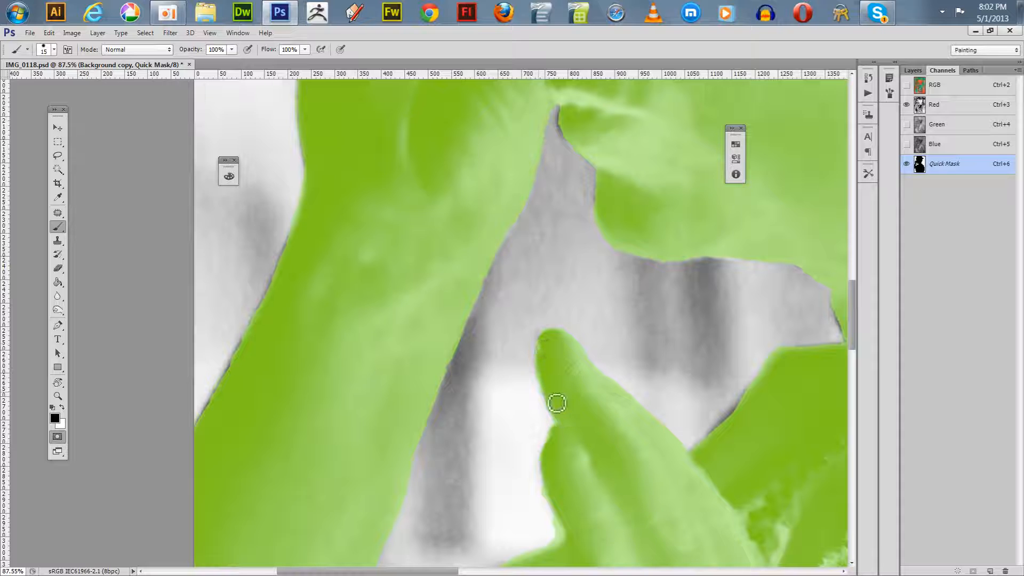
{"action": "scroll", "coordinate": [610, 405], "scroll_direction": "down", "scroll_amount": 2}
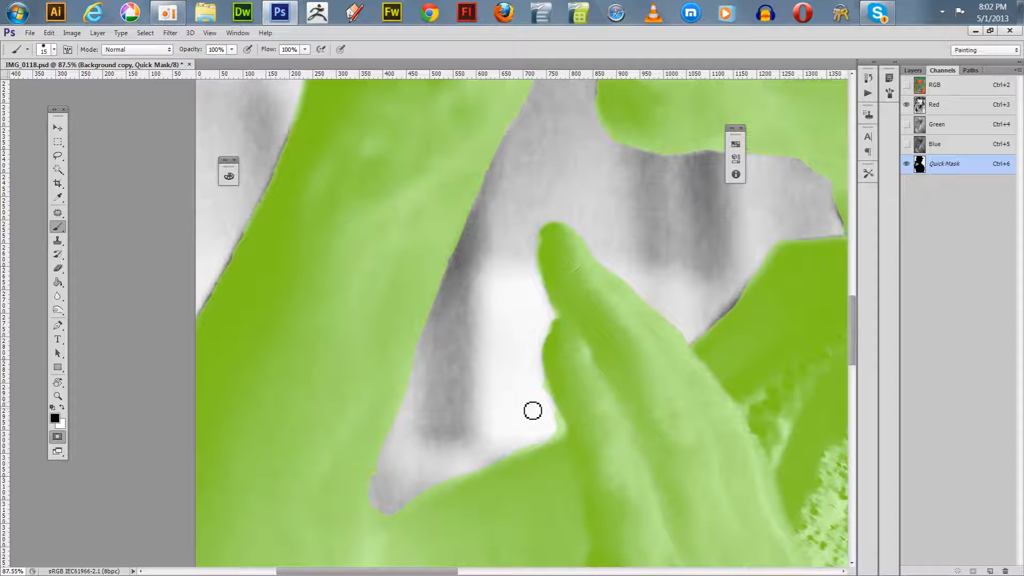
Step: Clean the mask edge beside the lower hand's fingers and in the corner between the two arms with the 15 px white brush
{"action": "key", "text": "x"}
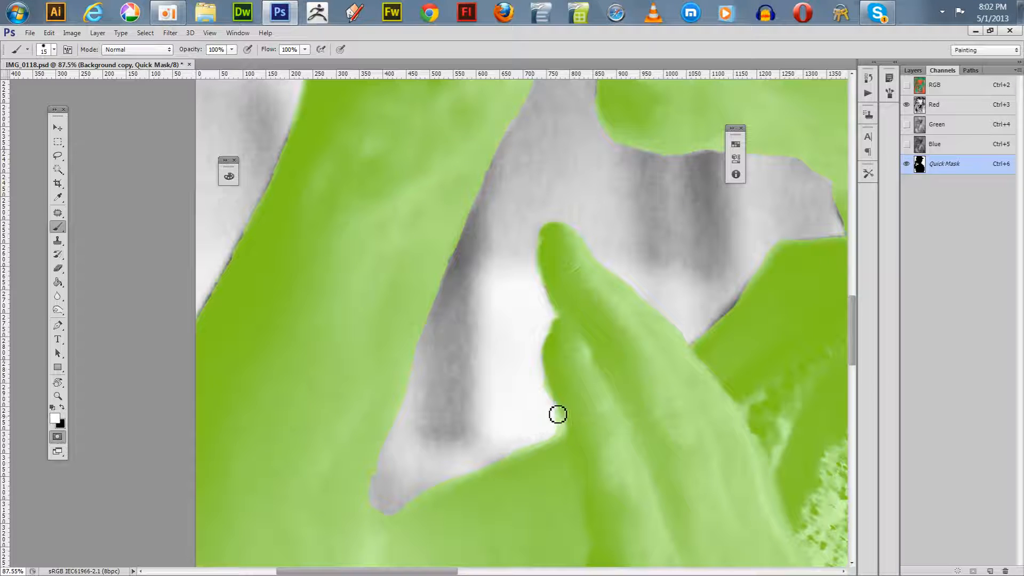
{"action": "mouse_move", "coordinate": [557, 414]}
{"action": "left_mouse_down"}
{"action": "mouse_move", "coordinate": [567, 432]}
{"action": "mouse_move", "coordinate": [555, 447]}
{"action": "left_mouse_up"}
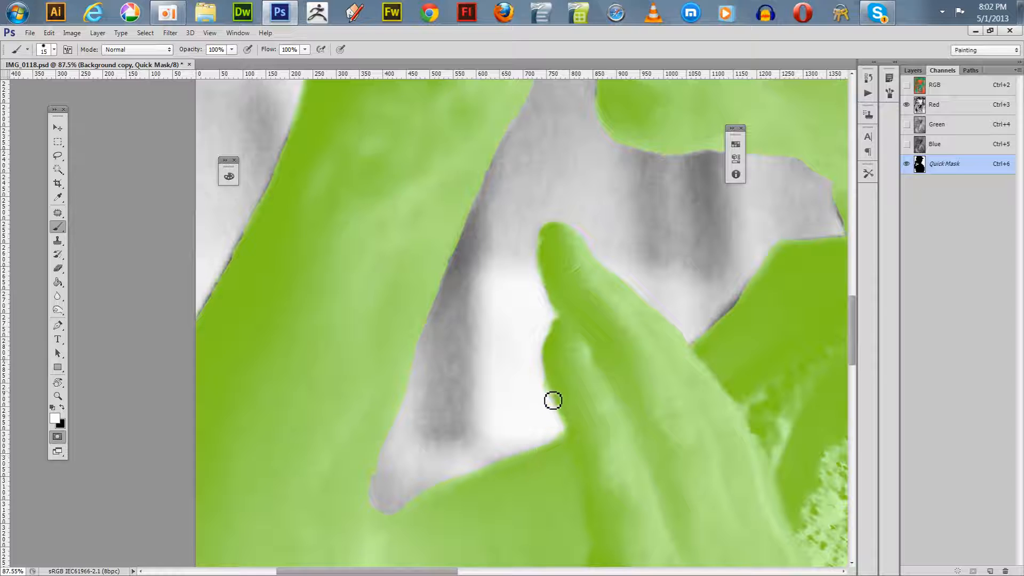
{"action": "left_click_drag", "start_coordinate": [507, 405], "coordinate": [552, 347]}
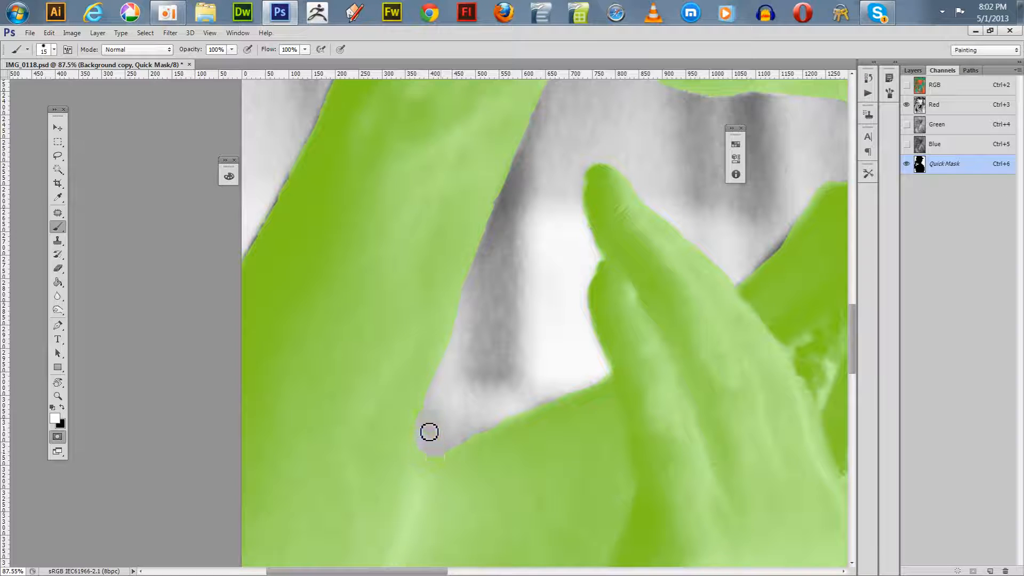
{"action": "left_click_drag", "start_coordinate": [495, 348], "coordinate": [418, 426]}
Step: Cover the remaining dark edge along the outer side of the raised forearm with 15 px black brush strokes
{"action": "key", "text": "x"}
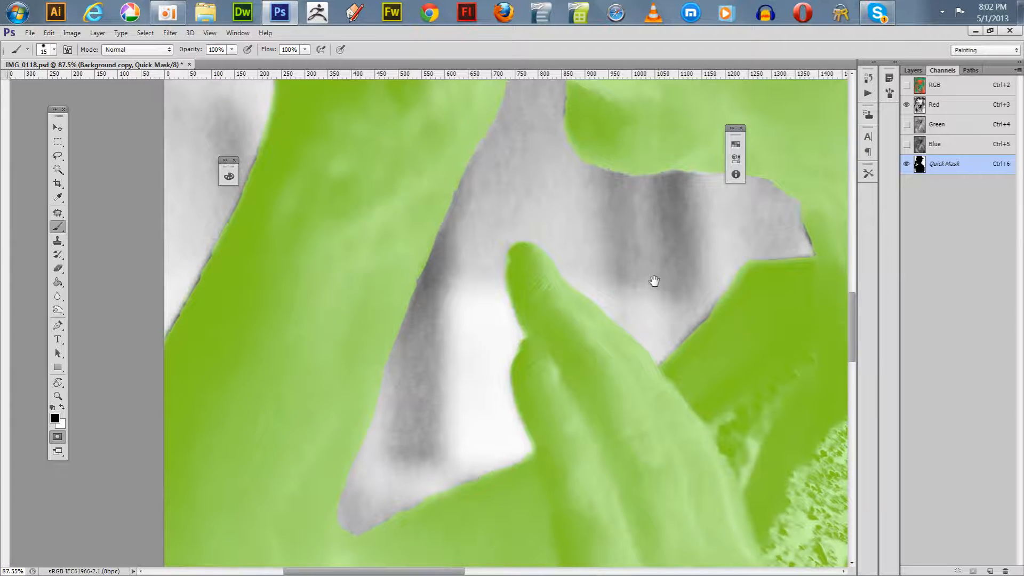
{"action": "mouse_move", "coordinate": [419, 200]}
{"action": "left_mouse_down"}
{"action": "mouse_move", "coordinate": [471, 269]}
{"action": "mouse_move", "coordinate": [522, 274]}
{"action": "left_mouse_up"}
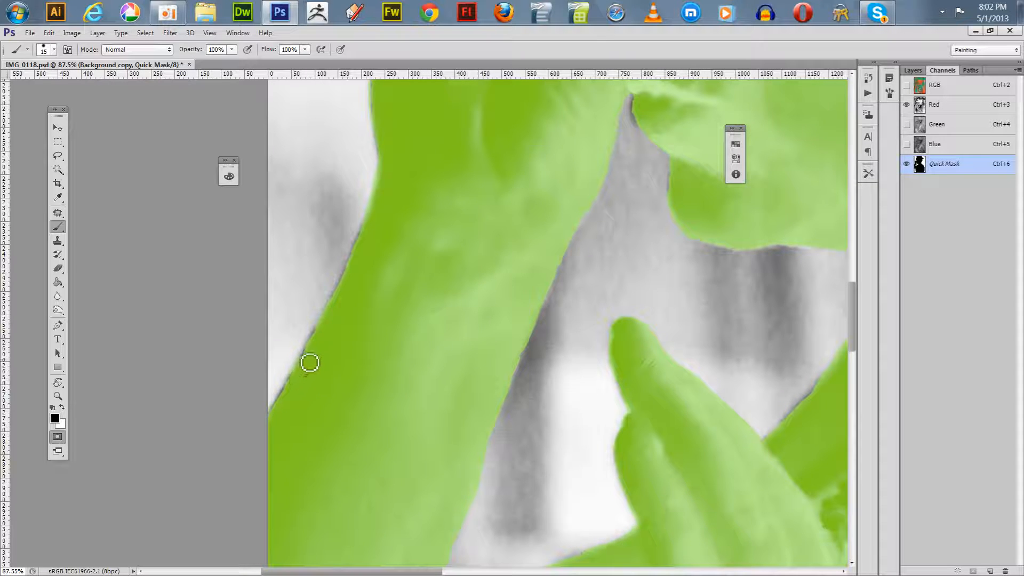
{"action": "left_click_drag", "start_coordinate": [325, 335], "coordinate": [375, 231]}
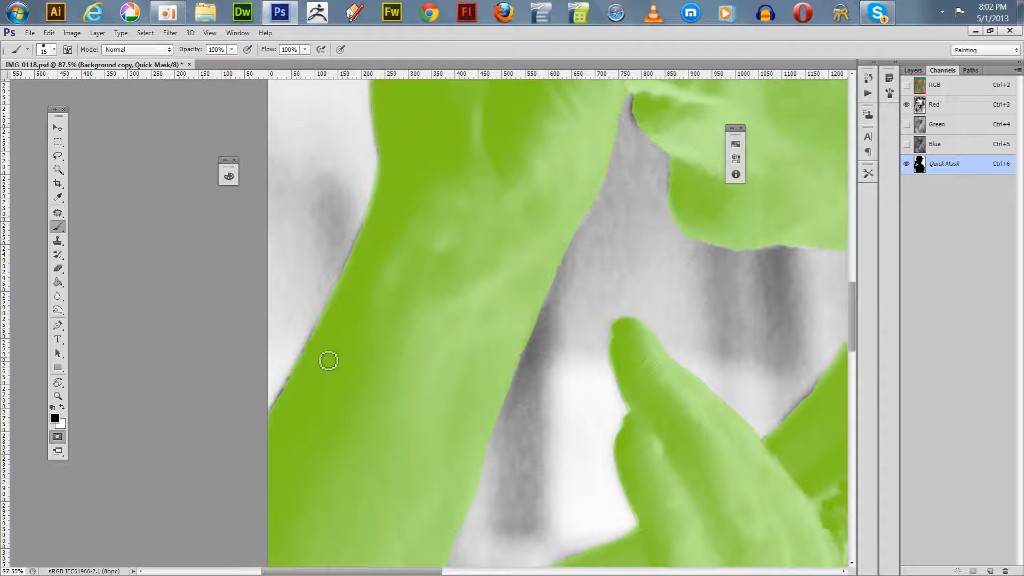
{"action": "left_click_drag", "start_coordinate": [293, 397], "coordinate": [277, 419]}
Step: Exit Quick Mask mode to turn the finished mask into a selection
{"action": "key", "text": "ctrl+0"}
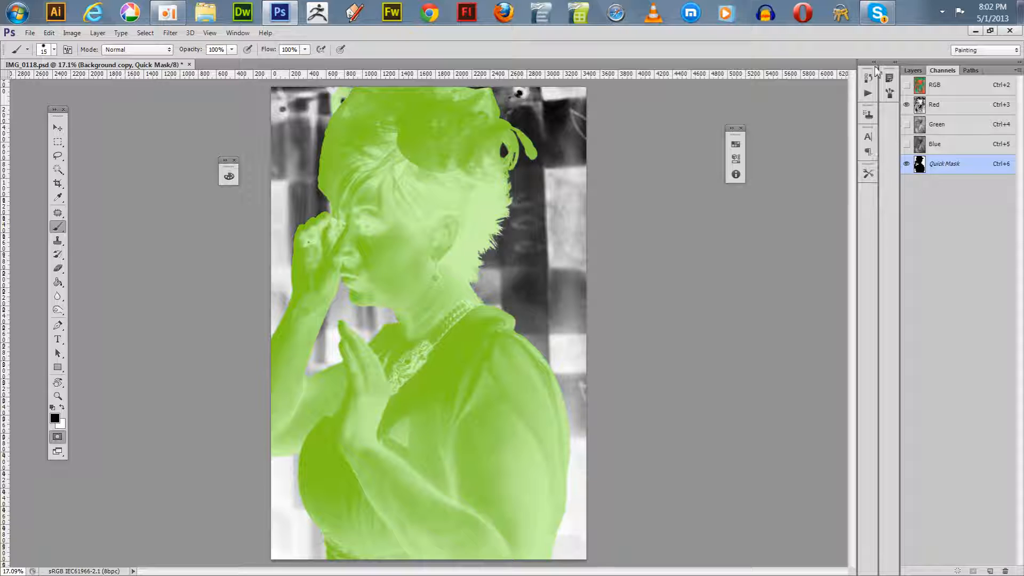
{"action": "left_click", "coordinate": [912, 70]}
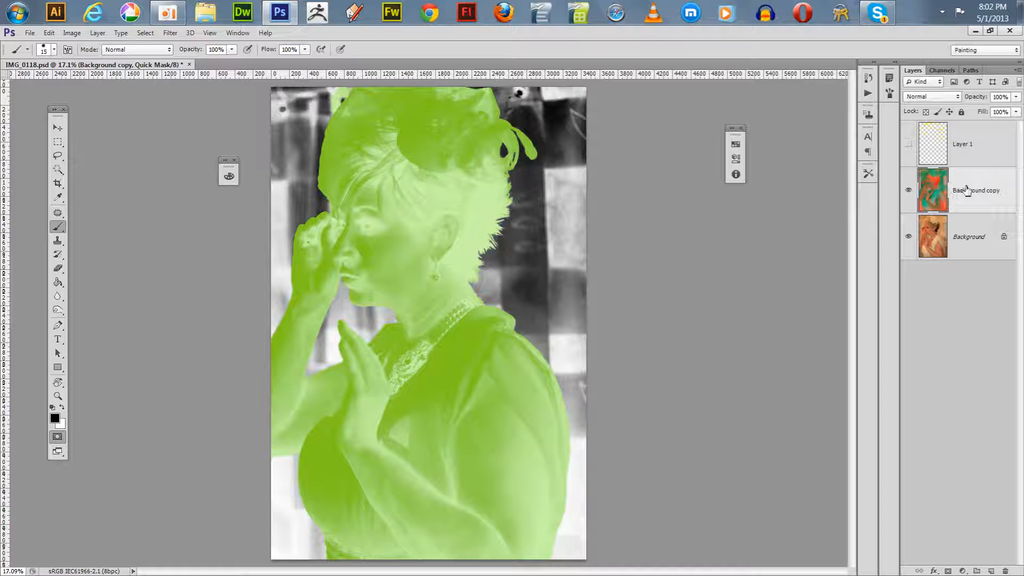
{"action": "left_click", "coordinate": [58, 438]}
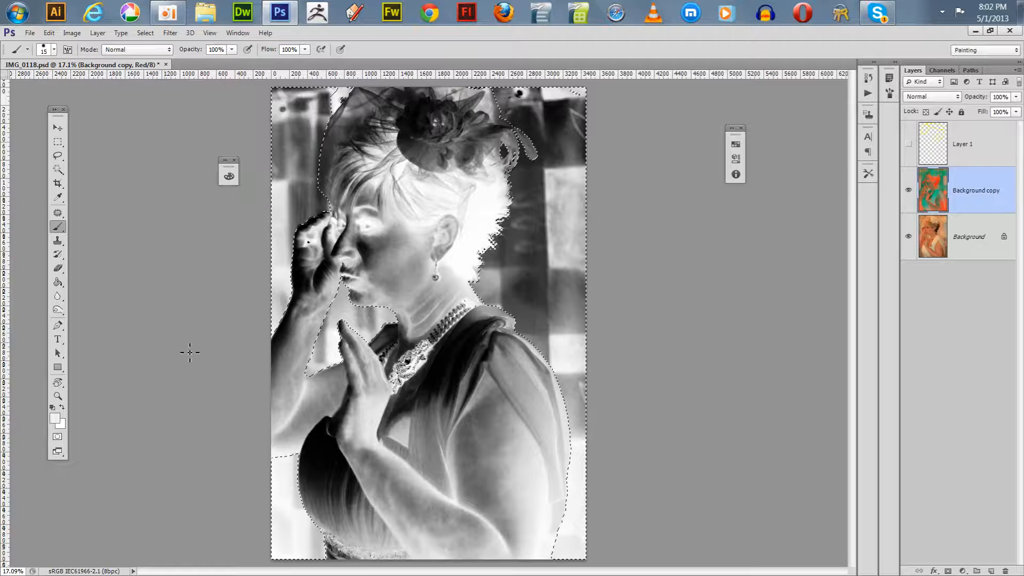
Step: Try adding a layer mask from the selection to the Background copy layer, and undo it
{"action": "left_click", "coordinate": [942, 70]}
{"action": "left_click", "coordinate": [913, 70]}
{"action": "left_click", "coordinate": [948, 570]}
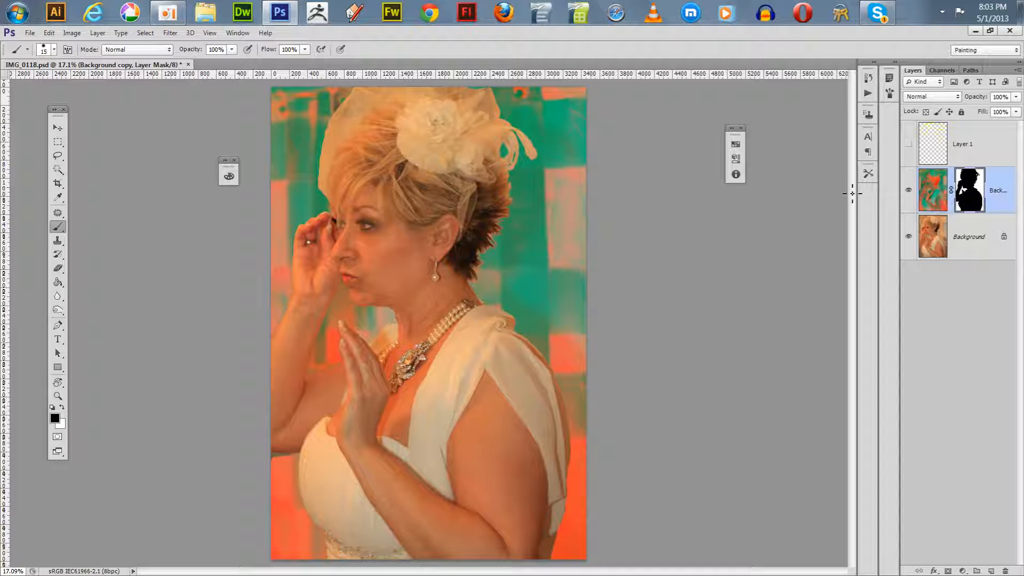
{"action": "key", "text": "ctrl+alt+z"}
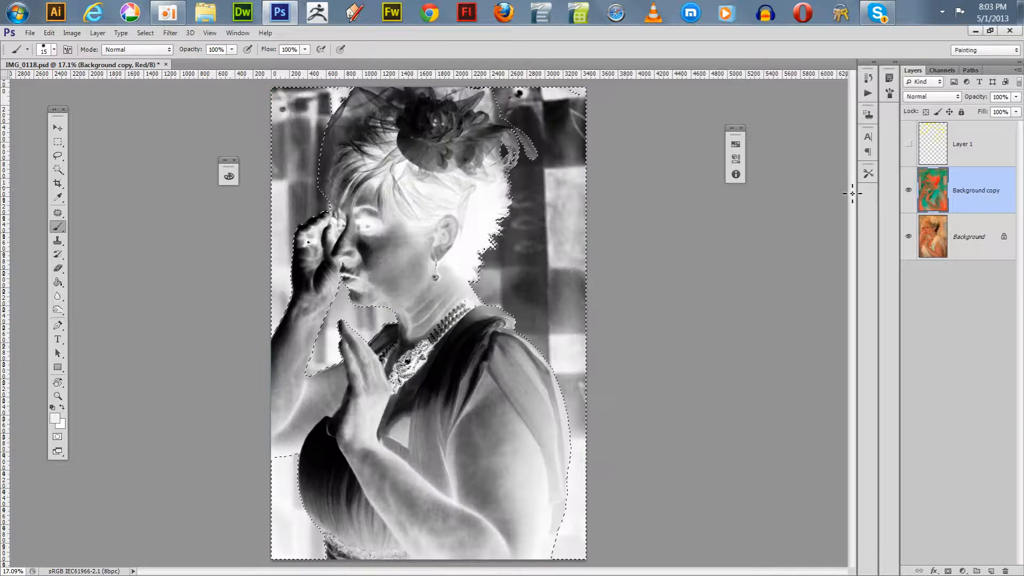
Step: Duplicate the Background layer and mask the duplicate with the selection, hiding the Background copy and Background layers
{"action": "left_click", "coordinate": [954, 239]}
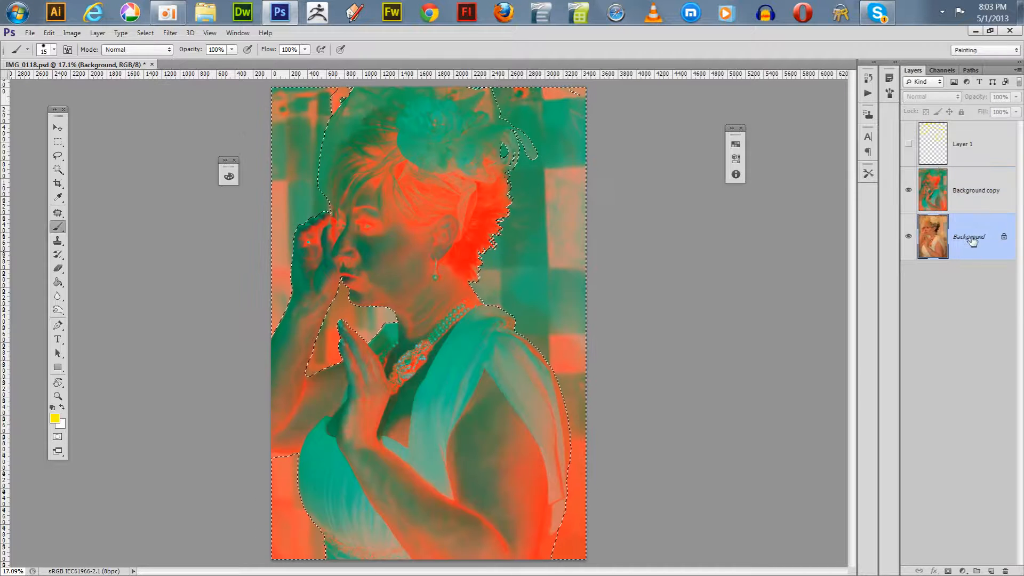
{"action": "left_click_drag", "start_coordinate": [972, 240], "coordinate": [991, 570]}
{"action": "left_click", "coordinate": [908, 189]}
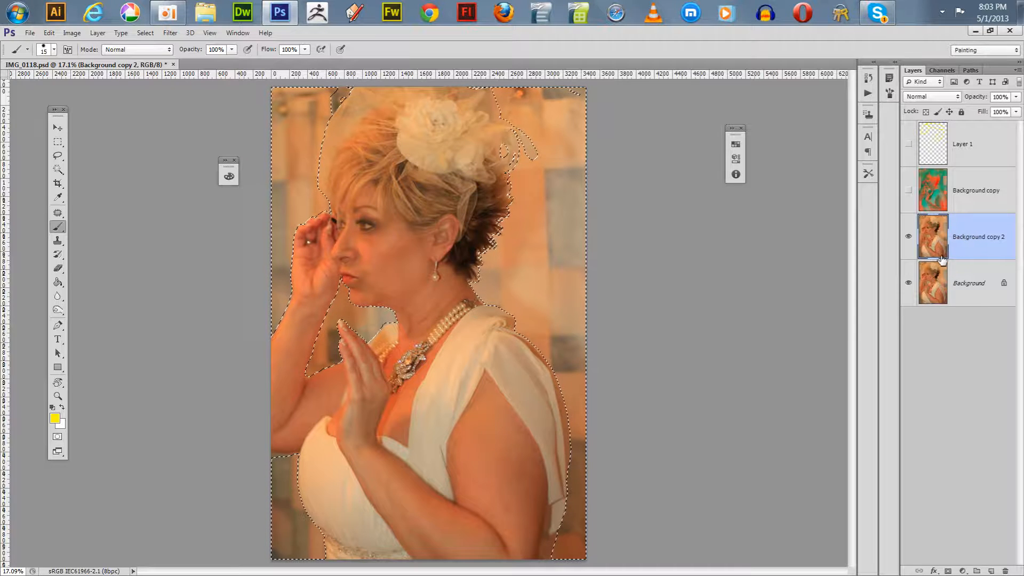
{"action": "left_click", "coordinate": [947, 571]}
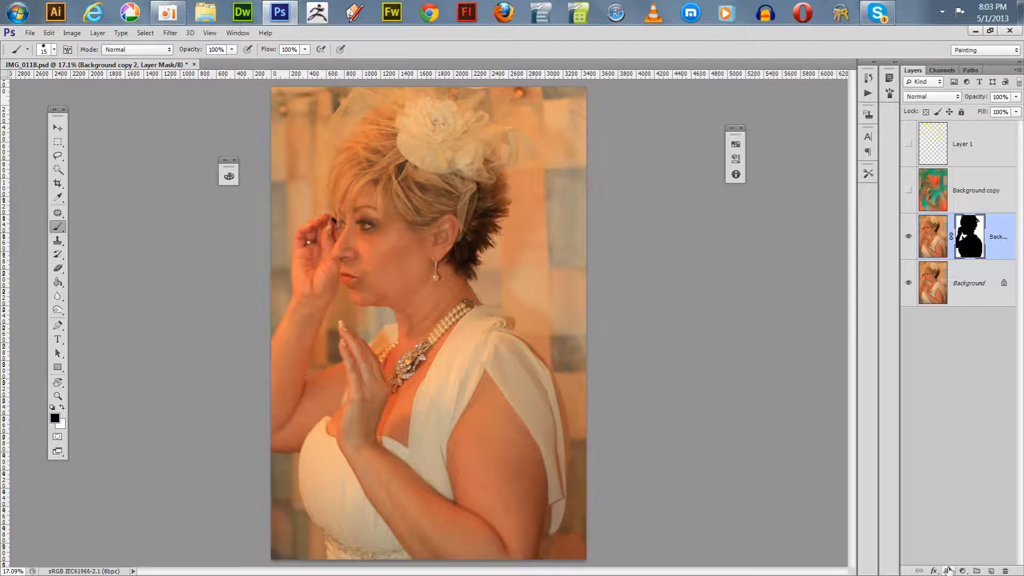
{"action": "left_click", "coordinate": [908, 283]}
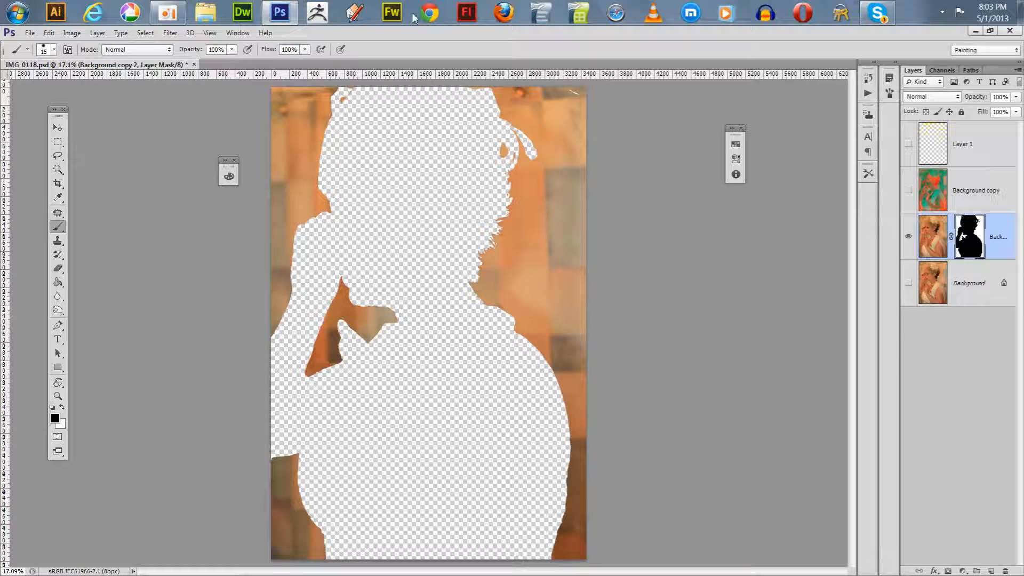
Step: Invert the layer mask of Background copy 2 so the woman shows instead of the backdrop
{"action": "left_click", "coordinate": [72, 32]}
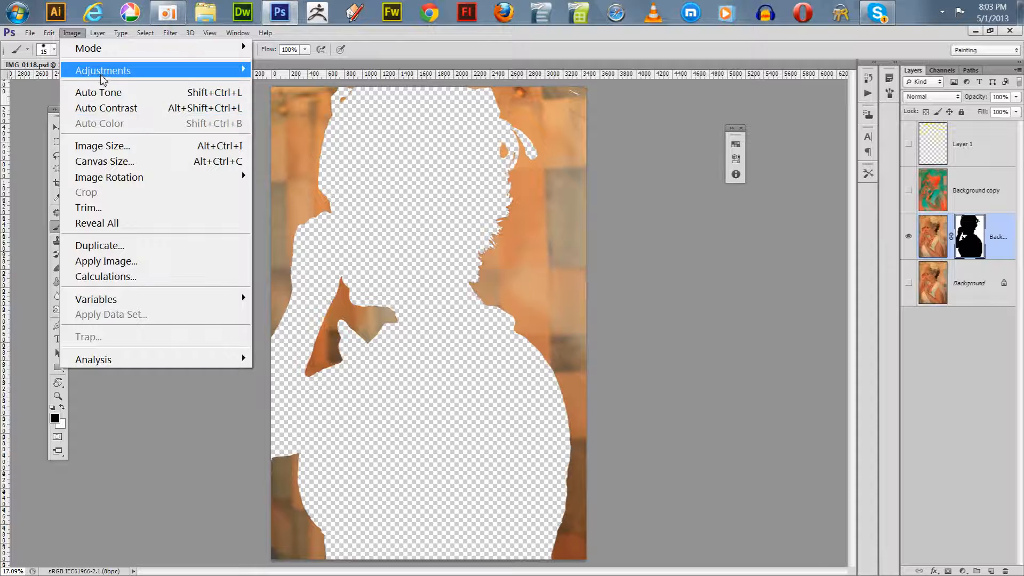
{"action": "mouse_move", "coordinate": [201, 79]}
{"action": "left_click", "coordinate": [283, 254]}
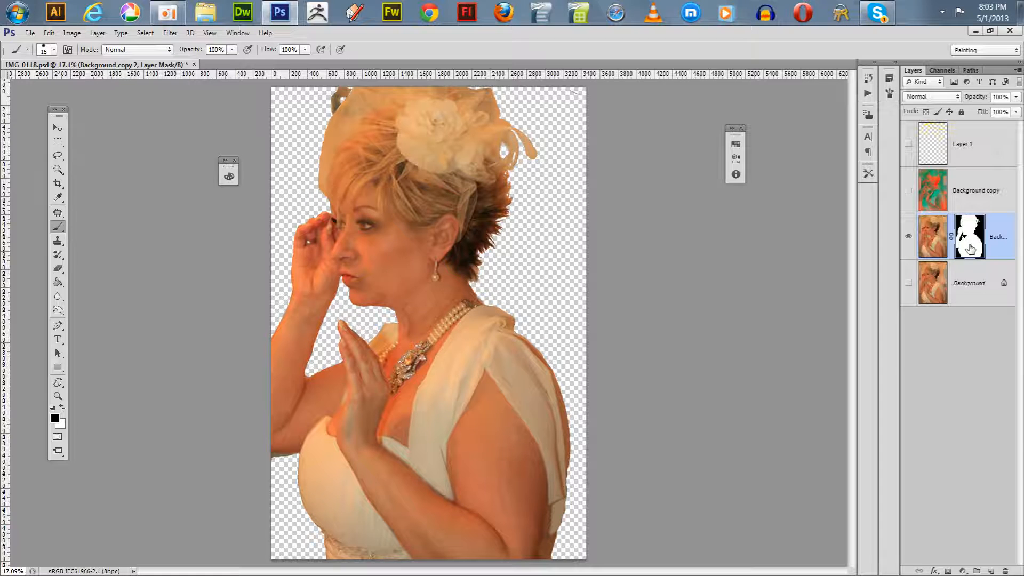
Step: Display the Background copy 2 layer mask on its own and invert it to look for stray marks
{"action": "left_click", "coordinate": [972, 247], "text": "alt"}
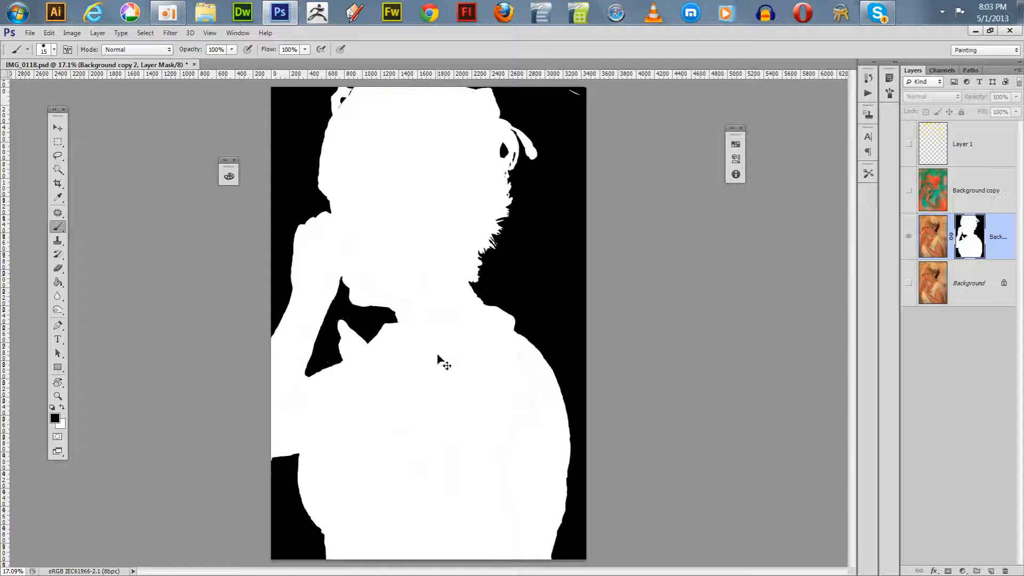
{"action": "key", "text": "ctrl+i"}
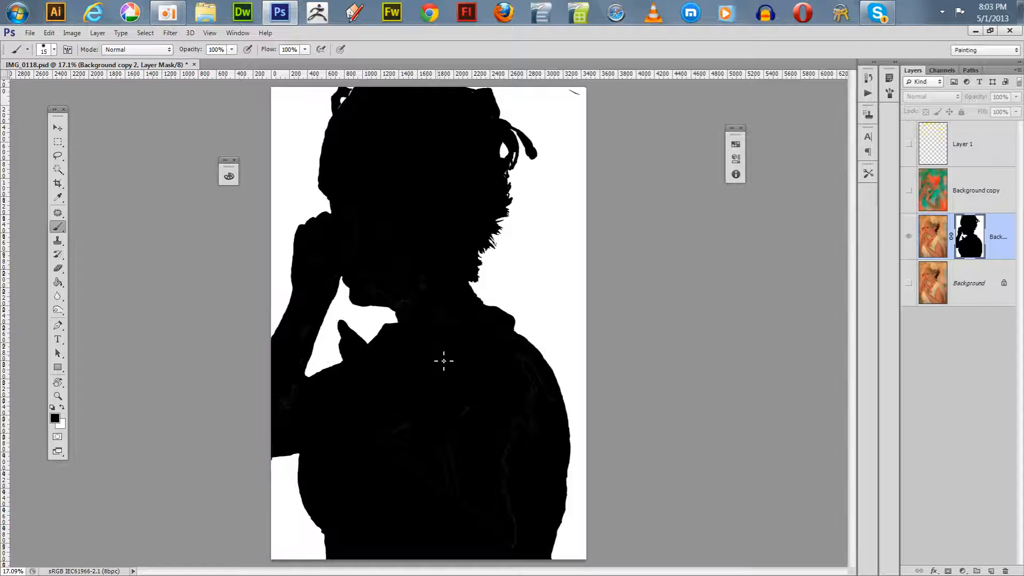
{"action": "key", "text": "z"}
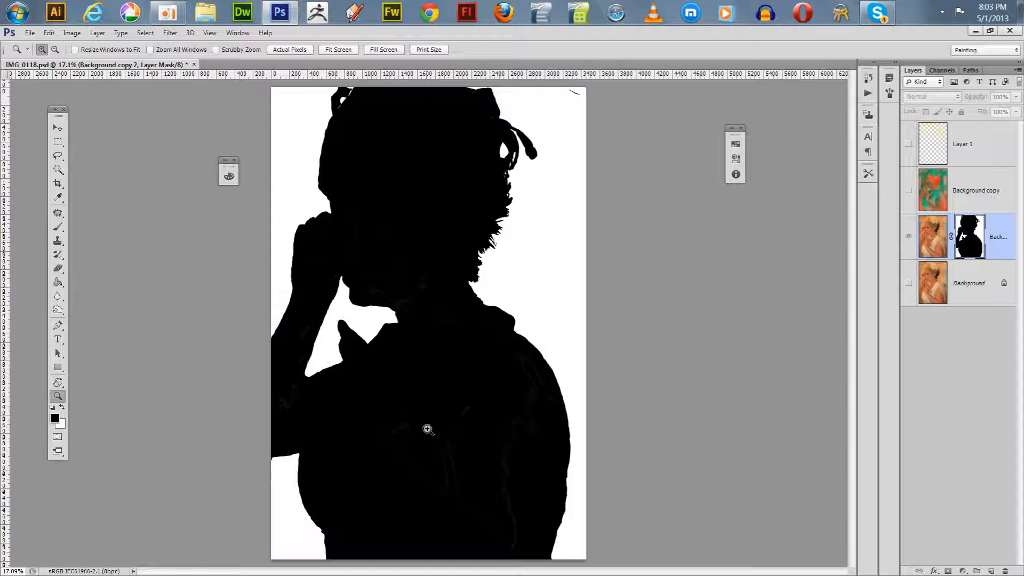
{"action": "key", "text": "b"}
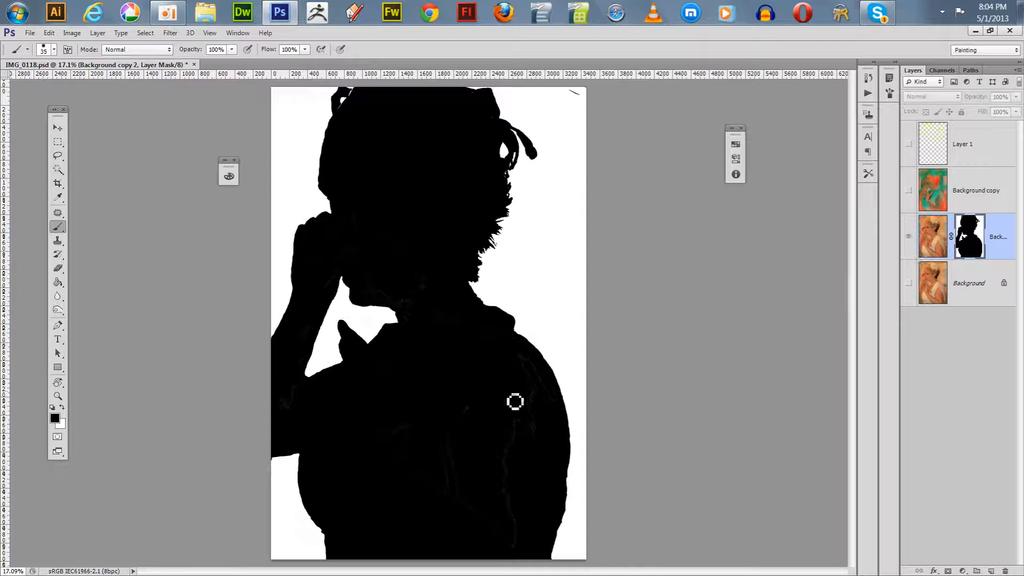
Step: Paint out the stray streak in the upper-right corner of the layer mask with the brush enlarged to 400 px
{"action": "key", "text": "bracketright"}
{"action": "key", "text": "bracketright"}
{"action": "key", "text": "bracketright"}
{"action": "key", "text": "bracketright"}
{"action": "key", "text": "bracketright"}
{"action": "key", "text": "bracketright"}
{"action": "key", "text": "bracketright"}
{"action": "key", "text": "bracketright"}
{"action": "key", "text": "bracketright"}
{"action": "key", "text": "bracketright"}
{"action": "key", "text": "bracketright"}
{"action": "key", "text": "bracketright"}
{"action": "key", "text": "bracketright"}
{"action": "key", "text": "bracketright"}
{"action": "key", "text": "bracketright"}
{"action": "key", "text": "bracketright"}
{"action": "key", "text": "bracketright"}
{"action": "key", "text": "bracketright"}
{"action": "left_click_drag", "start_coordinate": [561, 76], "coordinate": [566, 82]}
Step: Return to the normal image view, target the layer mask again and invert it to reveal only the woman
{"action": "left_click", "coordinate": [926, 247]}
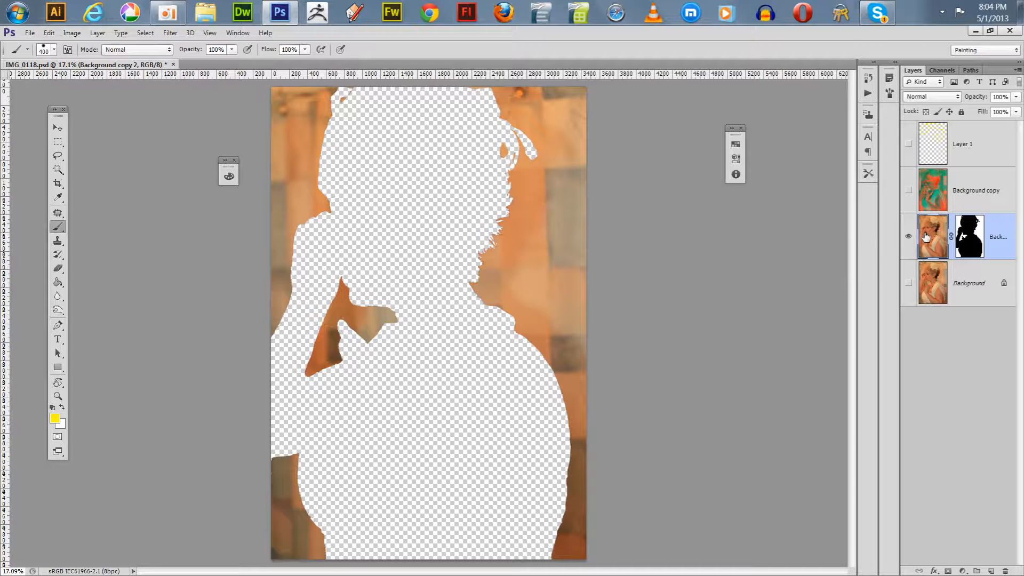
{"action": "left_click", "coordinate": [970, 239]}
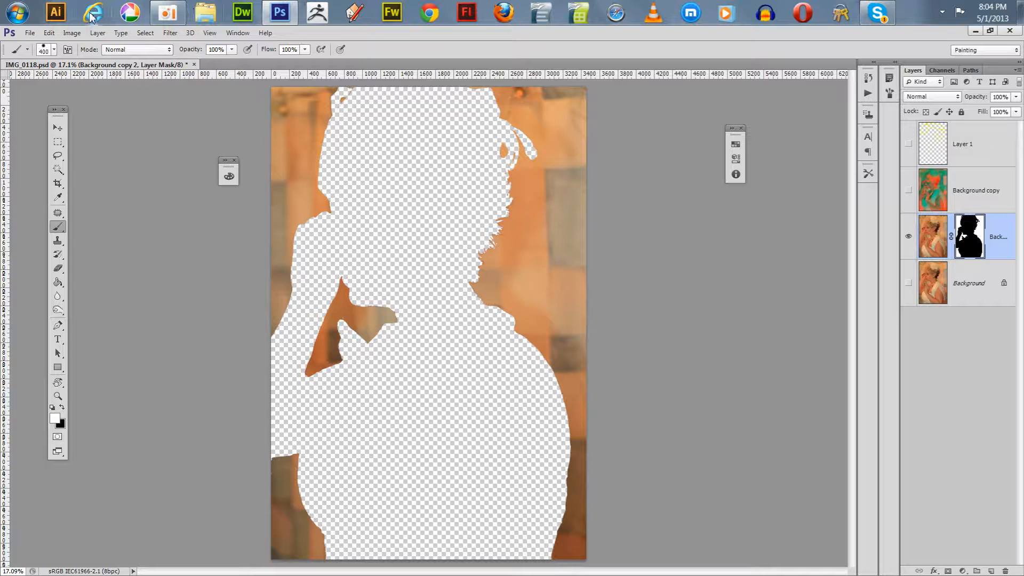
{"action": "left_click", "coordinate": [71, 33]}
{"action": "mouse_move", "coordinate": [105, 76]}
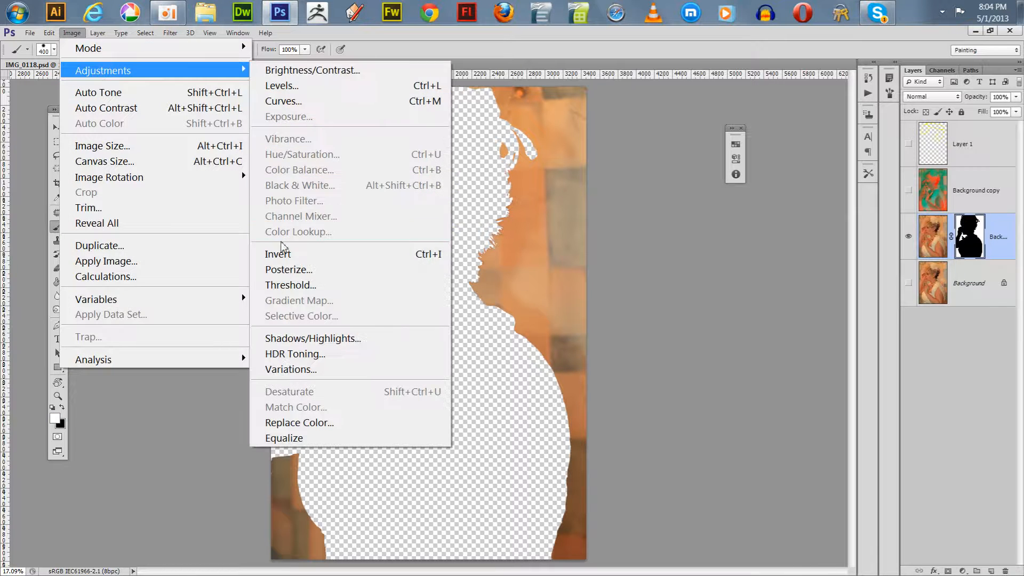
{"action": "left_click", "coordinate": [280, 255]}
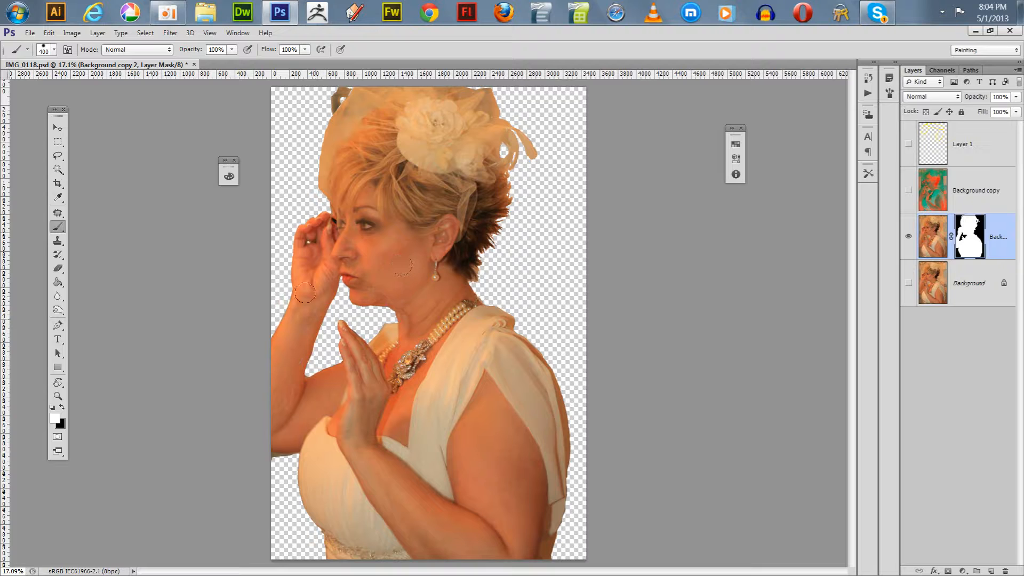
Step: Display the Background copy 2 layer mask on its own and open Gaussian Blur for it, zooming the filter preview out to 6%
{"action": "left_click", "coordinate": [964, 248], "text": "alt"}
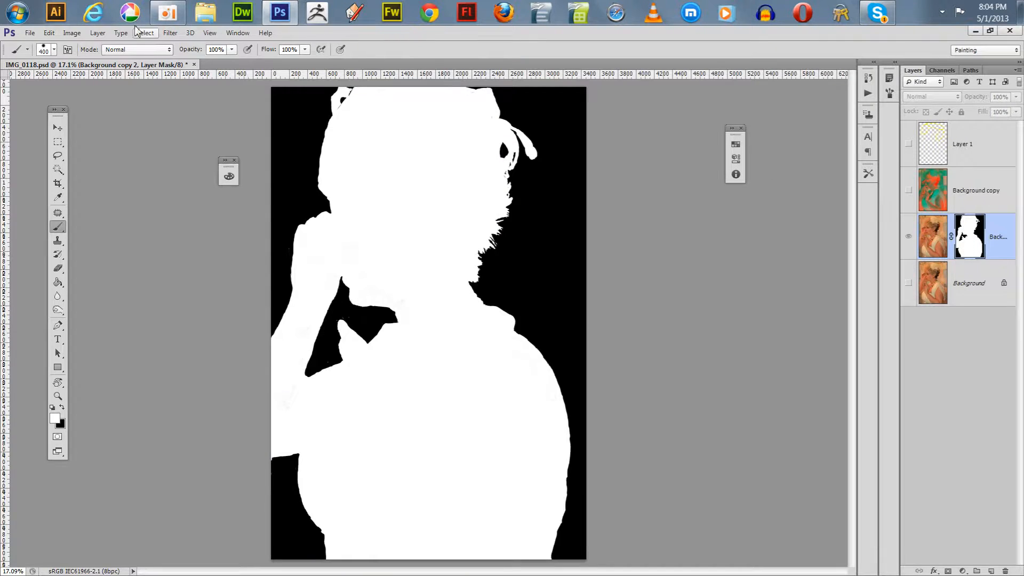
{"action": "left_click", "coordinate": [170, 32]}
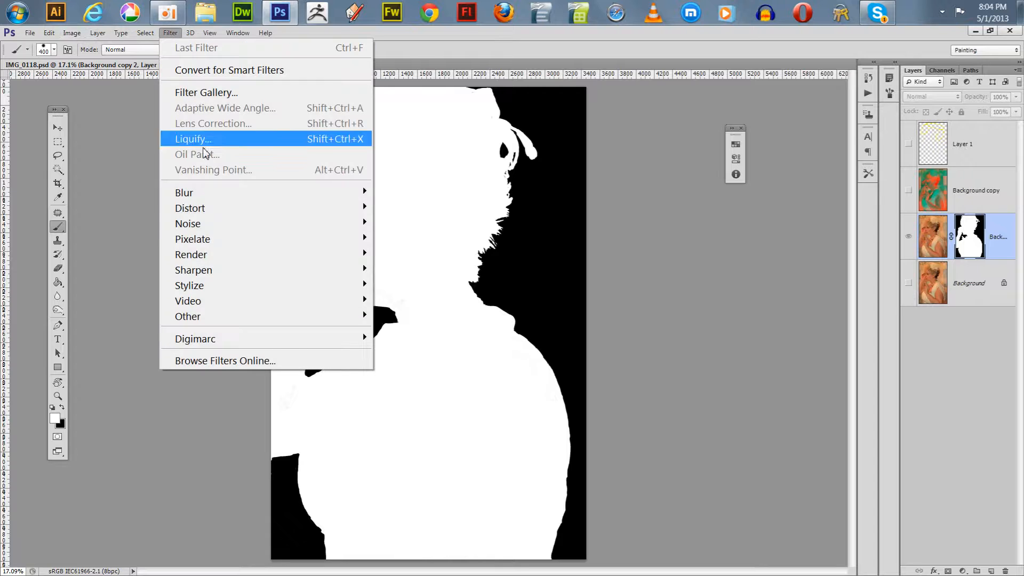
{"action": "mouse_move", "coordinate": [205, 193]}
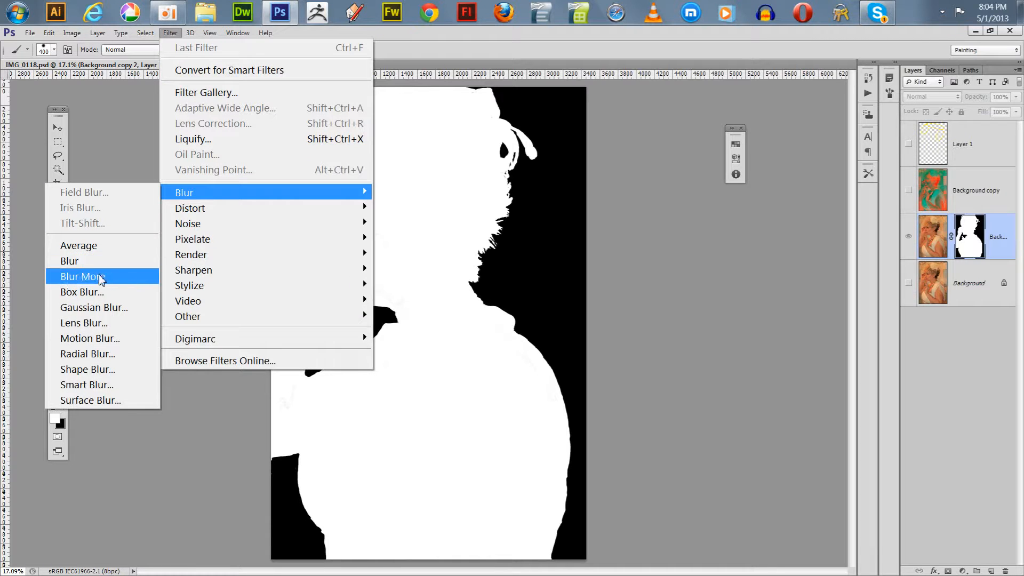
{"action": "left_click", "coordinate": [100, 308]}
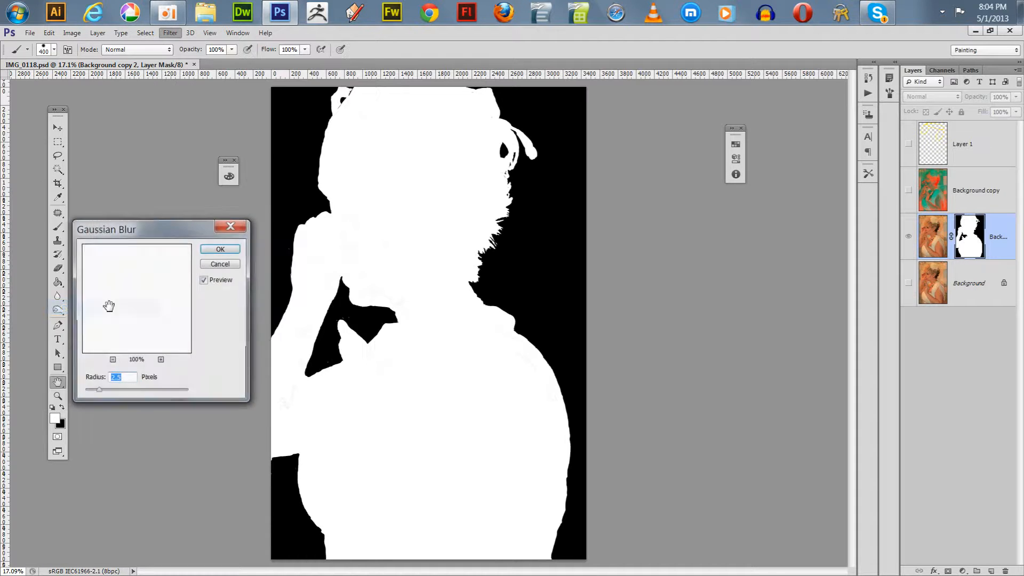
{"action": "left_click", "coordinate": [112, 360]}
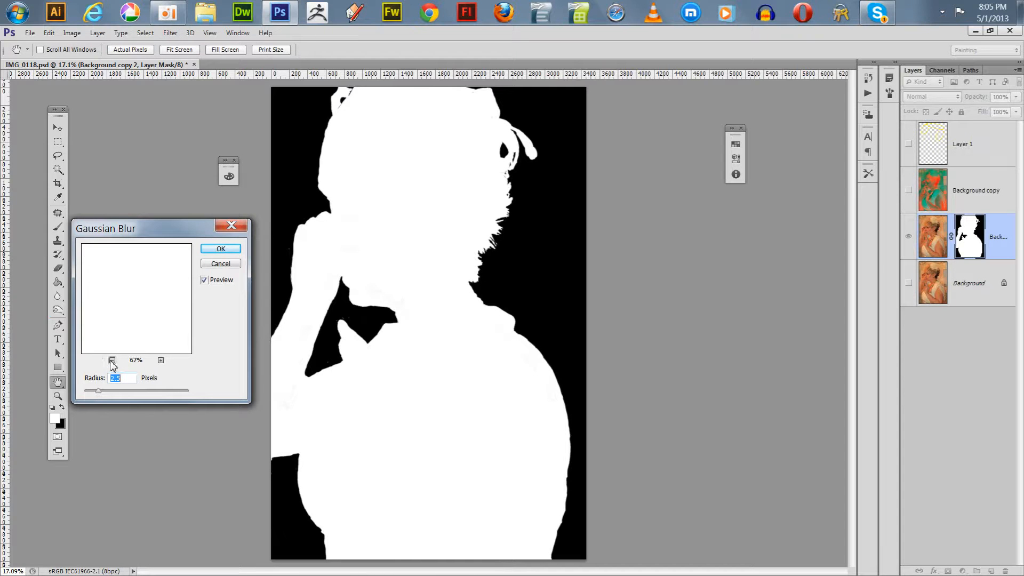
{"action": "left_click", "coordinate": [112, 360]}
{"action": "left_click", "coordinate": [112, 360]}
{"action": "left_click", "coordinate": [112, 360]}
{"action": "left_click", "coordinate": [112, 360]}
{"action": "left_click", "coordinate": [112, 360]}
{"action": "left_click", "coordinate": [112, 360]}
Step: Blur the layer mask with a 3.5-pixel Gaussian Blur radius and return to the normal image view of Background copy 2
{"action": "left_click_drag", "start_coordinate": [98, 390], "coordinate": [104, 391]}
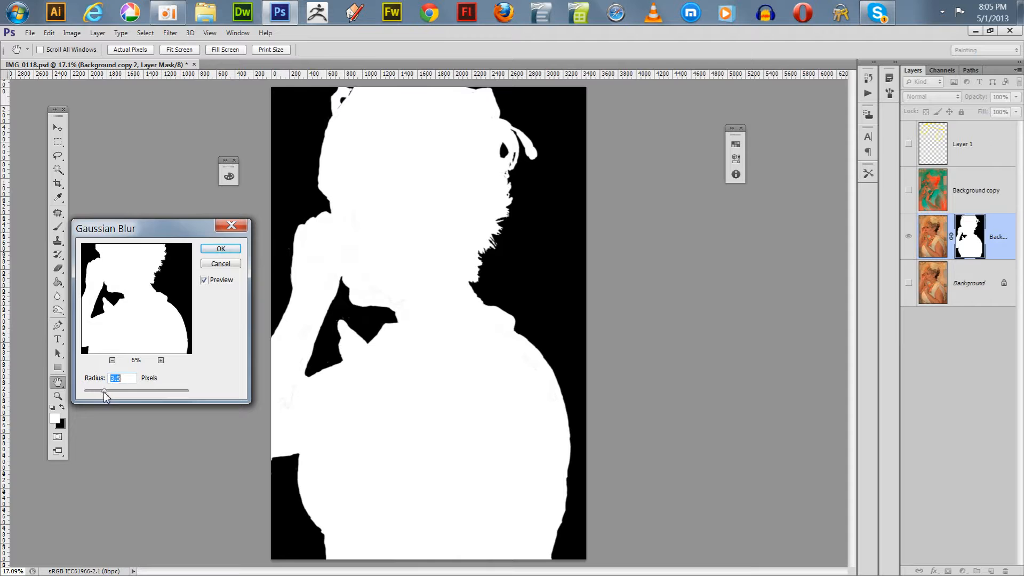
{"action": "left_click", "coordinate": [207, 252]}
{"action": "key", "text": "b"}
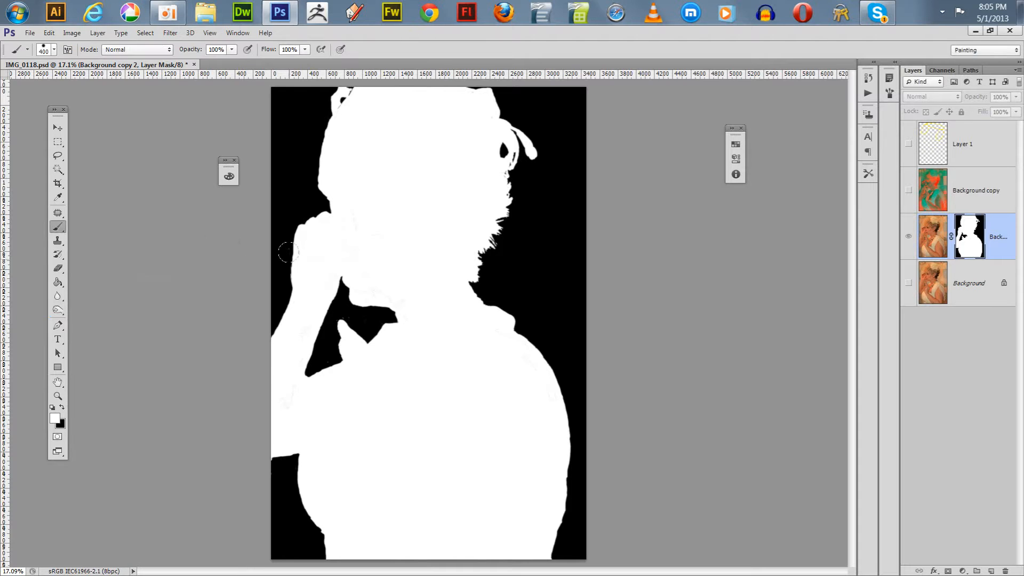
{"action": "left_click", "coordinate": [933, 236]}
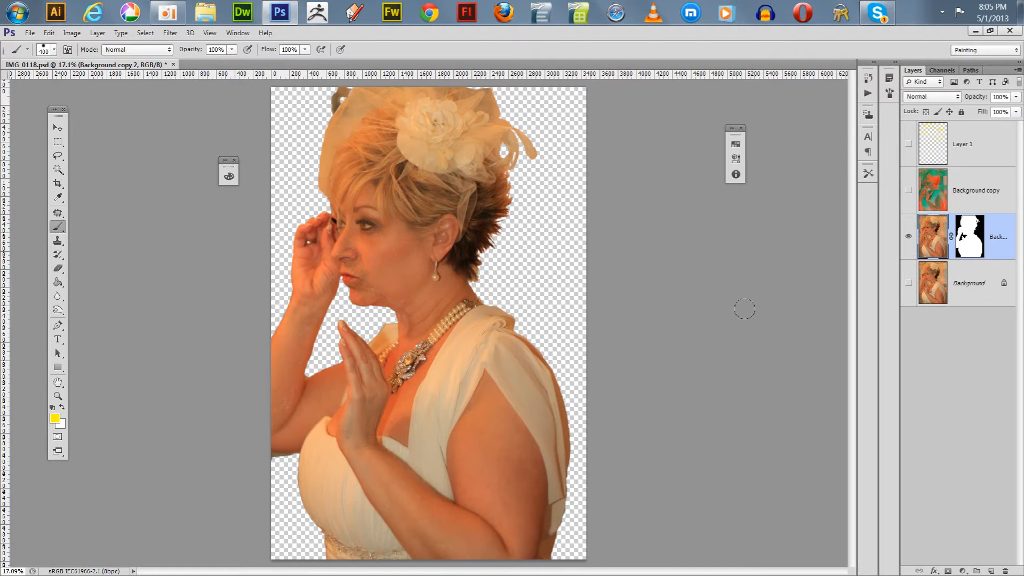